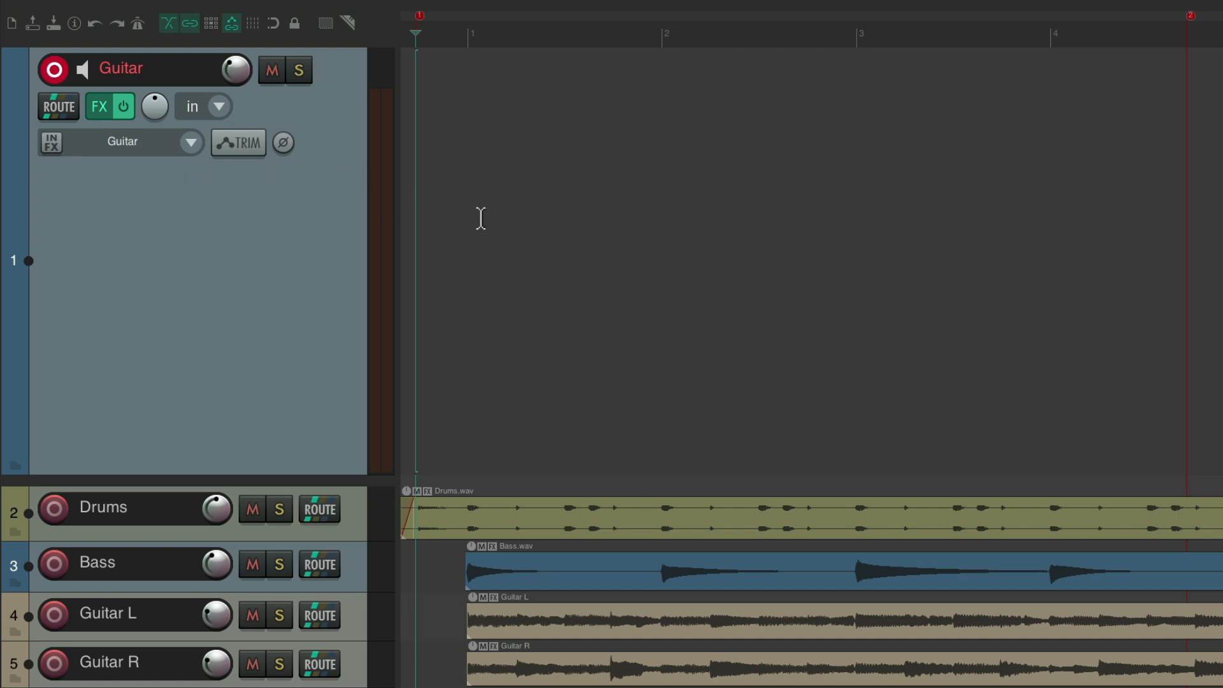
Record a first take on the Guitar track and view the options for recordings that overlap existing media items.
key(ctrl+r)
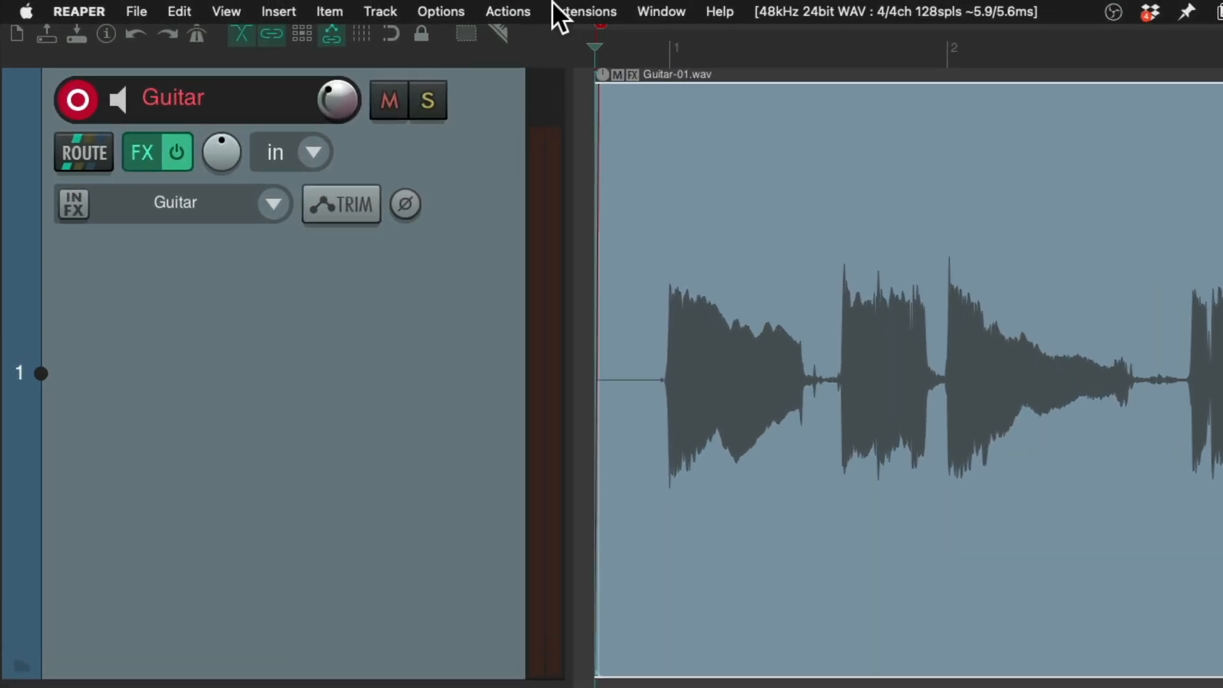
click(453, 13)
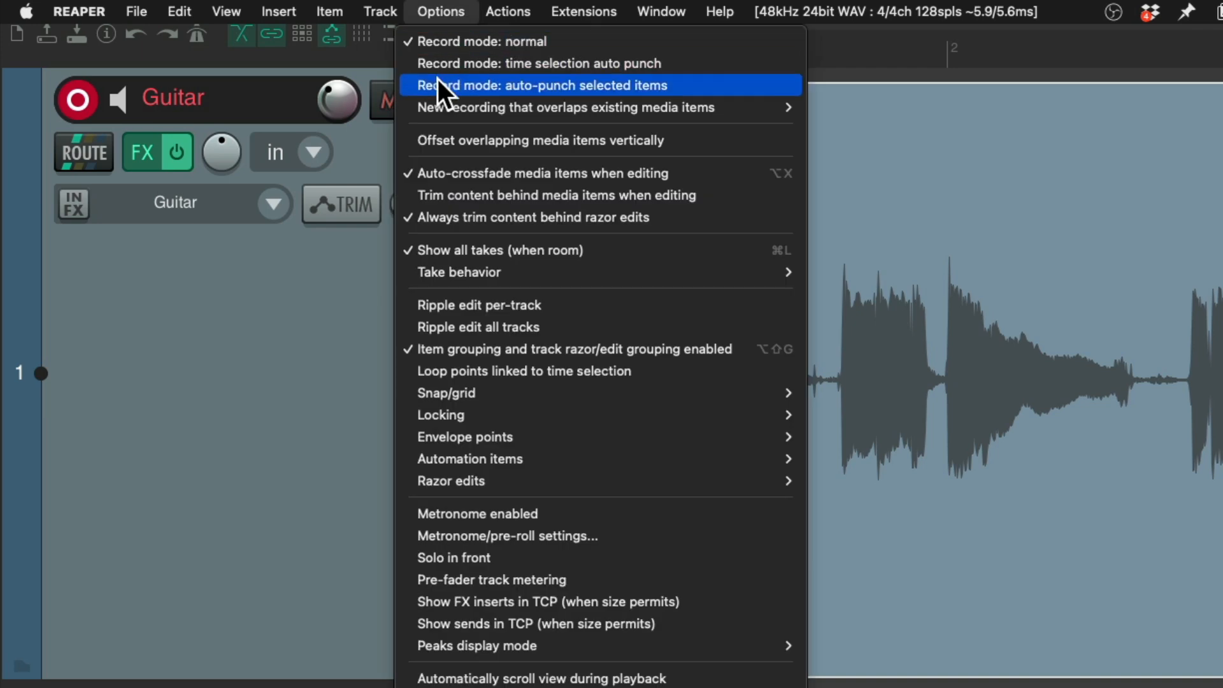
mouse_move(431, 105)
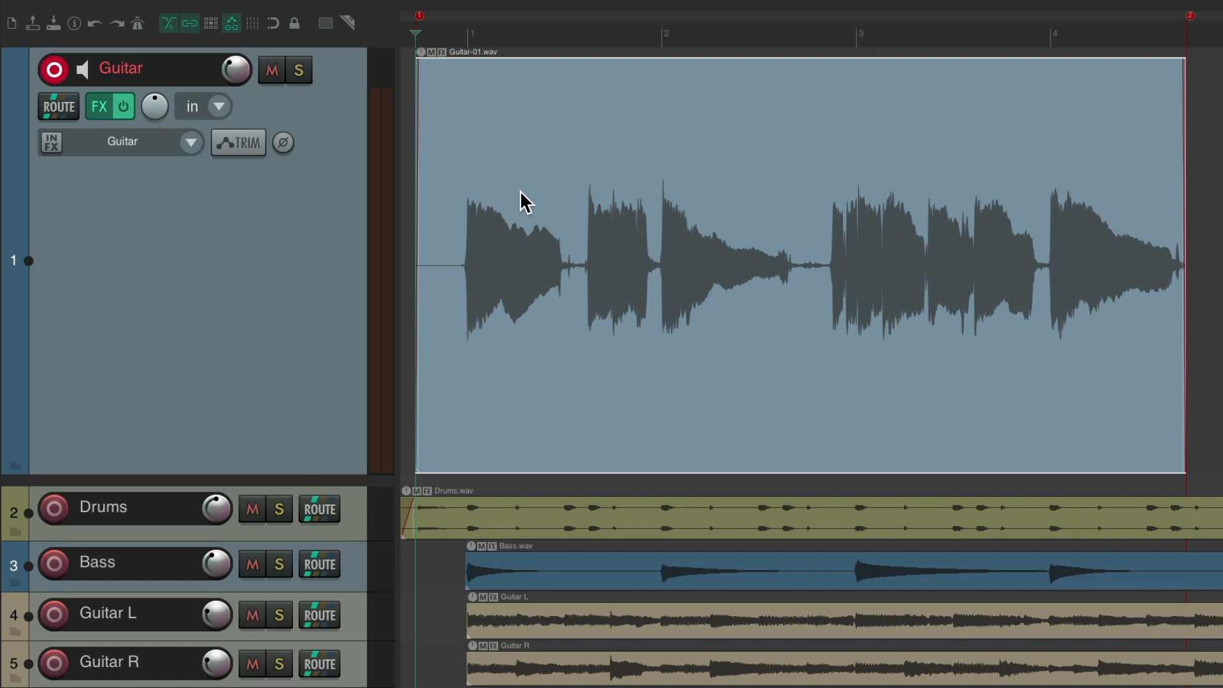
Enable fixed item lanes on the Guitar track and record a second take.
right_click(294, 223)
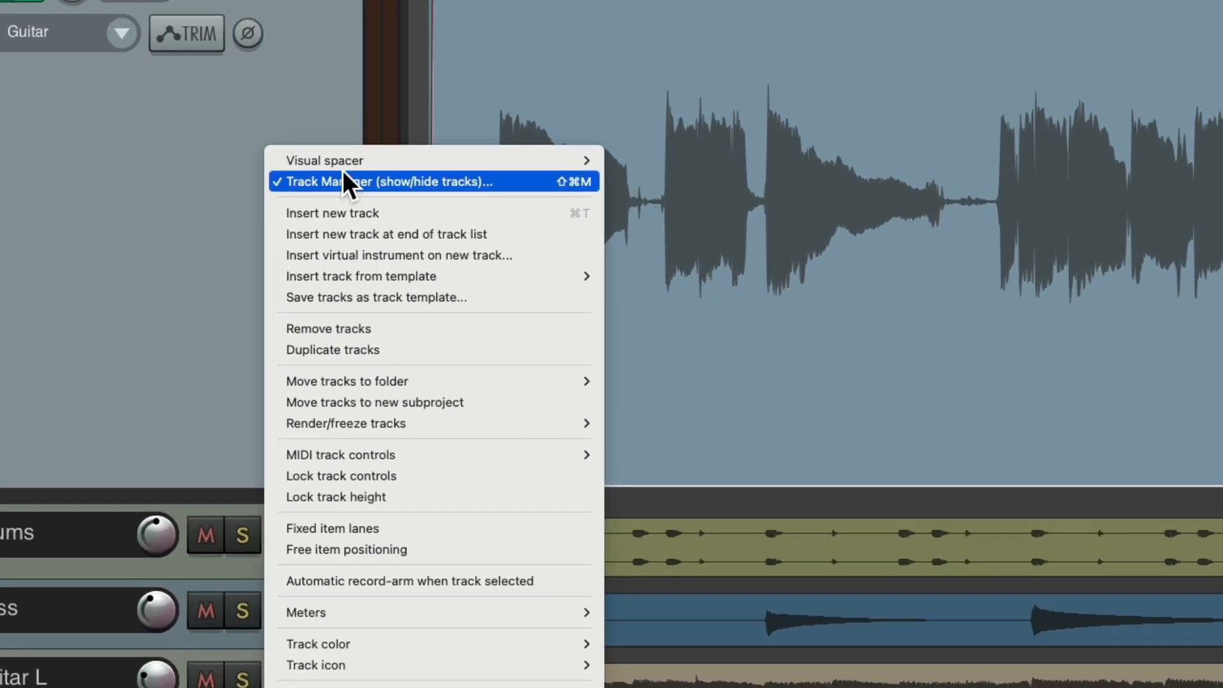
click(274, 529)
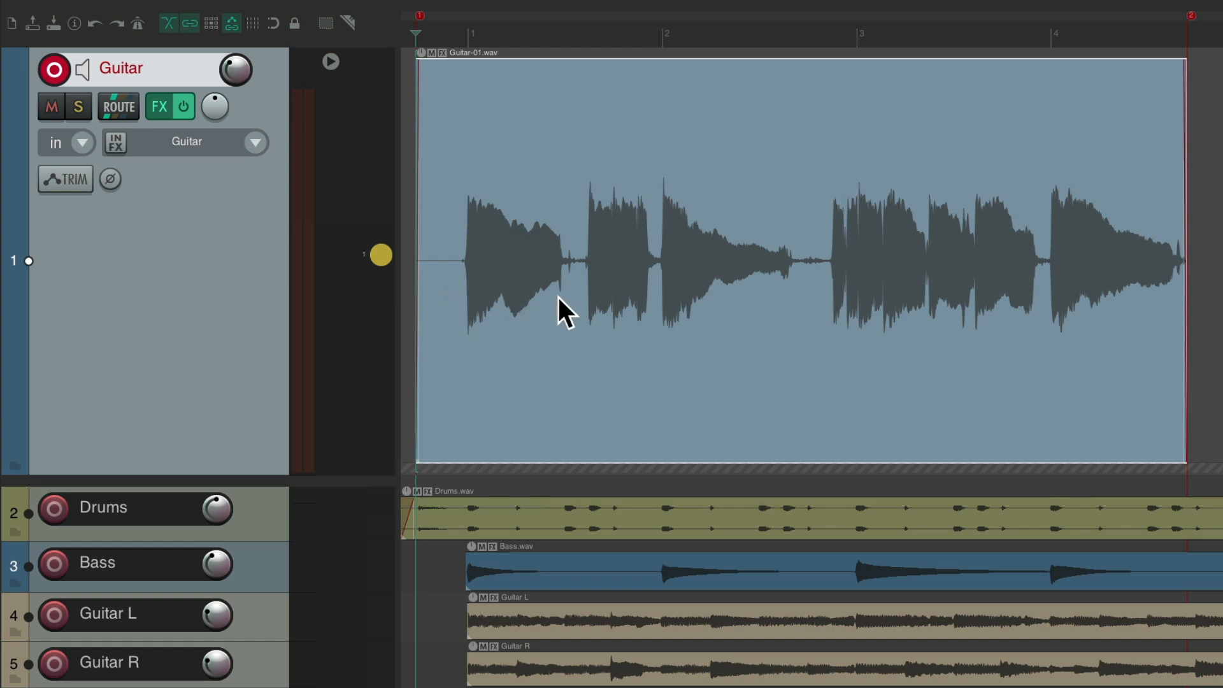
key(ctrl+r)
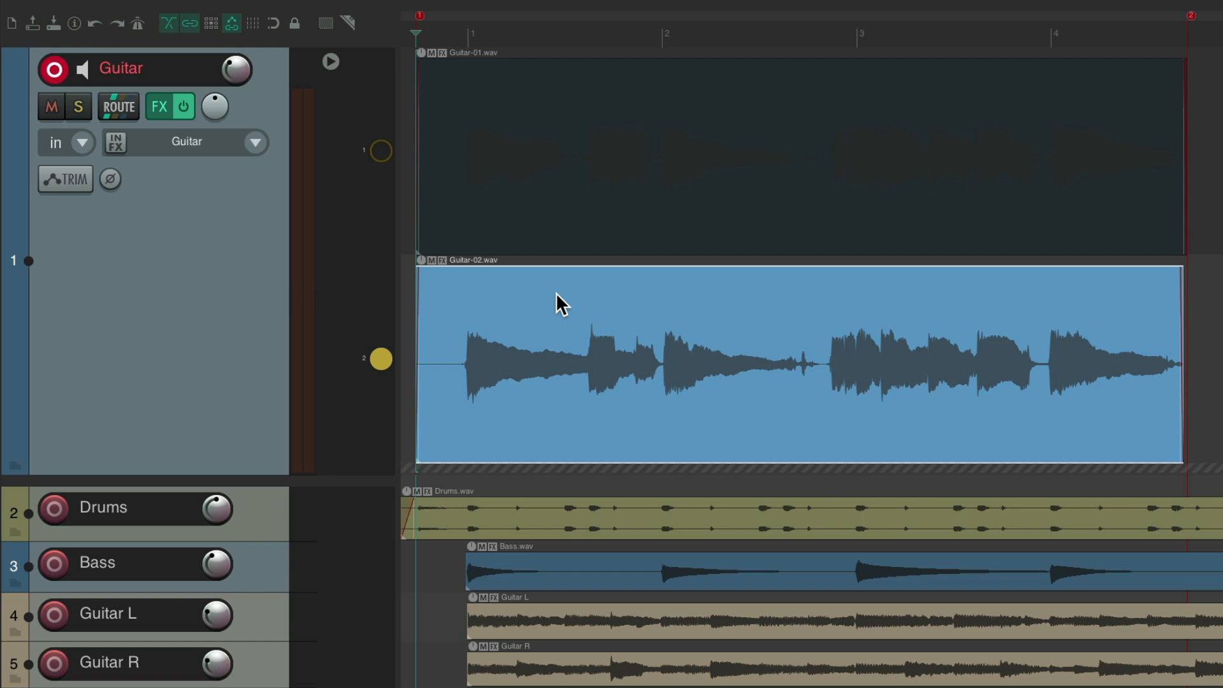
Switch the playing lane to 1 and back to 2, and record a third take on the Guitar track.
click(380, 152)
click(381, 358)
key(ctrl+r)
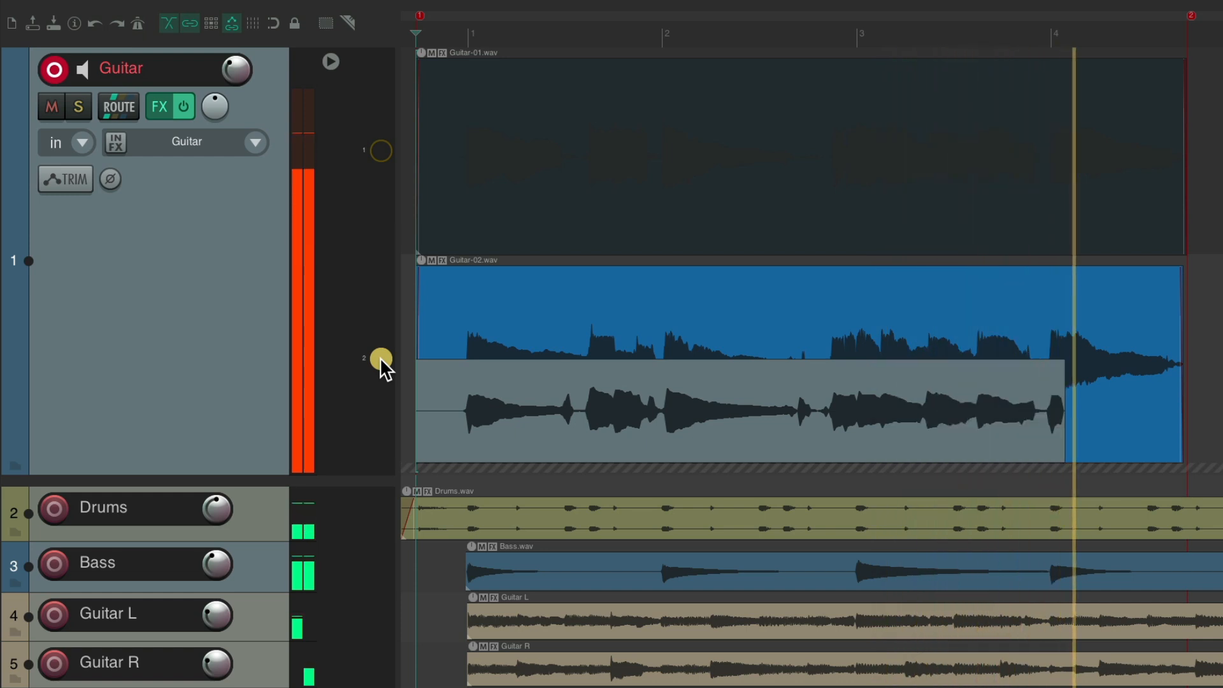
key(space)
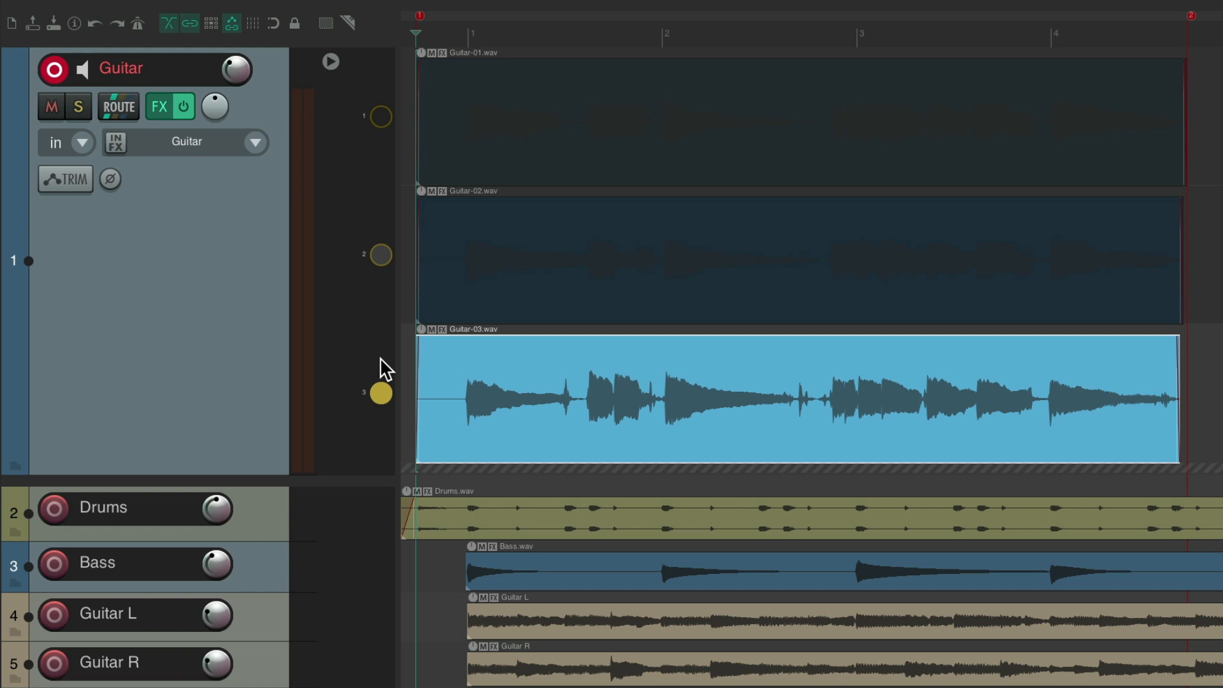
Disarm the Guitar track and compare the takes by playing lanes 1, 2 and 3 in turn.
click(57, 72)
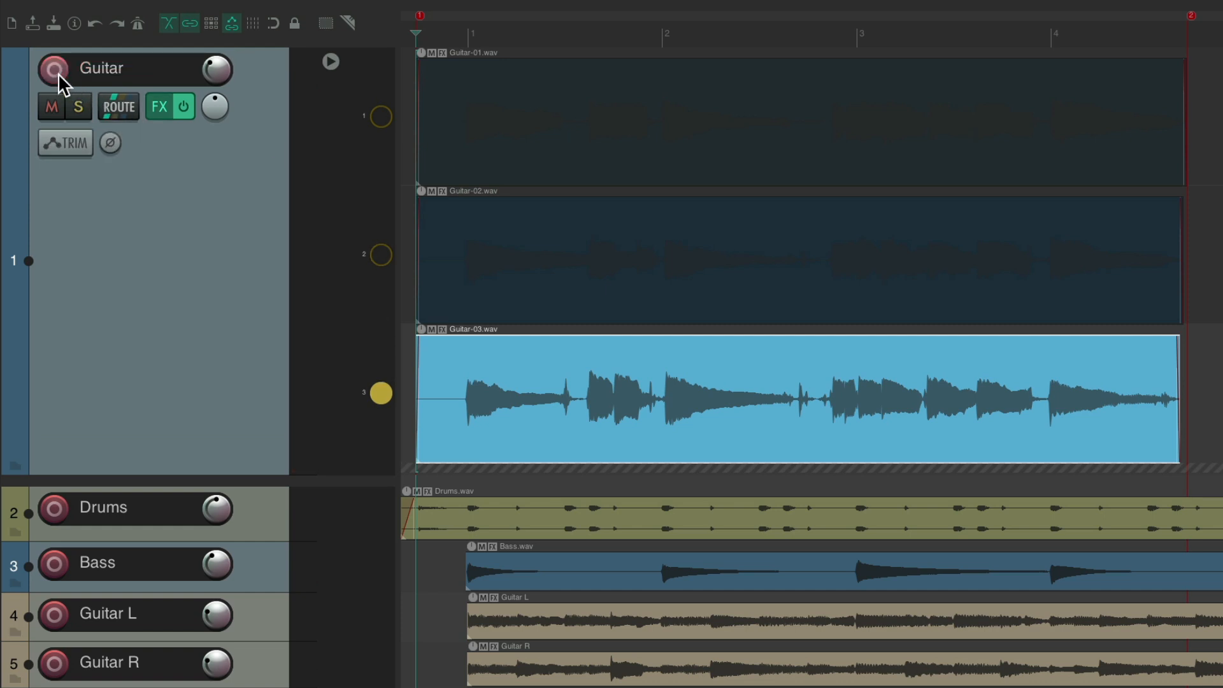
click(380, 118)
key(space)
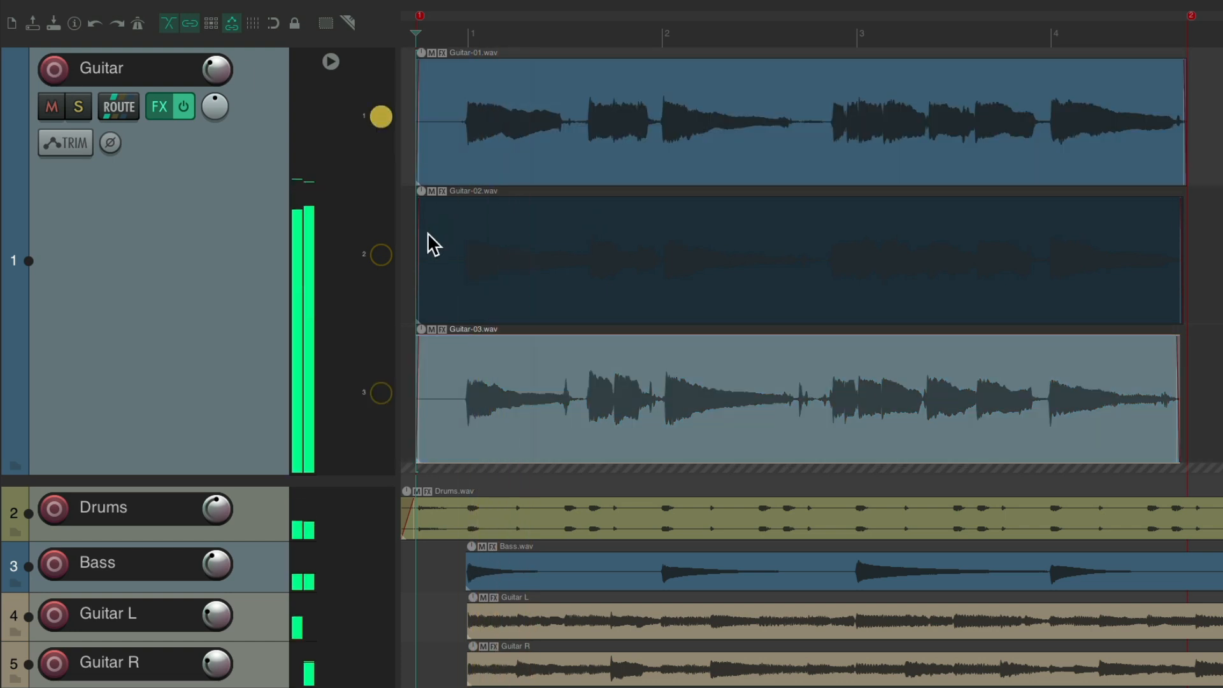
click(381, 254)
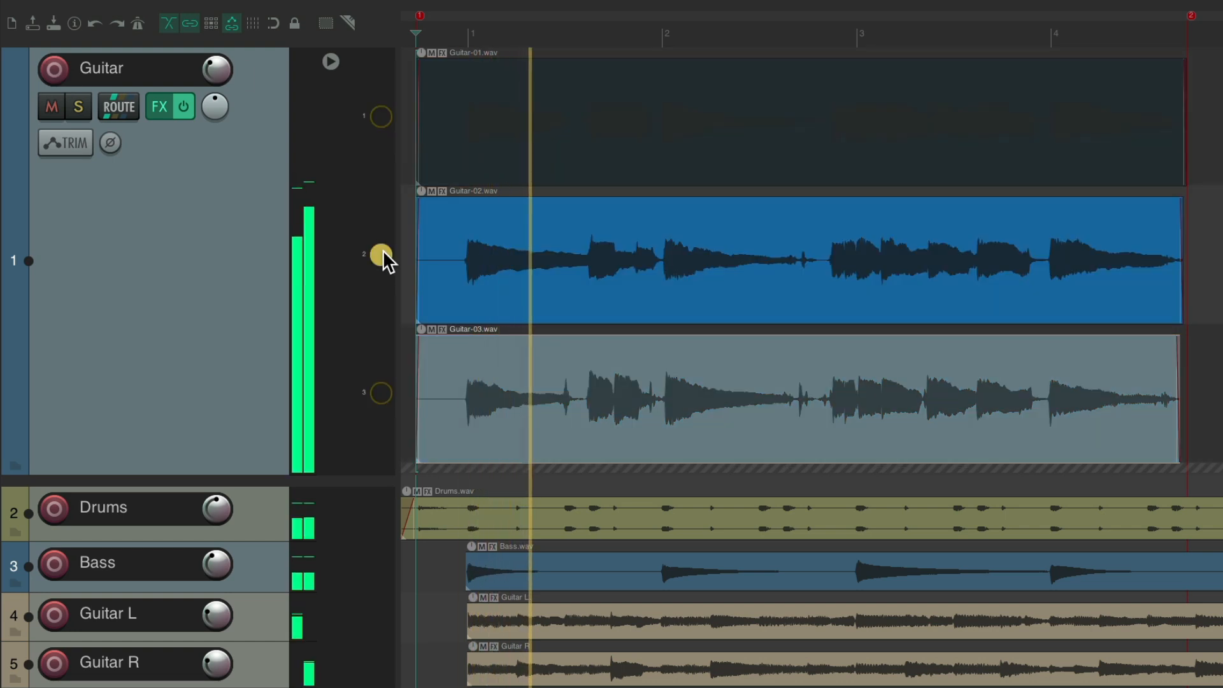
click(382, 391)
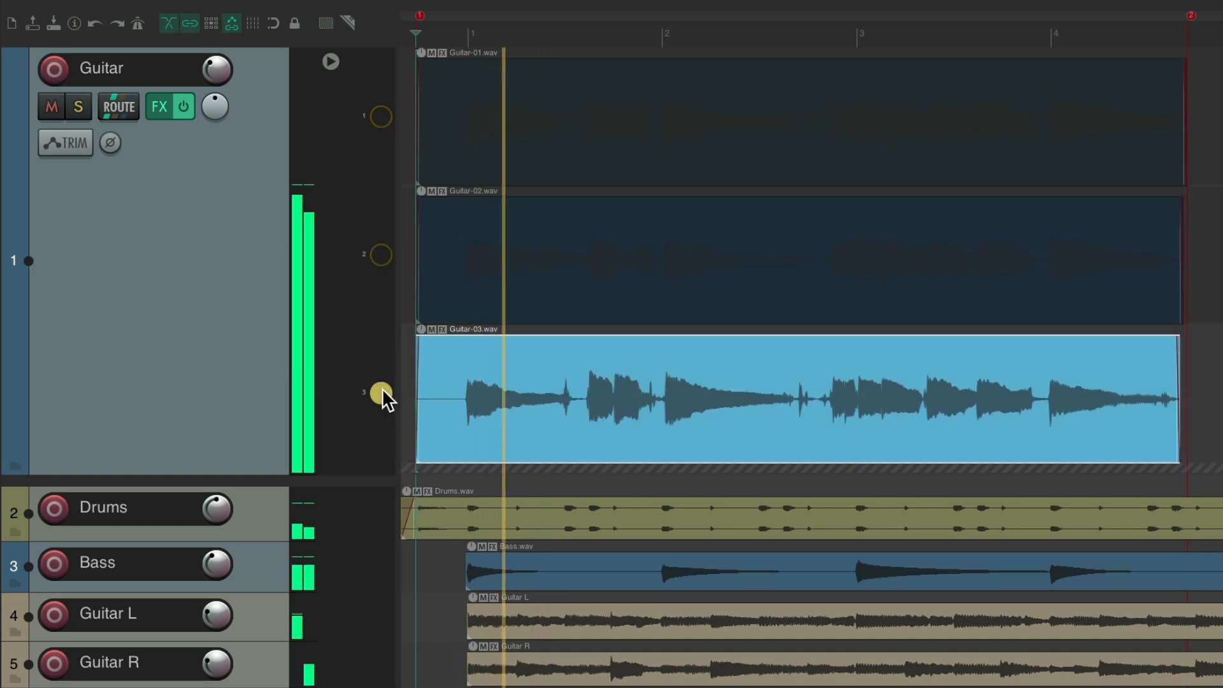
key(space)
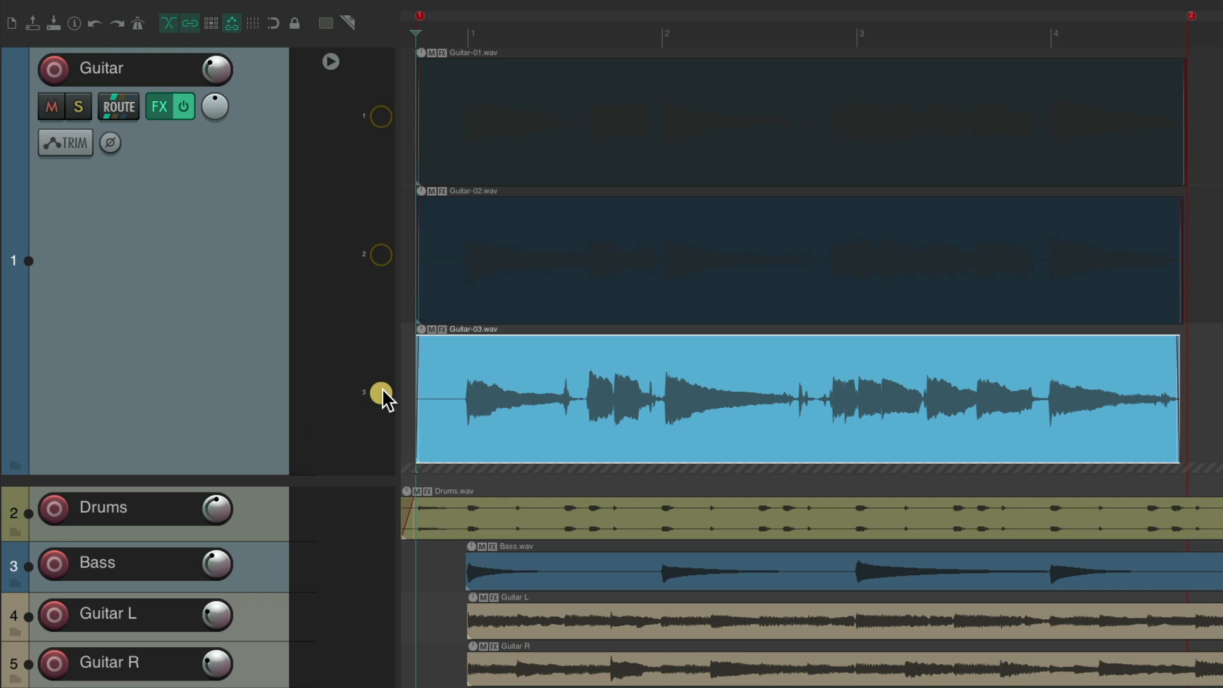
Delete all lanes that are not playing, including their media items, and turn off fixed item lanes on the Guitar track.
right_click(380, 392)
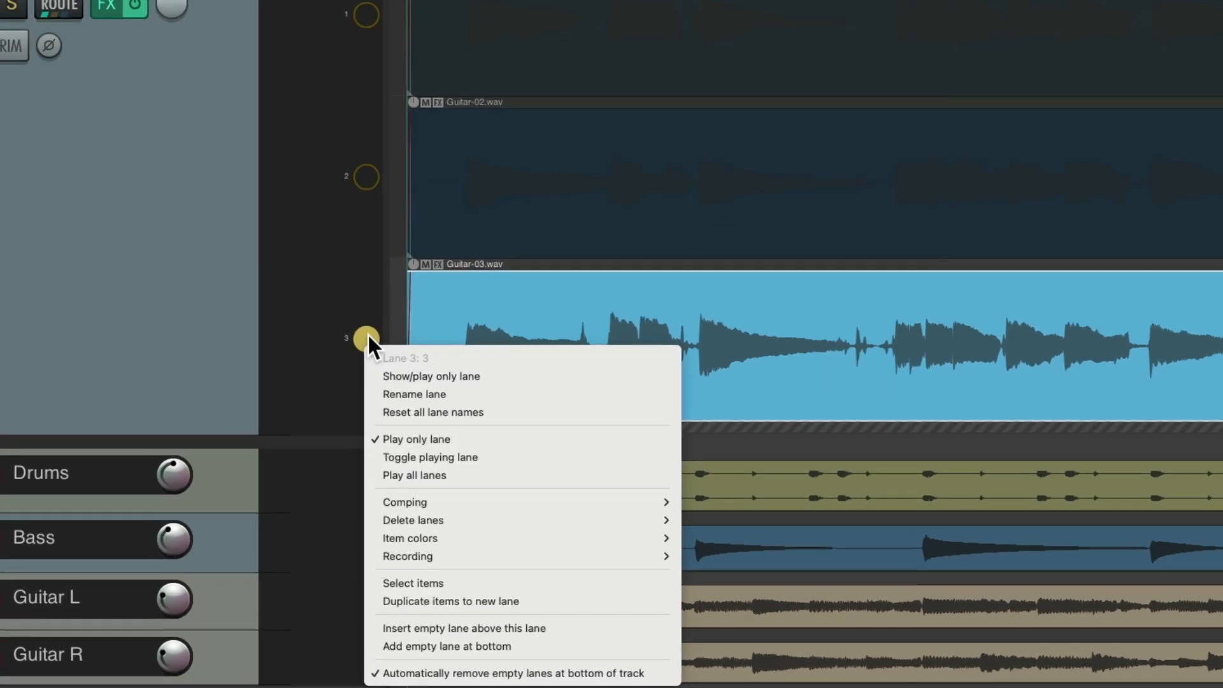
mouse_move(387, 544)
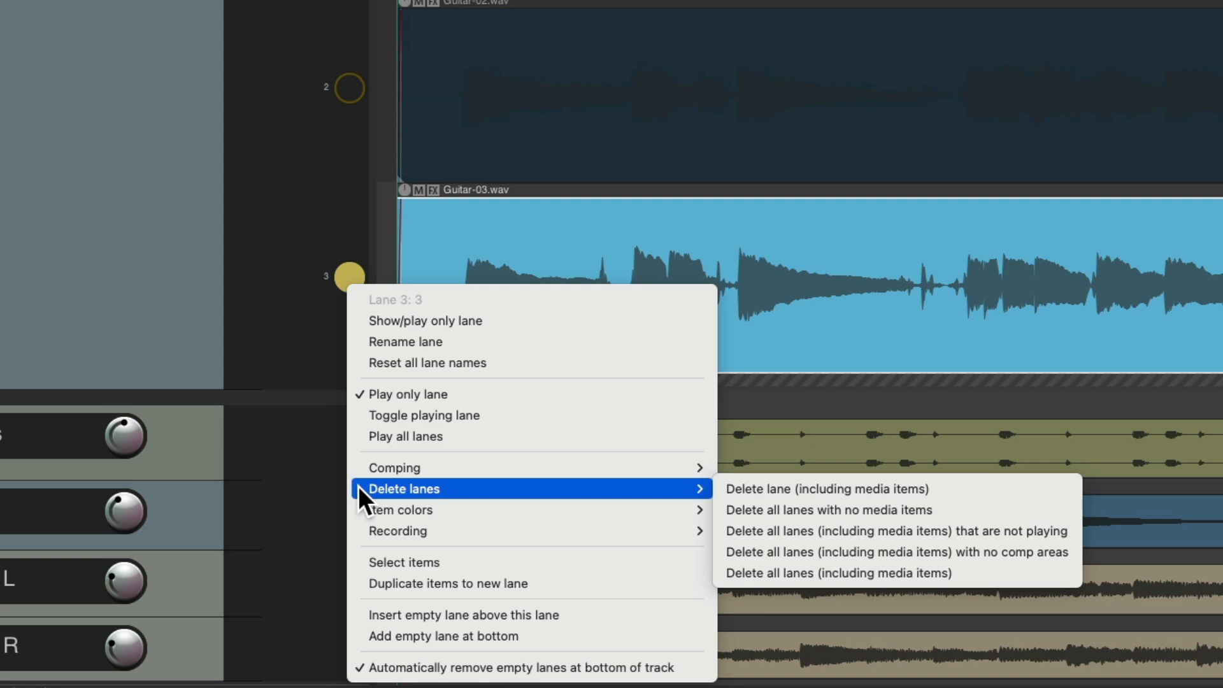
click(964, 534)
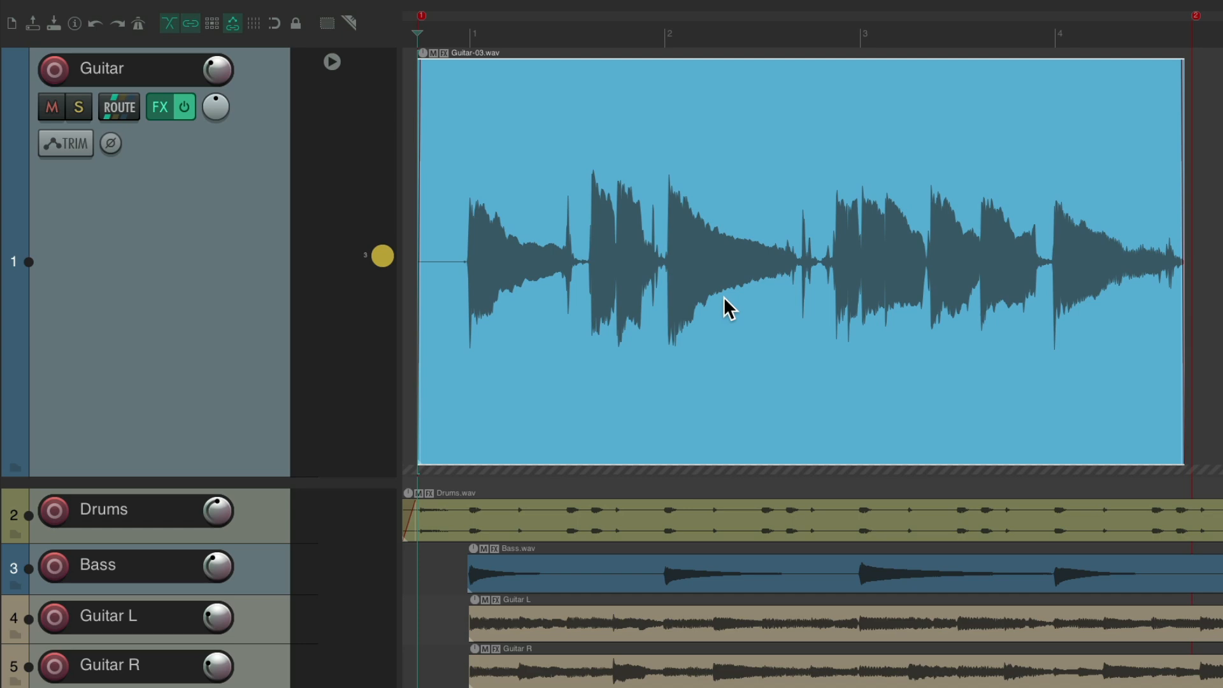
right_click(204, 237)
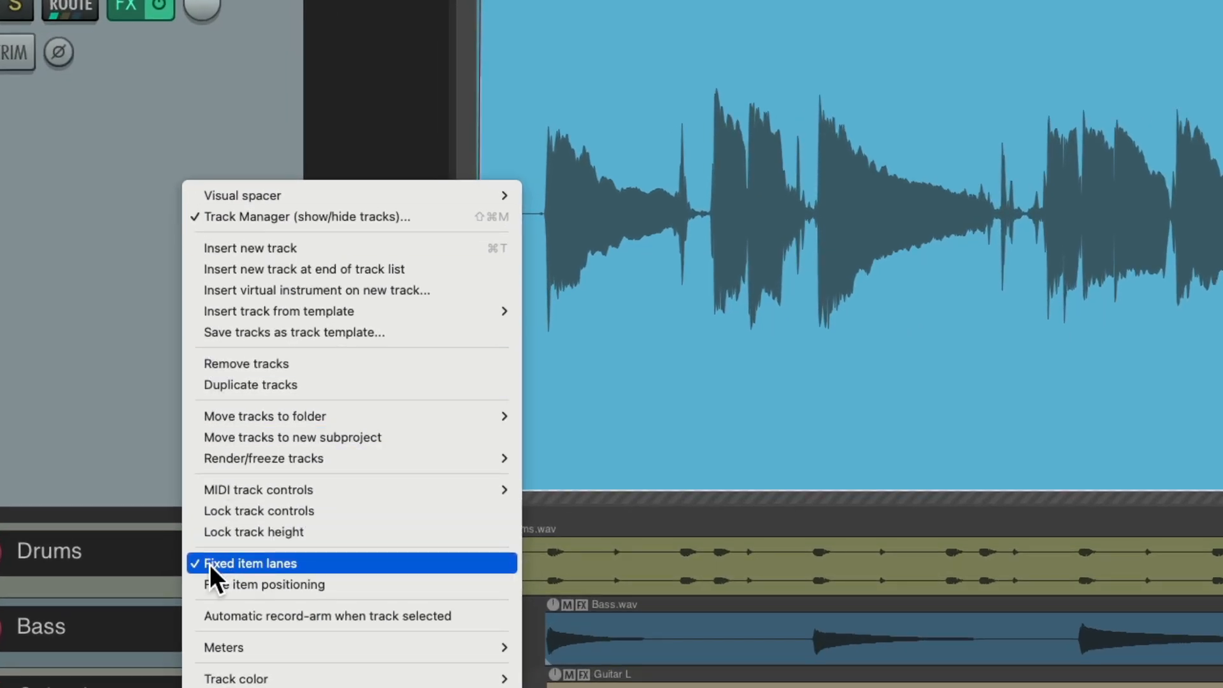
click(209, 565)
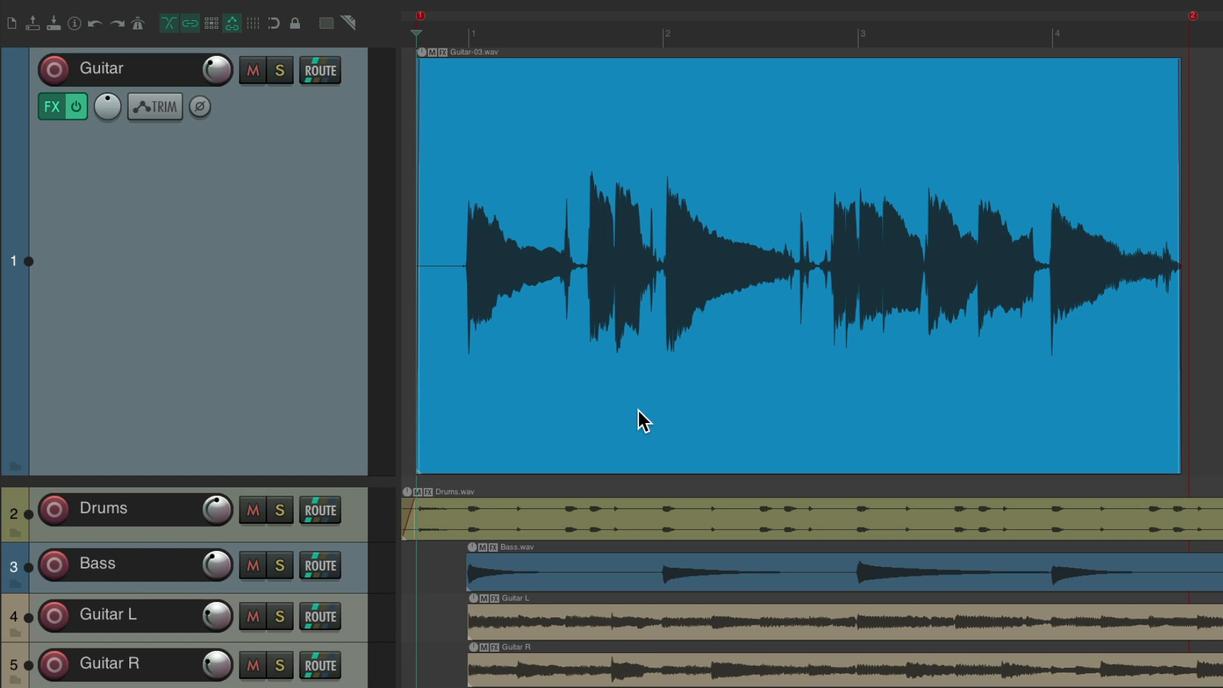
Play back the remaining guitar take and restore the Guitar track's deleted lanes.
key(space)
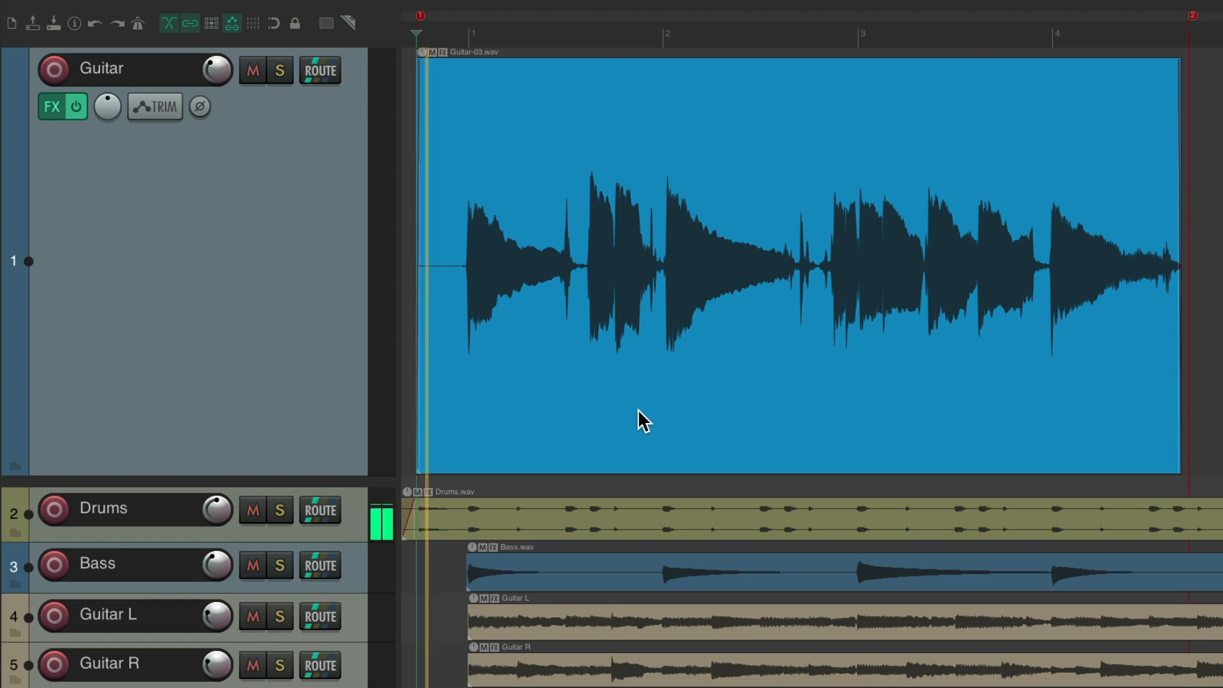
key(space)
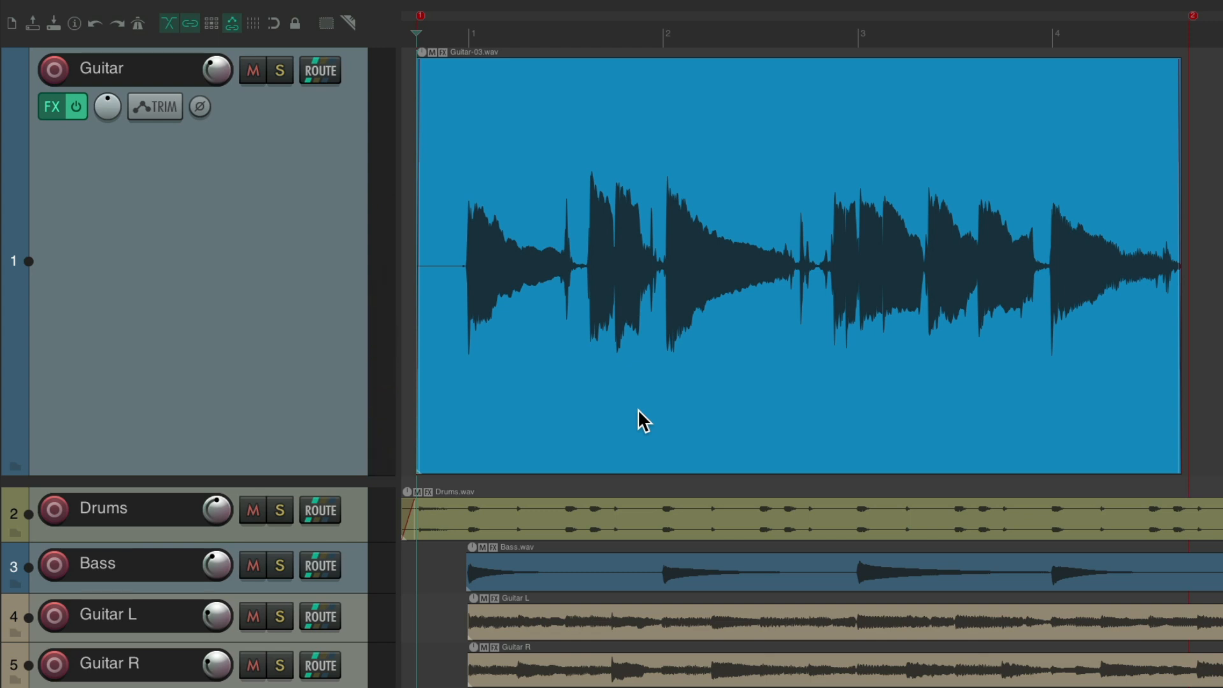
key(ctrl+l)
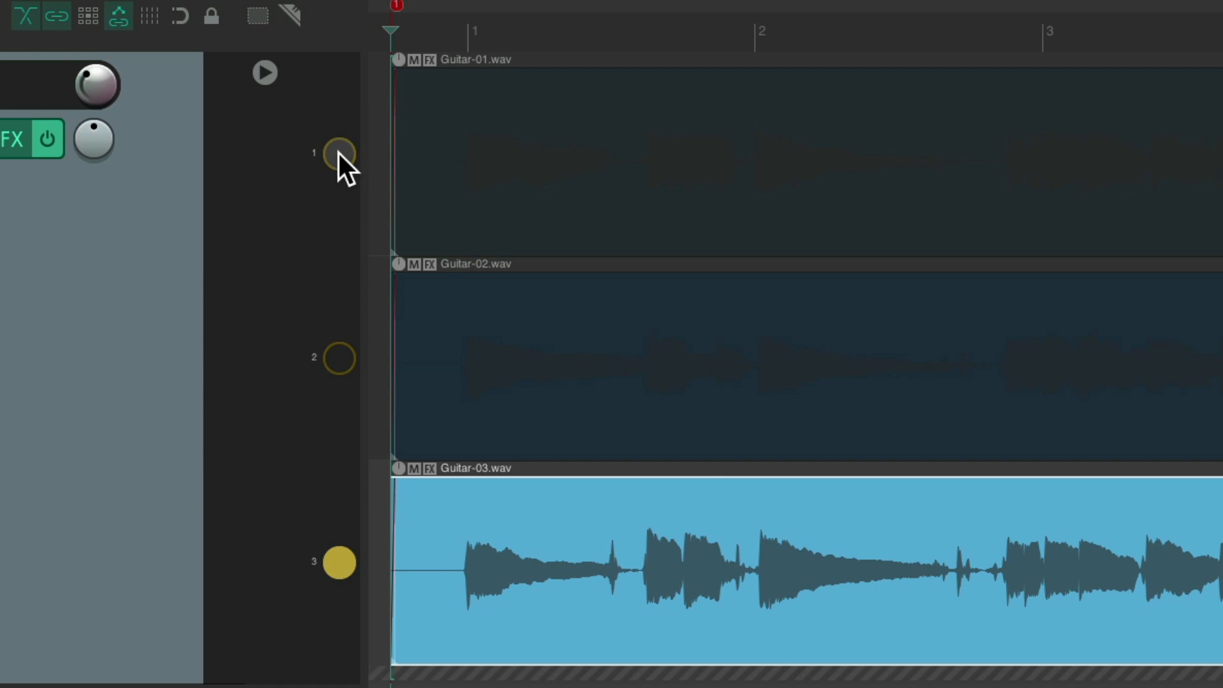
Show and play only lane 1 of the Guitar track, and step through the lanes to lane 3 and back.
right_click(339, 154)
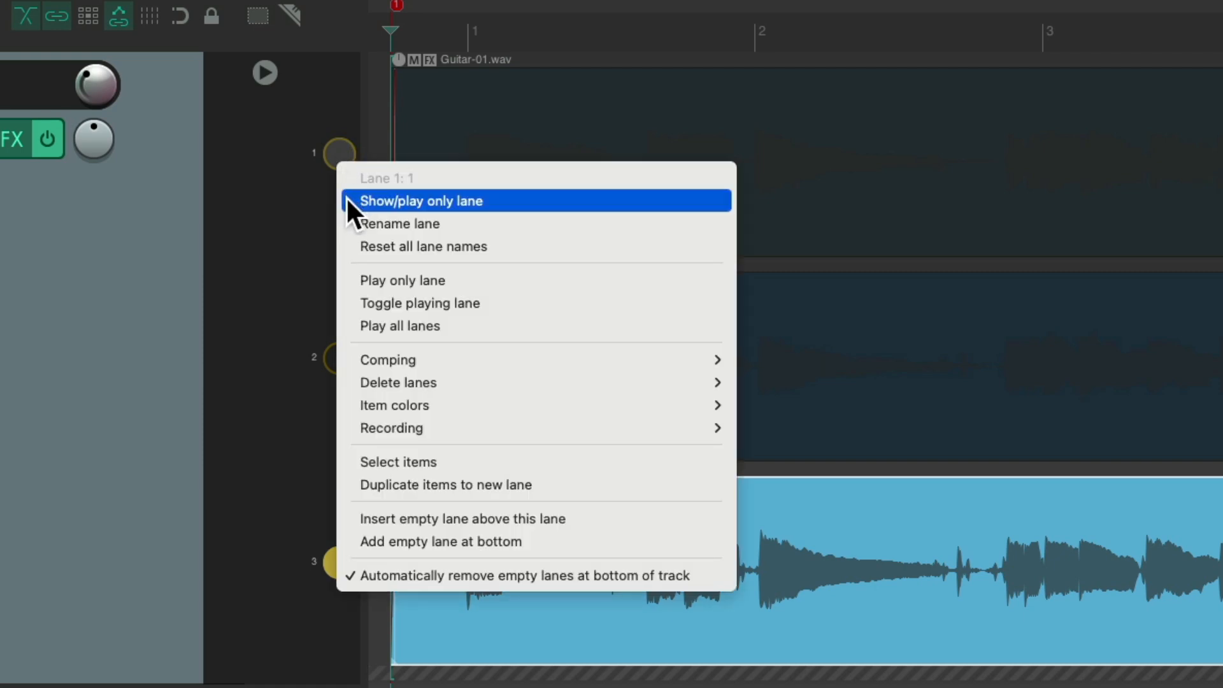
click(349, 194)
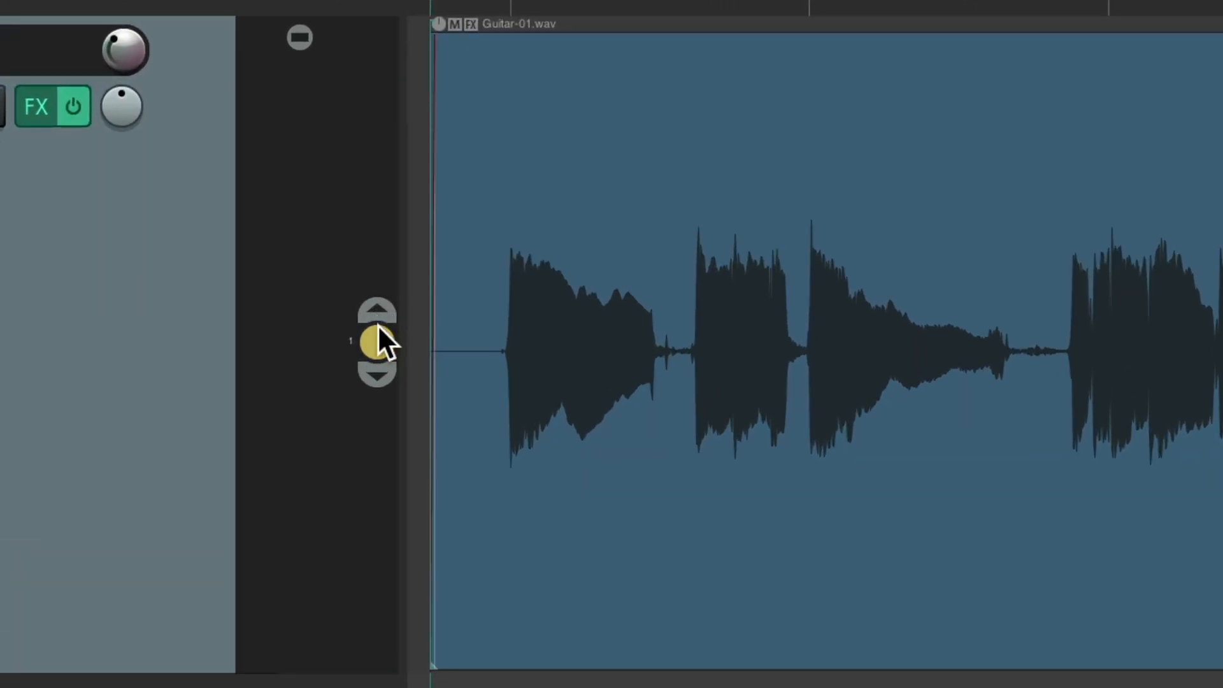
click(377, 374)
click(377, 373)
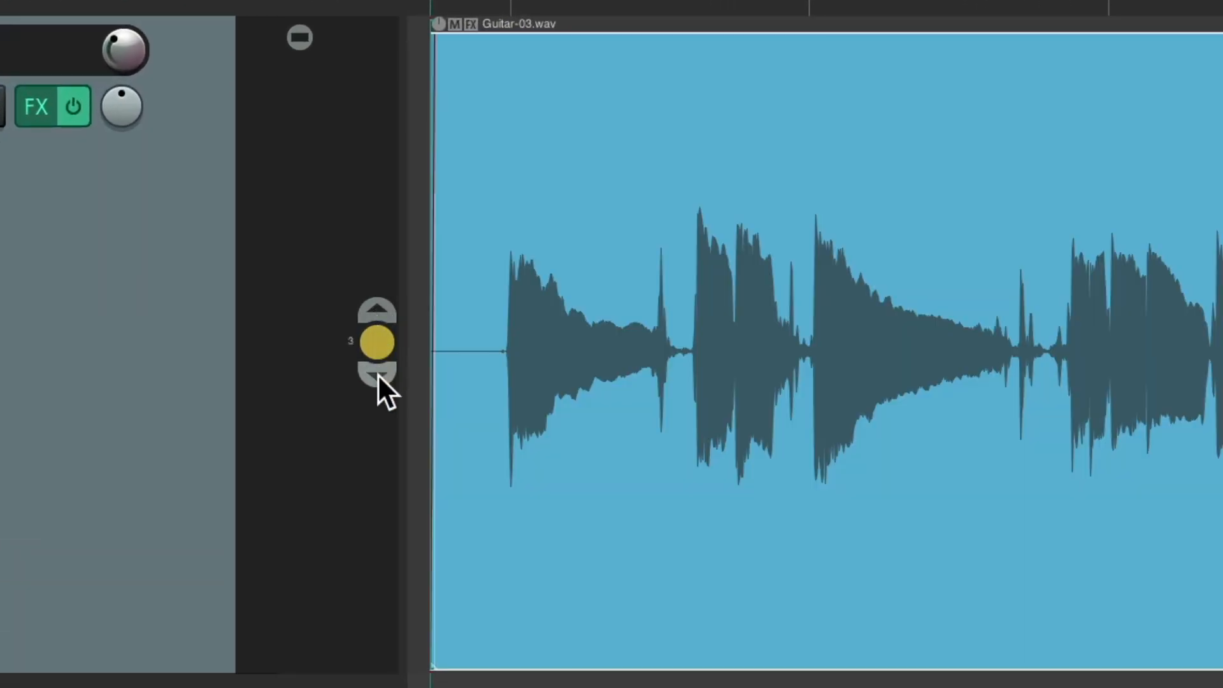
click(376, 310)
click(376, 311)
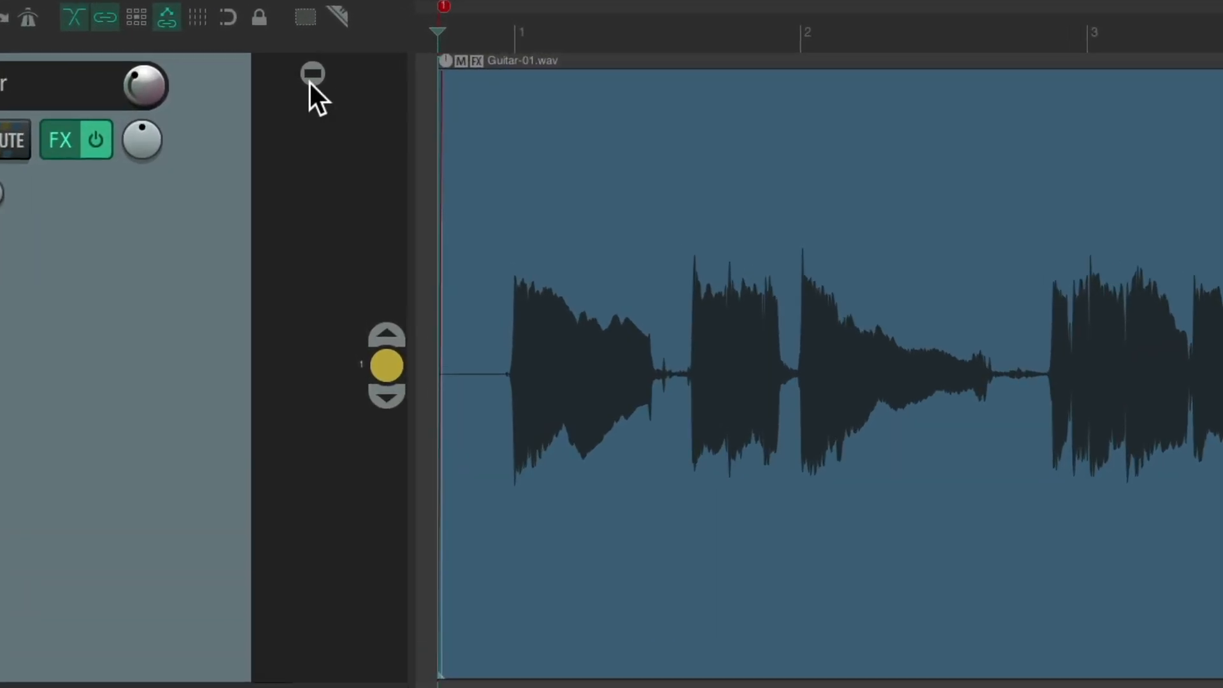
Disable the Guitar track's fixed lanes to hide the non-playing lanes, and re-enable them with all lanes shown.
click(310, 82)
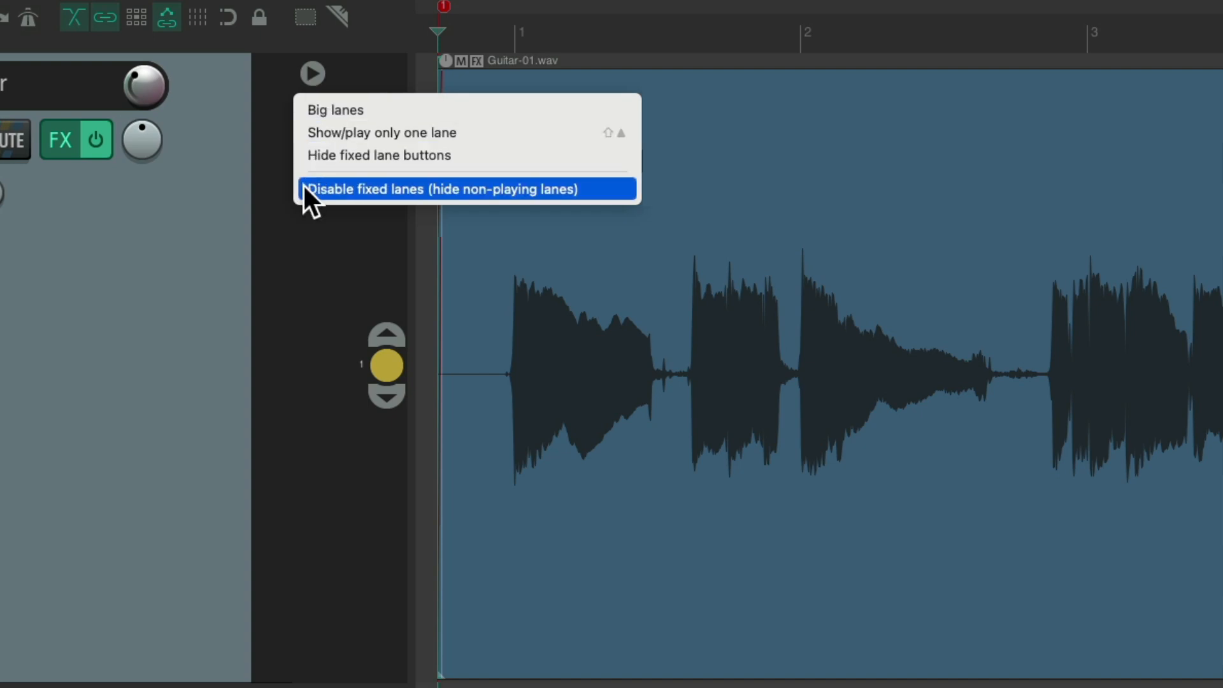
click(382, 203)
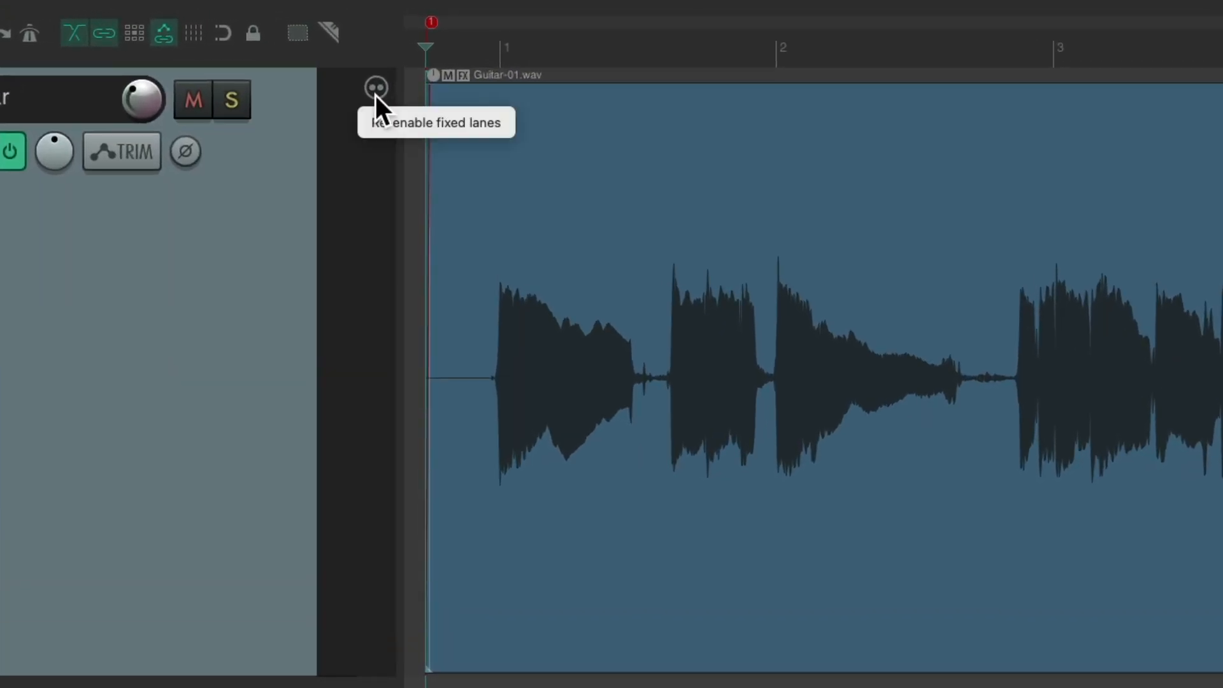
click(373, 121)
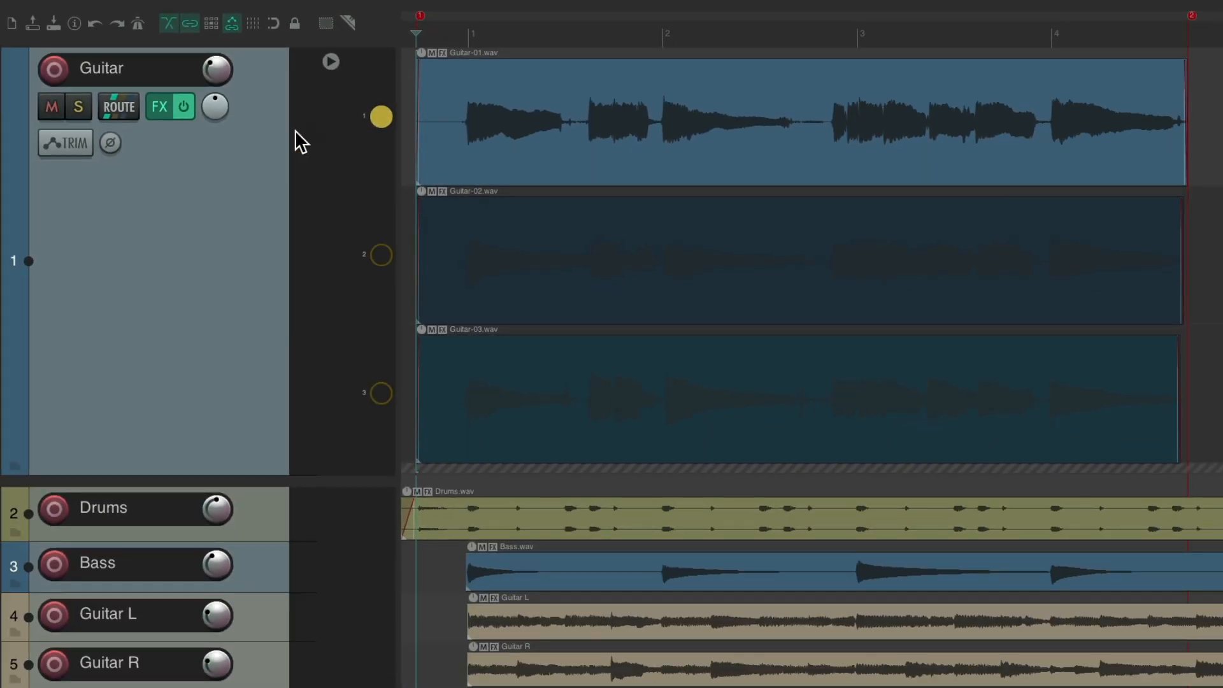
Turn off fixed item lanes in the Guitar track's settings and re-enable the fixed lanes.
right_click(222, 220)
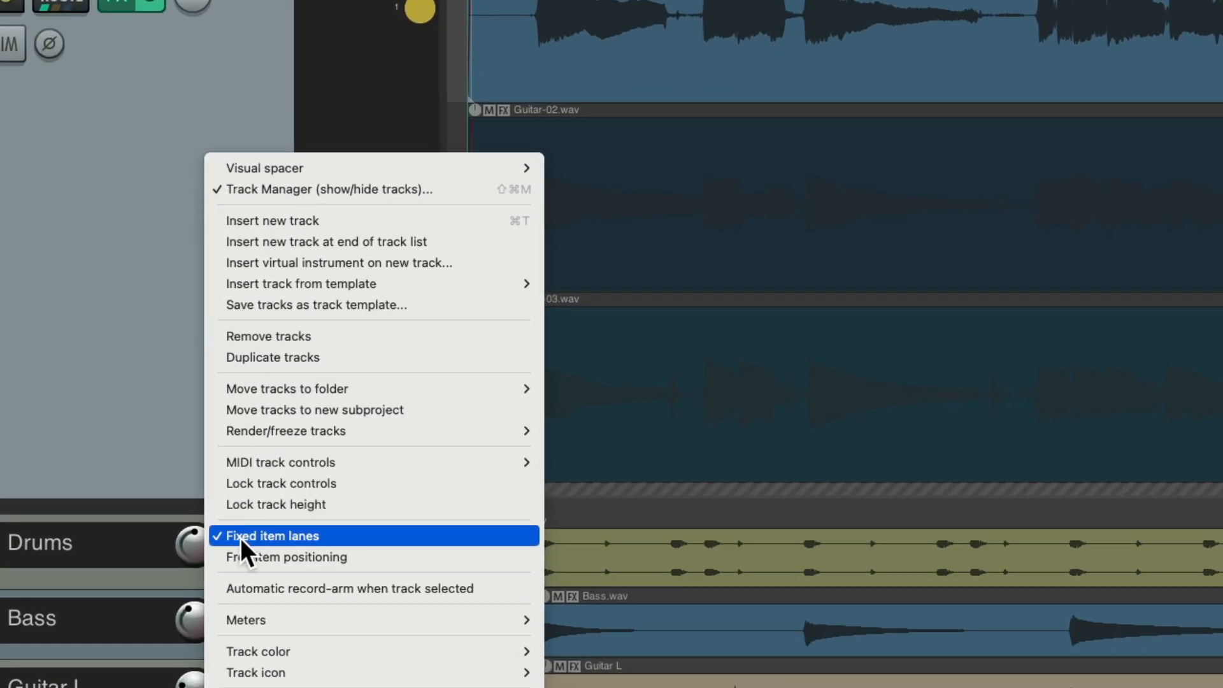
click(235, 542)
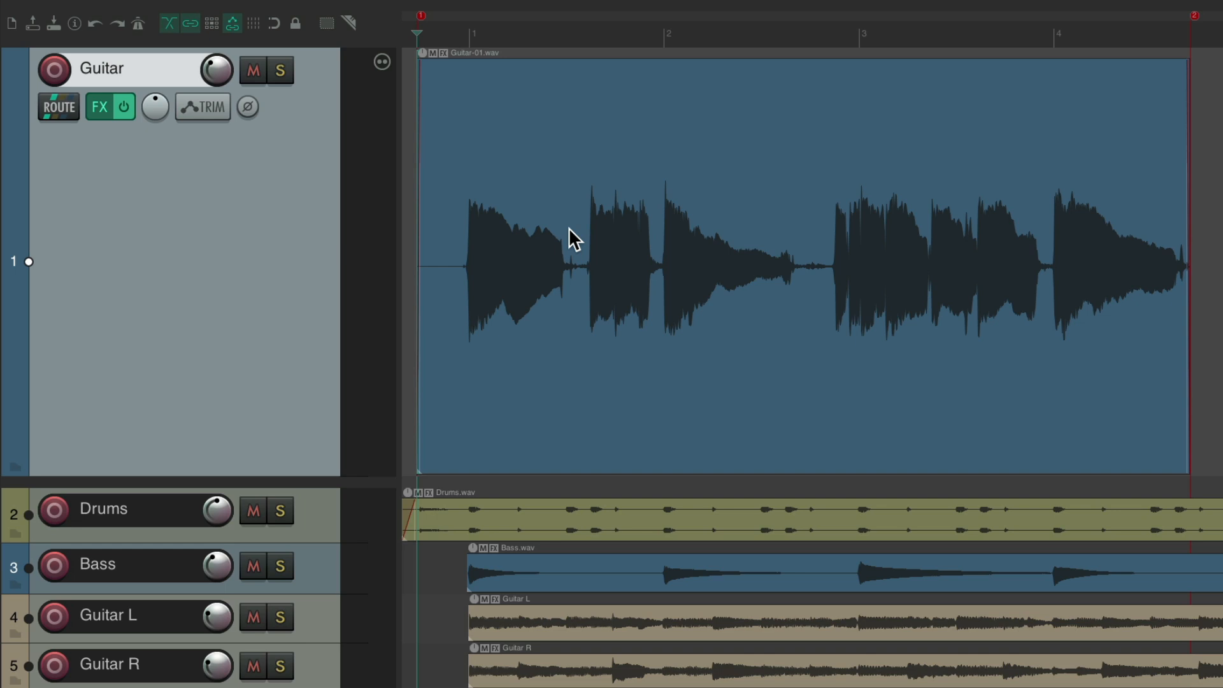
right_click(318, 176)
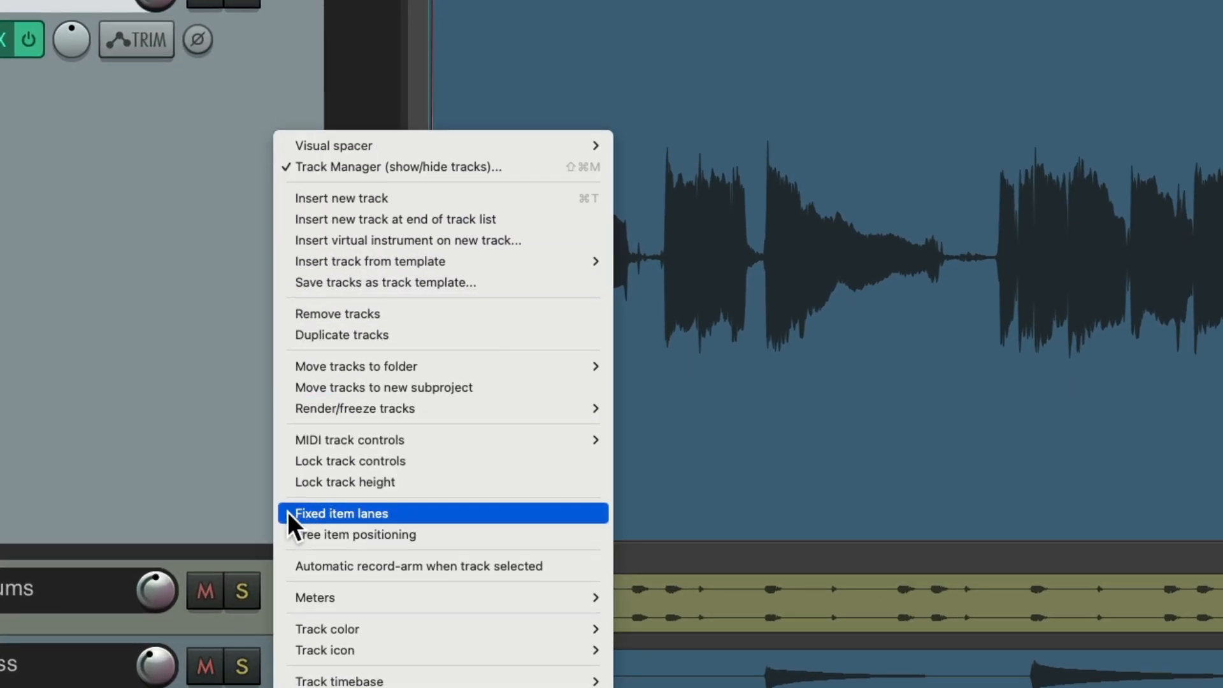
click(290, 512)
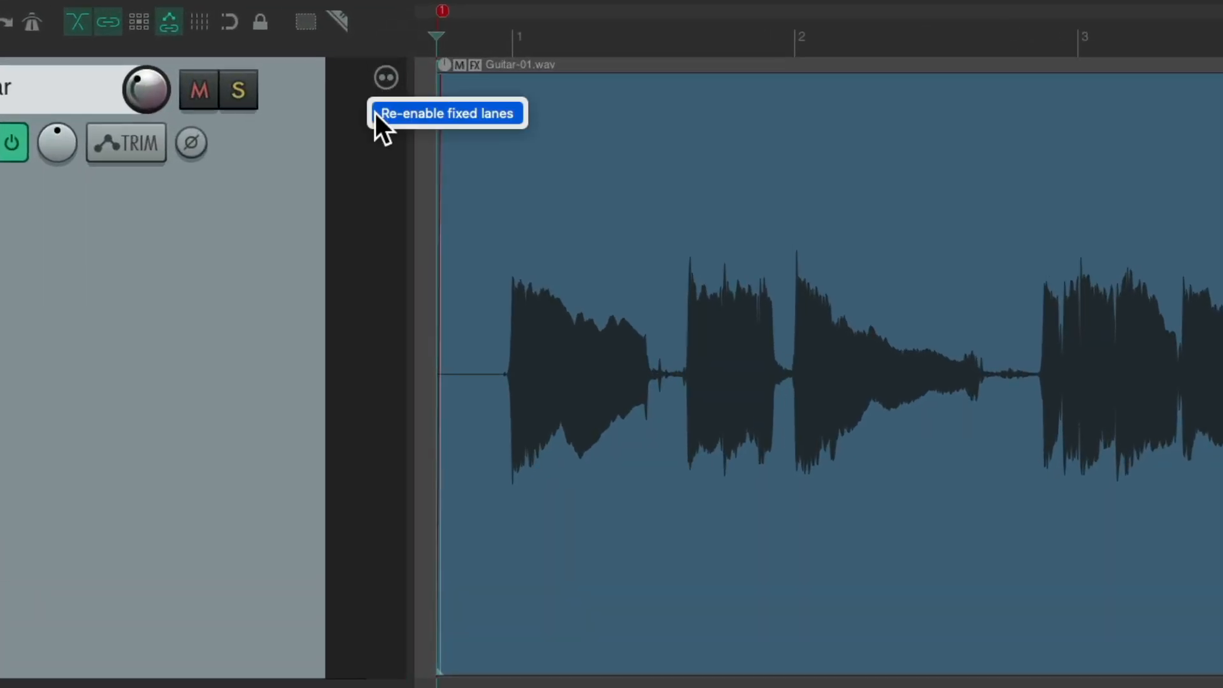
click(377, 113)
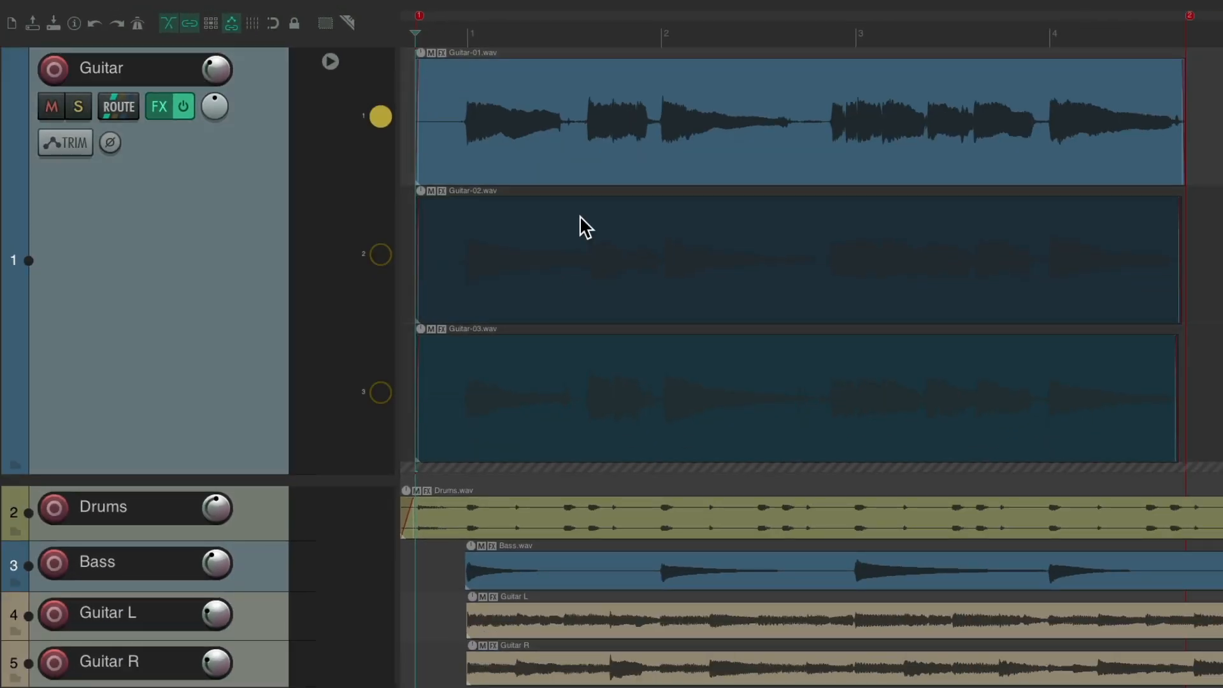
Switch the Guitar track's playing lane to 2, to 3 and back to 1.
click(376, 256)
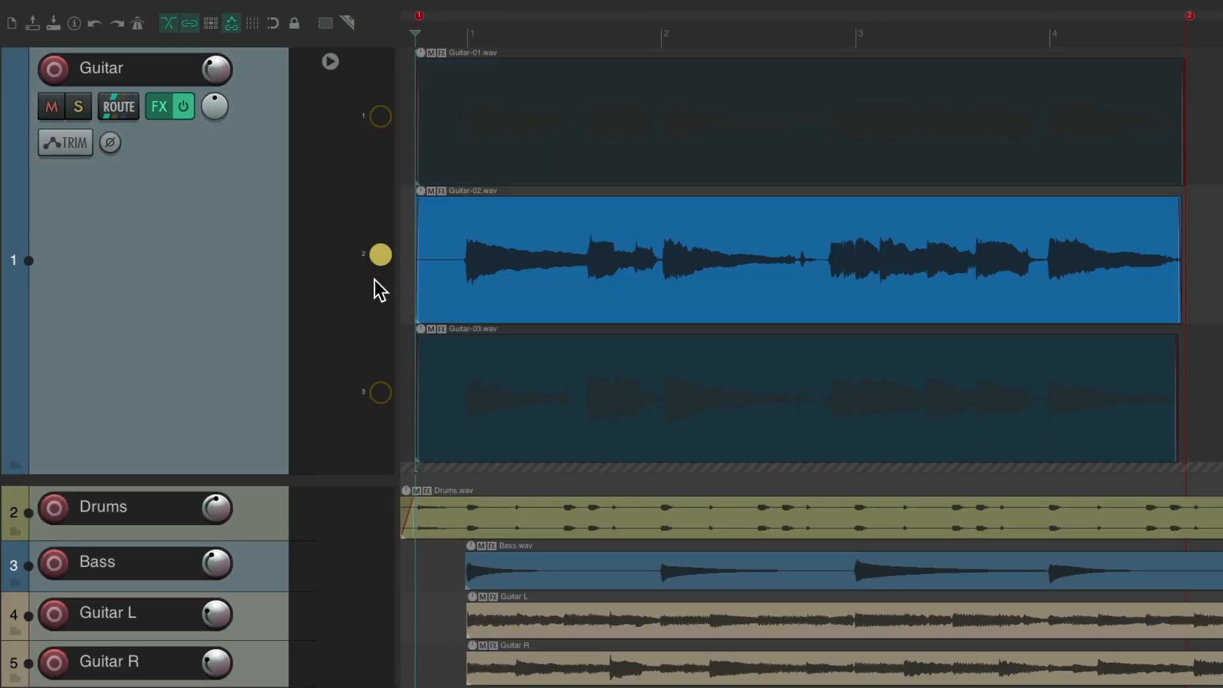
click(382, 388)
click(383, 122)
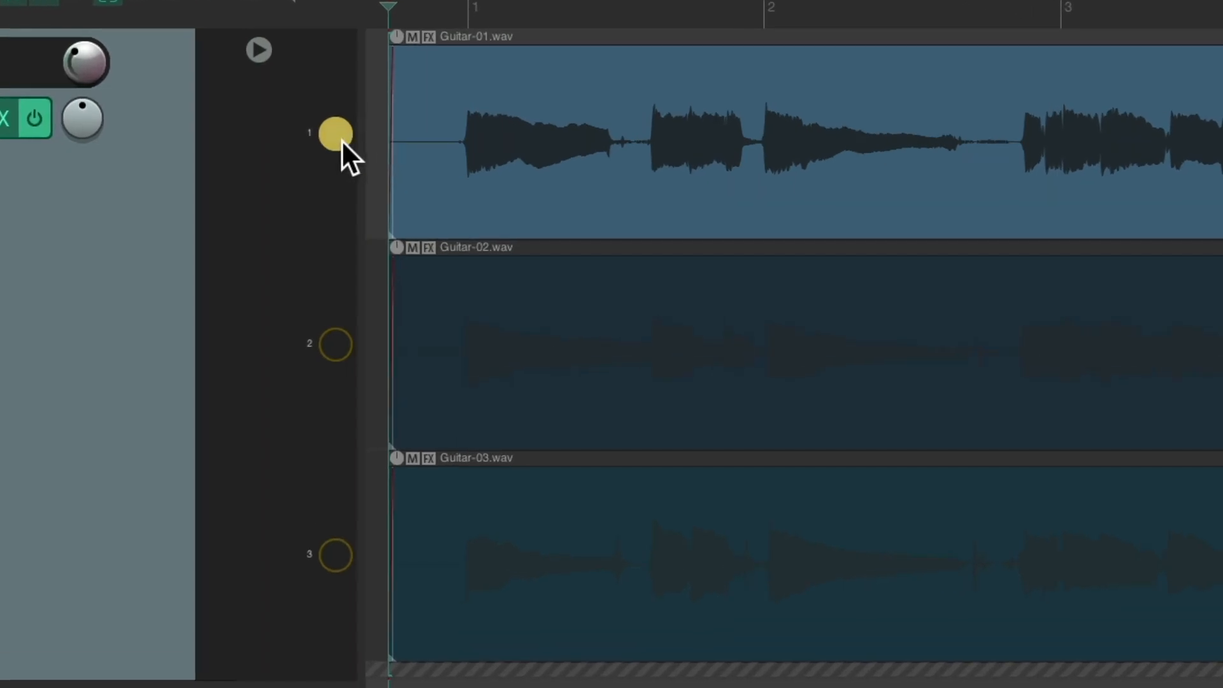
Start comping the Guitar track into a new empty lane from lane 1.
right_click(382, 121)
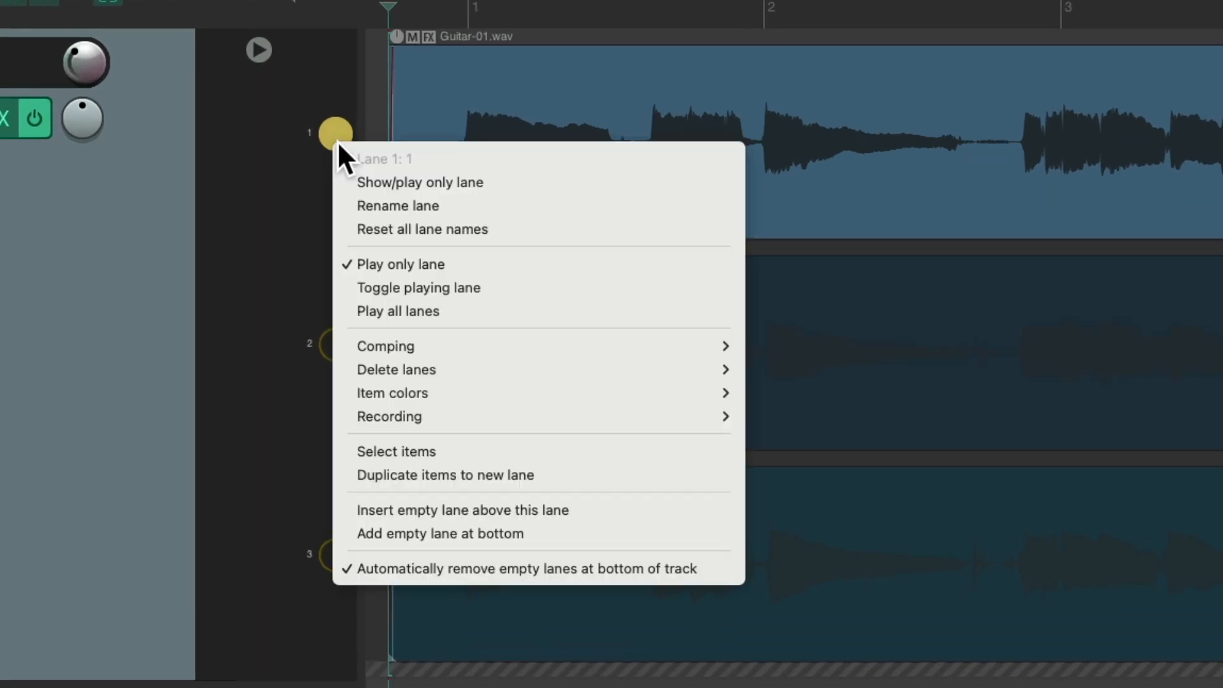
mouse_move(347, 345)
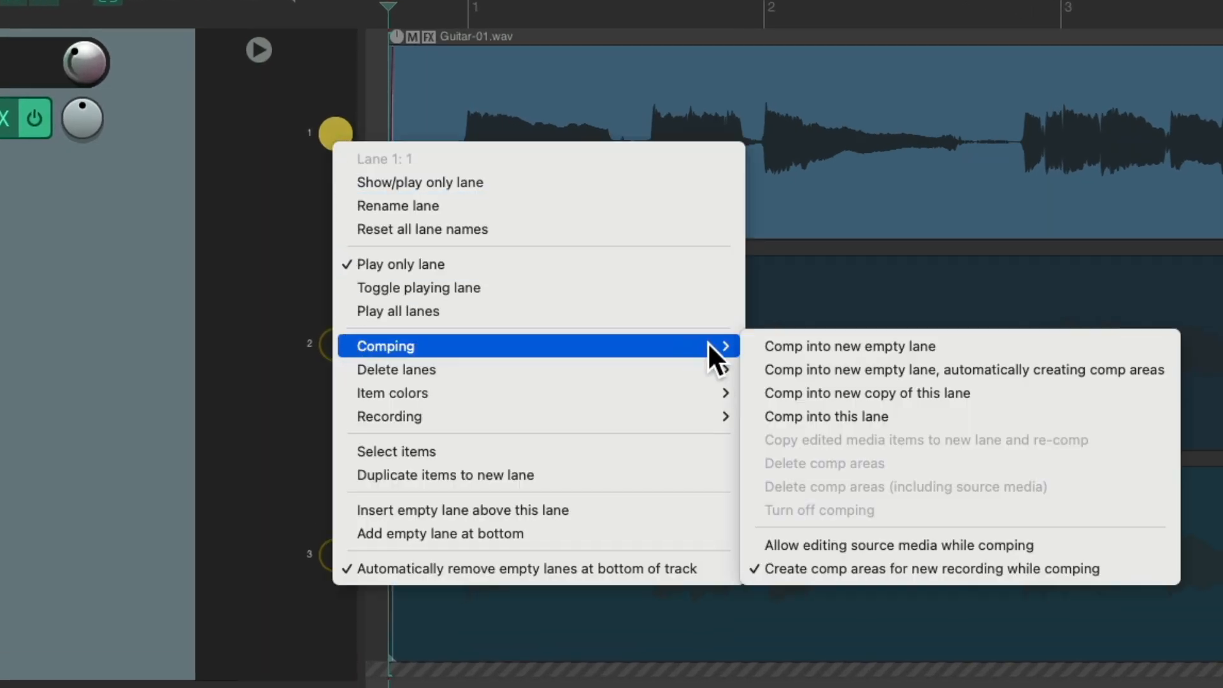
click(753, 344)
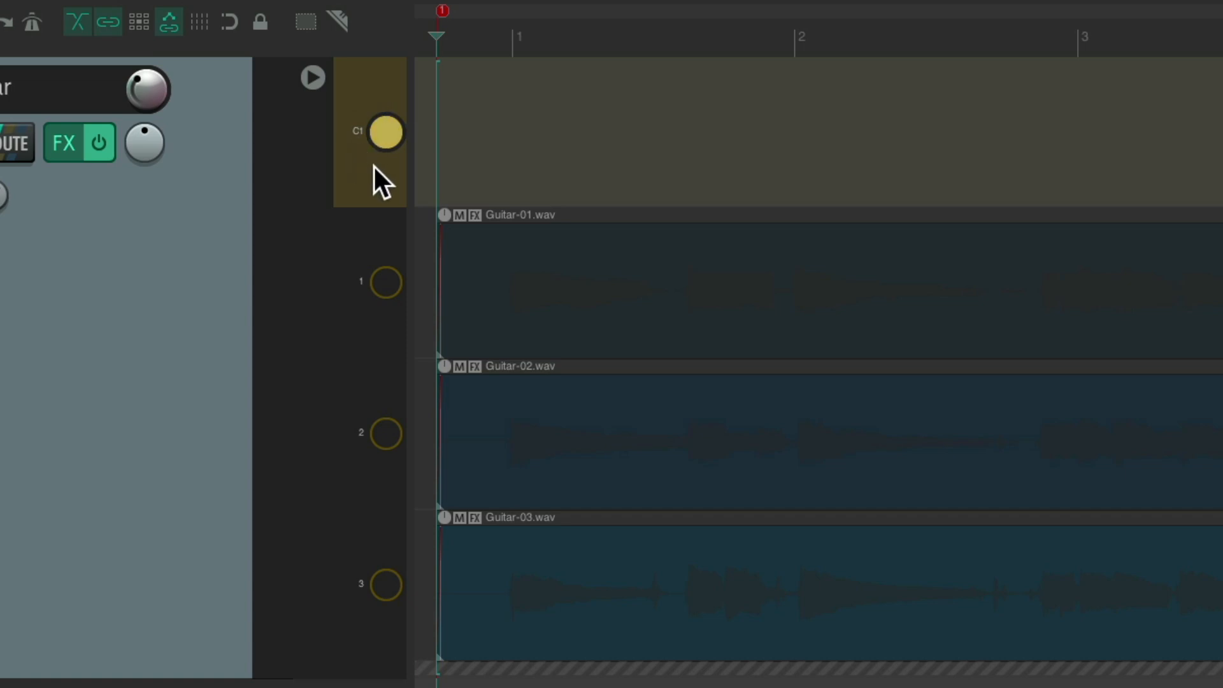
Turn off comping, switch the playing lane through 1, 2 and 3, and return to comp lane C1 with comping enabled.
click(391, 131)
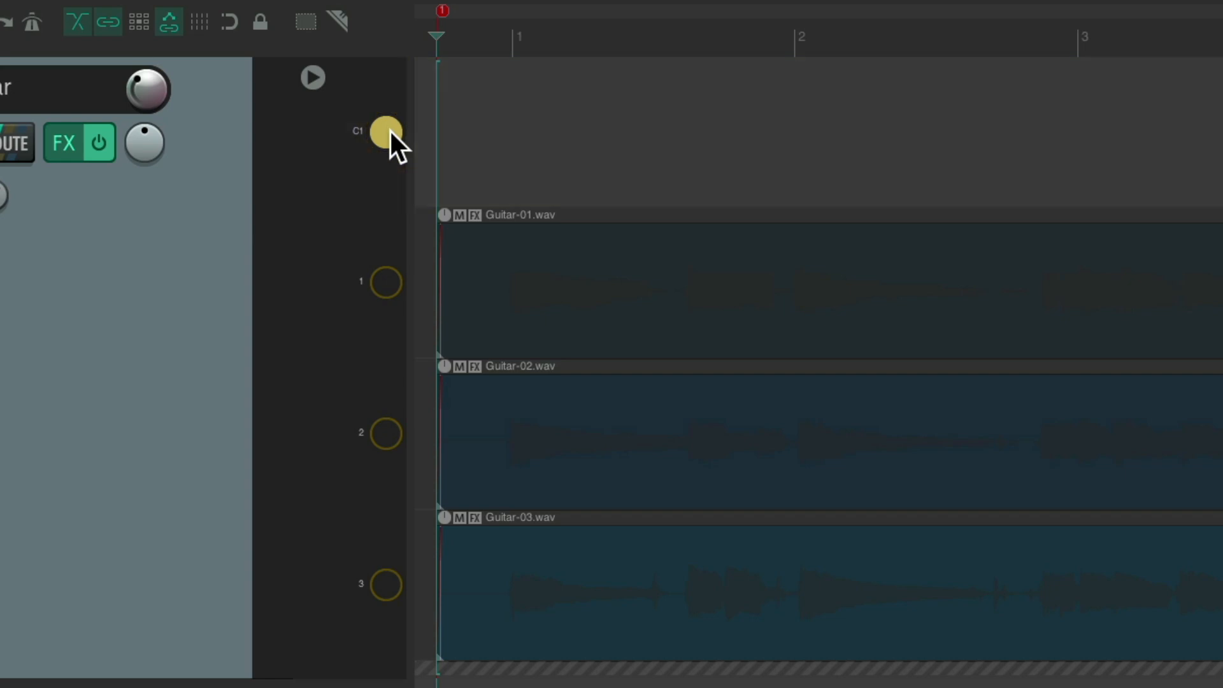
click(389, 286)
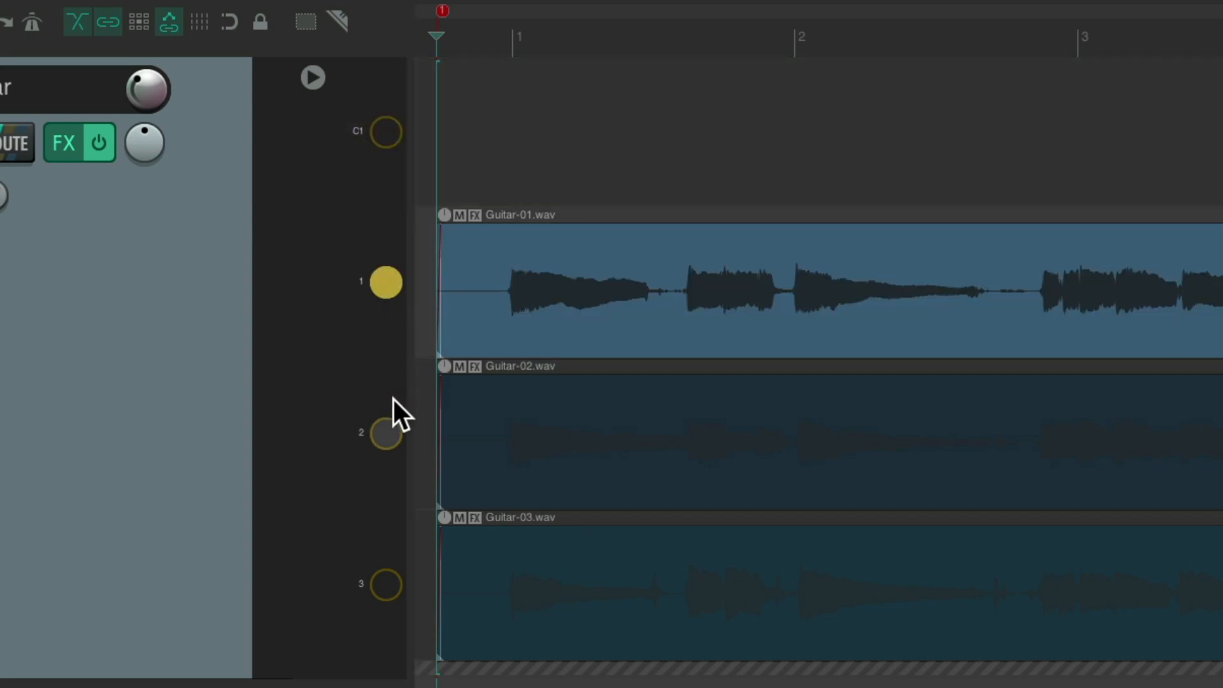
click(389, 432)
click(386, 582)
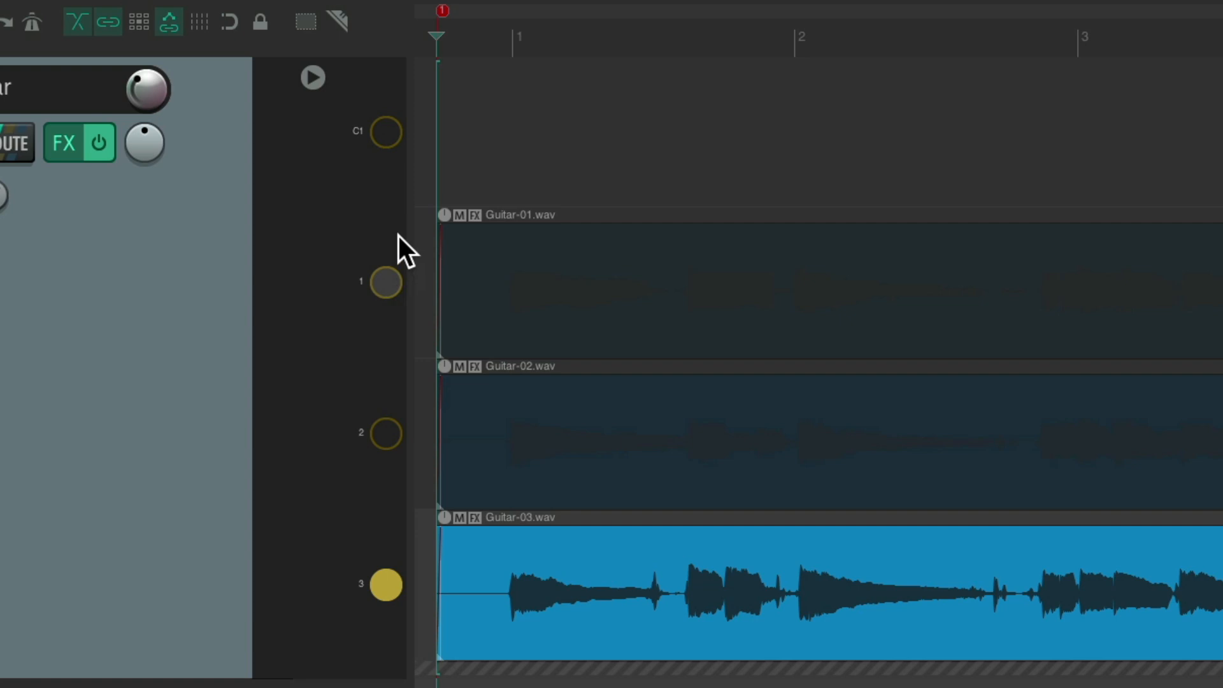
click(385, 132)
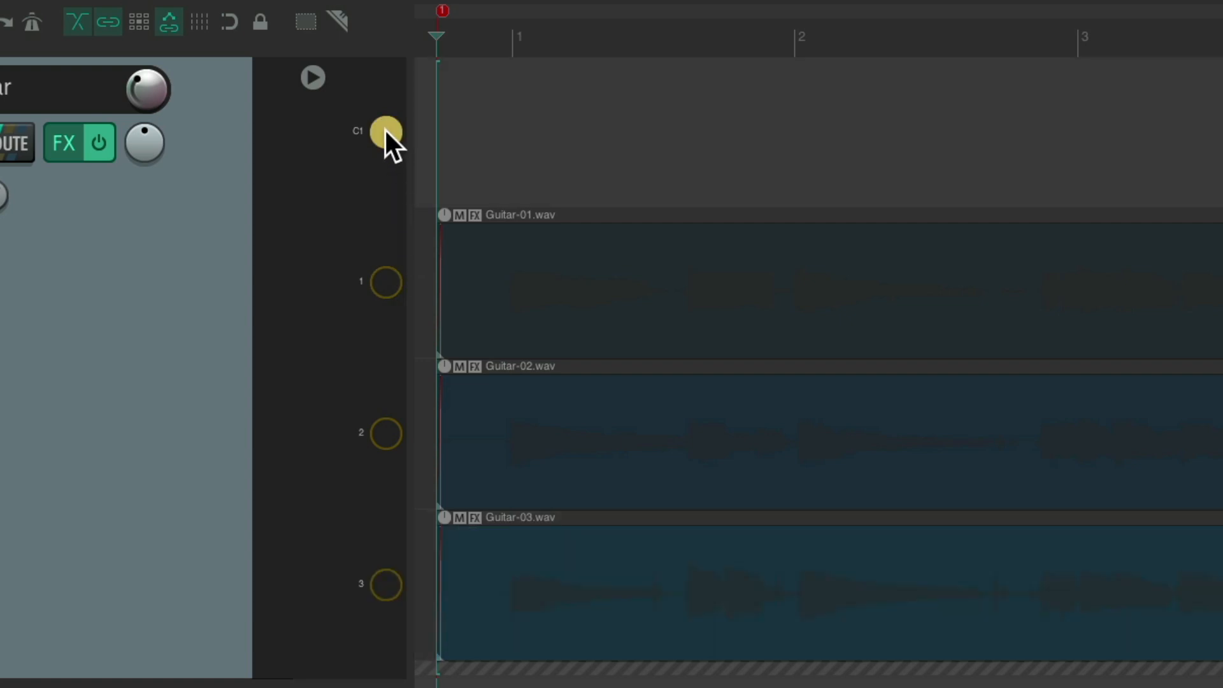
click(385, 133)
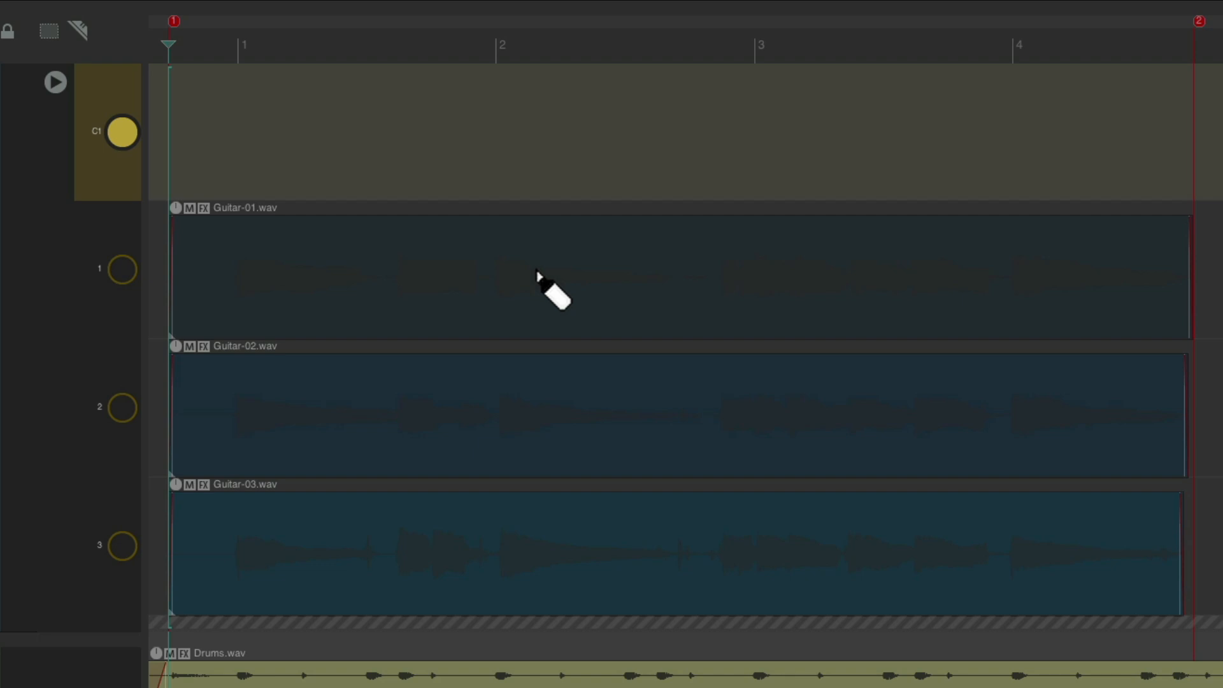
Build a comp from all of lane 1, replacing the phrase before bar 2 with lane 2 and the phrase from bar 2 with lane 3.
mouse_move(165, 290)
mouse_down()
mouse_move(1022, 273)
mouse_move(1209, 281)
mouse_up()
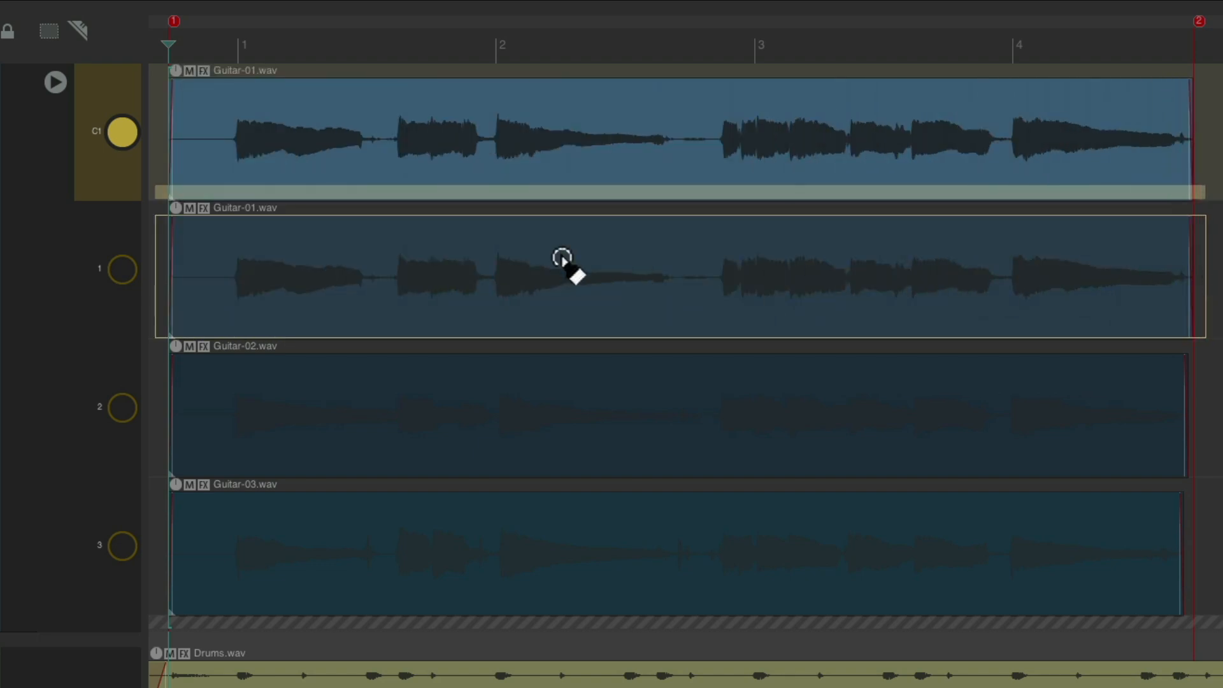
drag(388, 433, 490, 442)
mouse_move(495, 551)
mouse_down()
mouse_move(541, 576)
mouse_move(708, 572)
mouse_up()
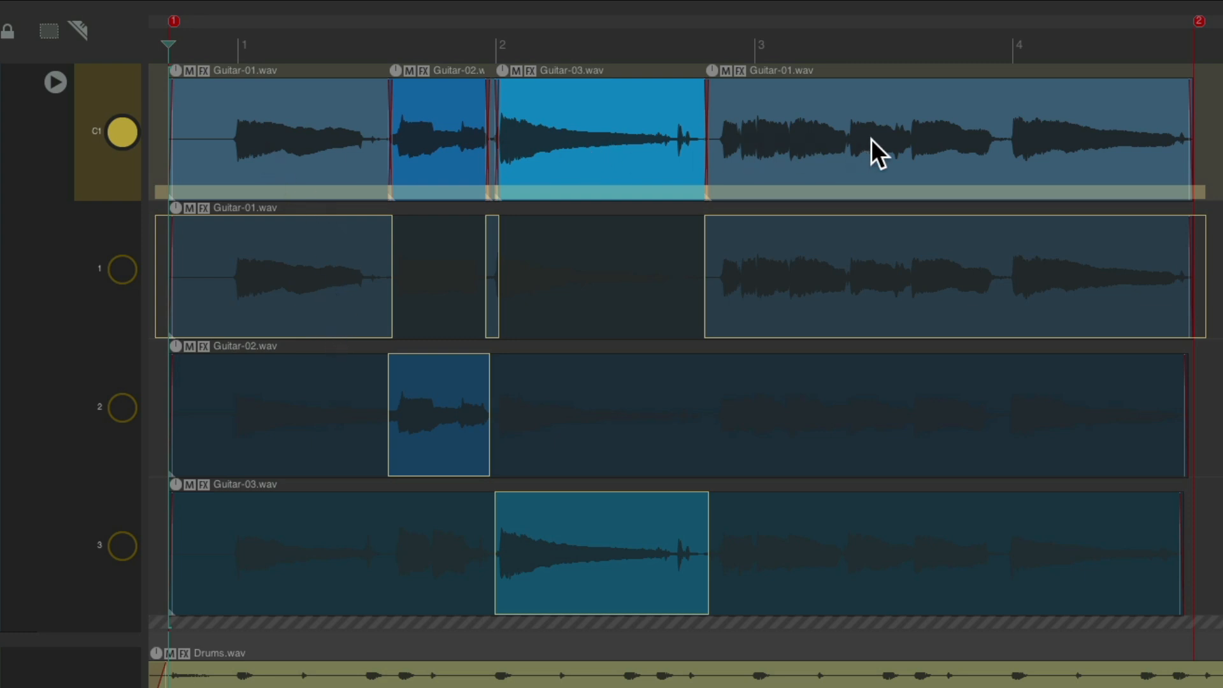
Play back the comp while adding a lane 2 area leading up to bar 4 and a lane 3 area from there to the end.
key(space)
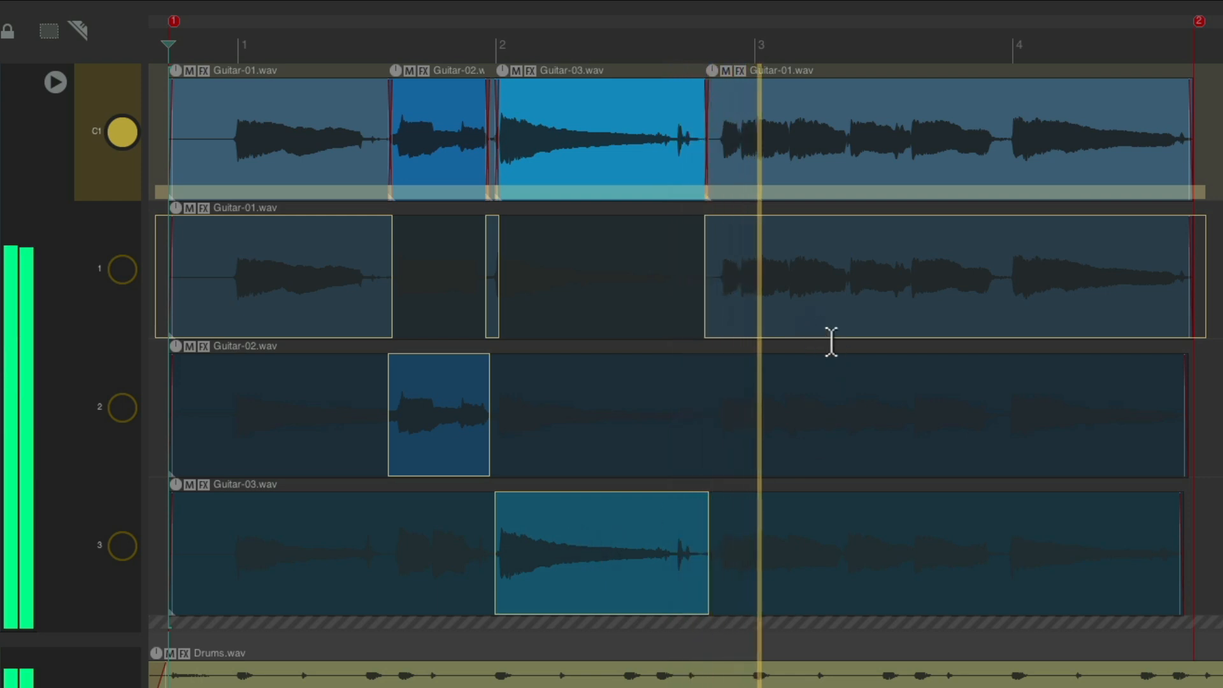
drag(839, 451, 1005, 465)
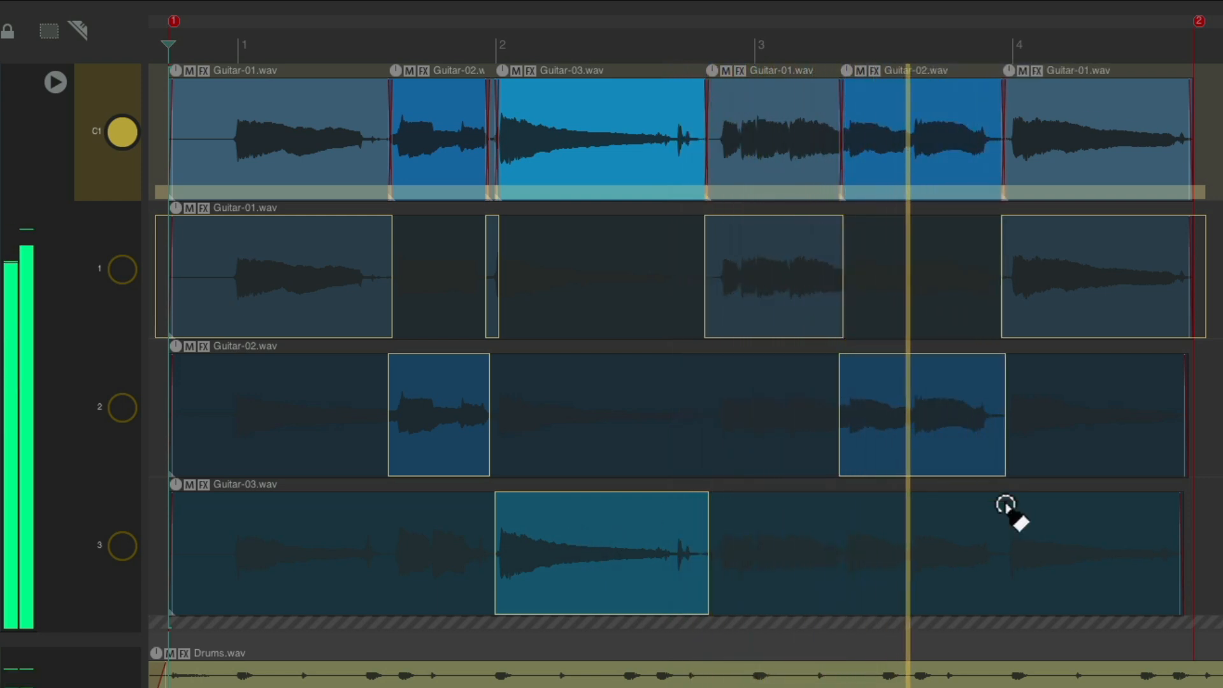
drag(1005, 523, 1193, 584)
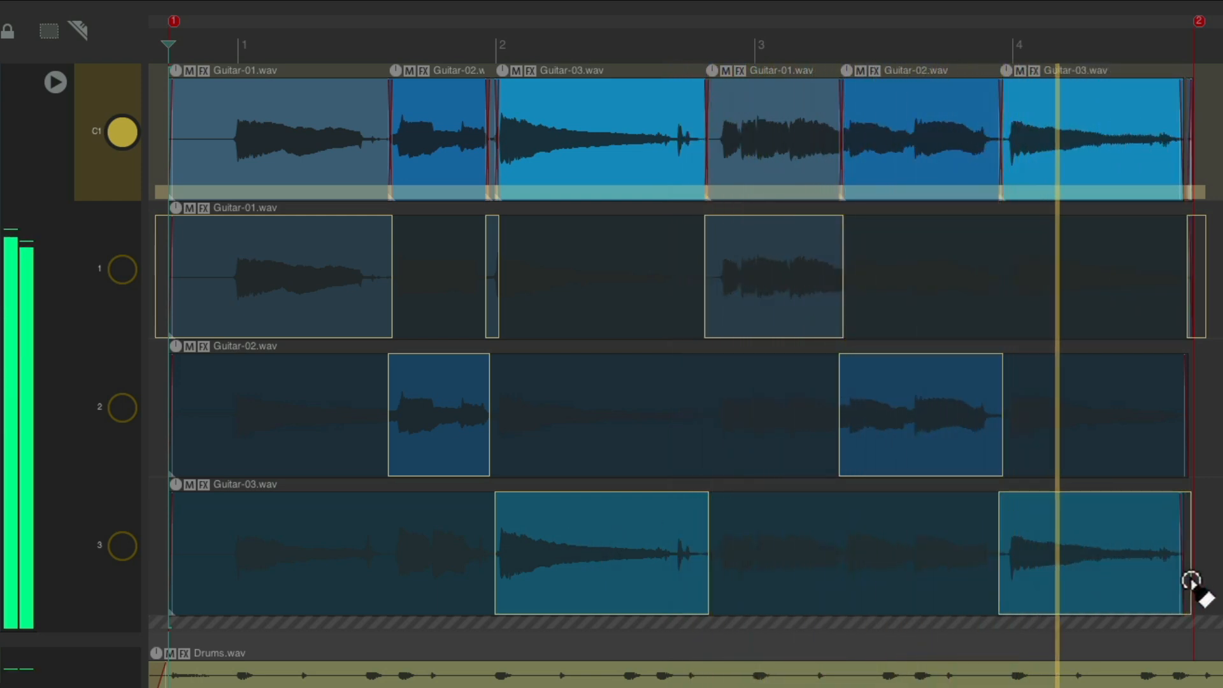
key(space)
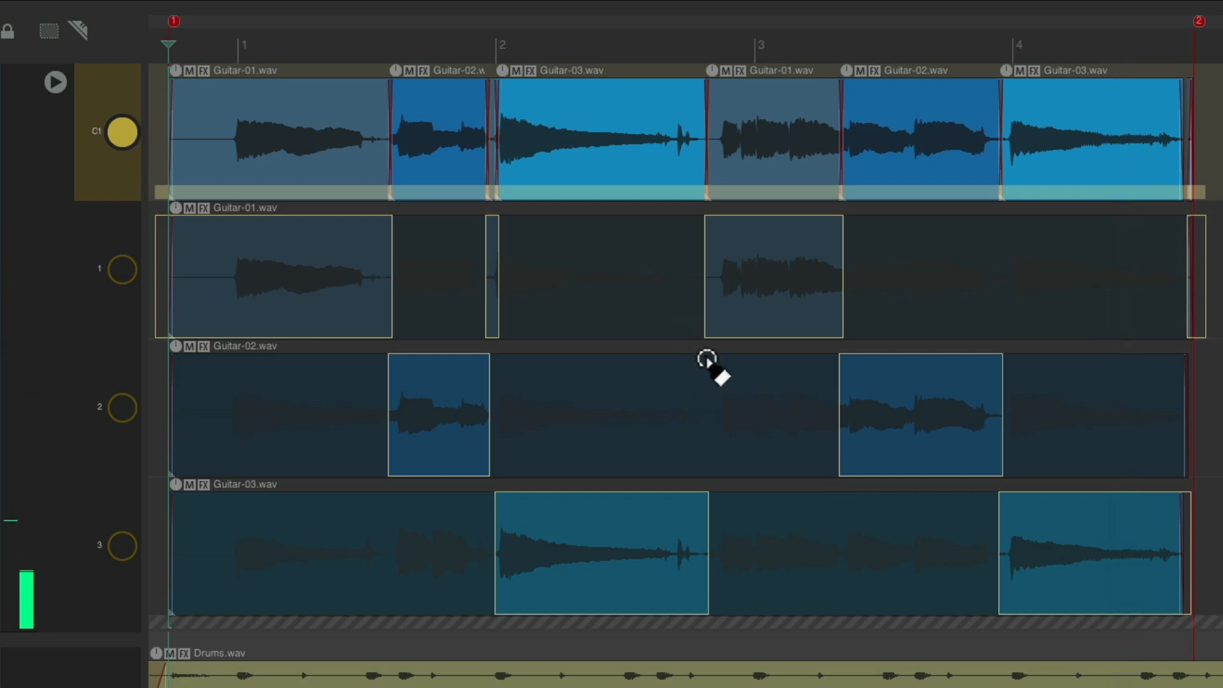
Switch the first comp area to lane 2, lane 3, lane 2 and back to lane 1.
click(304, 390)
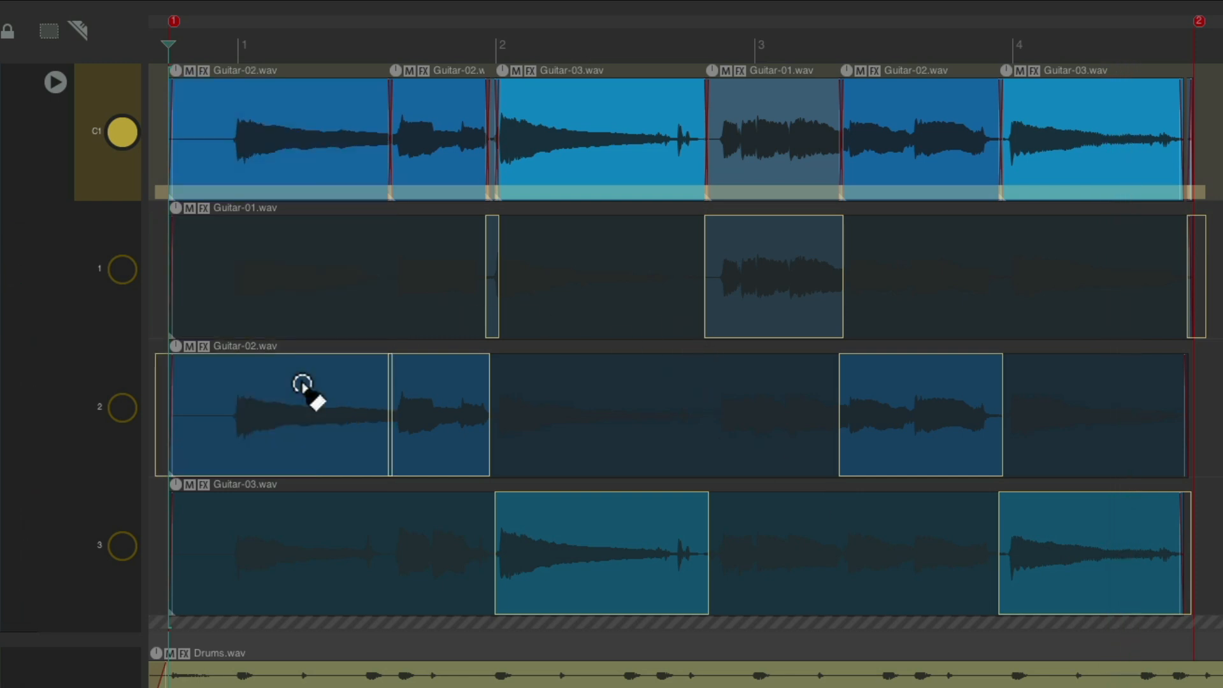
click(291, 546)
click(284, 391)
click(287, 283)
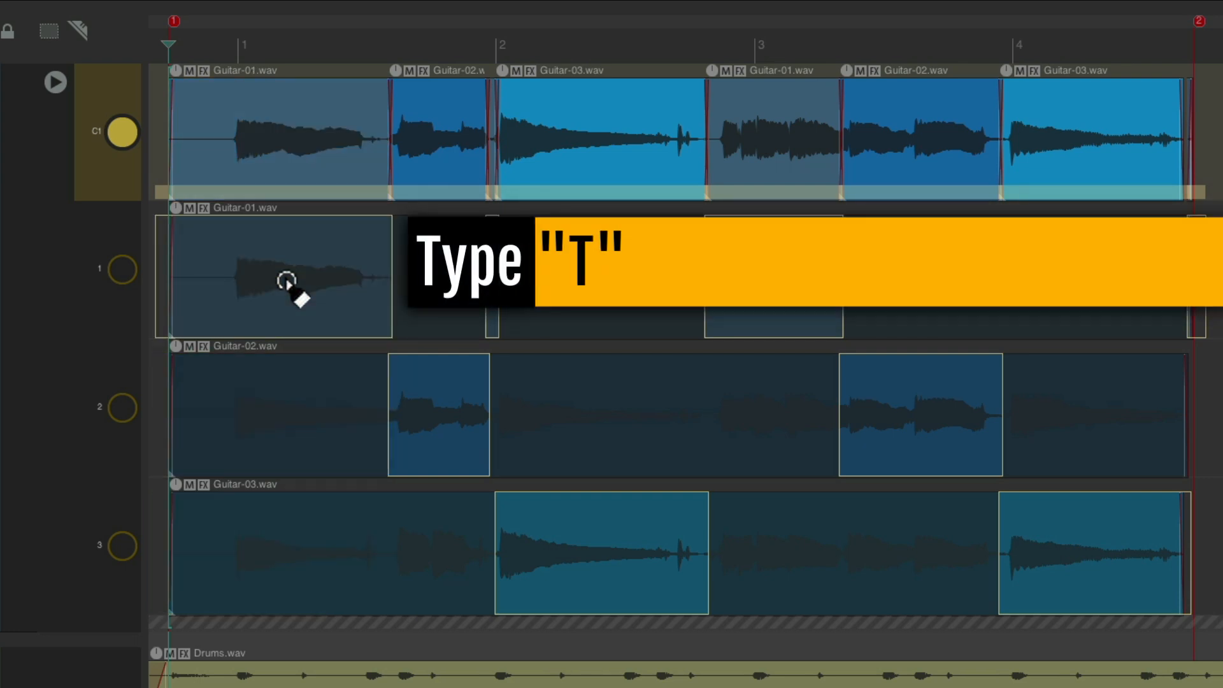
Cycle the first comp area forward through all three lanes and backward through them to lane 1.
key(t)
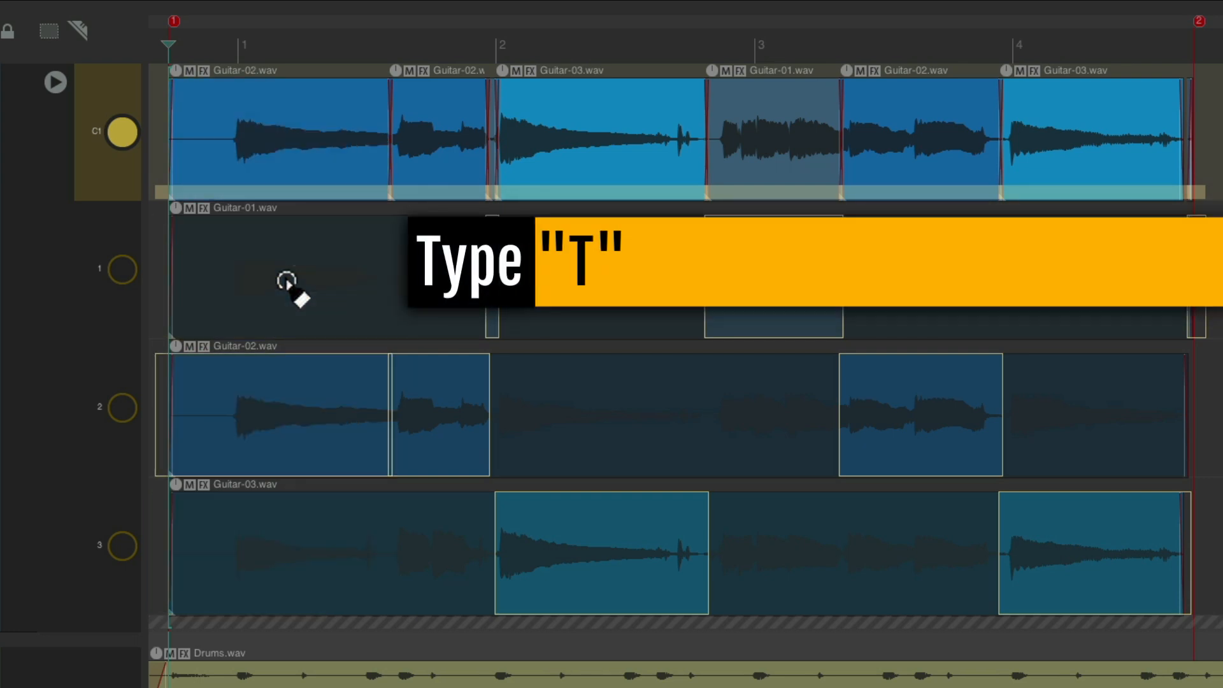
key(t)
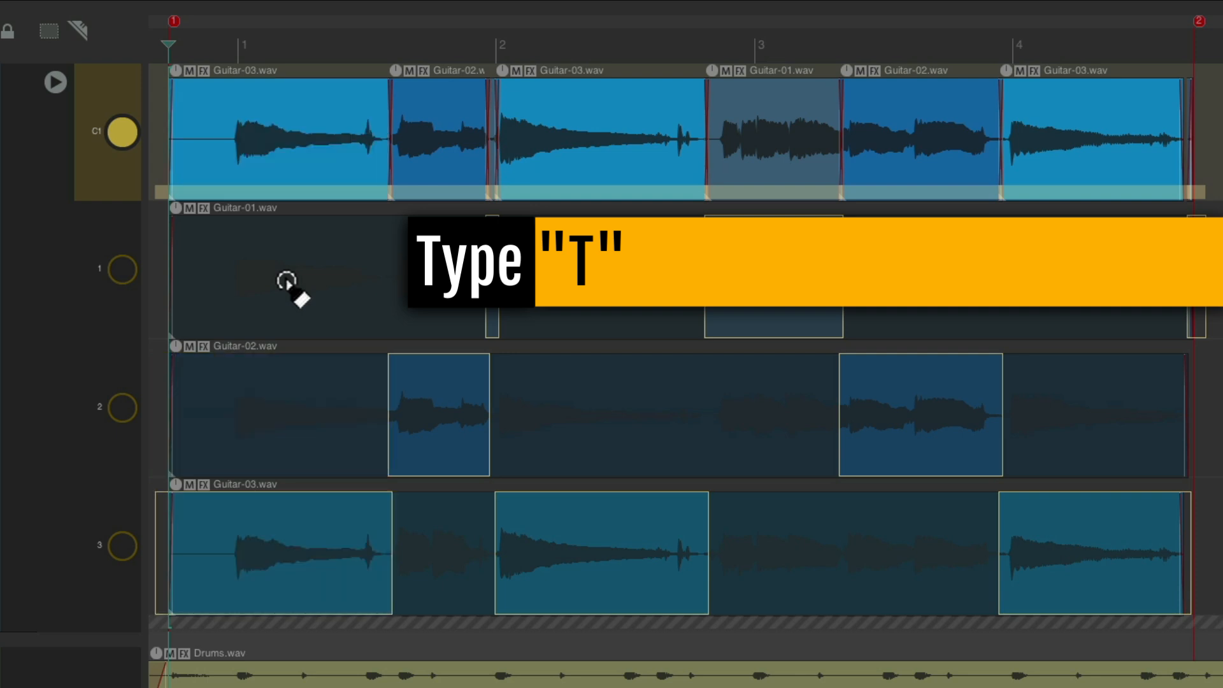
key(t)
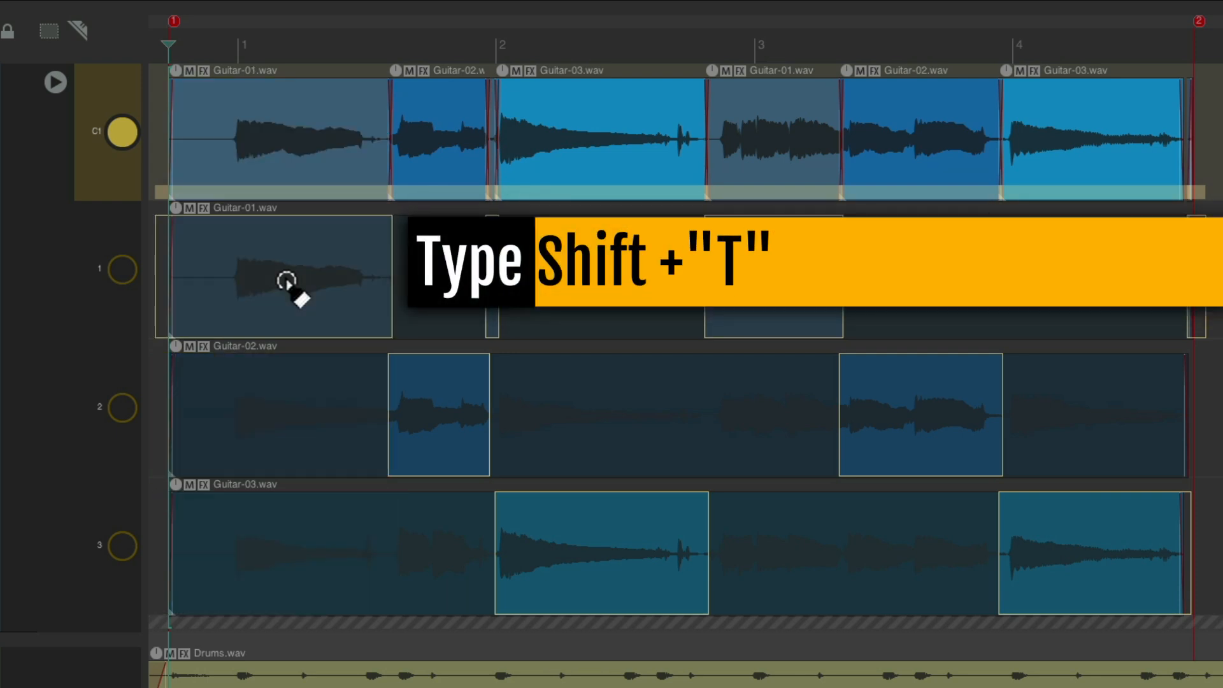
key(shift+t)
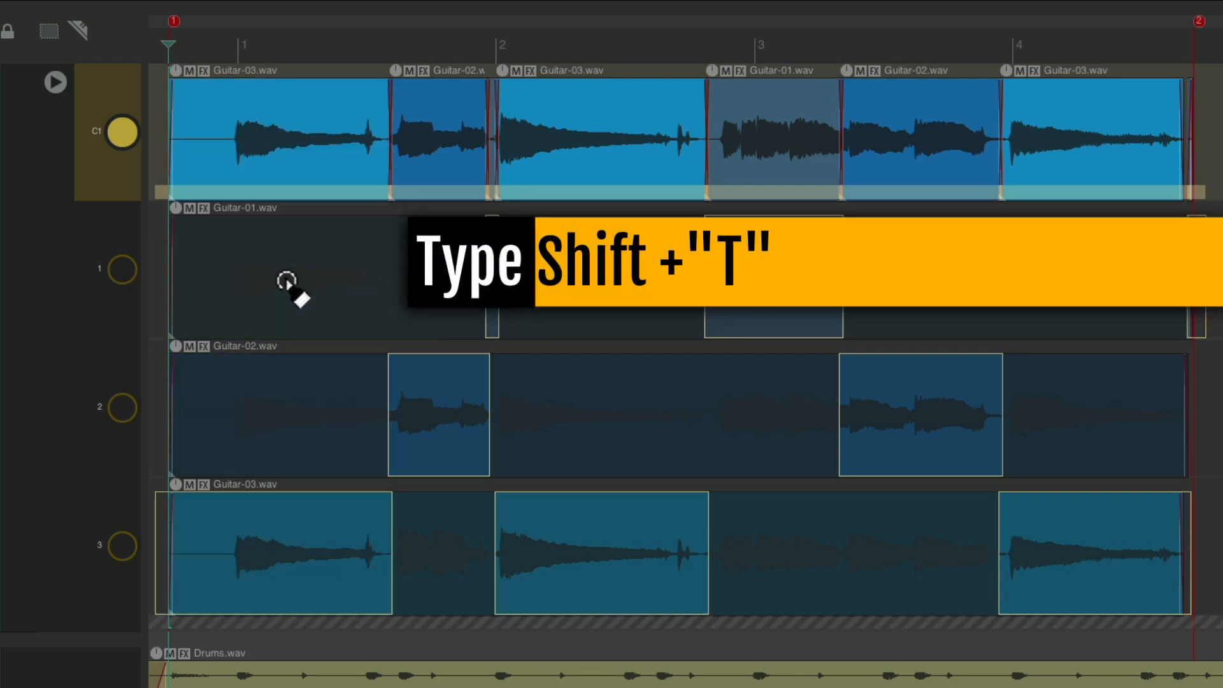
key(shift+t)
key(shift+t)
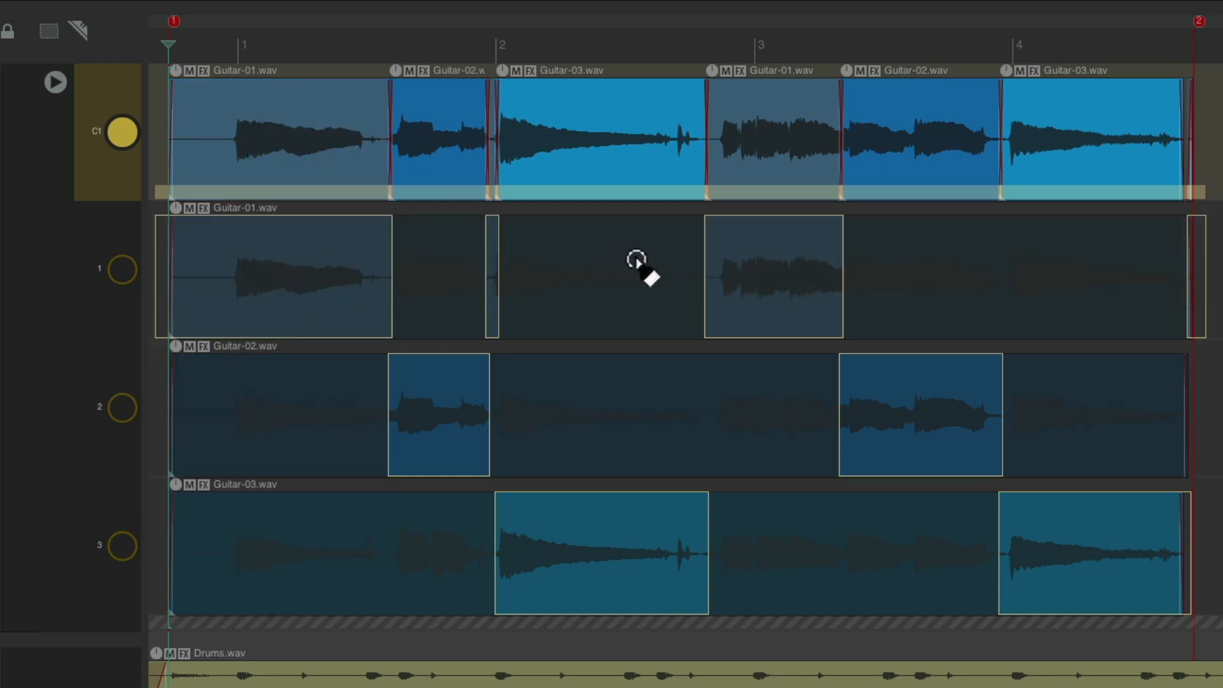
Switch the comp area starting at bar 2 to lane 1 and cycle it forward to lane 3.
click(606, 261)
key(t)
key(t)
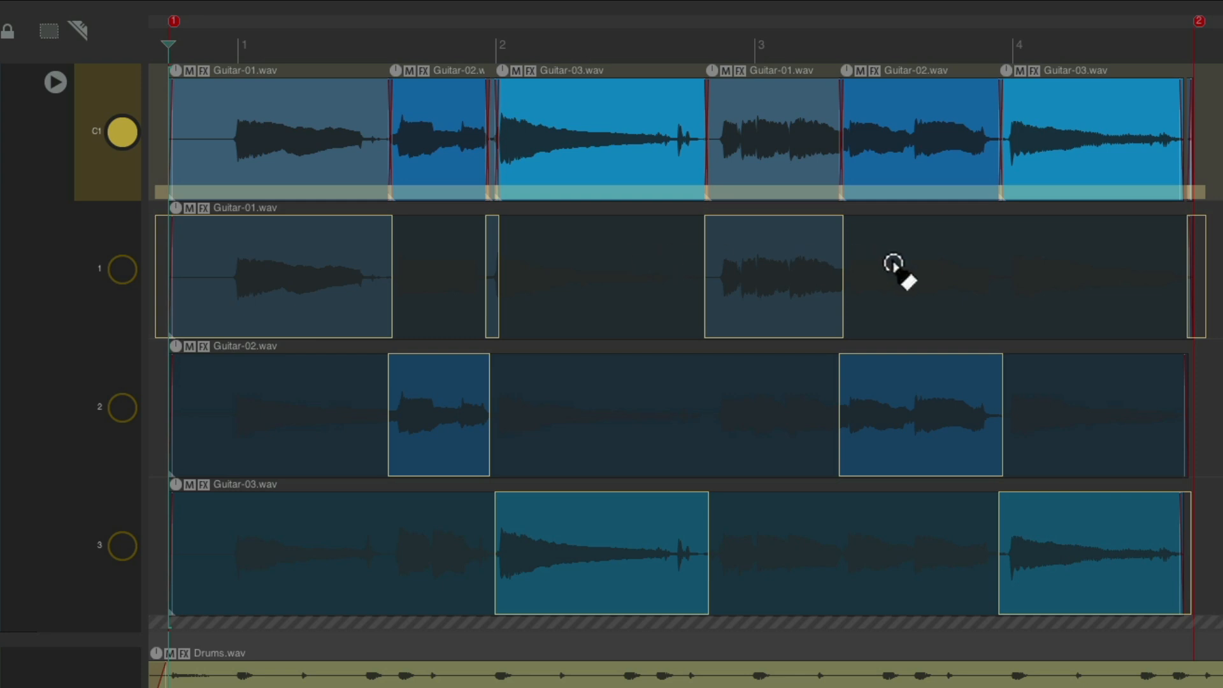
Switch the last comp area to lane 1, cycle it forward to lane 3, and swap it to lane 2 and back to lane 3.
click(1075, 253)
key(t)
key(t)
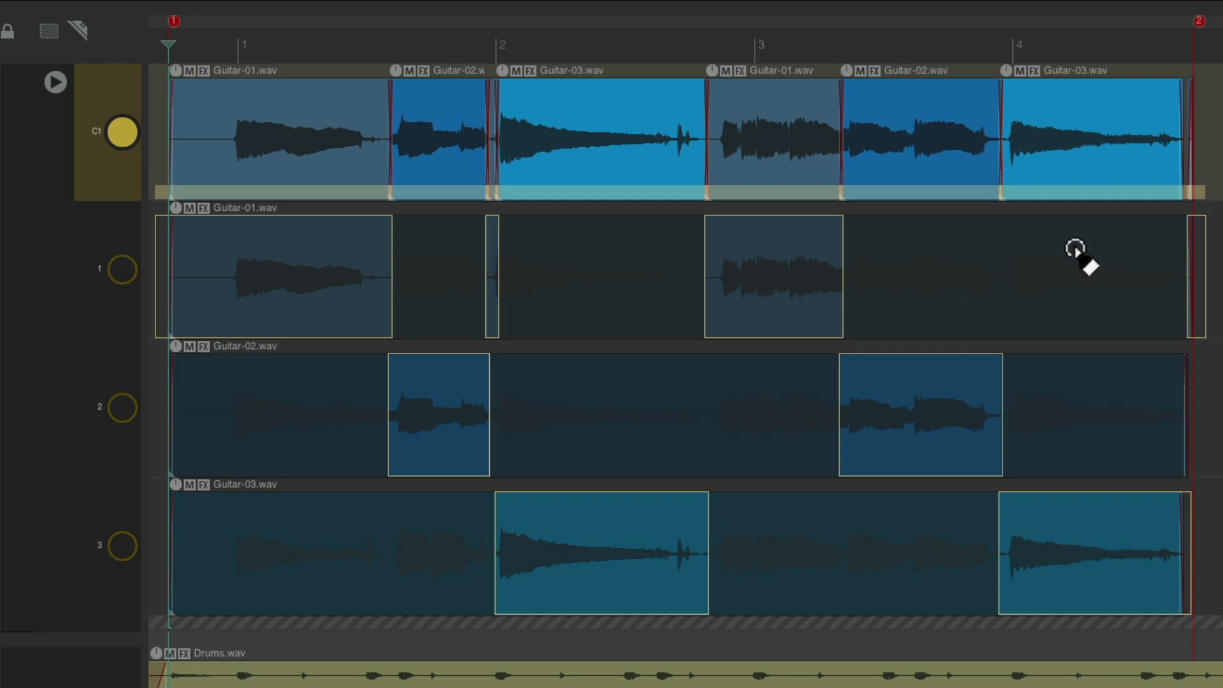
click(1083, 385)
click(1082, 524)
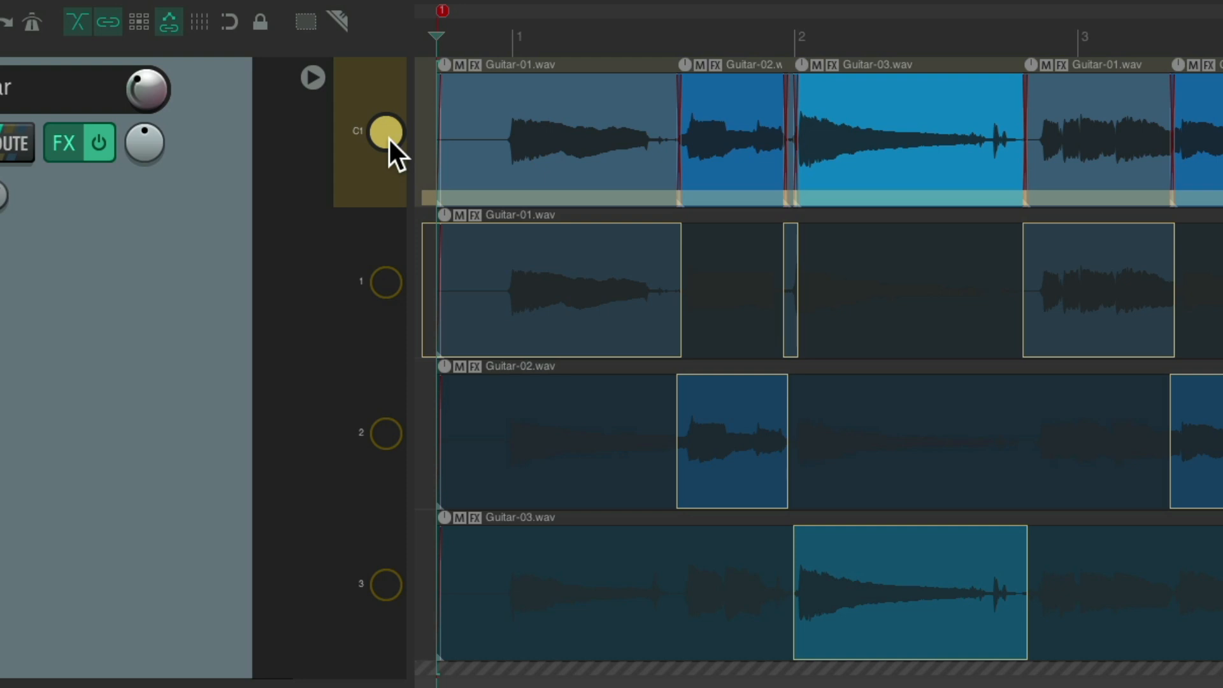
Delete comp lane C1 including its media items.
right_click(388, 140)
mouse_move(391, 352)
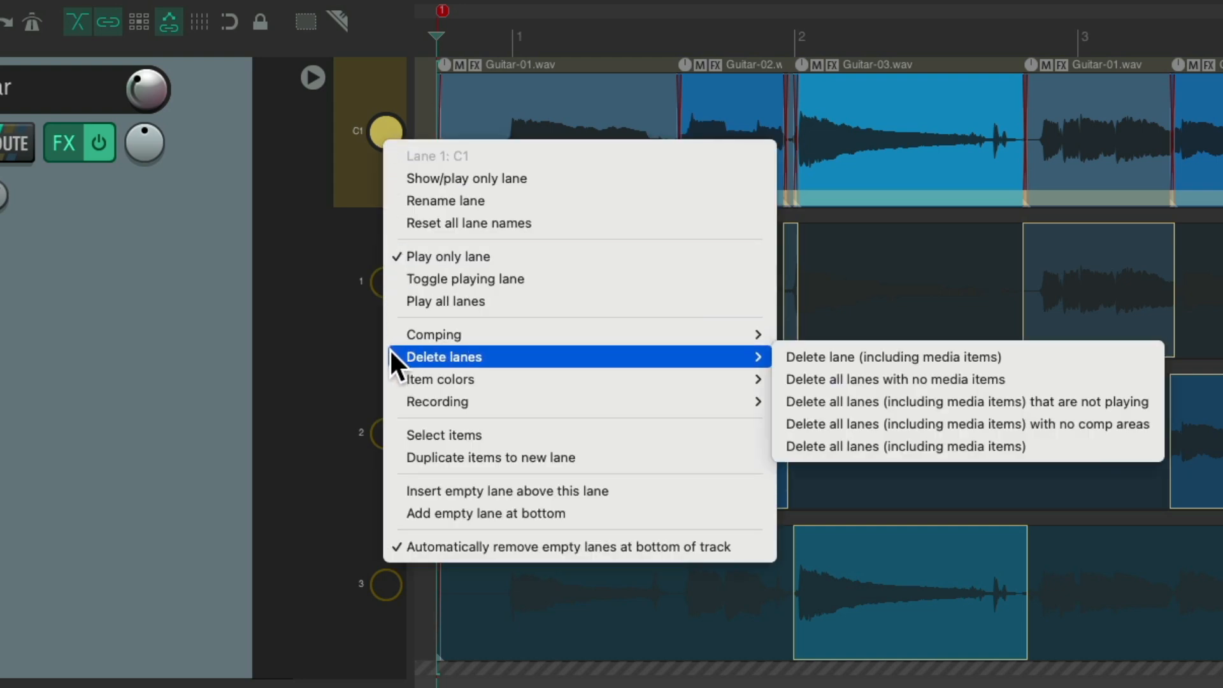
click(791, 357)
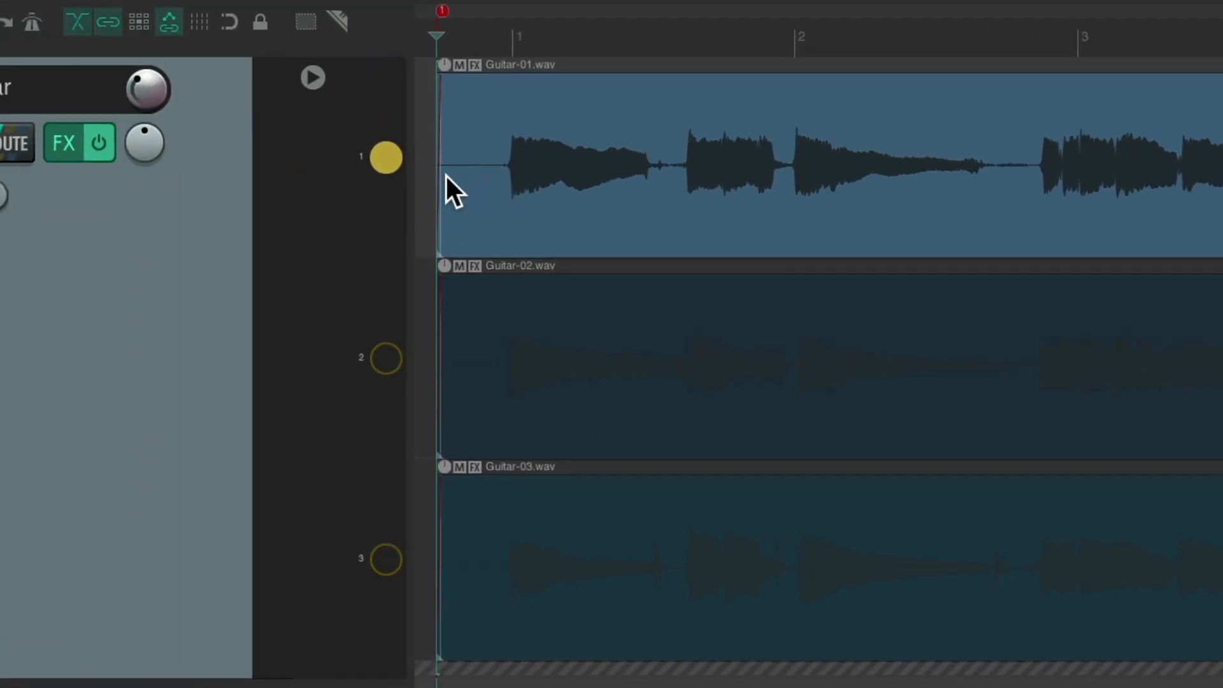
Start comping the Guitar track into a new empty lane with comp areas created automatically.
right_click(124, 161)
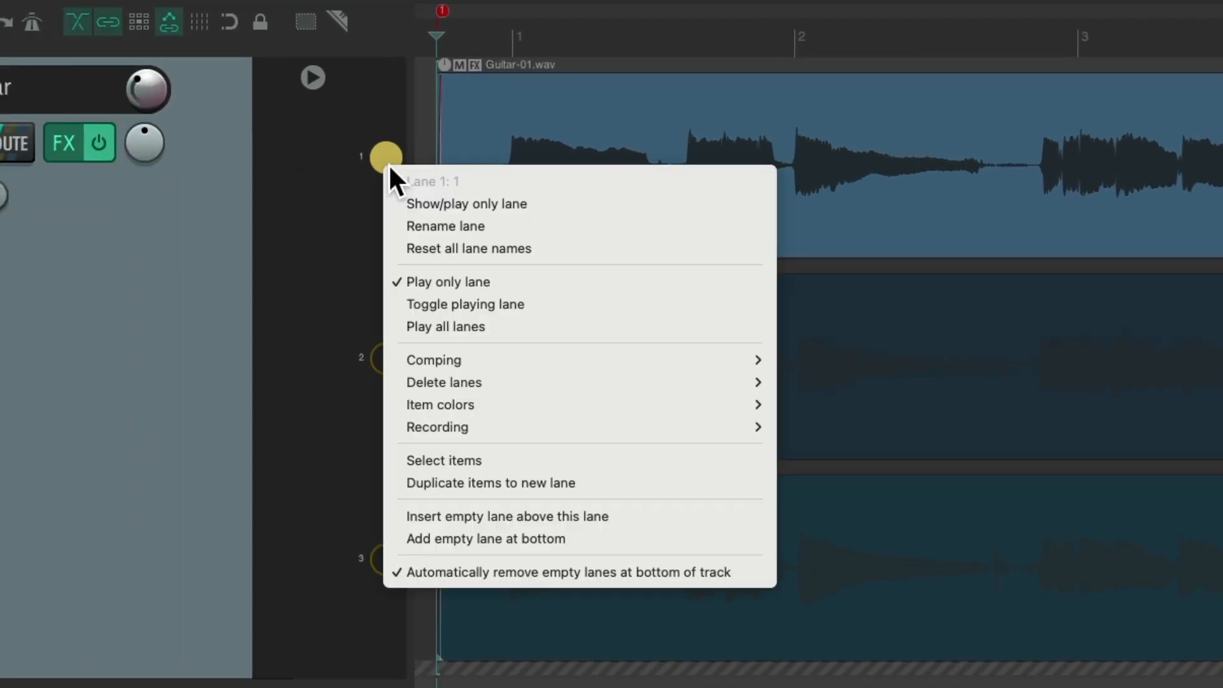
mouse_move(159, 335)
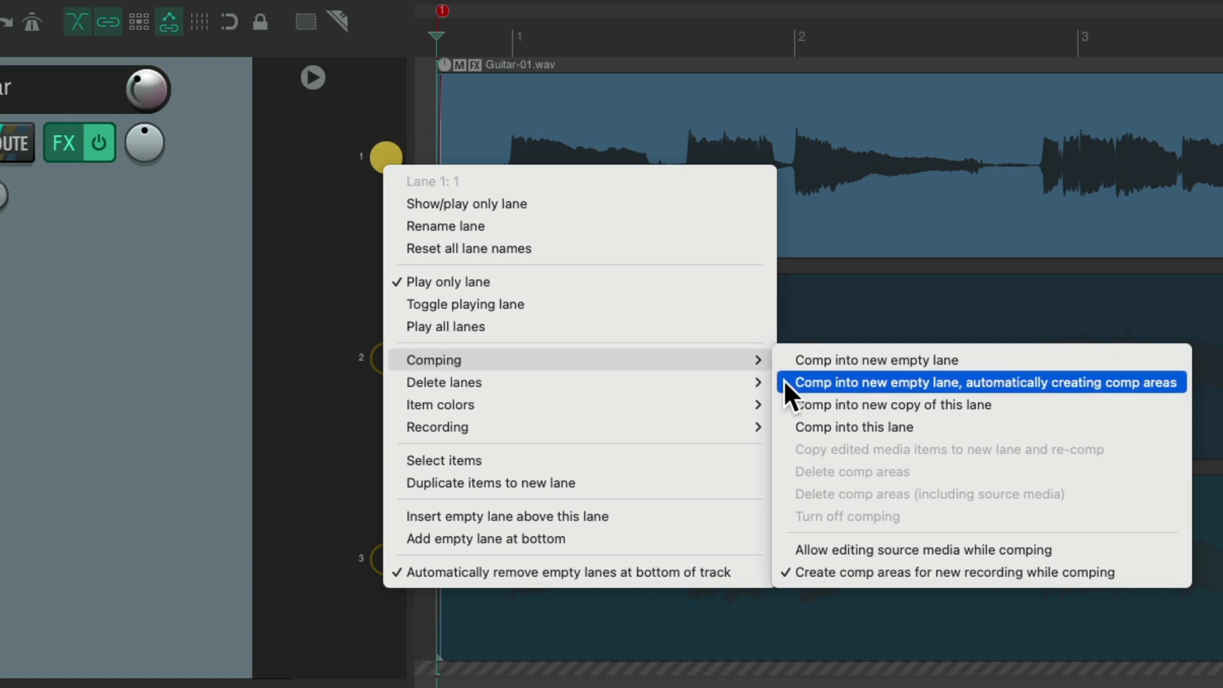
click(964, 381)
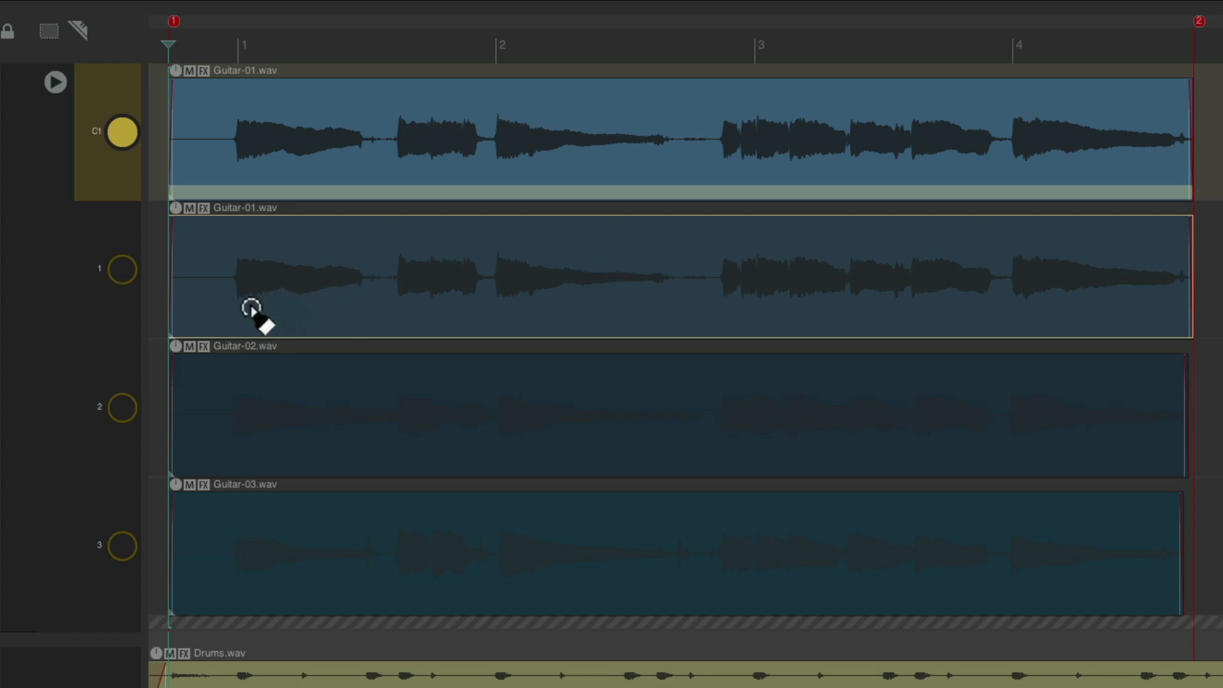
Use the full length of lane 1 in the comp, and replace the phrase from bar 2 with lane 2 and then lane 3.
drag(156, 294, 1215, 298)
drag(1037, 333, 1040, 338)
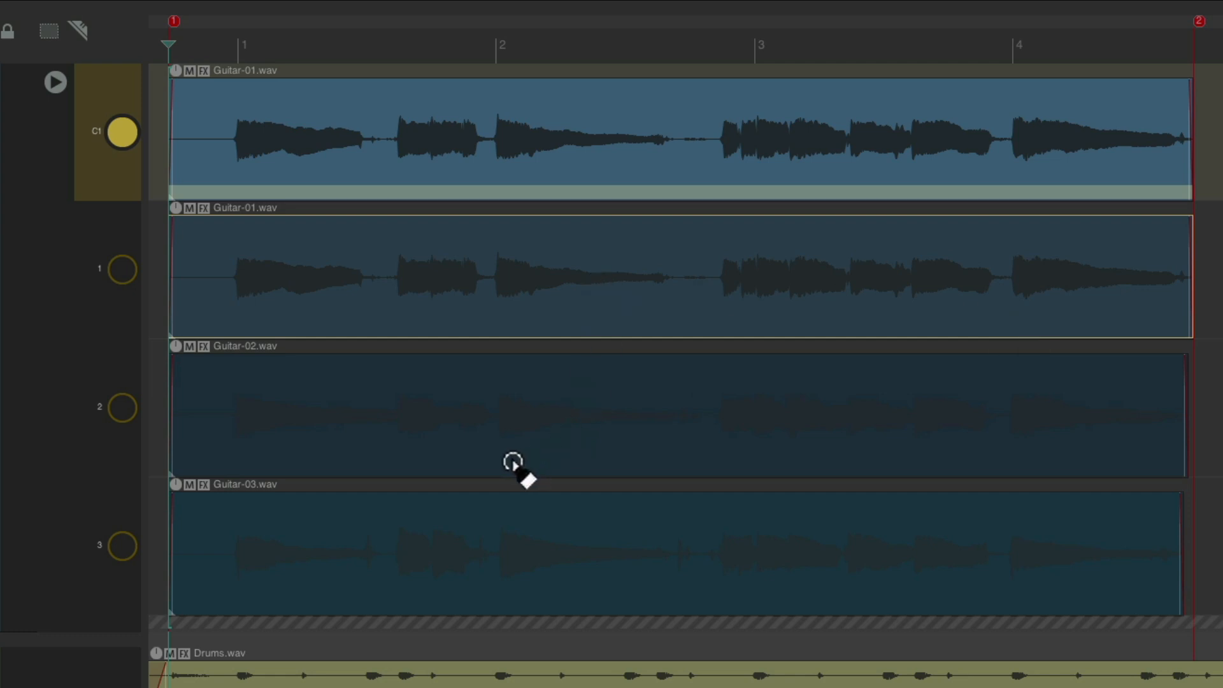
drag(491, 453, 712, 450)
drag(494, 579, 713, 576)
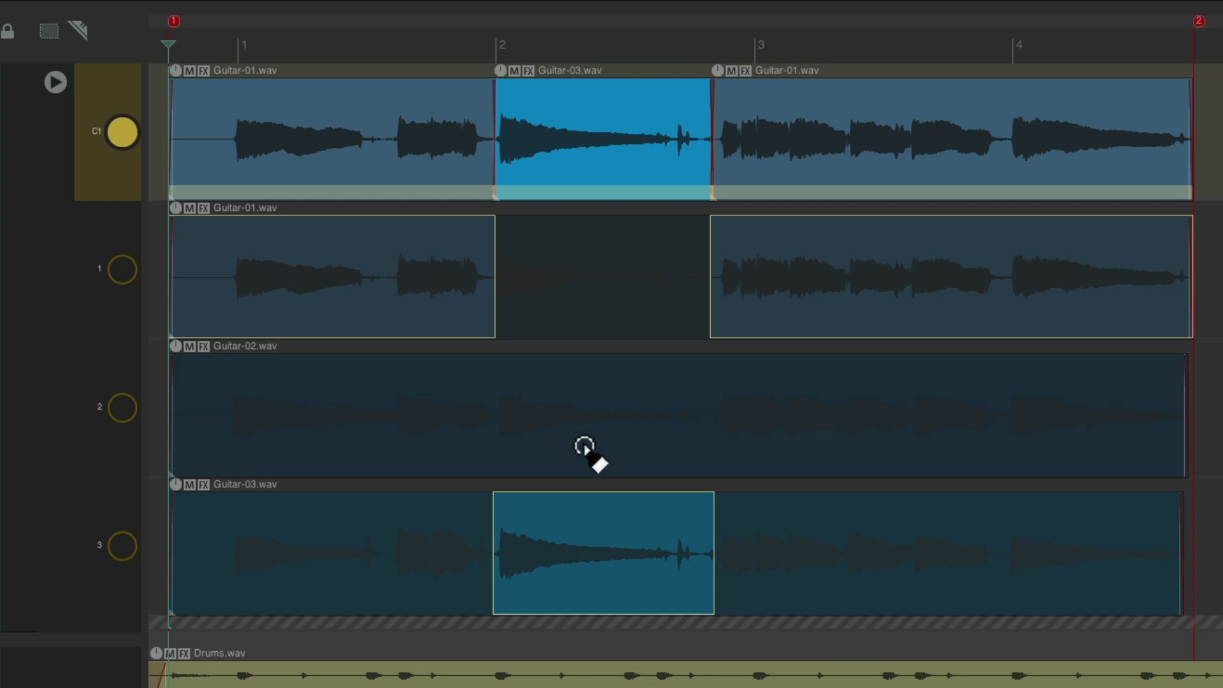
Shift both lane 1 comp areas, trim the first to start just before bar 1, and fill the gap between them from lane 2.
mouse_move(318, 254)
mouse_down()
mouse_move(447, 275)
mouse_move(300, 262)
mouse_up()
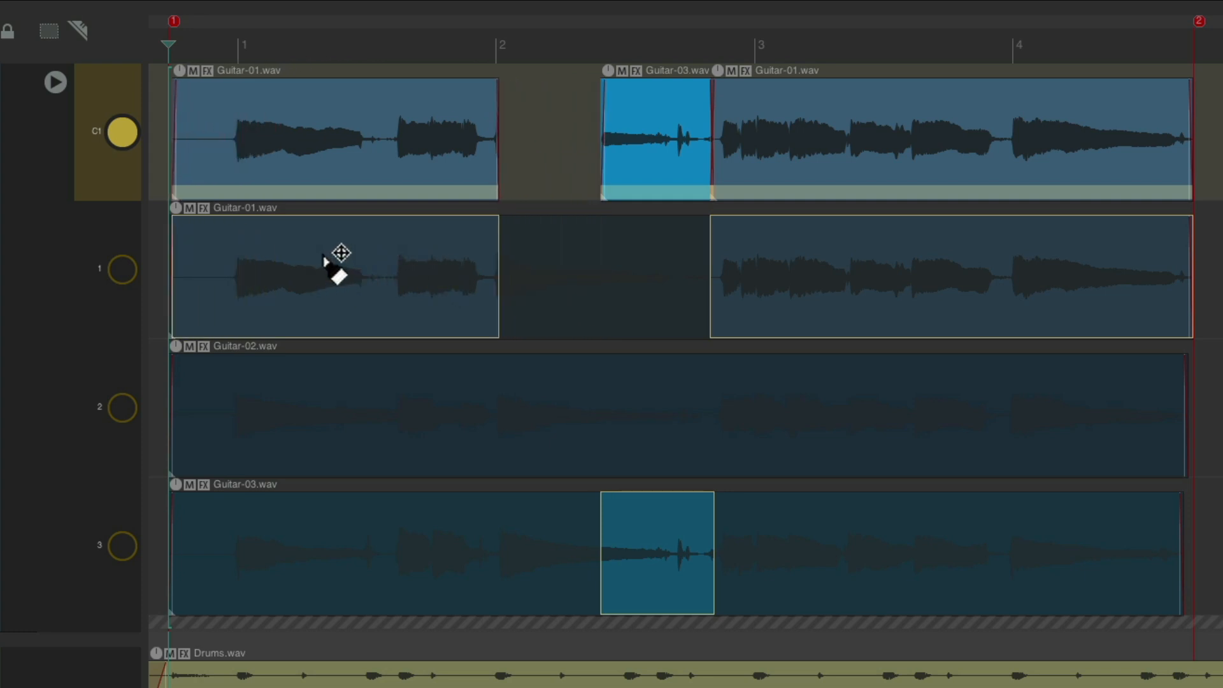
drag(774, 257, 767, 287)
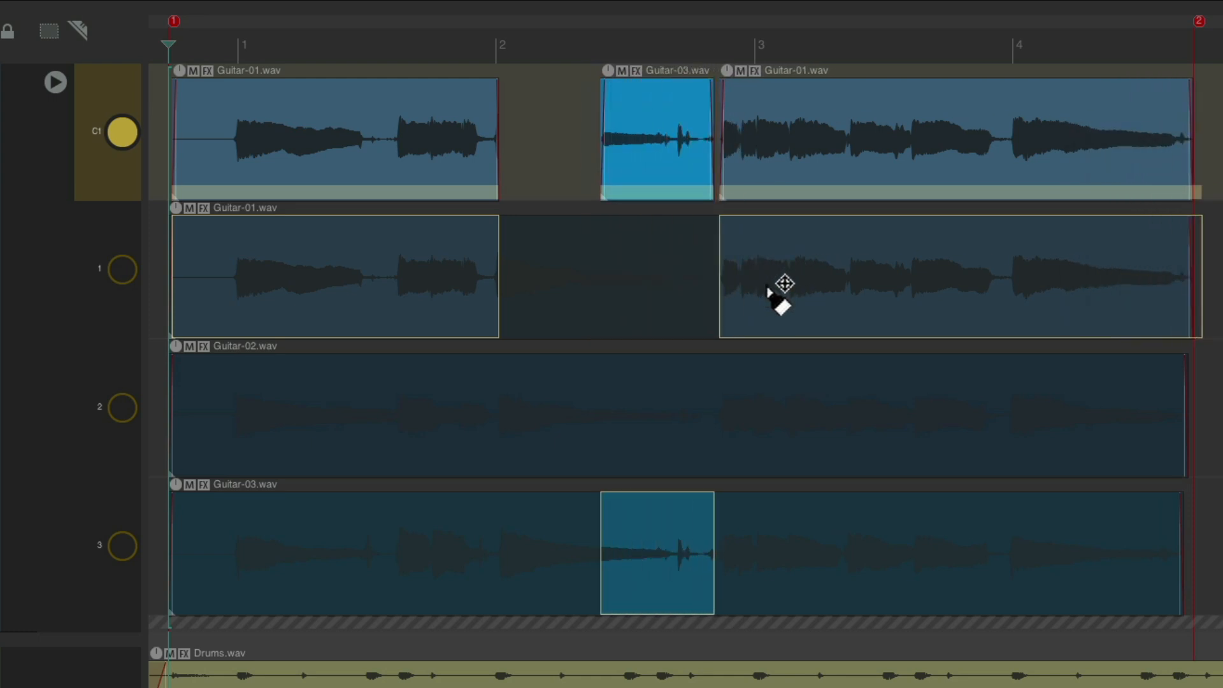
mouse_move(500, 314)
mouse_down()
mouse_move(587, 314)
mouse_move(503, 312)
mouse_up()
drag(173, 310, 227, 314)
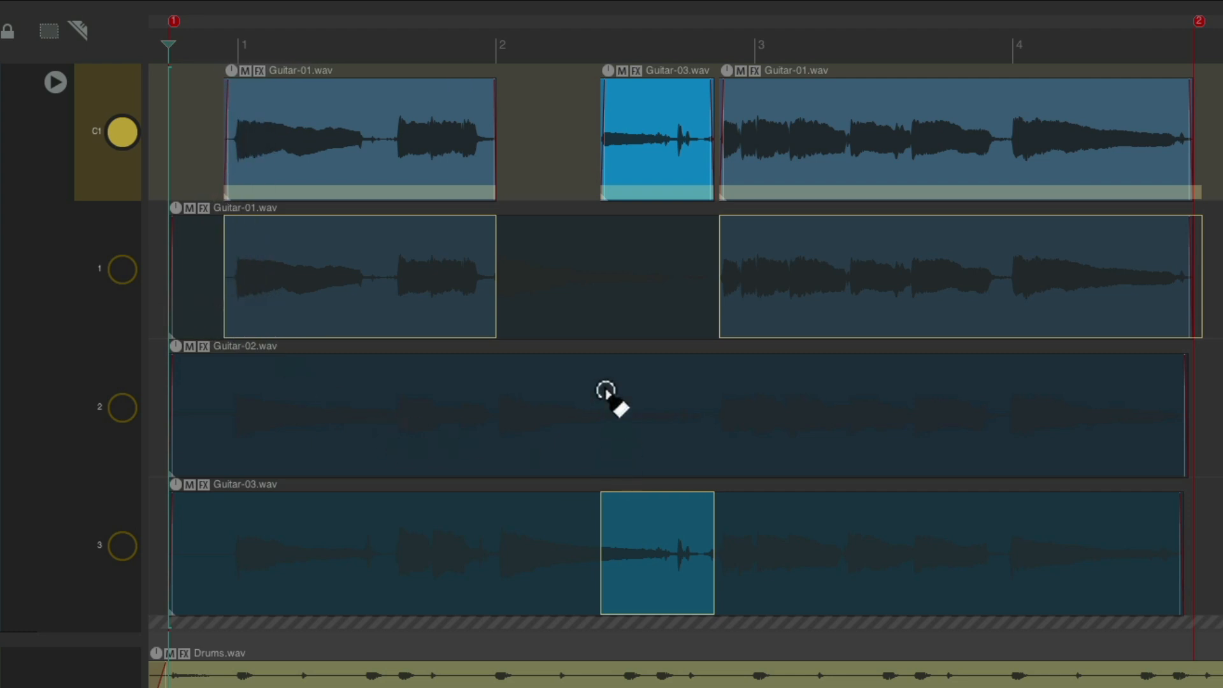
drag(492, 405, 724, 399)
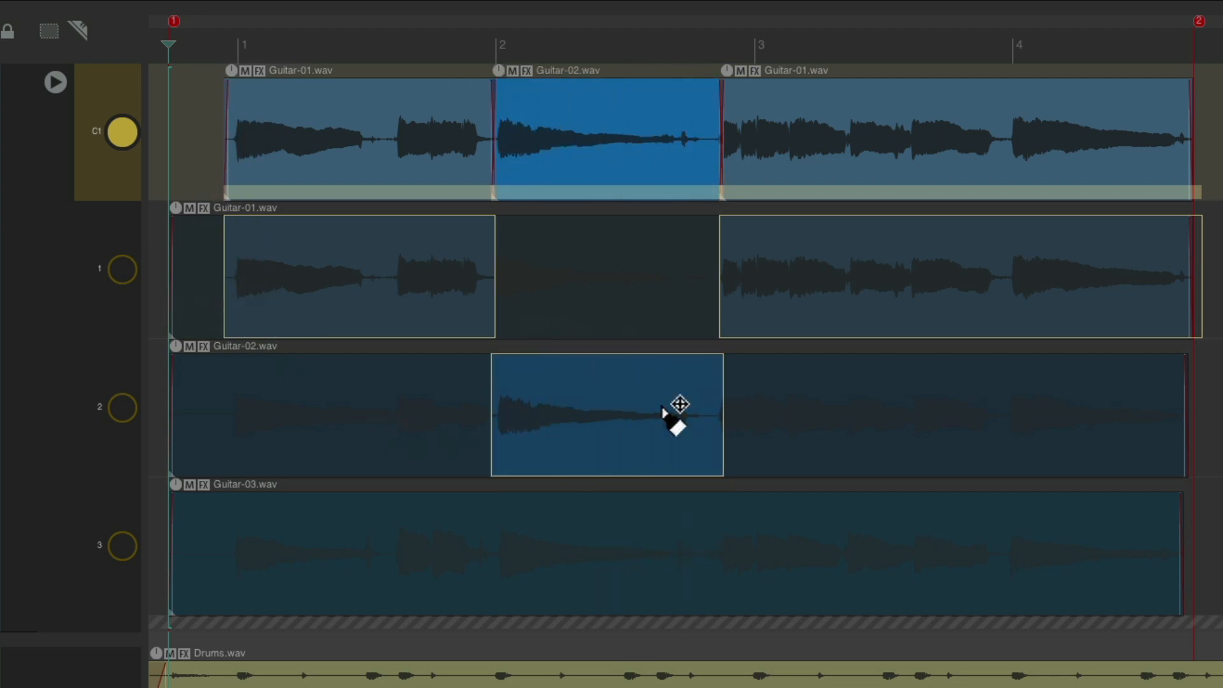
Shift the lane 2 comp area's start and end edges slightly earlier, just before bars 2 and 3.
mouse_move(492, 412)
mouse_down()
mouse_move(554, 407)
mouse_move(388, 412)
mouse_move(597, 410)
mouse_move(489, 409)
mouse_up()
drag(726, 445, 715, 471)
mouse_move(822, 251)
mouse_down()
mouse_move(871, 249)
mouse_move(830, 256)
mouse_move(822, 271)
mouse_up()
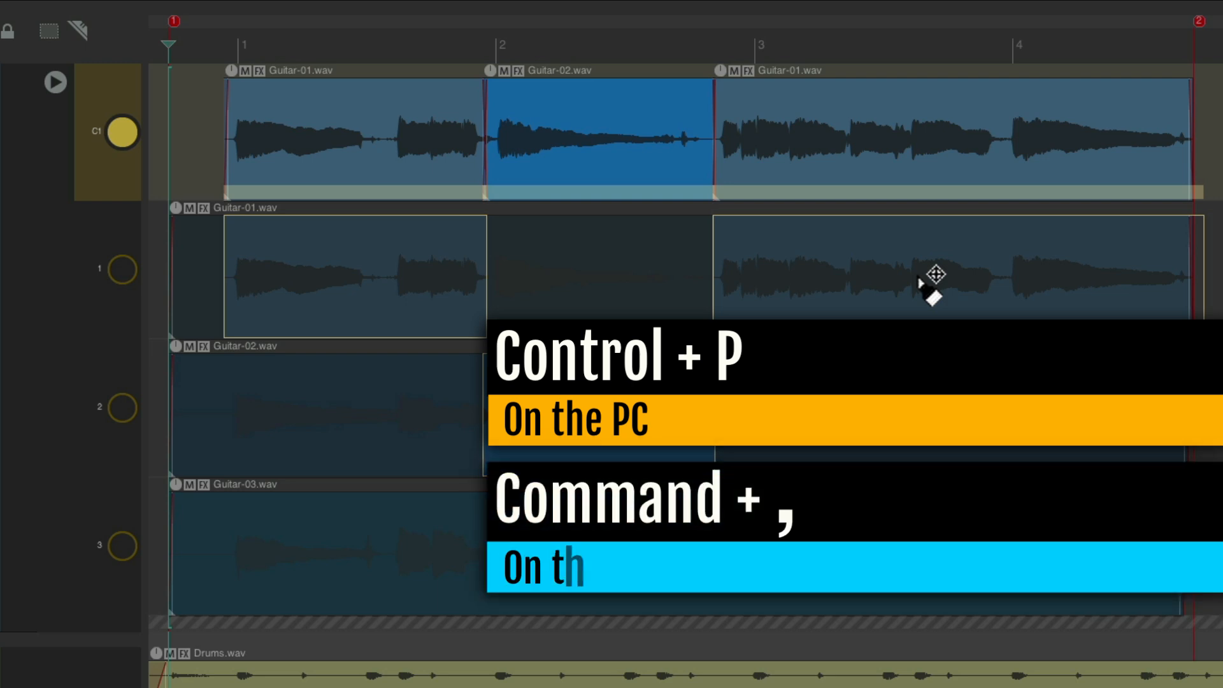
In the mouse modifier preferences, set the default left drag behavior for fixed lane comp areas to just add a comp area.
key(super+comma)
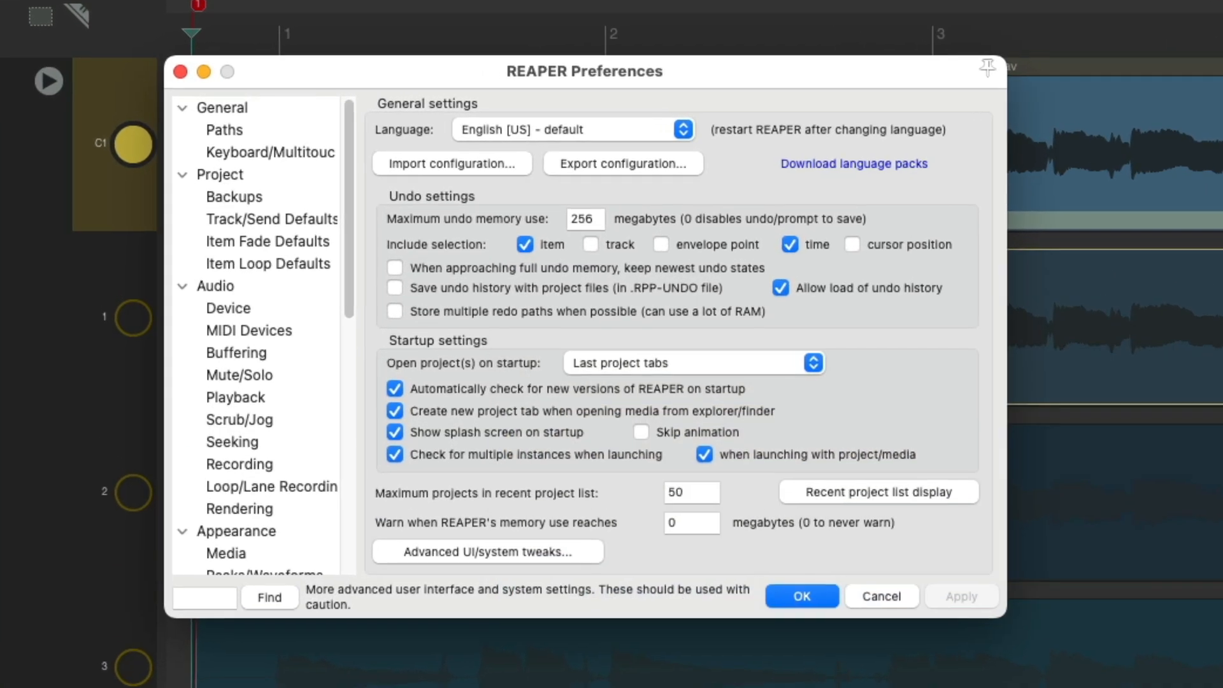
scroll(284, 333, down, 10)
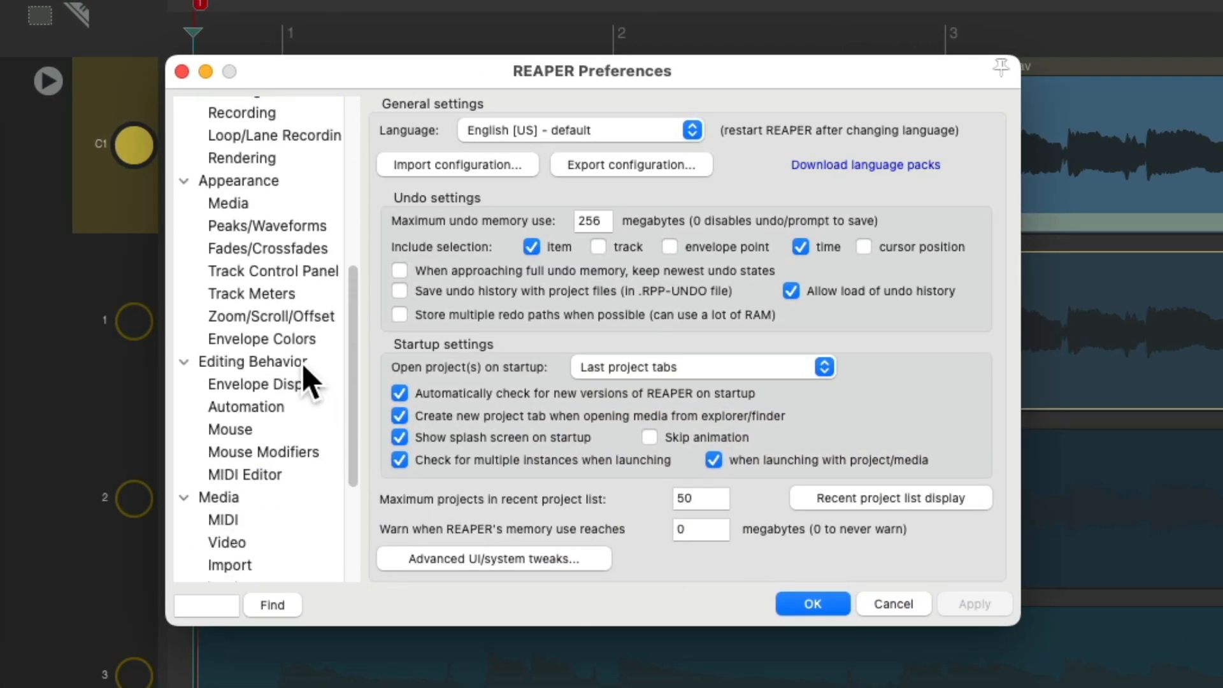
click(321, 453)
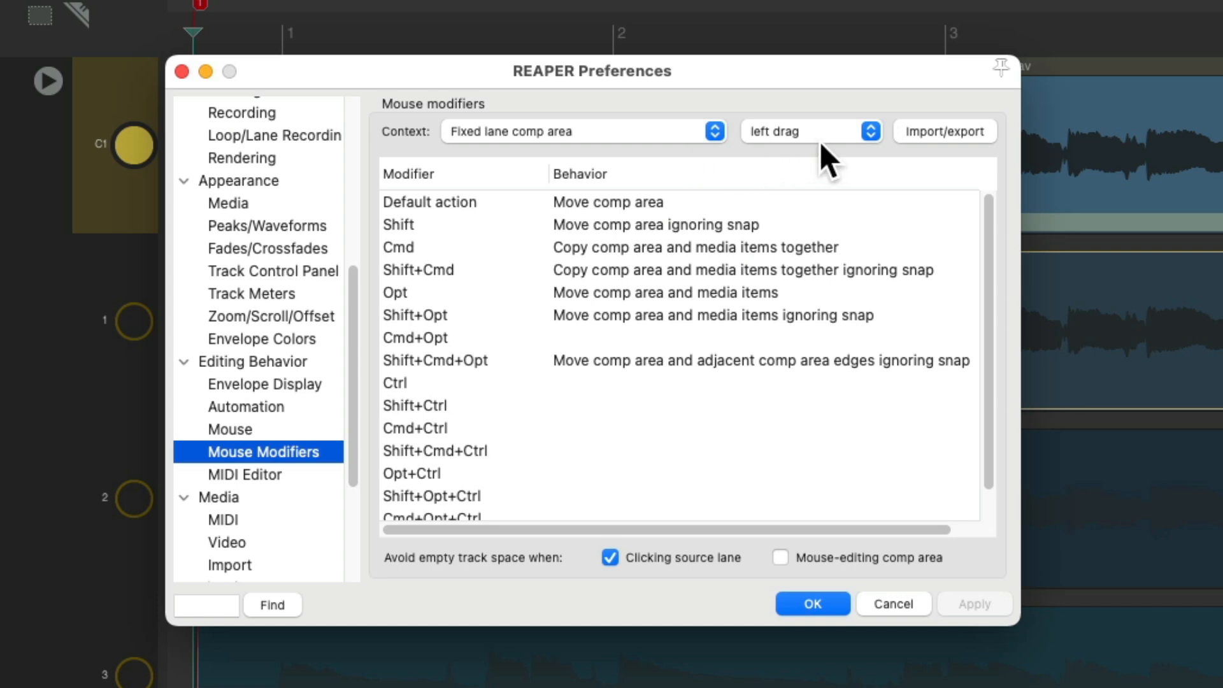
click(704, 204)
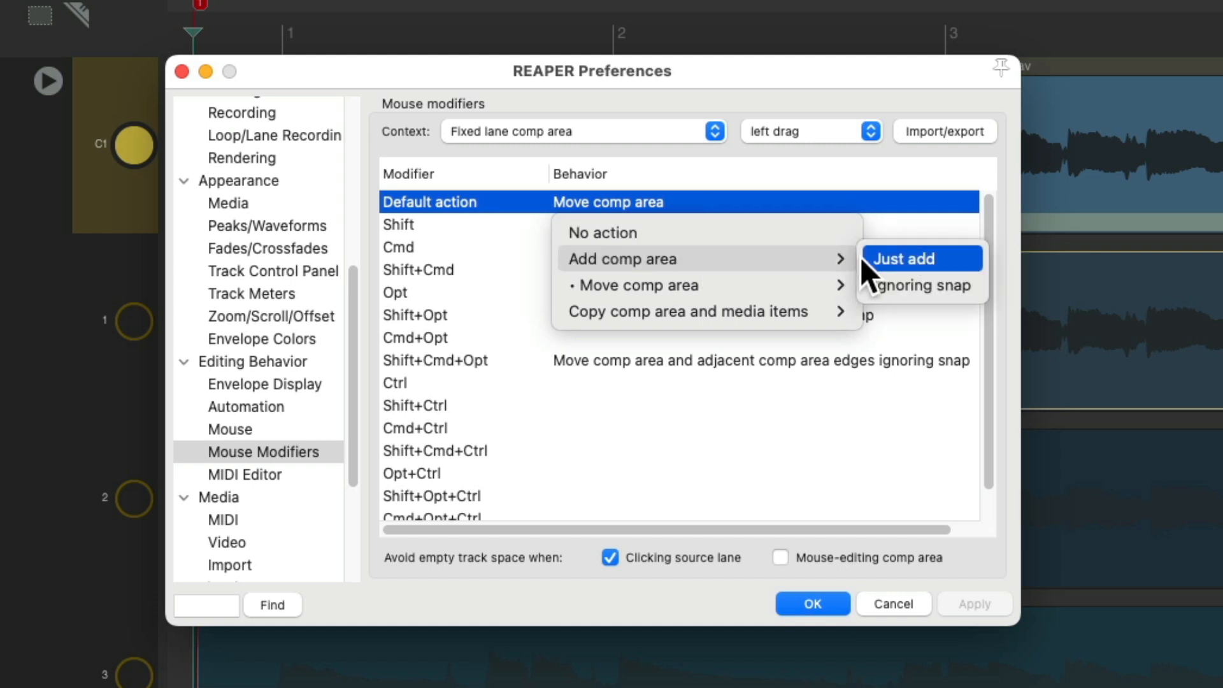
click(864, 258)
Set Shift left drag on fixed lane comp areas to add a comp area ignoring snap, and save the preferences.
click(632, 225)
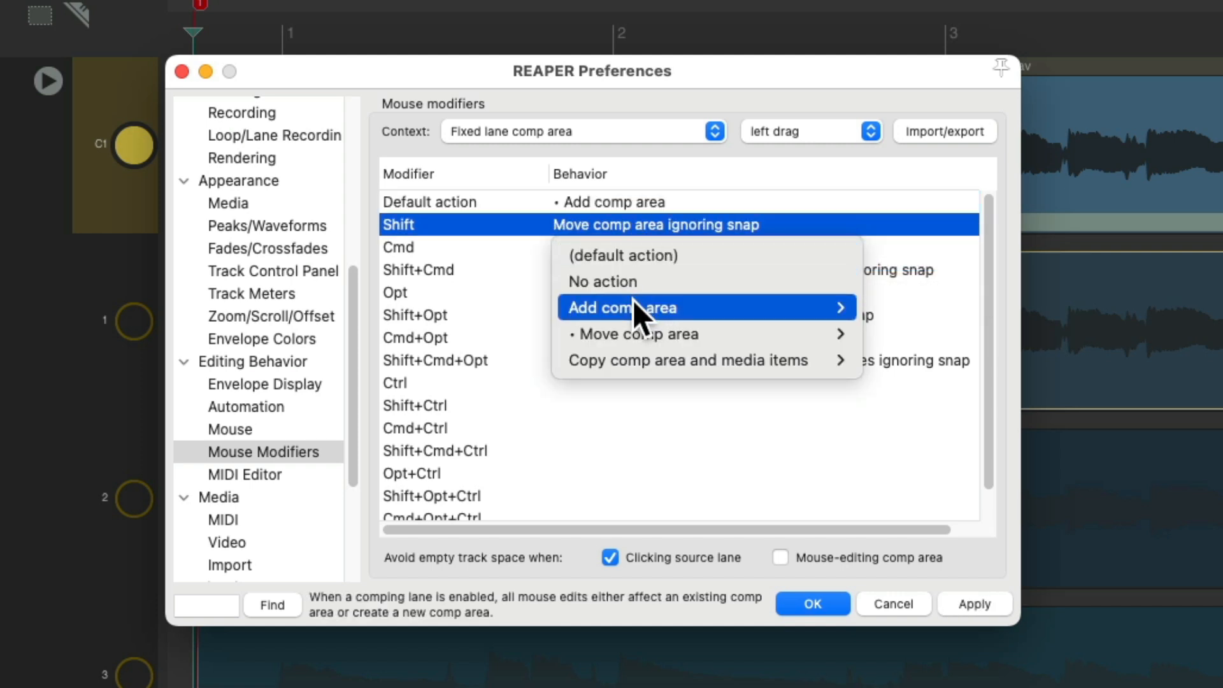
mouse_move(847, 306)
click(884, 332)
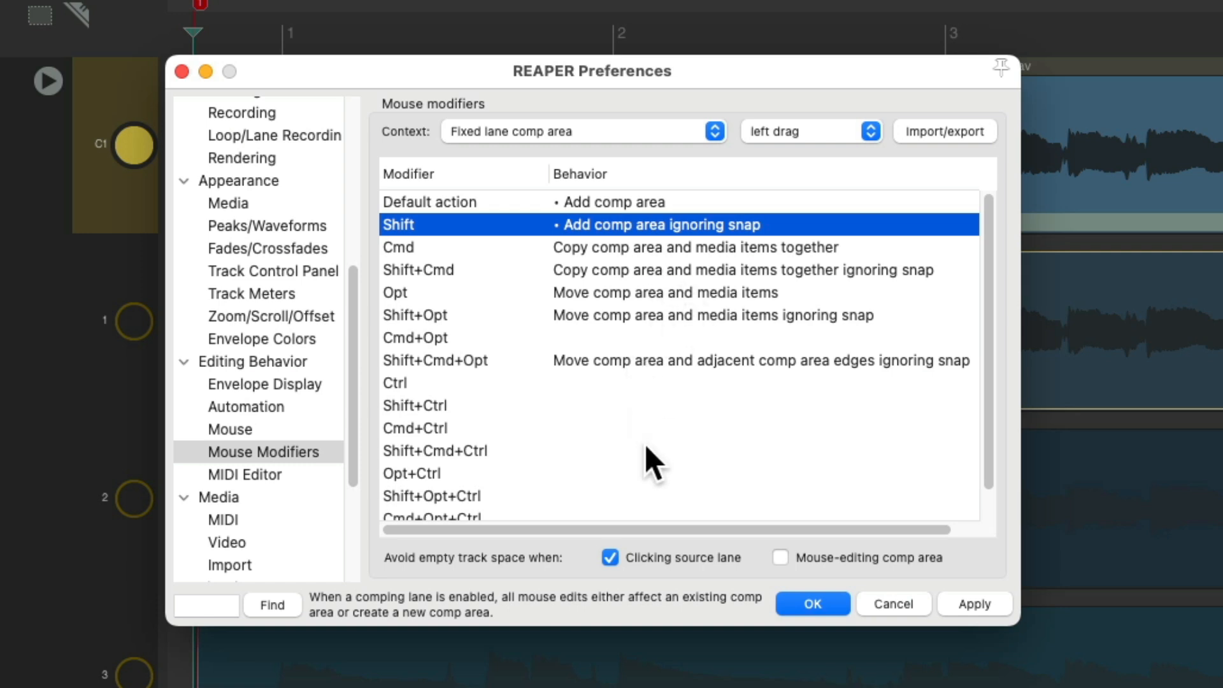
click(809, 603)
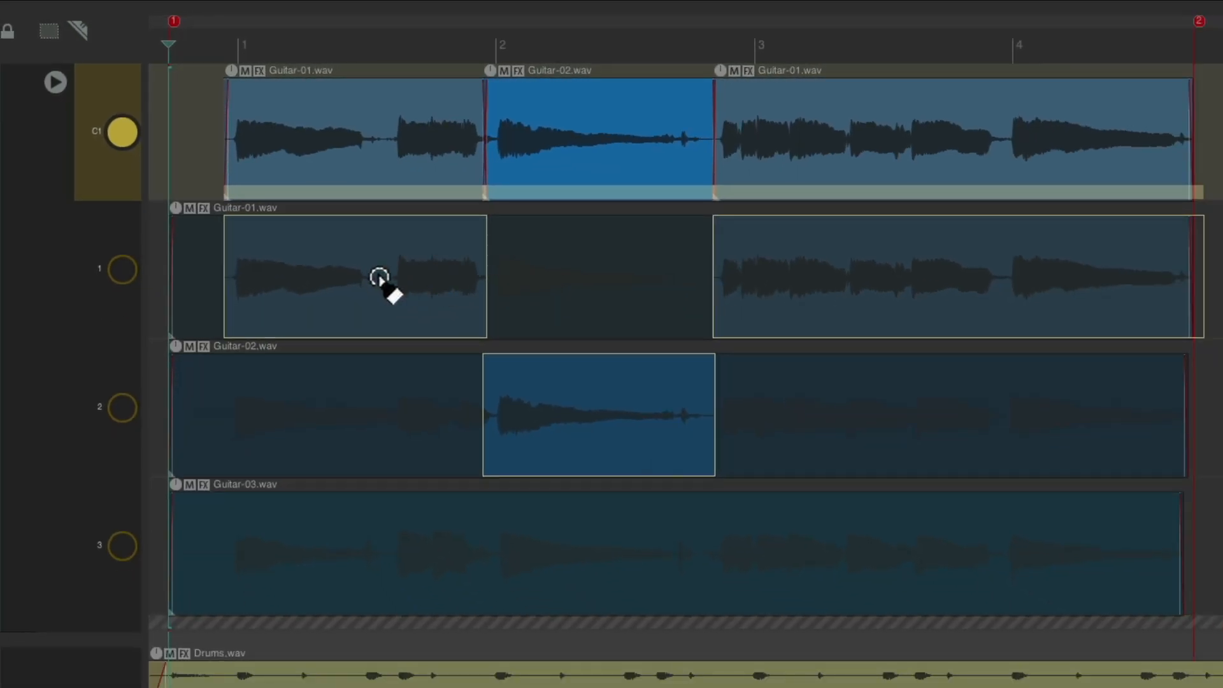
Add a lane 1 comp area from mid bar 1 to just before bar 3, and heal the splits at both of its ends.
drag(379, 278, 719, 270)
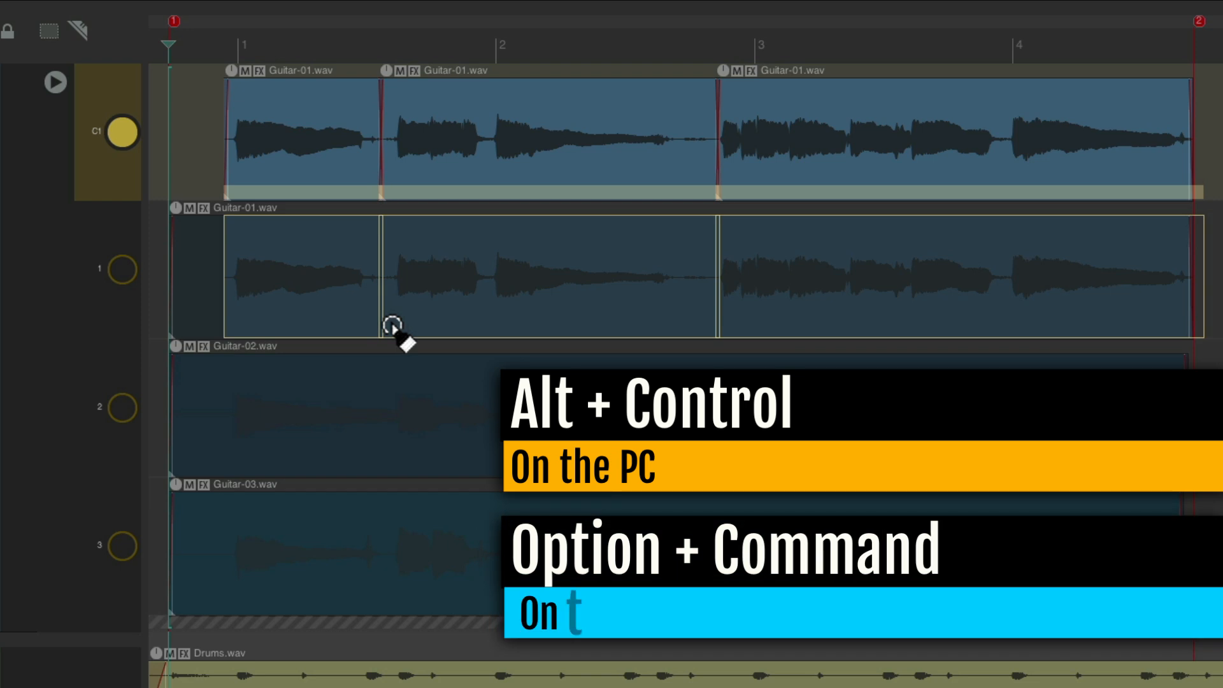
ctrl+alt+click(379, 310)
ctrl+alt+click(717, 303)
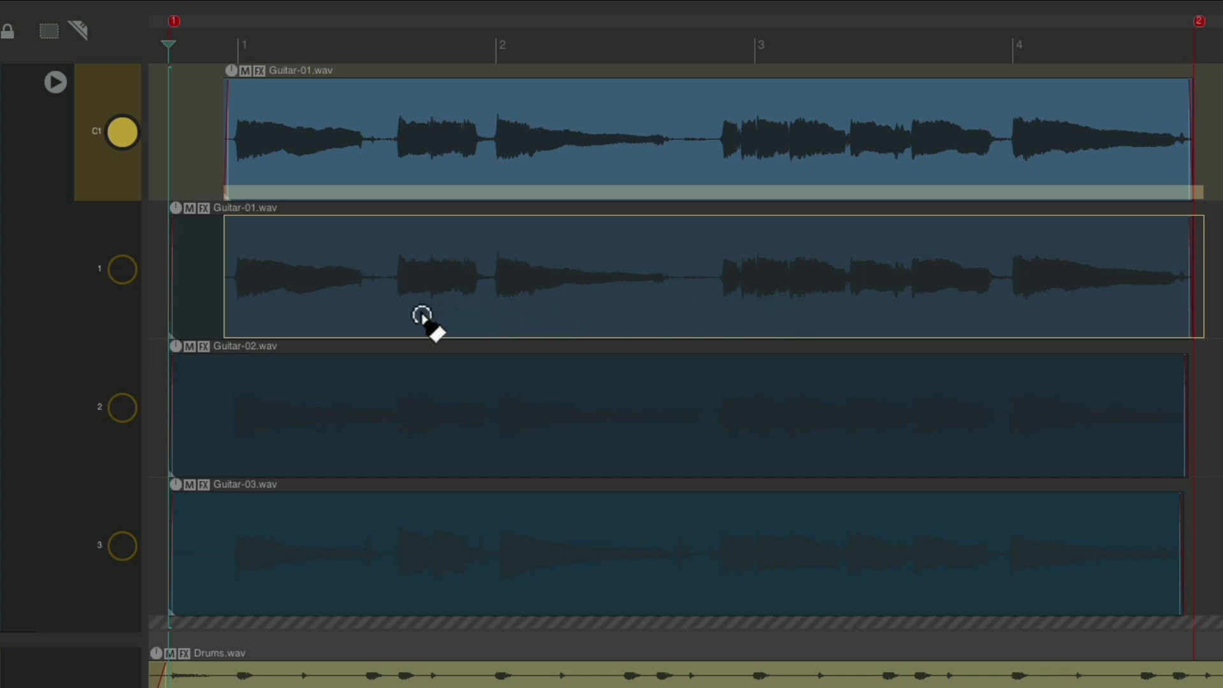
Split the lane 1 comp area into five phrases, and during playback switch the first and fourth to lane 2 and the third to lane 3.
drag(379, 308, 491, 308)
drag(704, 308, 1004, 299)
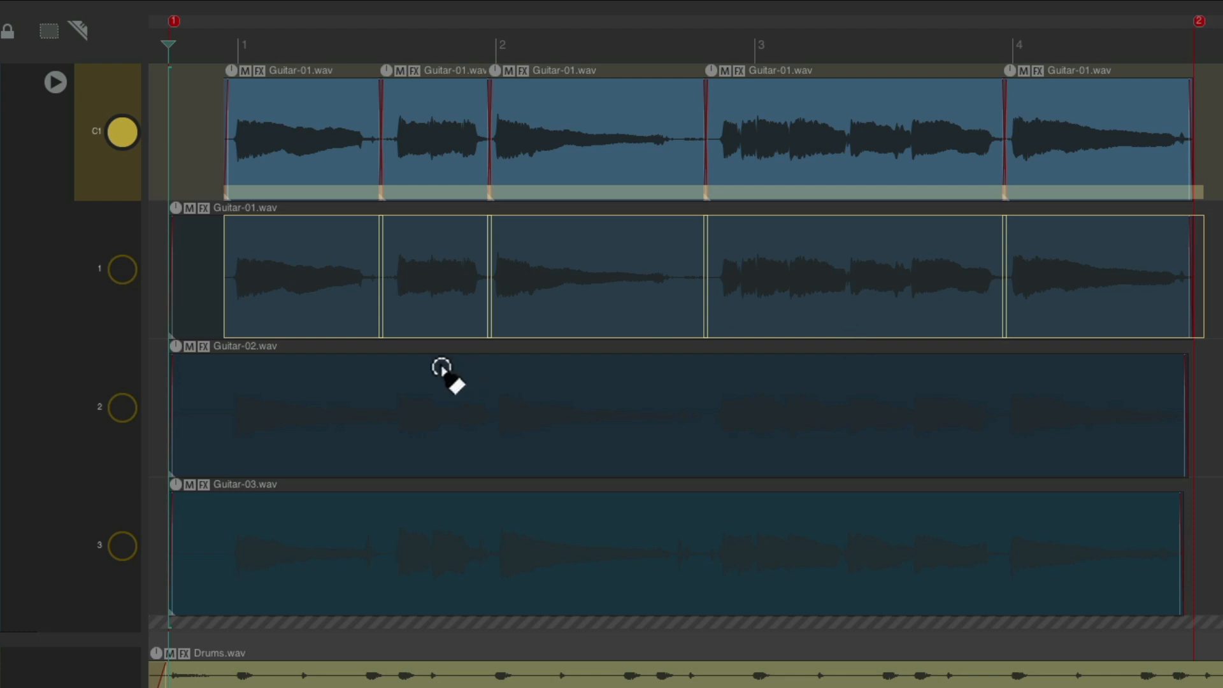
click(318, 391)
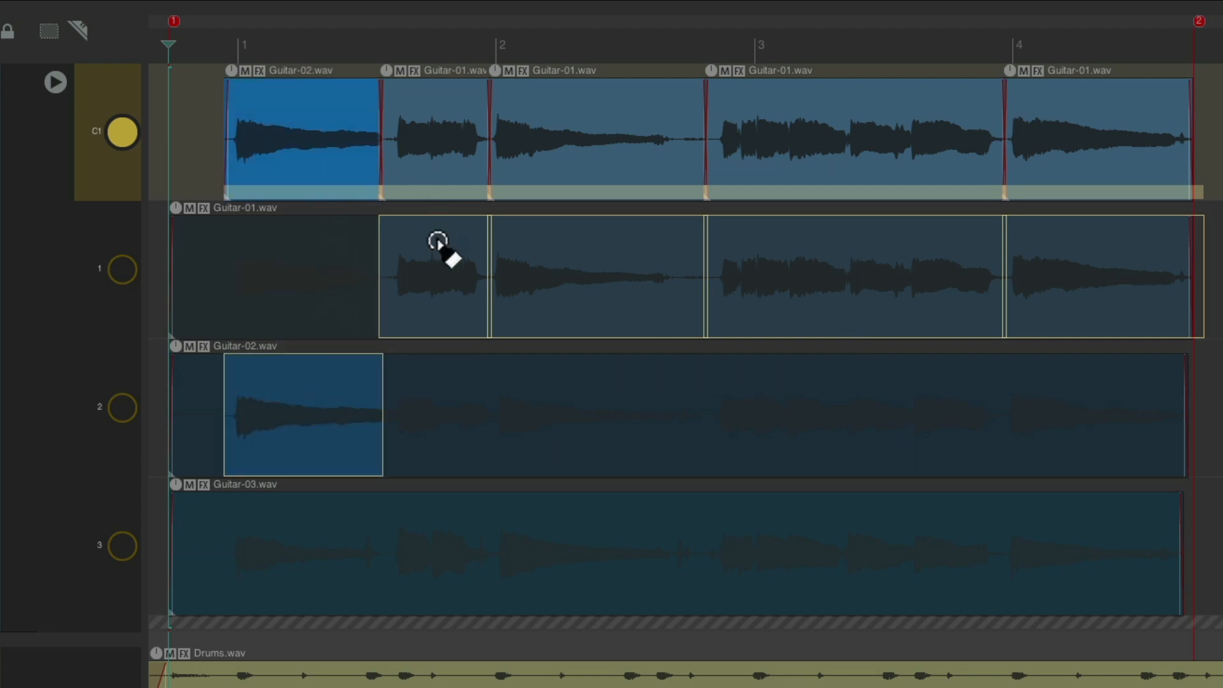
key(space)
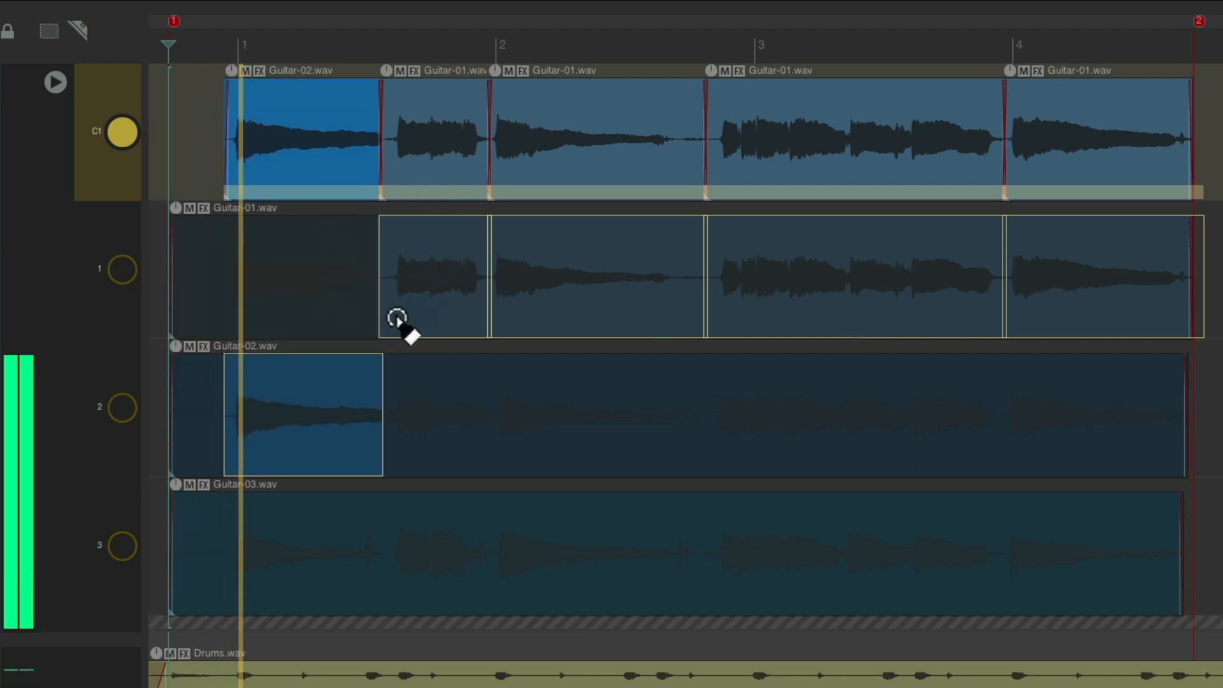
click(554, 512)
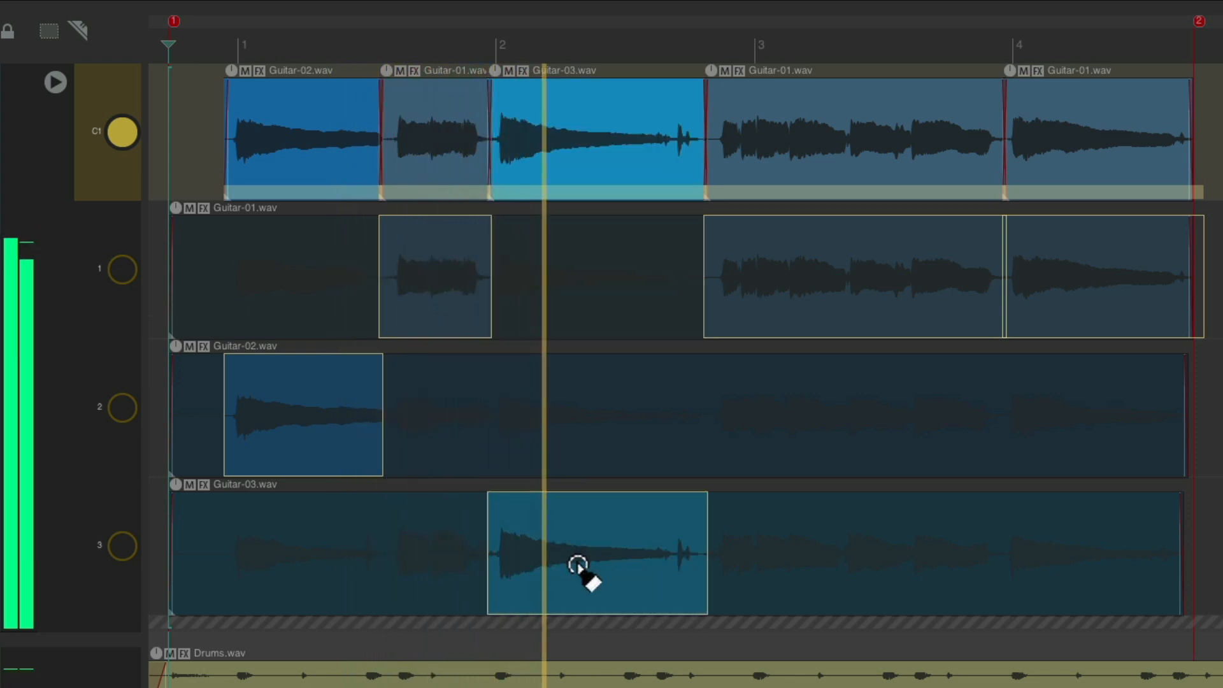
click(787, 393)
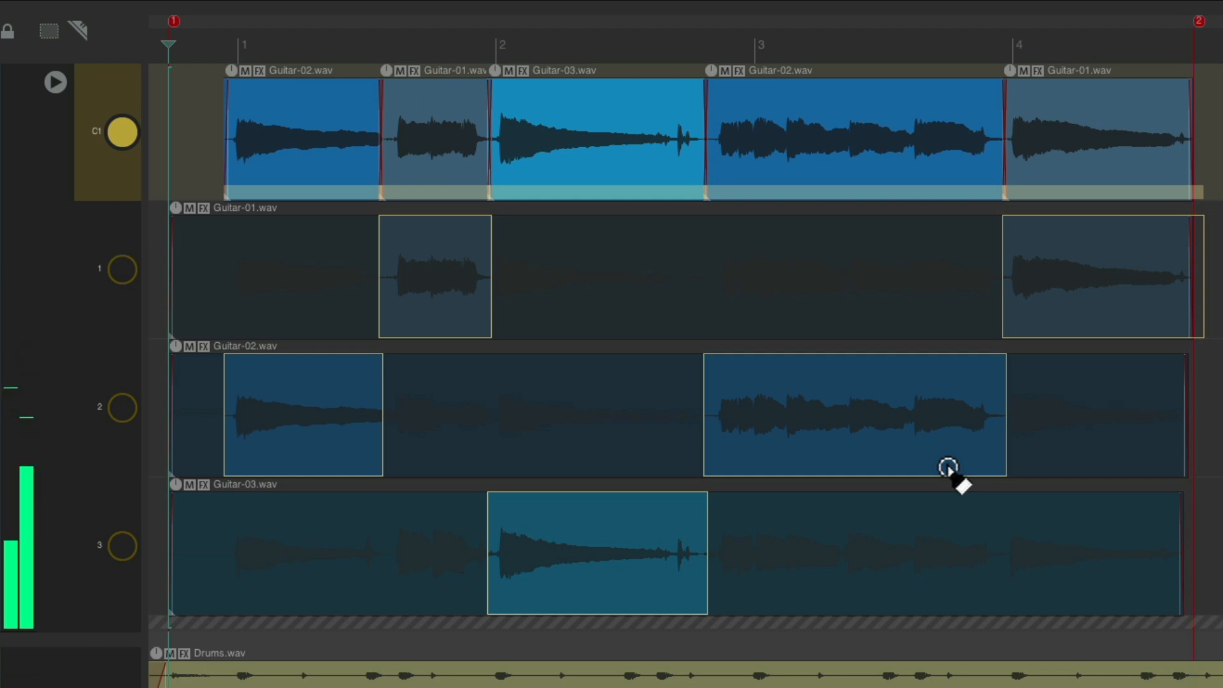
Turn off comping on lane C1, try selecting and moving the source items in lanes 1 and 2, and undo the move.
click(122, 132)
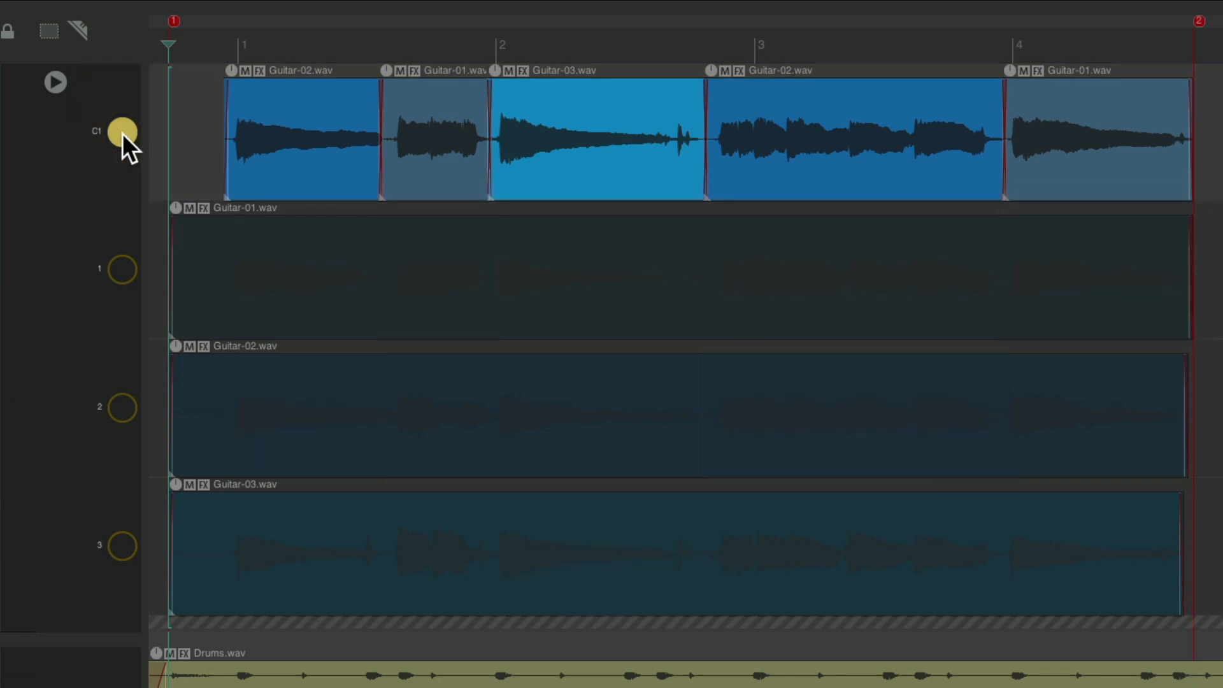
click(323, 253)
click(316, 373)
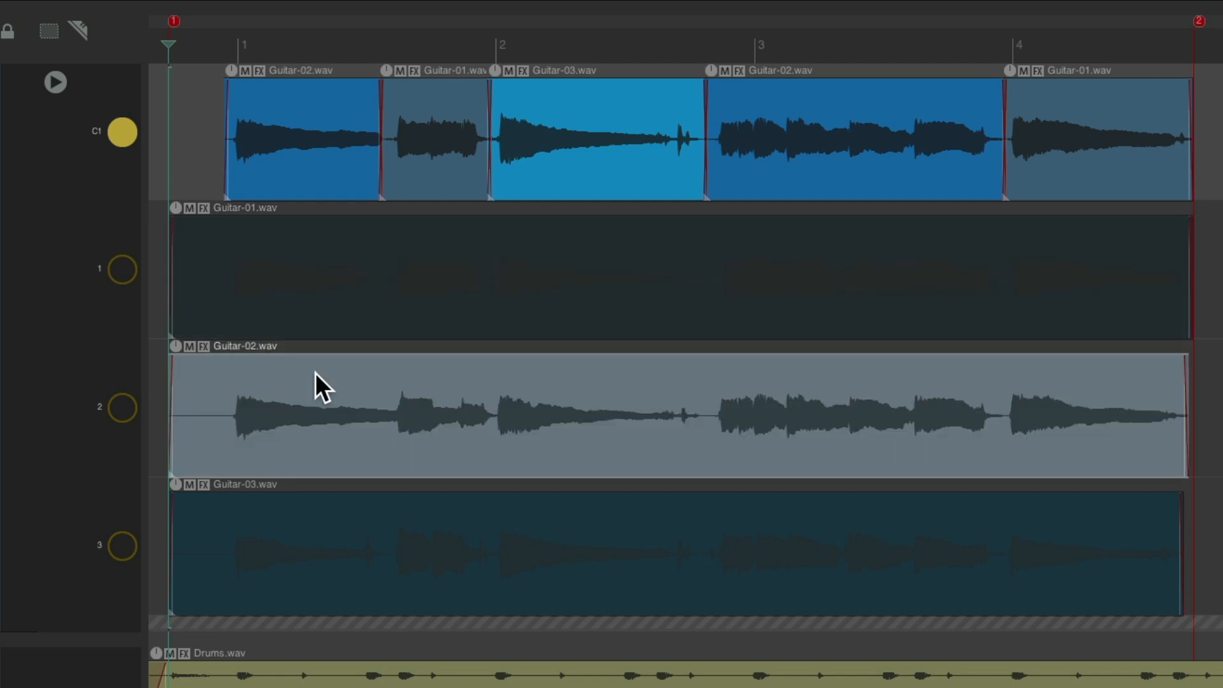
key(Escape)
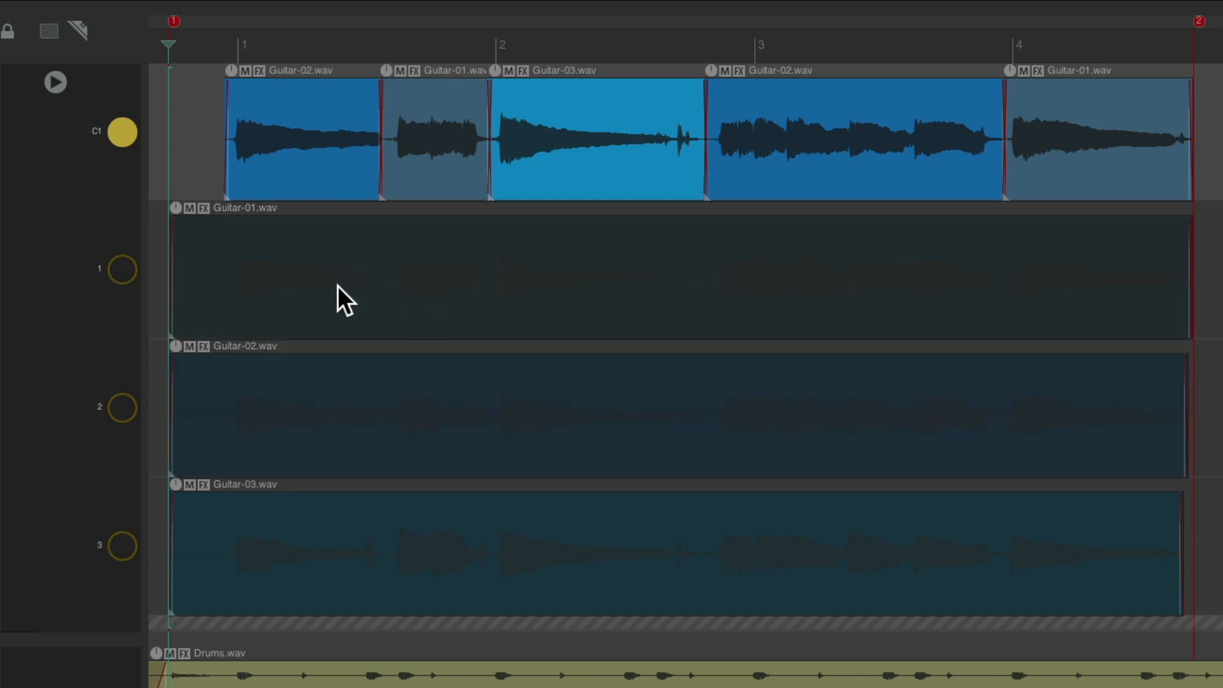
drag(317, 250, 474, 247)
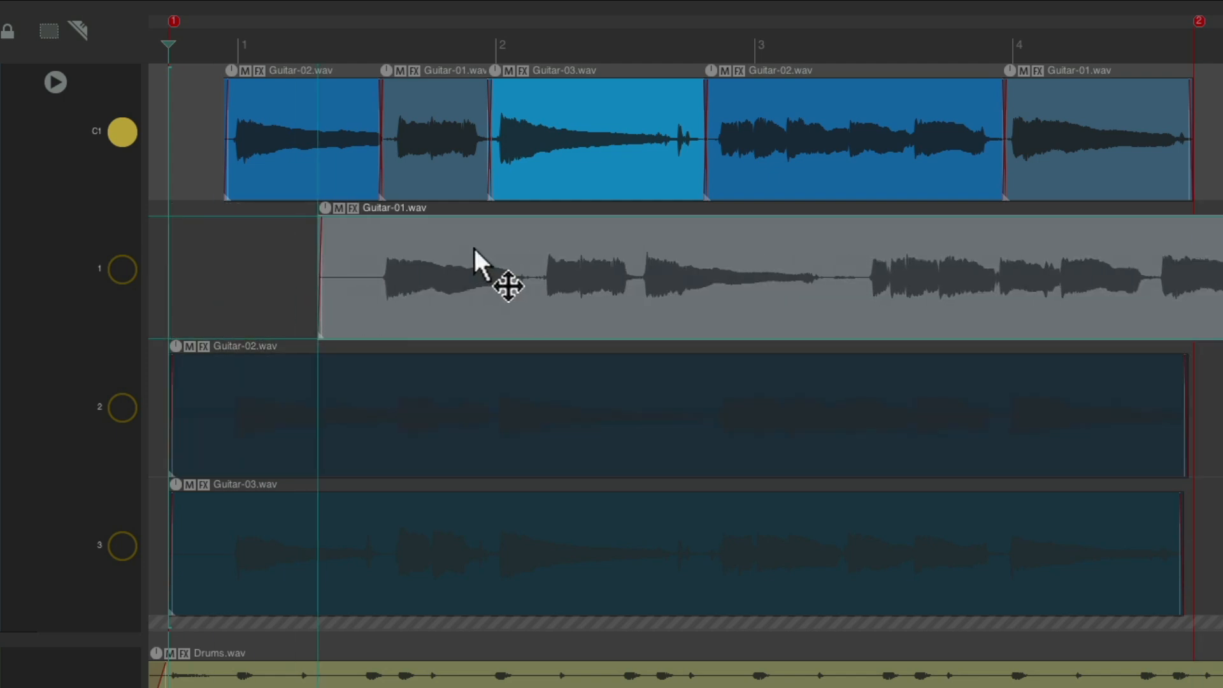
key(ctrl+z)
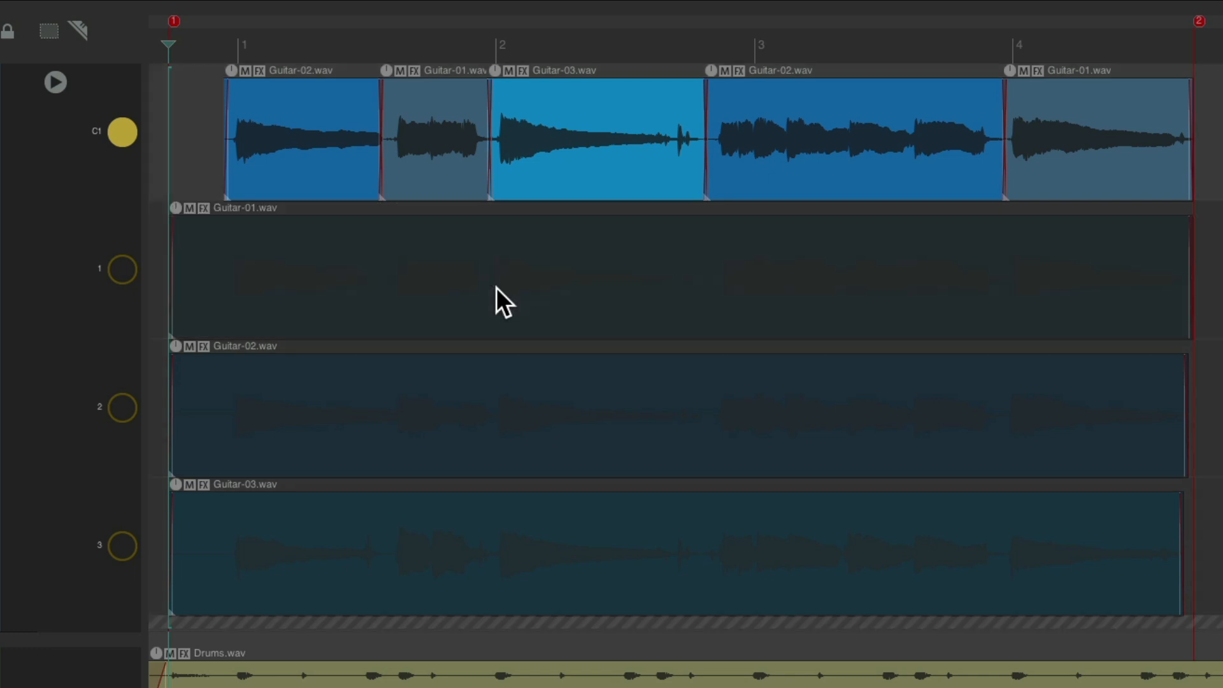
Turn comping back on for lane C1, and try lanes 2 and 3 for the second phrase before returning it to lane 1.
click(124, 134)
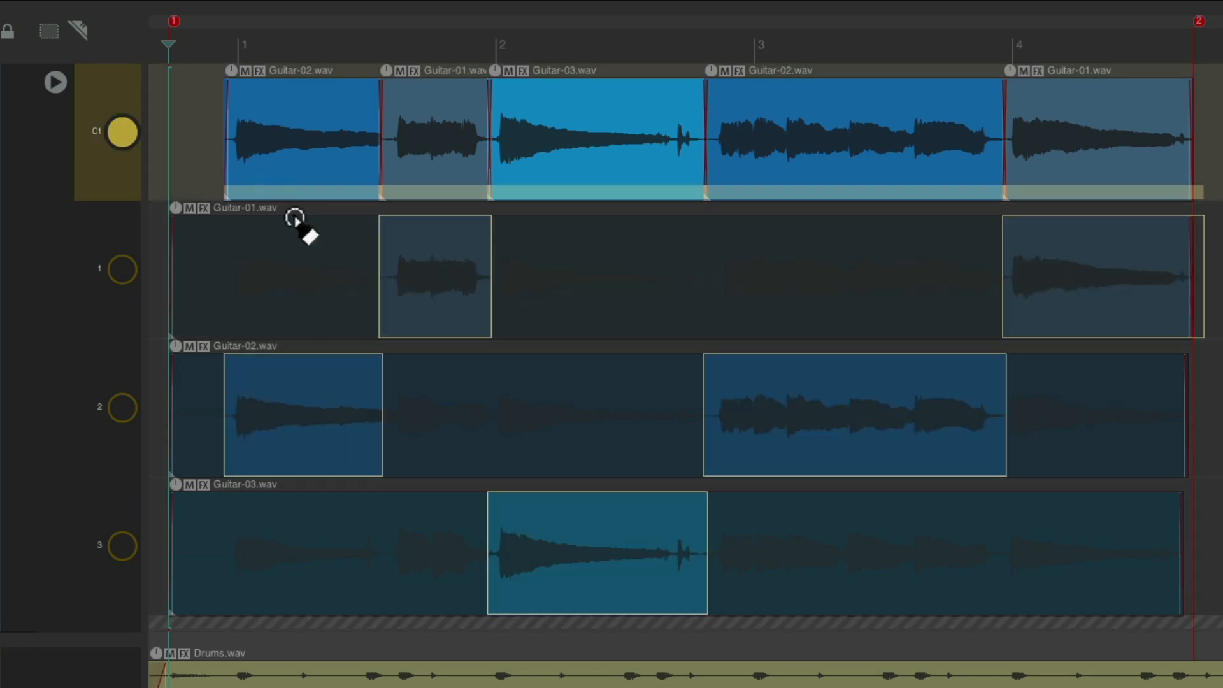
click(456, 390)
click(439, 295)
click(436, 567)
click(427, 241)
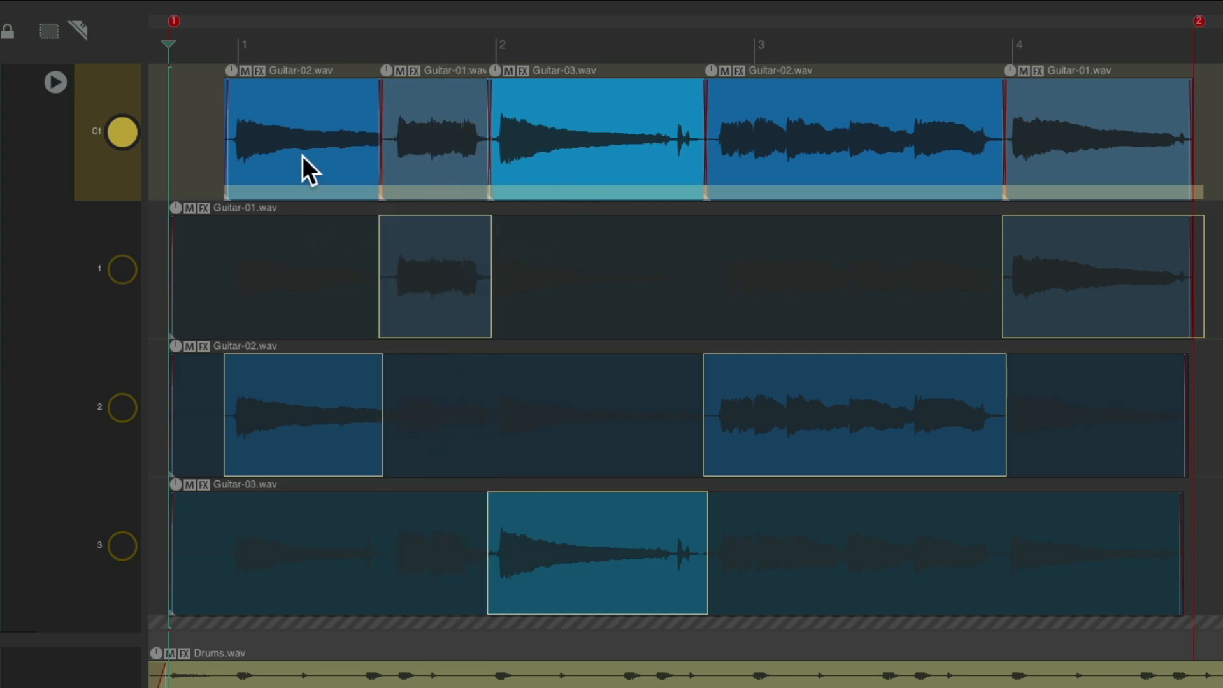
Show and play only lane C1 on the Guitar track, and turn off its comping.
right_click(125, 138)
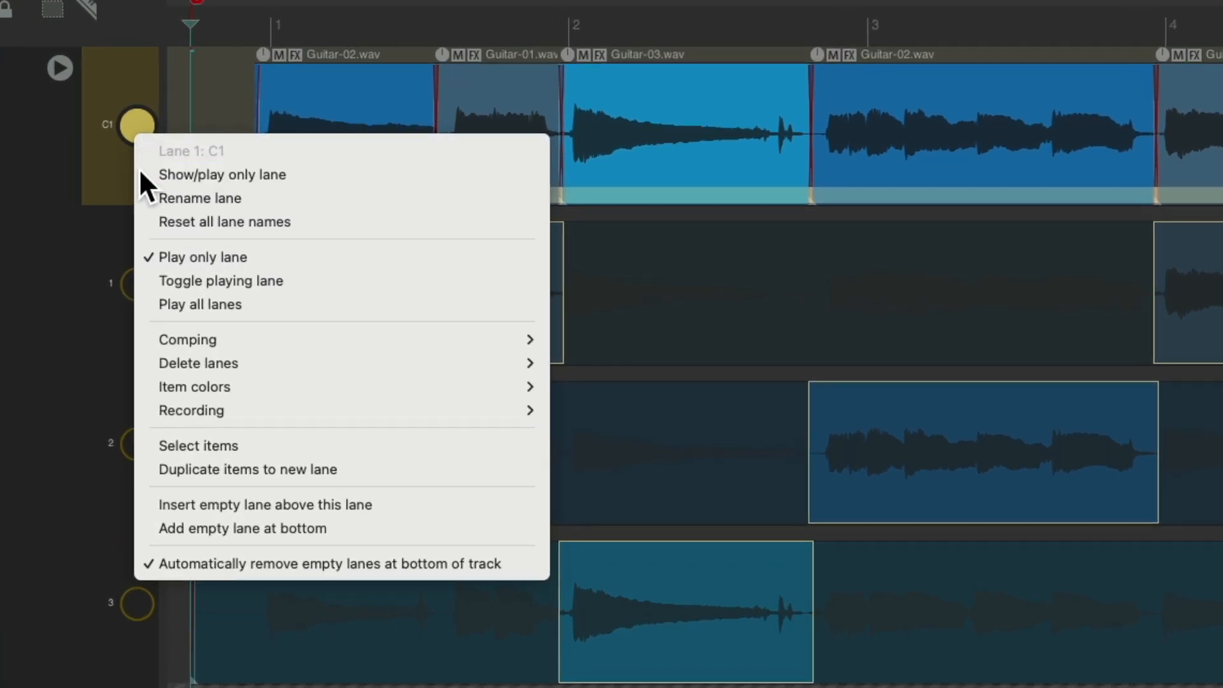
click(140, 170)
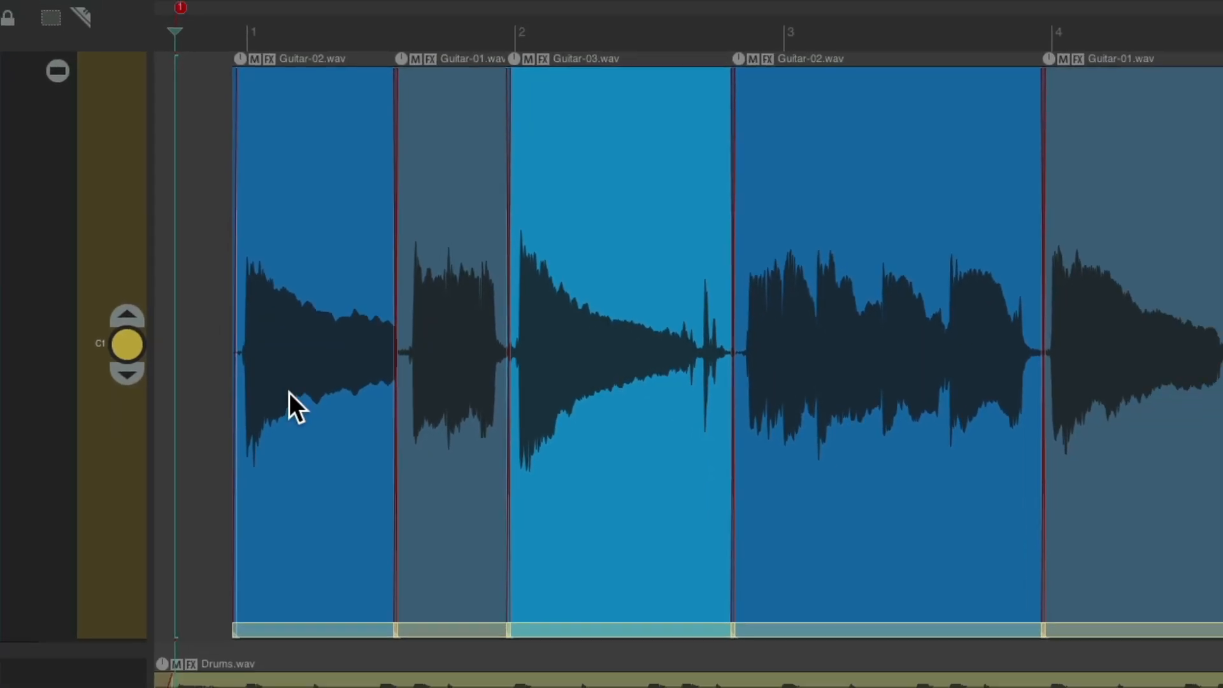
click(119, 350)
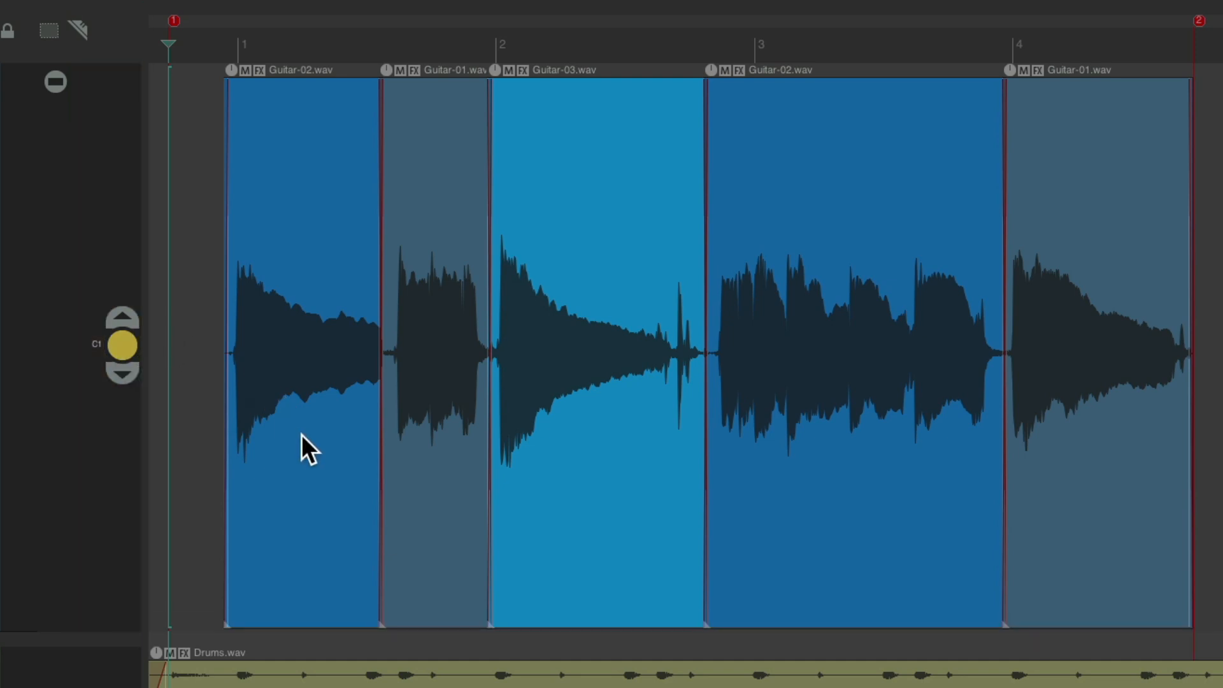
Step through the Guitar track's single-lane view in both directions to compare the takes with the comp, ending on C1.
click(125, 368)
click(125, 369)
click(125, 368)
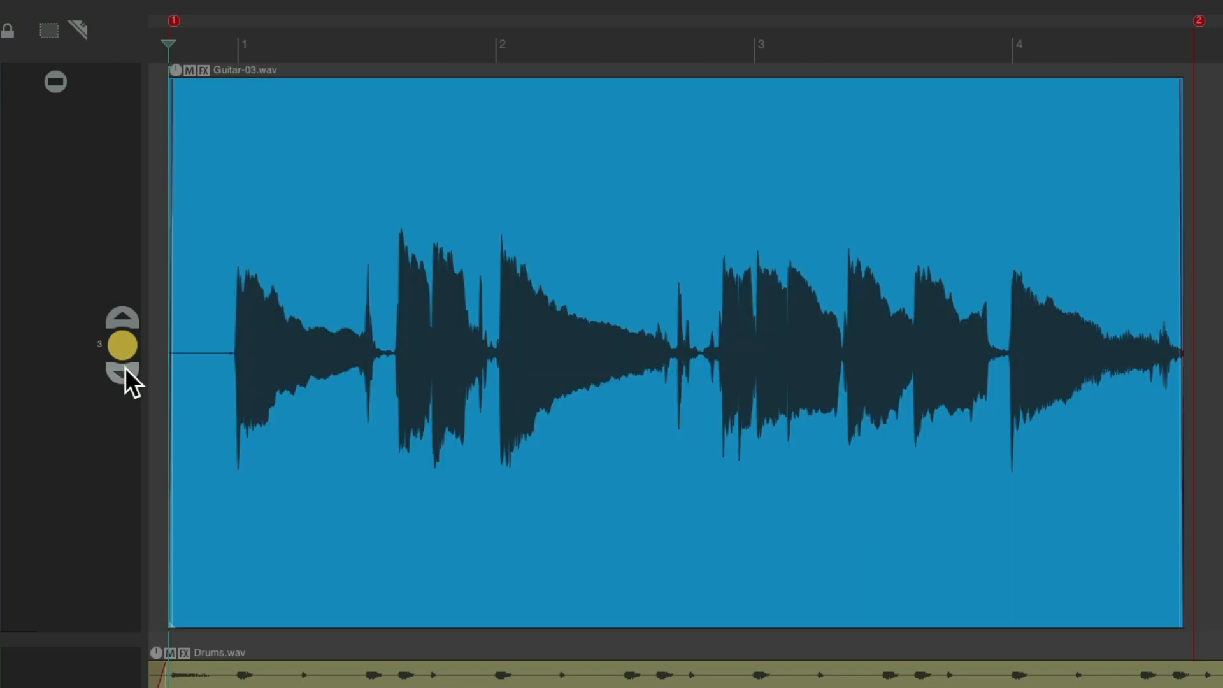
click(124, 368)
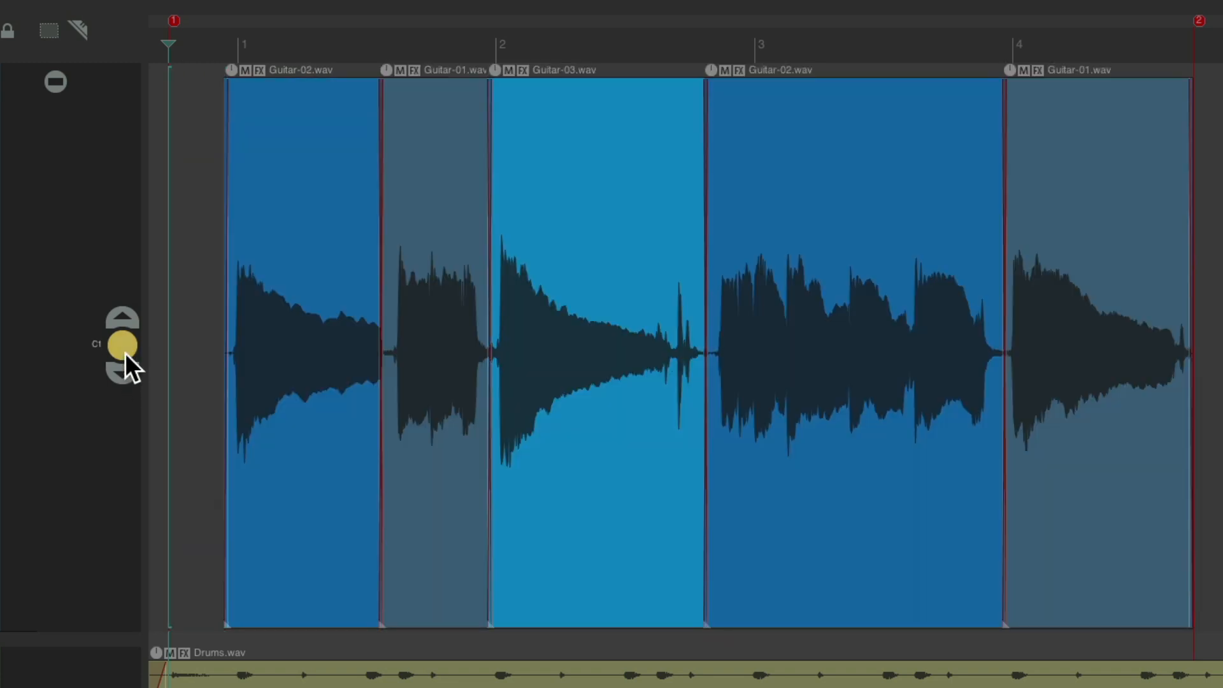
click(122, 315)
click(122, 314)
click(123, 314)
click(122, 314)
Turn comping on for lane C1, and cycle the first comp area's source through the lanes until it uses lane 3.
click(124, 341)
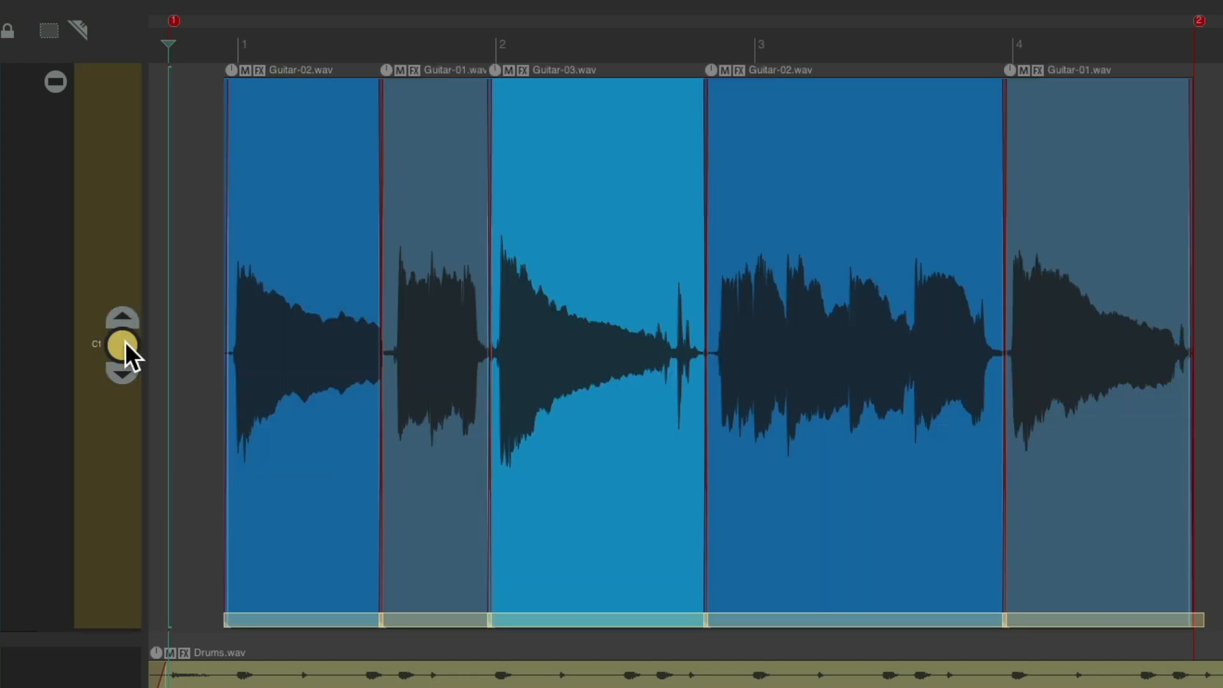
mouse_move(350, 621)
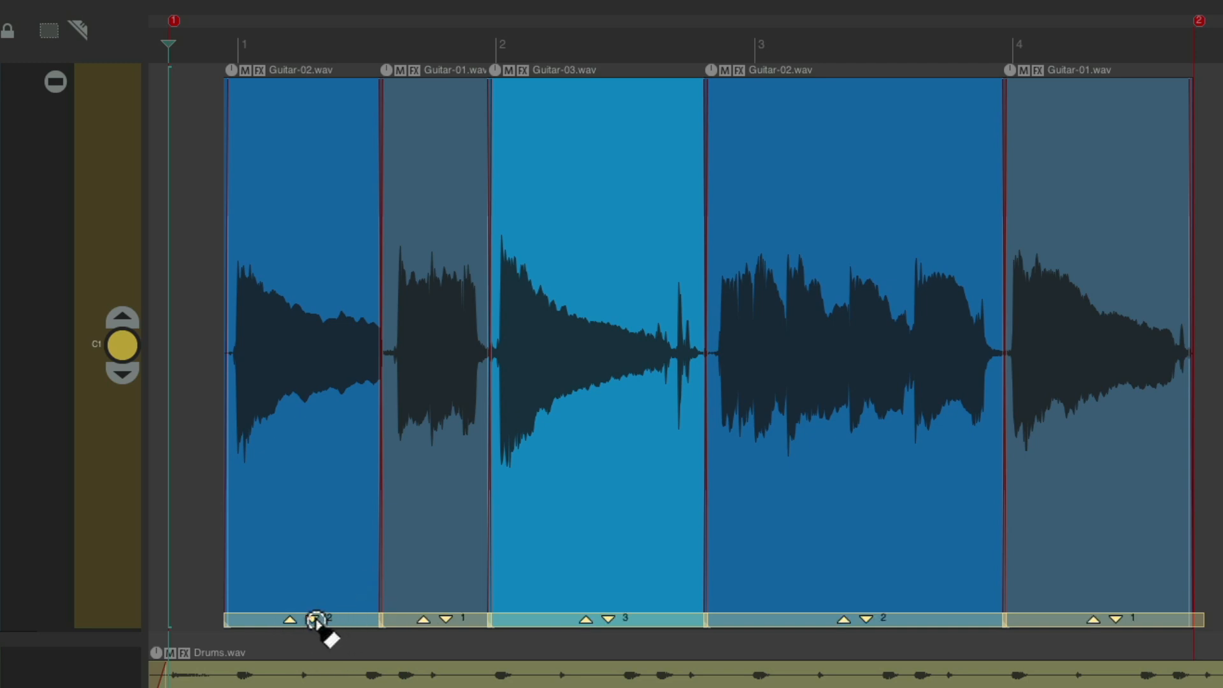
click(312, 619)
click(312, 619)
click(312, 619)
click(312, 619)
click(312, 619)
click(312, 619)
click(312, 619)
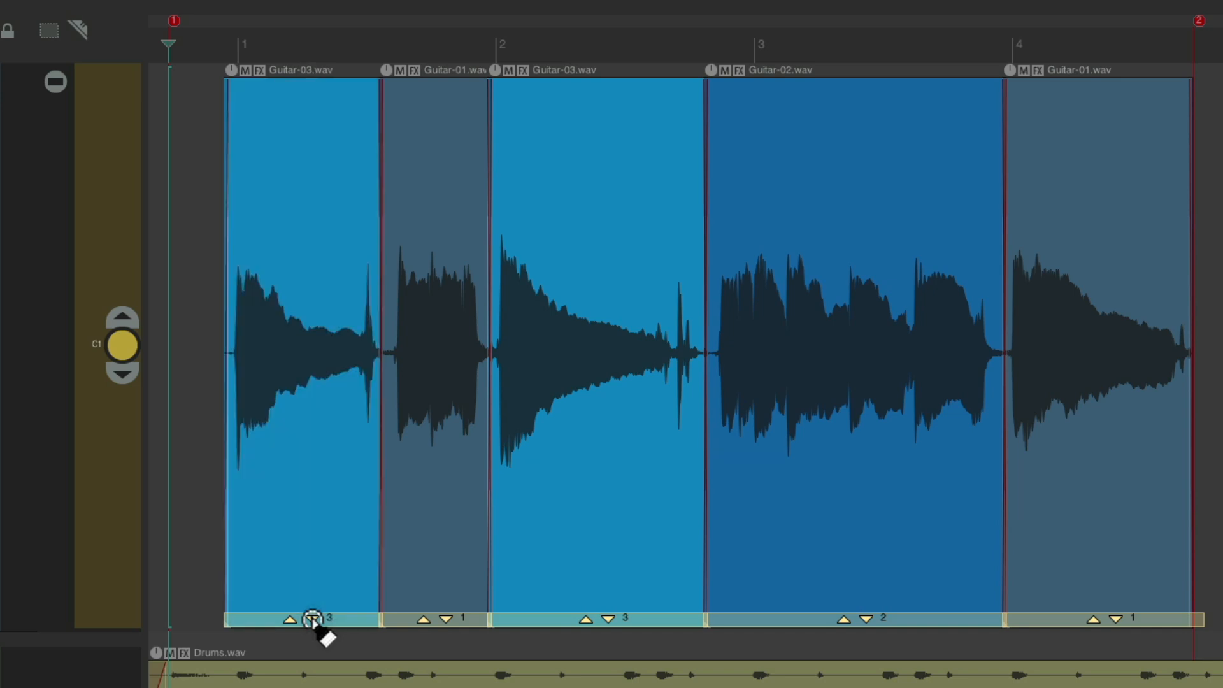
Turn off comping on lane C1, and step the single-lane view to the next lane and back to C1.
click(117, 339)
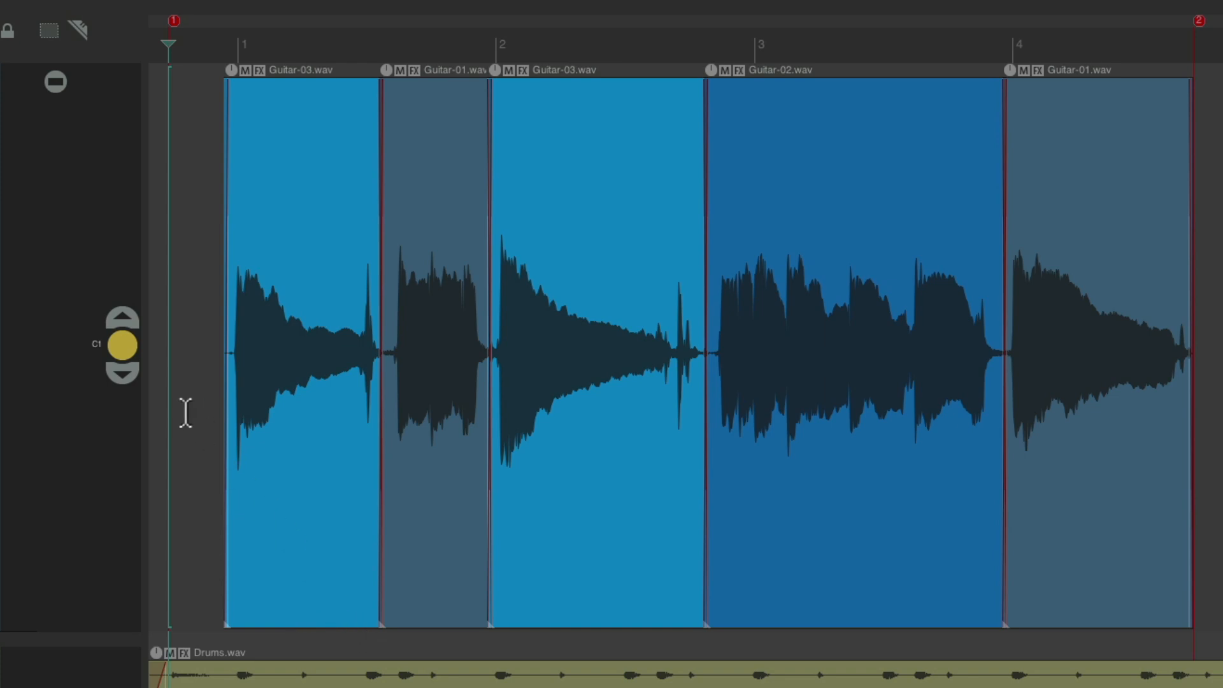
click(120, 374)
click(124, 316)
Try hiding the Guitar track's fixed lane buttons, and disable fixed lanes so that non-playing lanes are hidden.
click(55, 81)
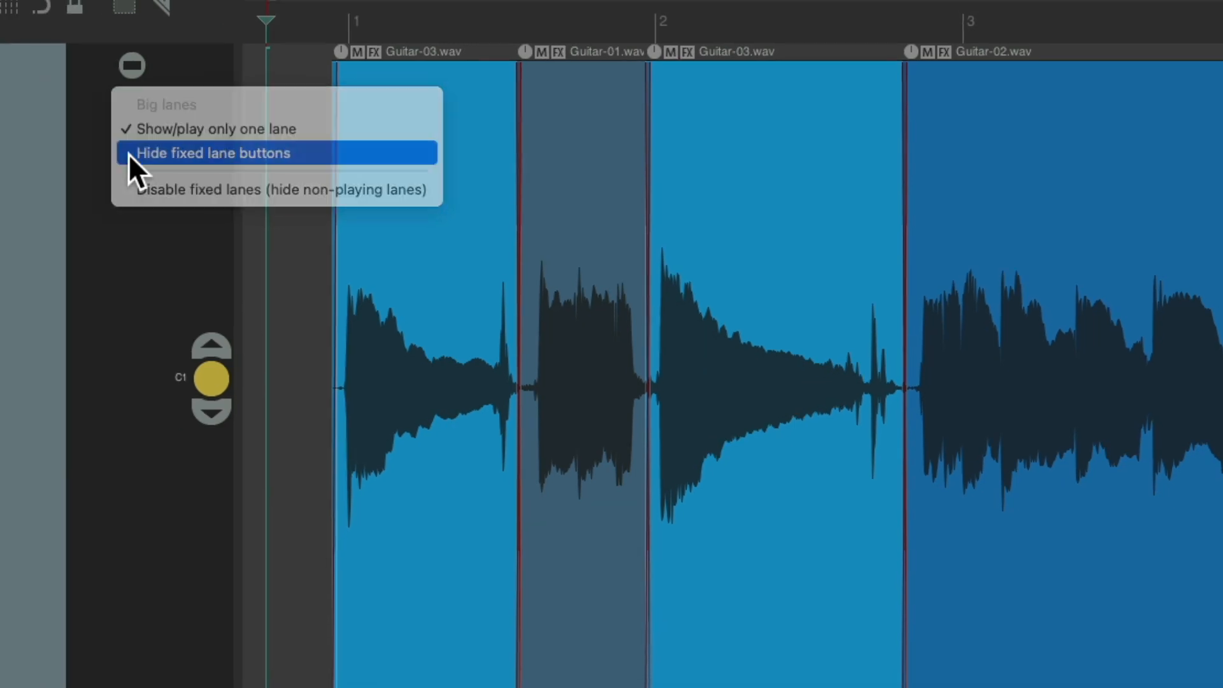
click(63, 154)
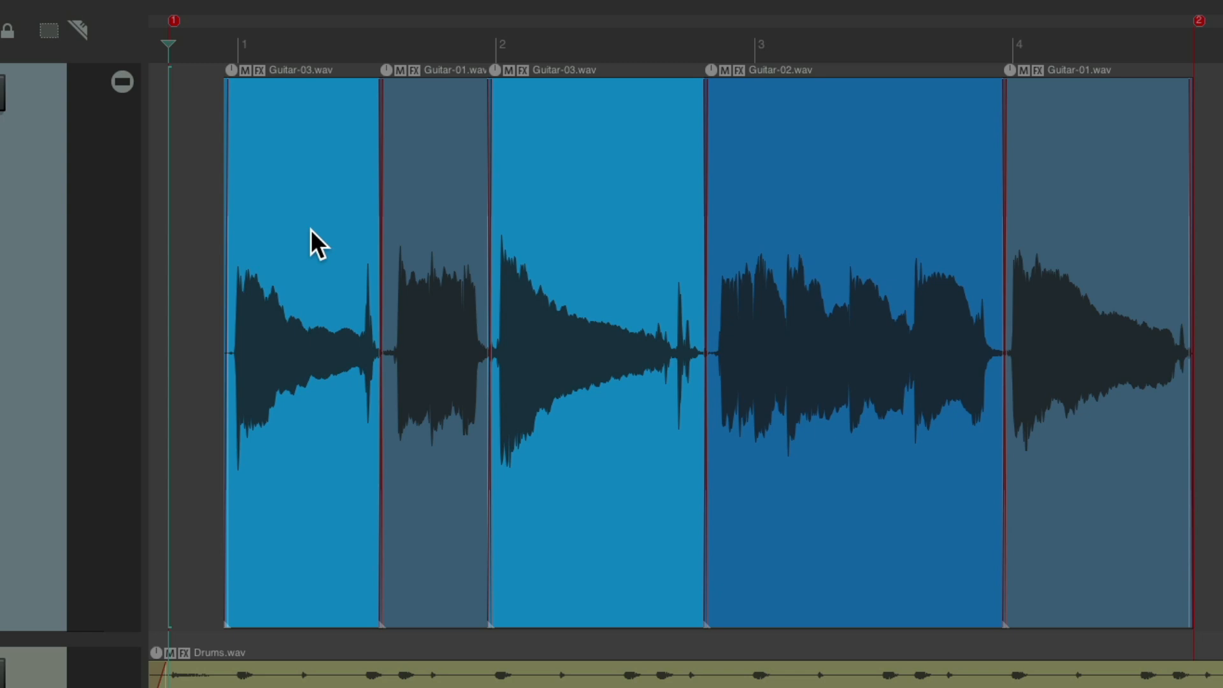
click(123, 82)
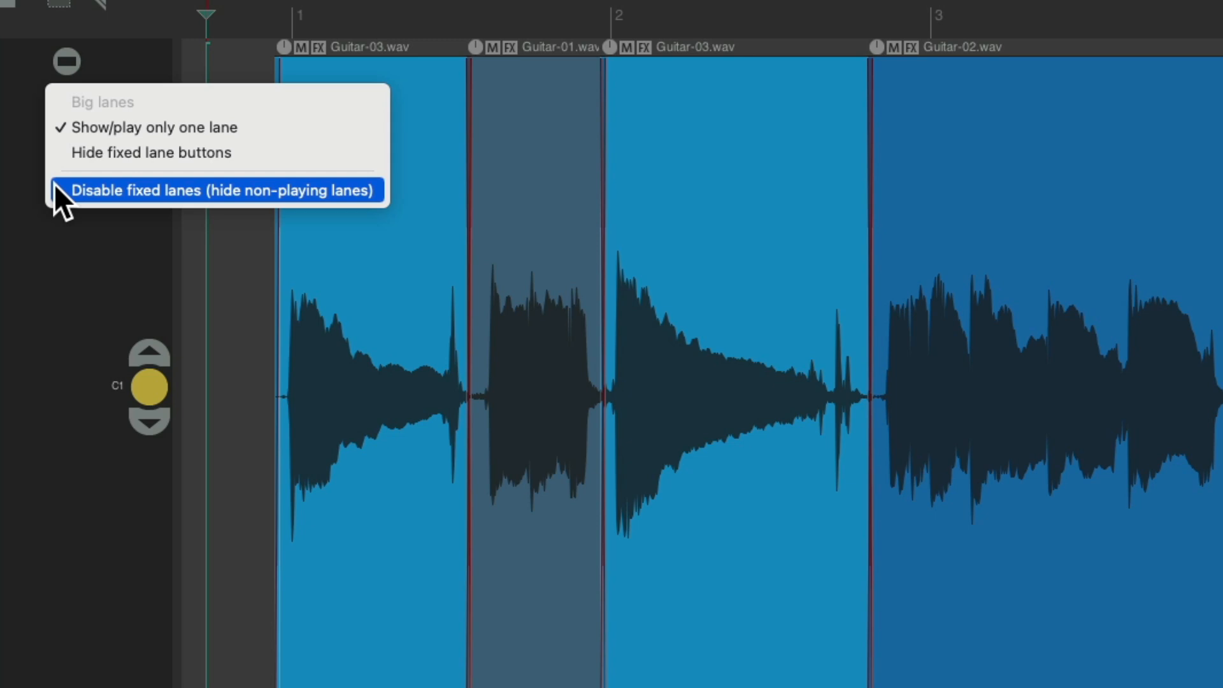
click(55, 186)
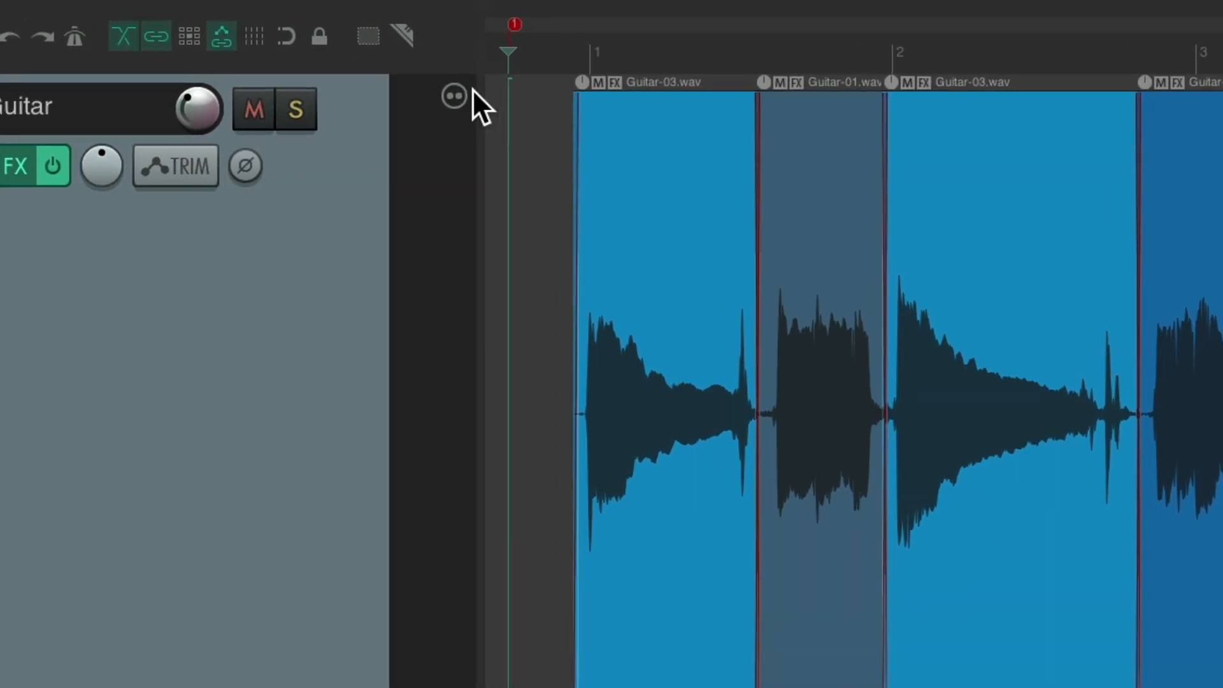
Re-enable fixed lanes on the Guitar track and turn comping on for lane C1.
click(456, 98)
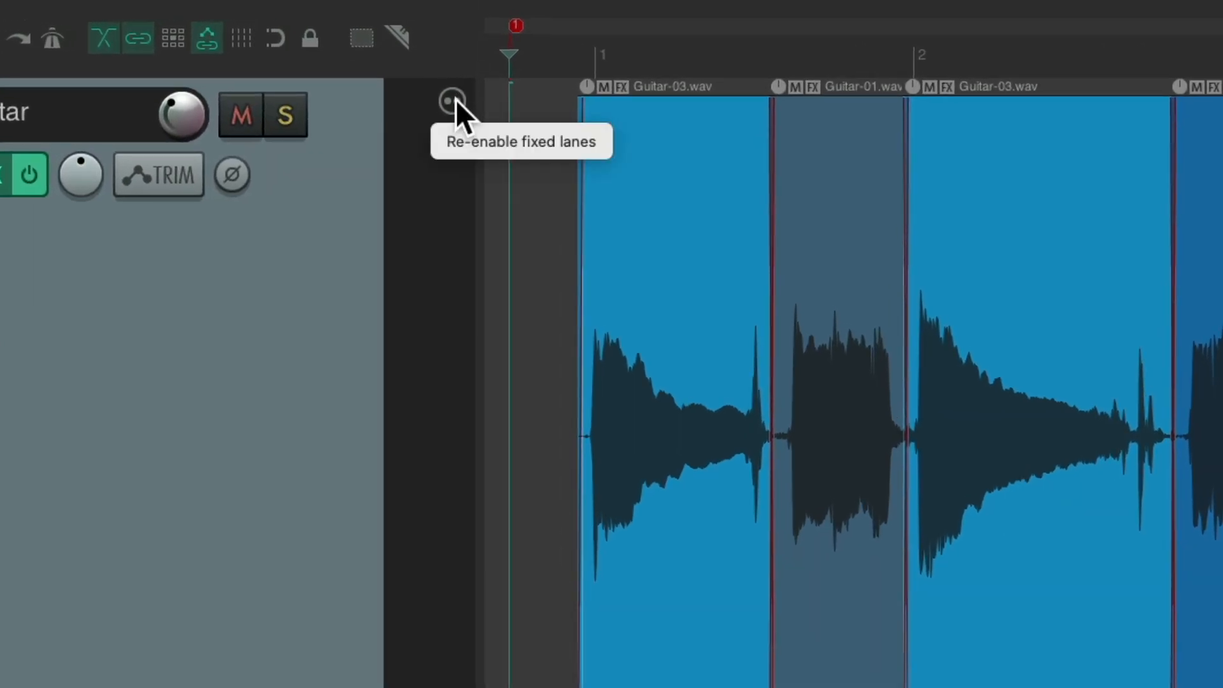
click(442, 144)
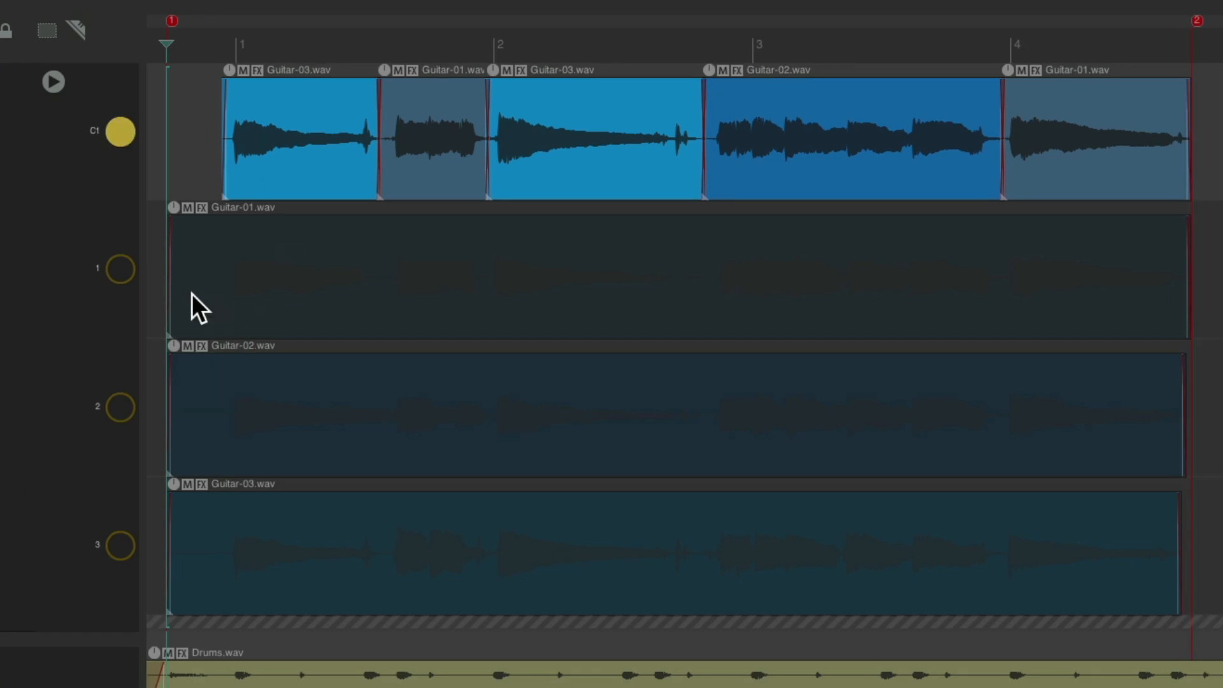
click(127, 143)
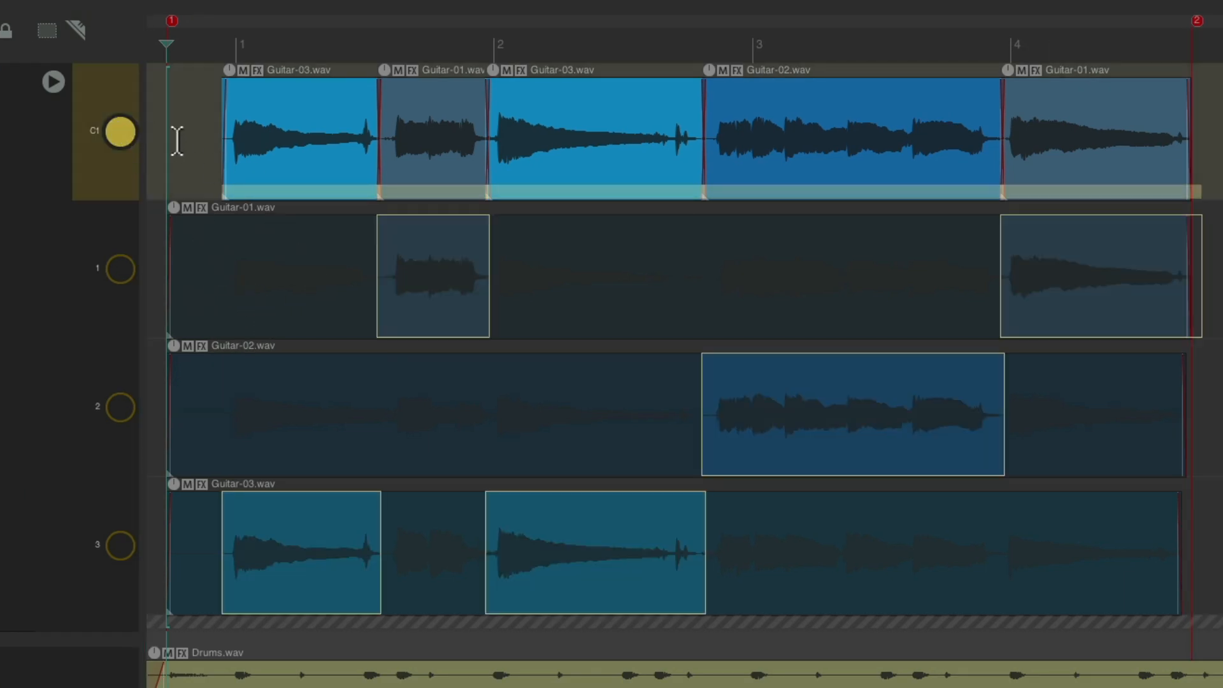
Show and play only lane C1 on the Guitar track, and turn off the track's fixed item lanes.
right_click(121, 131)
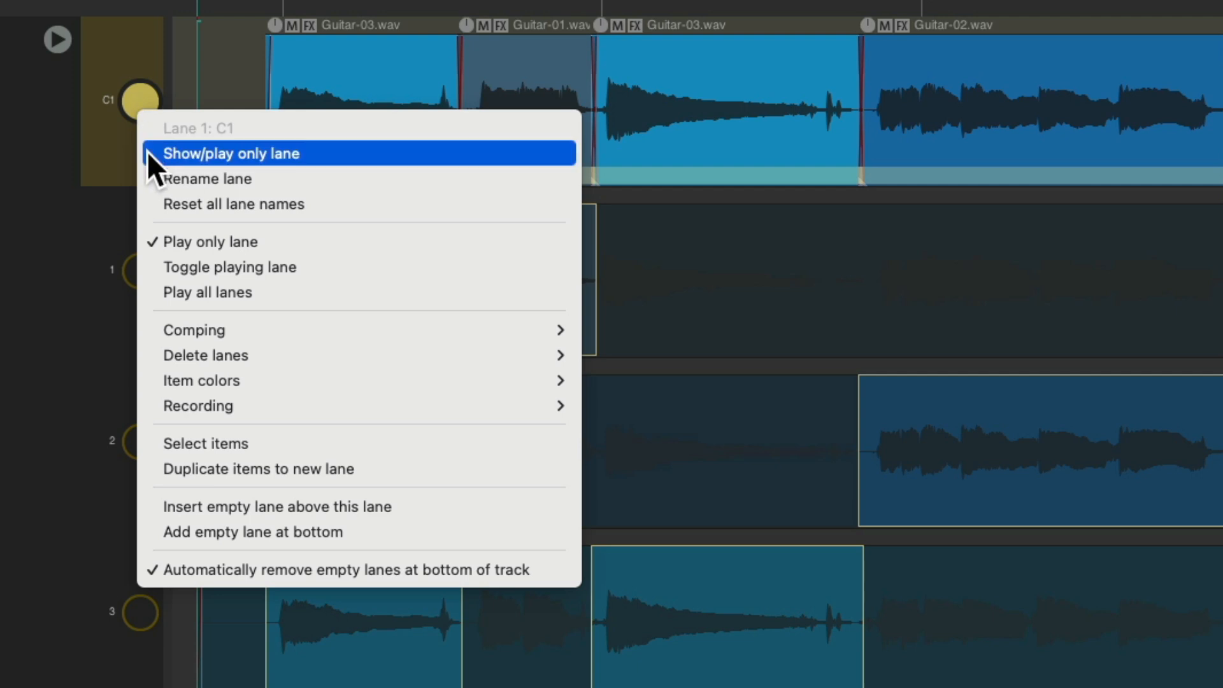
click(148, 152)
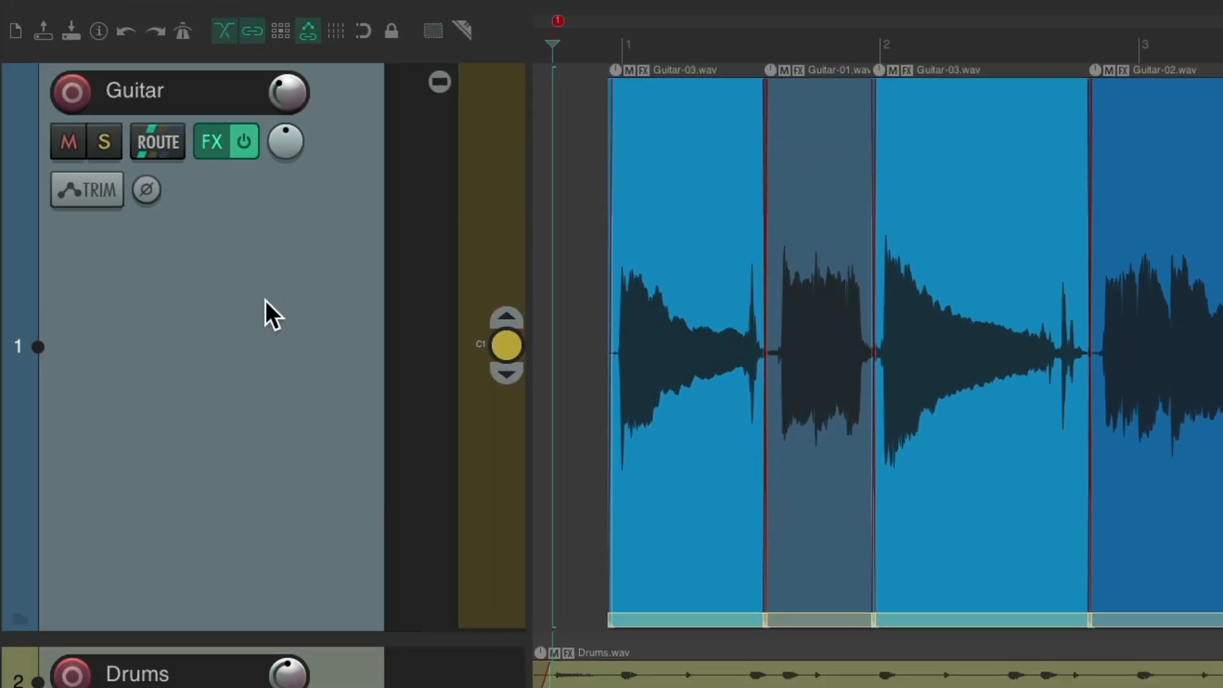
right_click(265, 299)
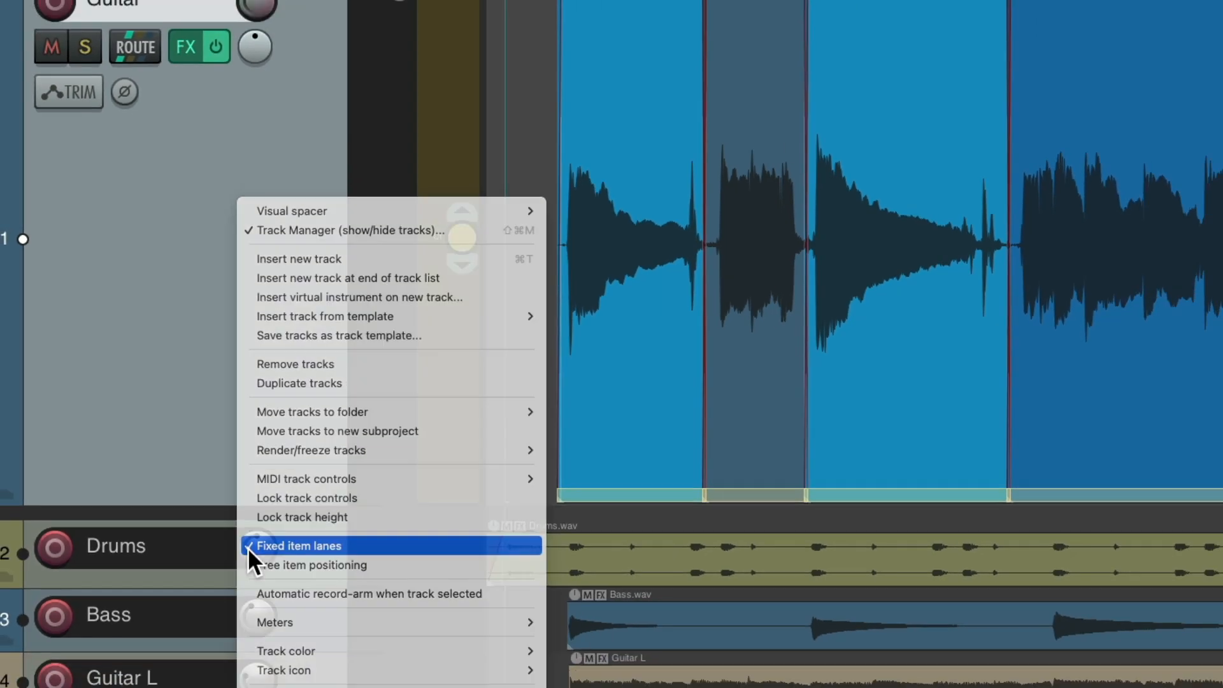
click(281, 580)
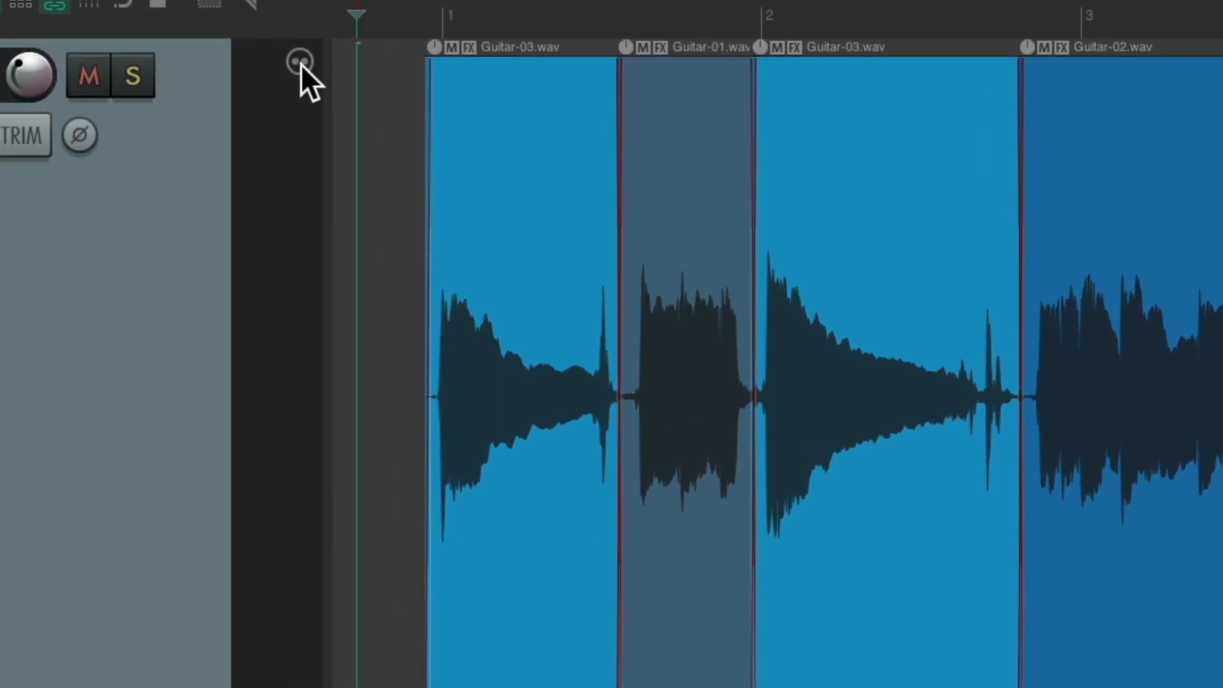
Check the collapsed Guitar track's re-enable option, and turn its fixed item lanes back on.
click(300, 62)
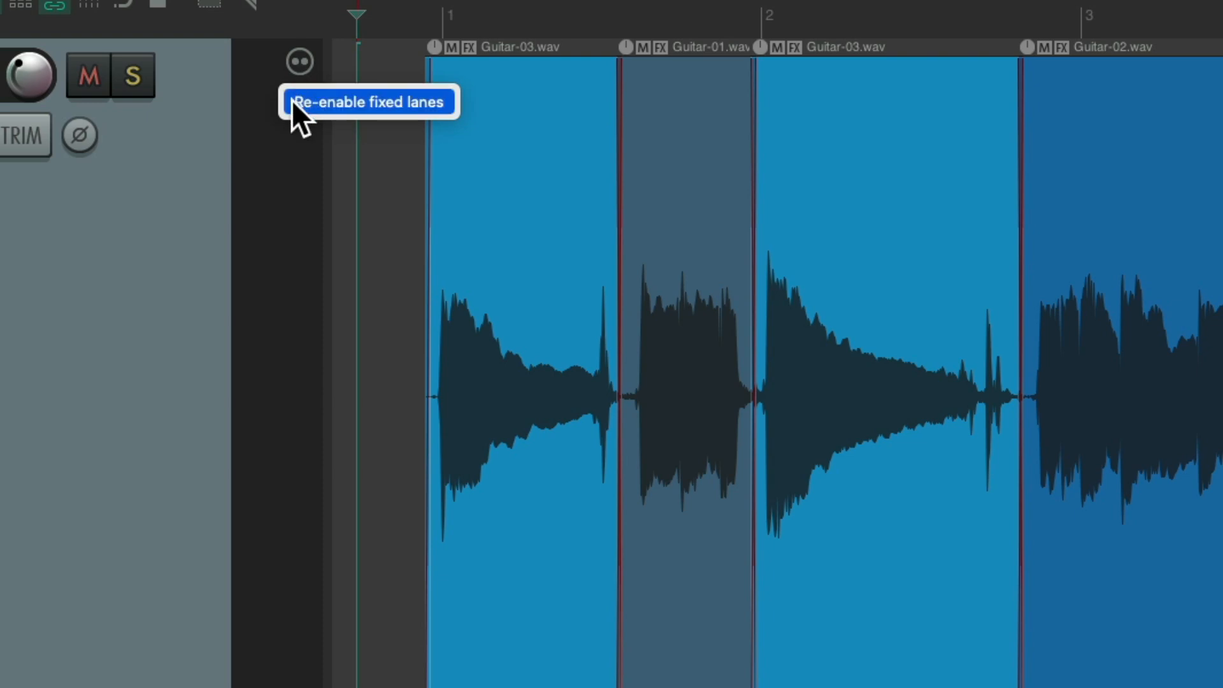
click(215, 170)
right_click(139, 270)
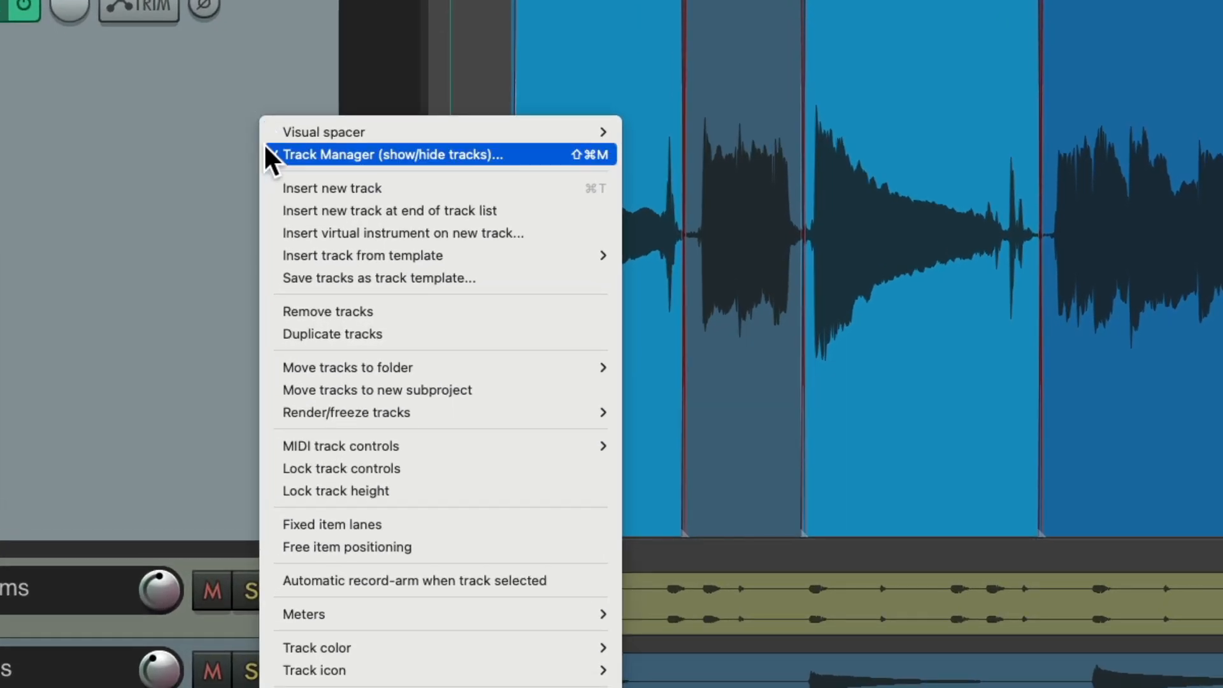
click(268, 526)
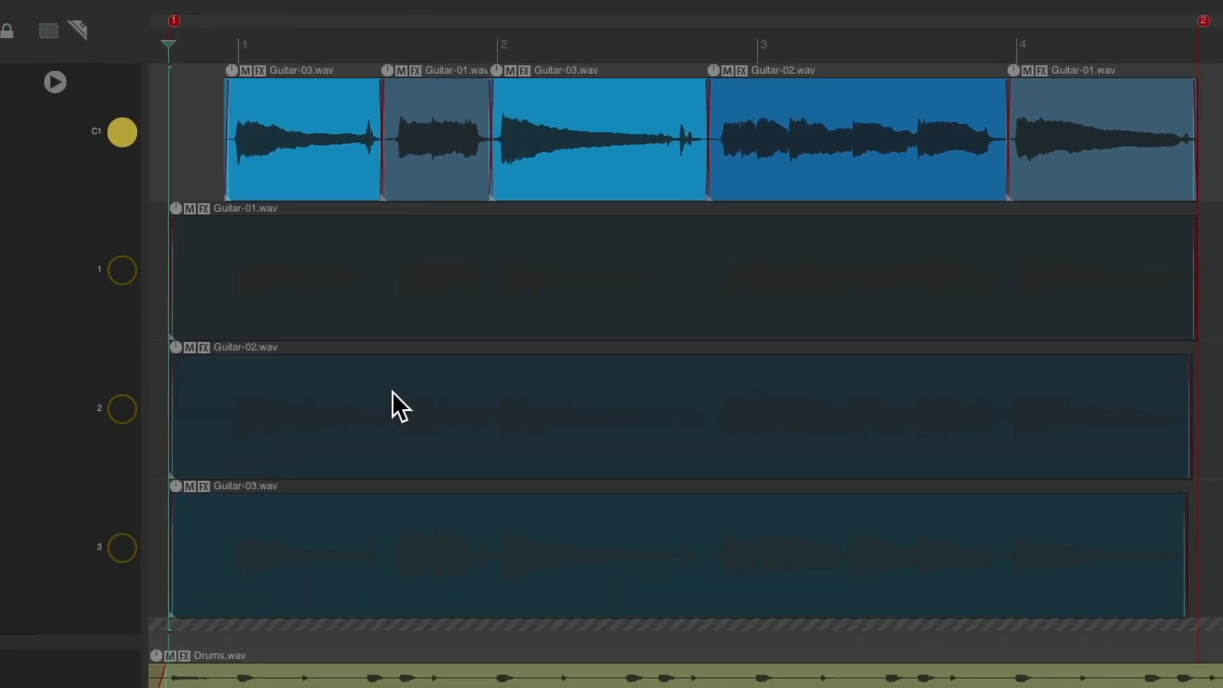
Turn comping on for lane C1, try comping into a new empty lane, and undo it.
click(131, 268)
click(120, 132)
click(121, 132)
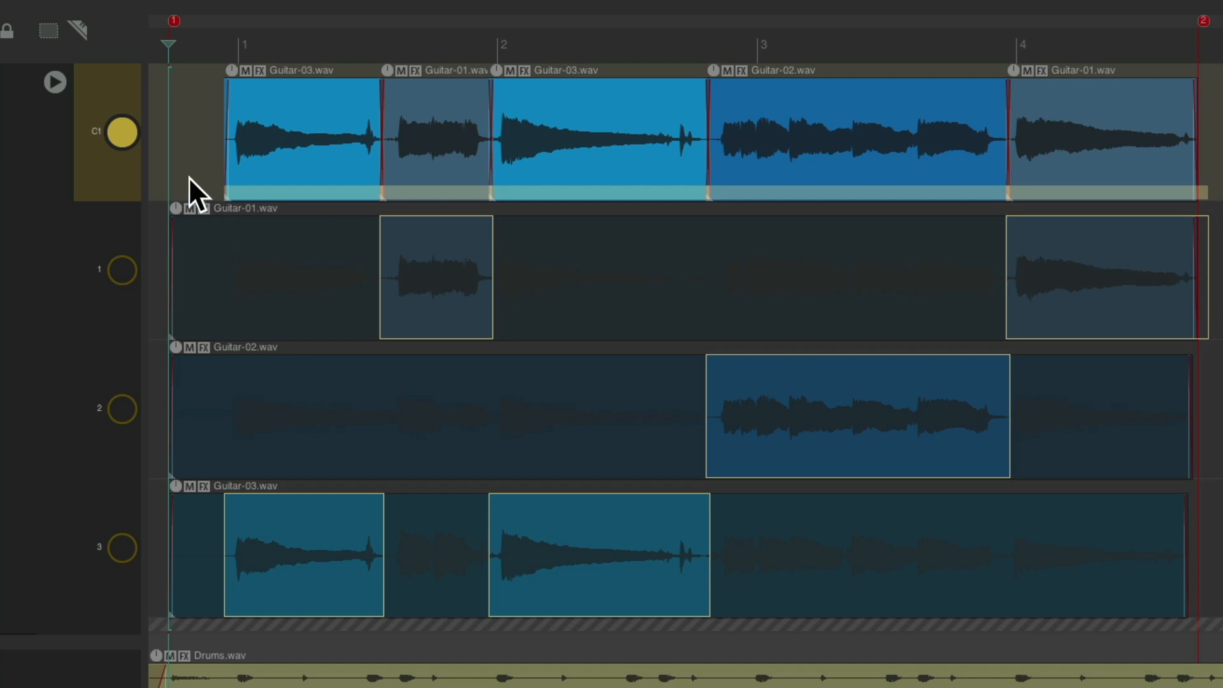
right_click(121, 131)
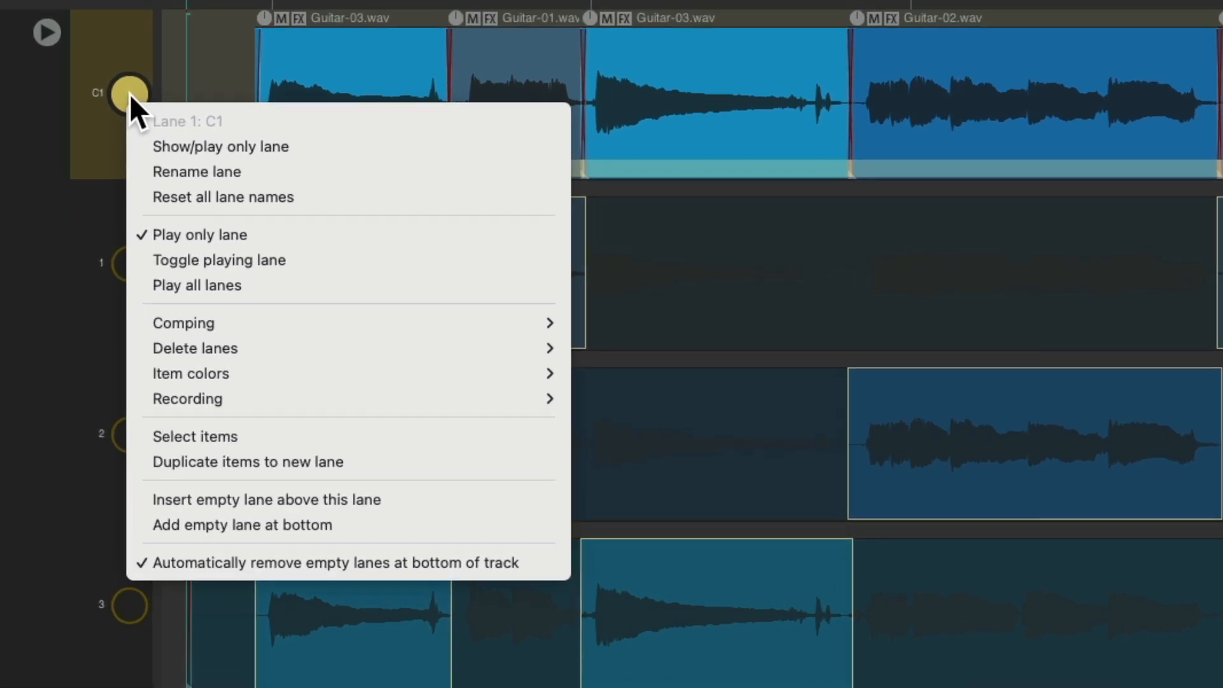
mouse_move(130, 319)
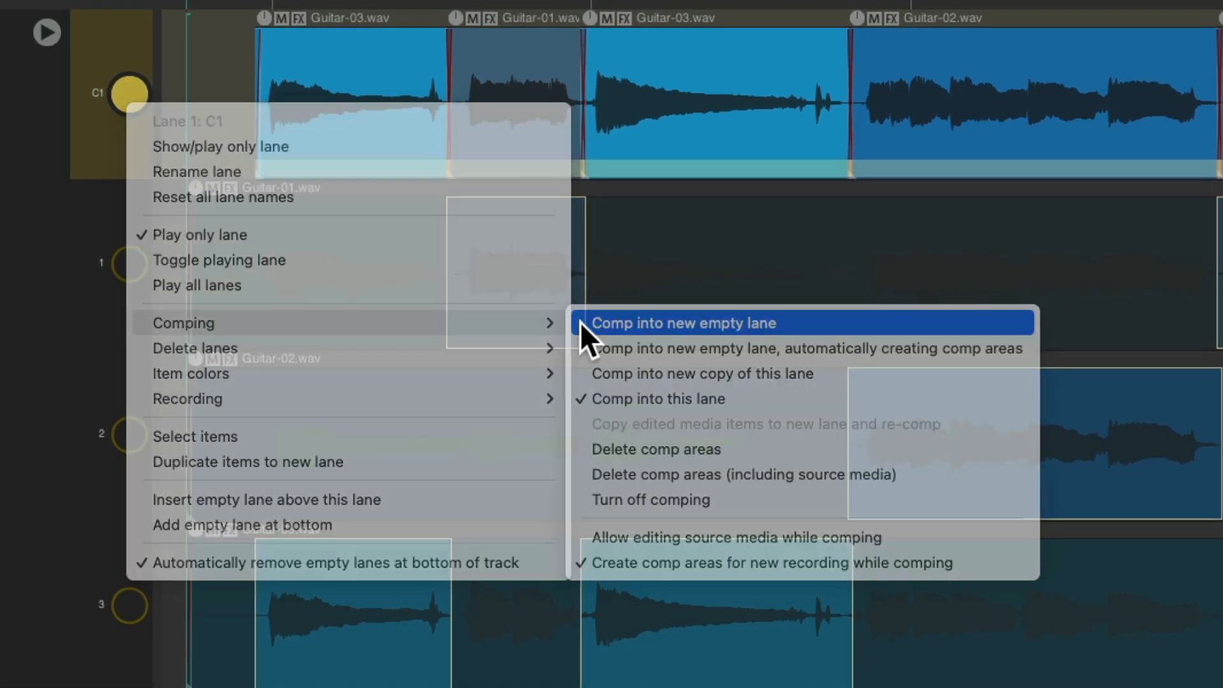
click(579, 322)
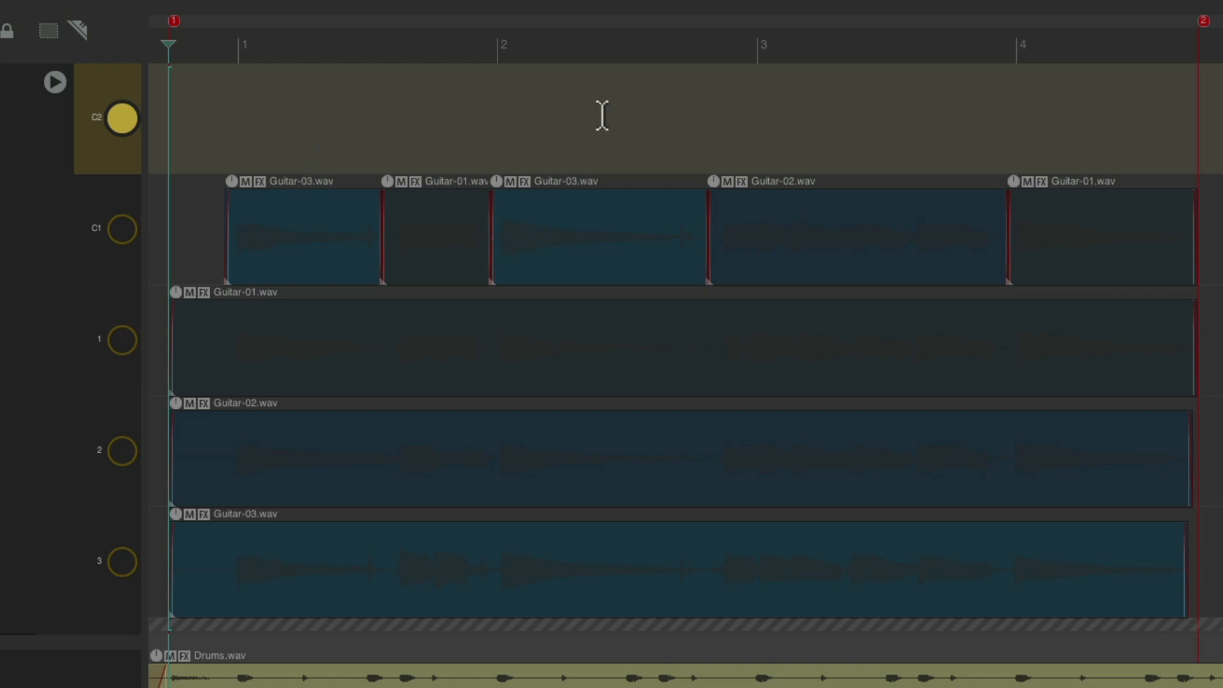
key(ctrl+z)
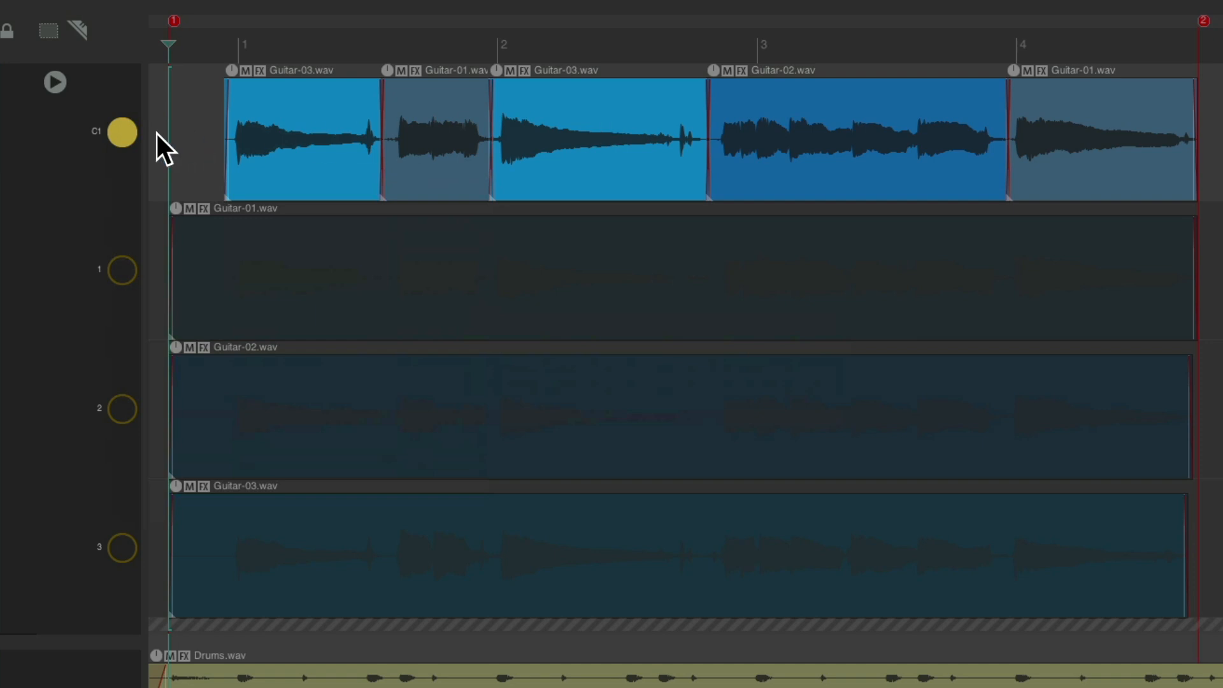
Comp from lane C1 into a new empty lane, automatically creating the comp areas.
right_click(125, 134)
mouse_move(129, 325)
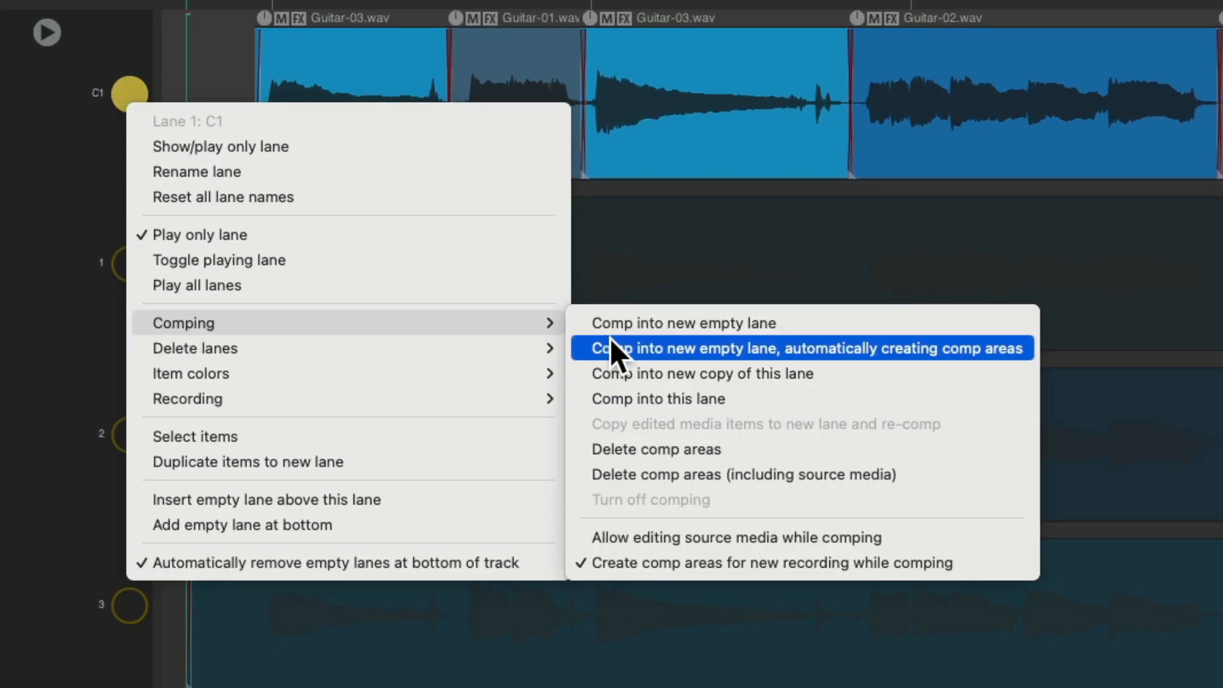
click(813, 351)
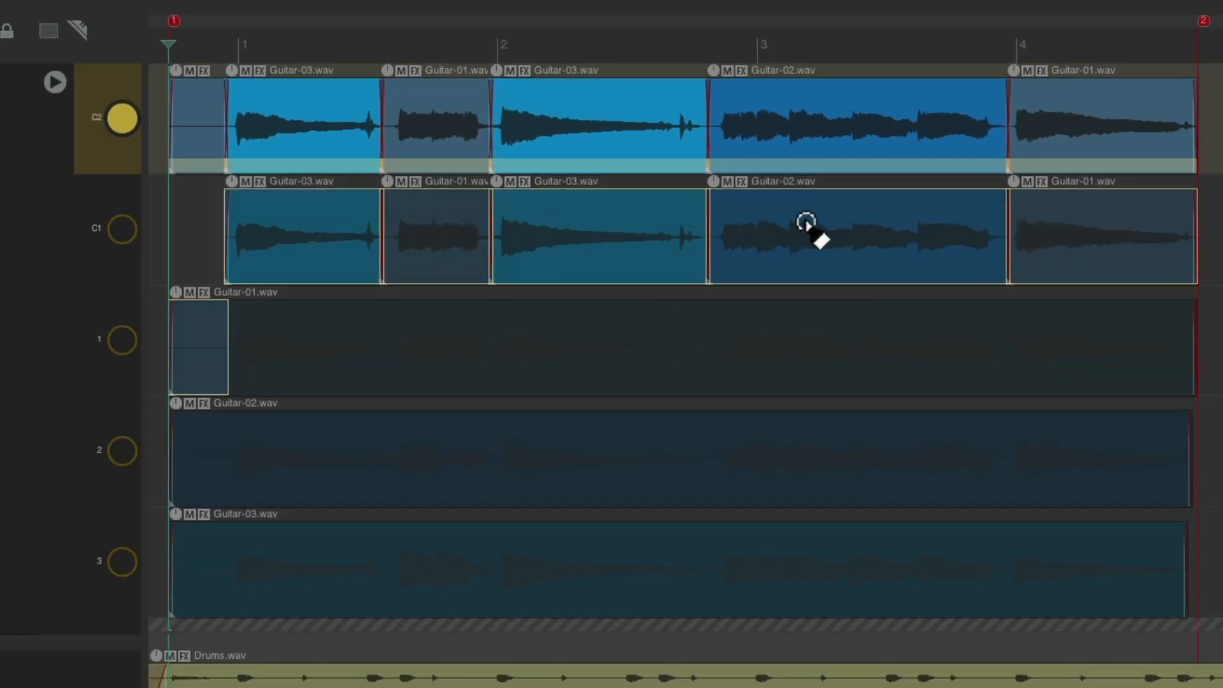
Set lane C2's comp area sources, from the second area on, to lanes 1, 2, 3, 2 and 1.
click(311, 321)
click(439, 448)
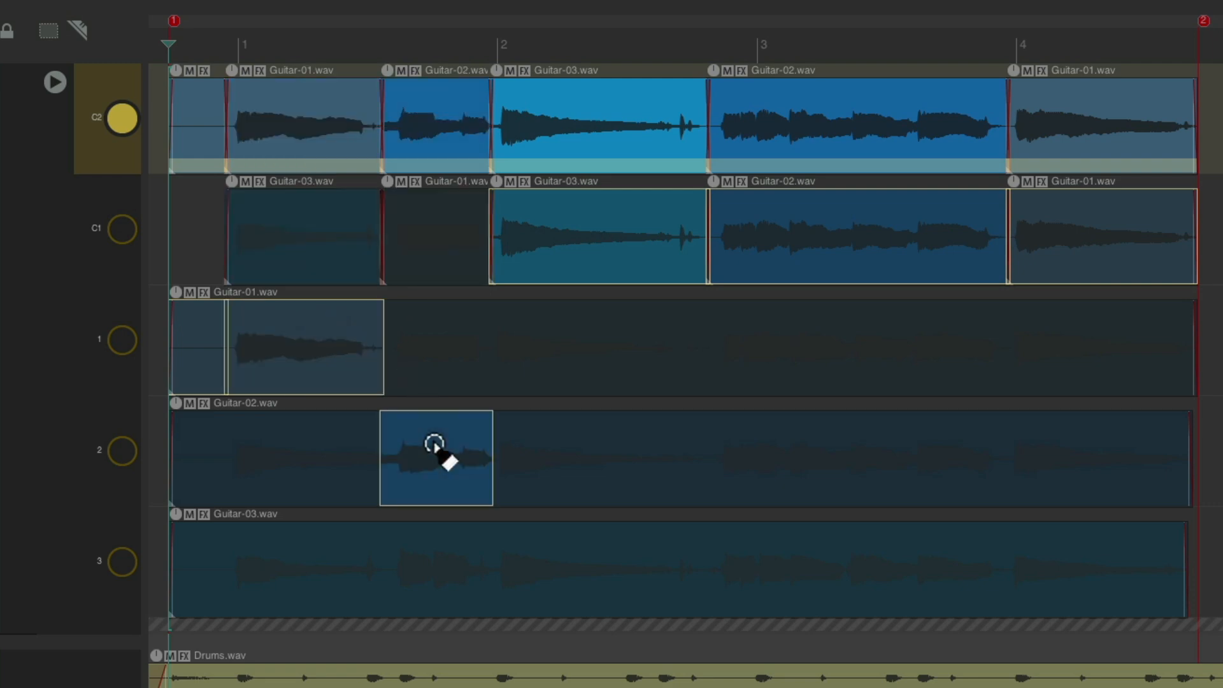
click(588, 544)
click(808, 456)
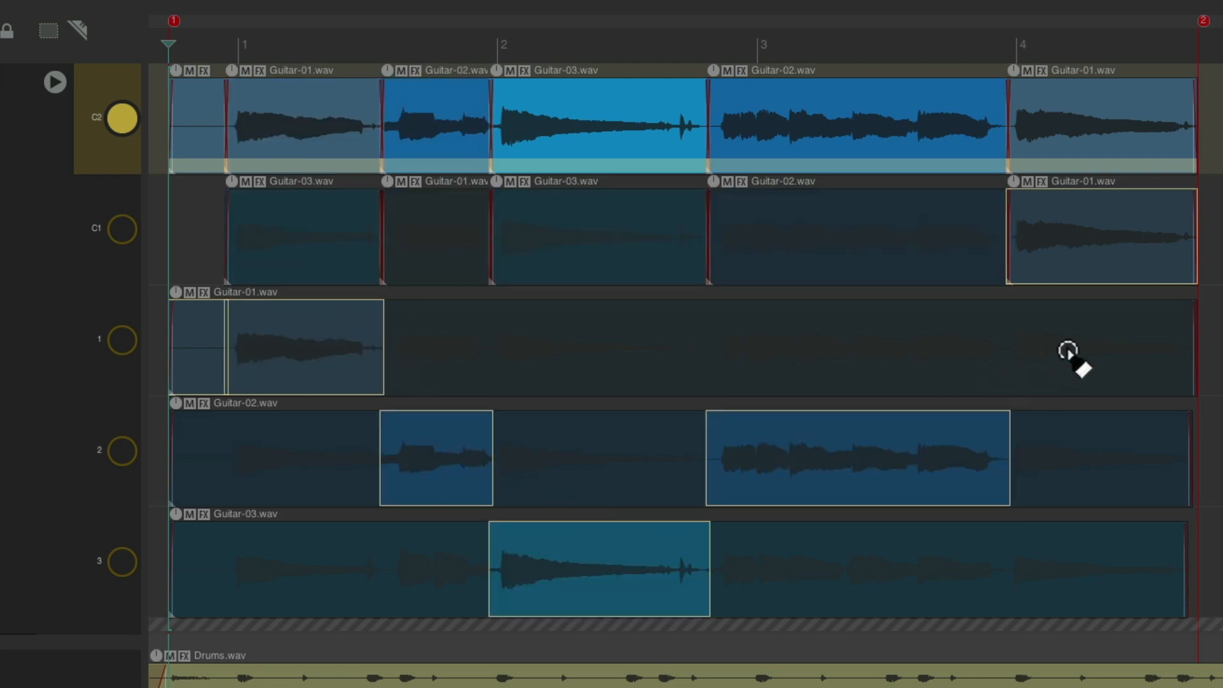
click(1075, 355)
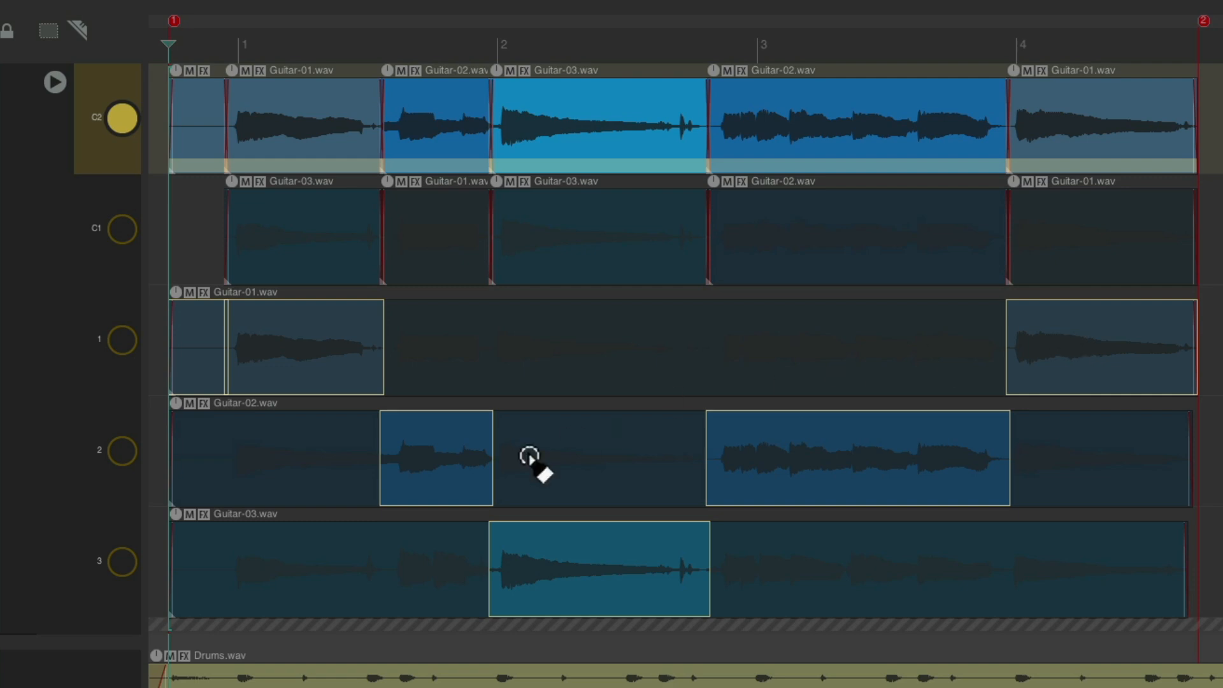
Play back the Guitar track and compare comp lanes C1 and C2 by switching between them, ending on C2.
key(space)
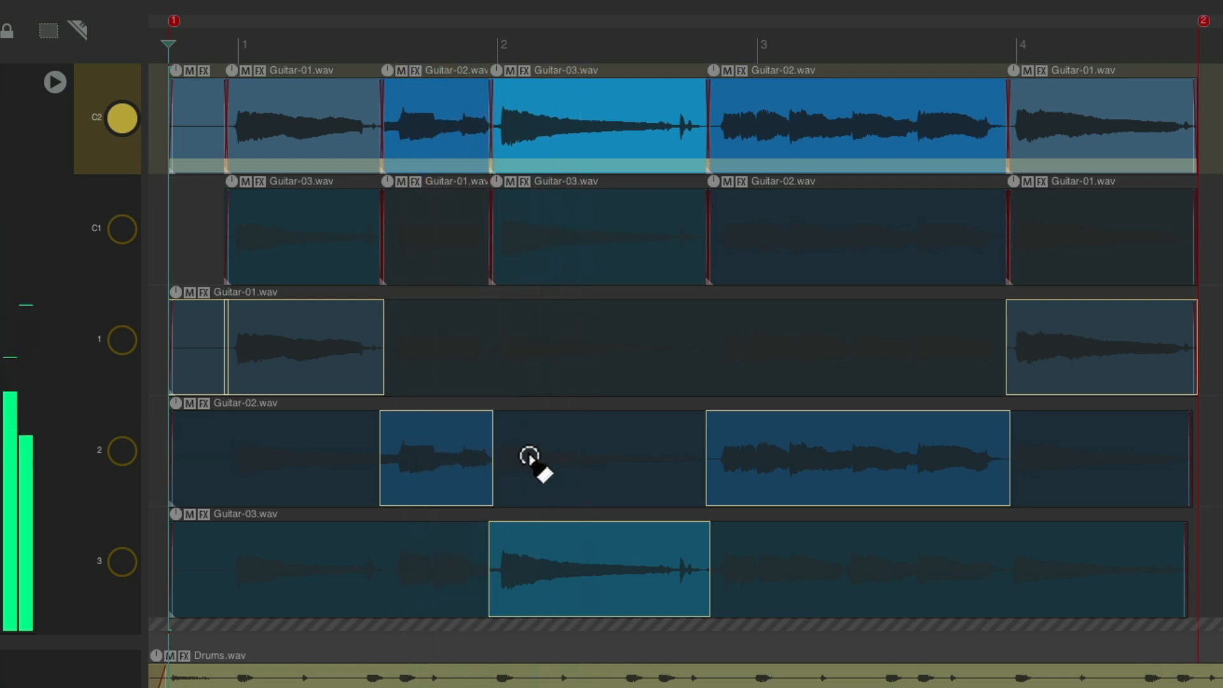
click(121, 232)
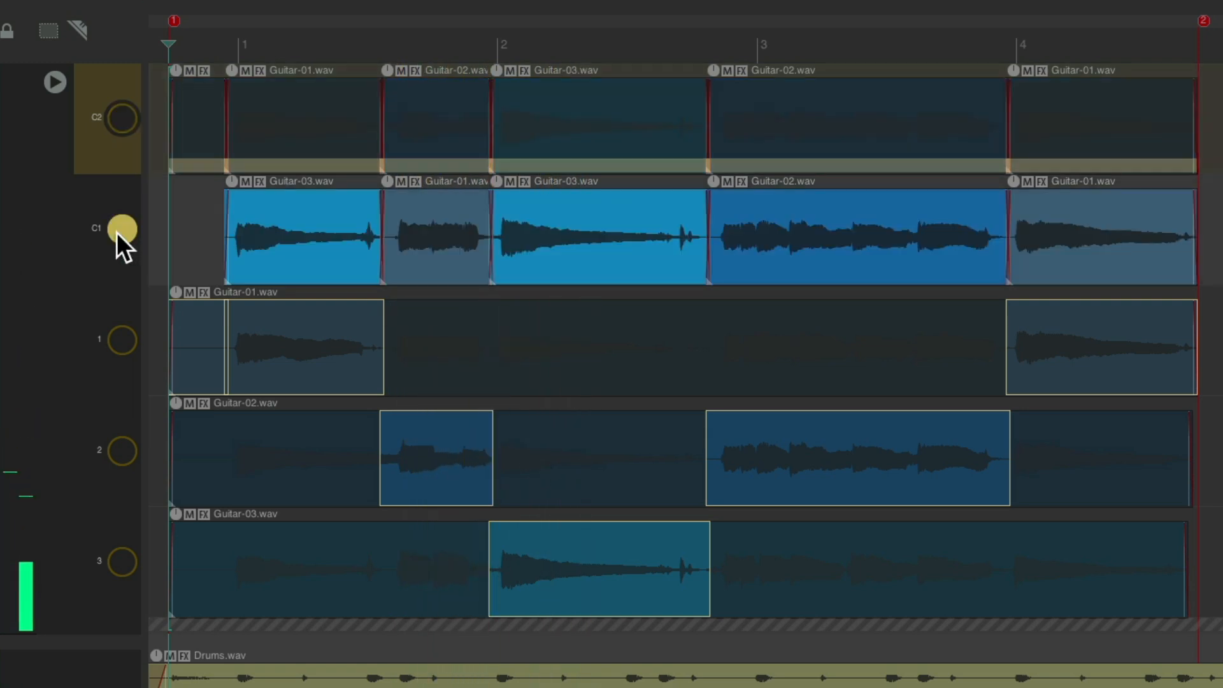
click(122, 129)
click(121, 225)
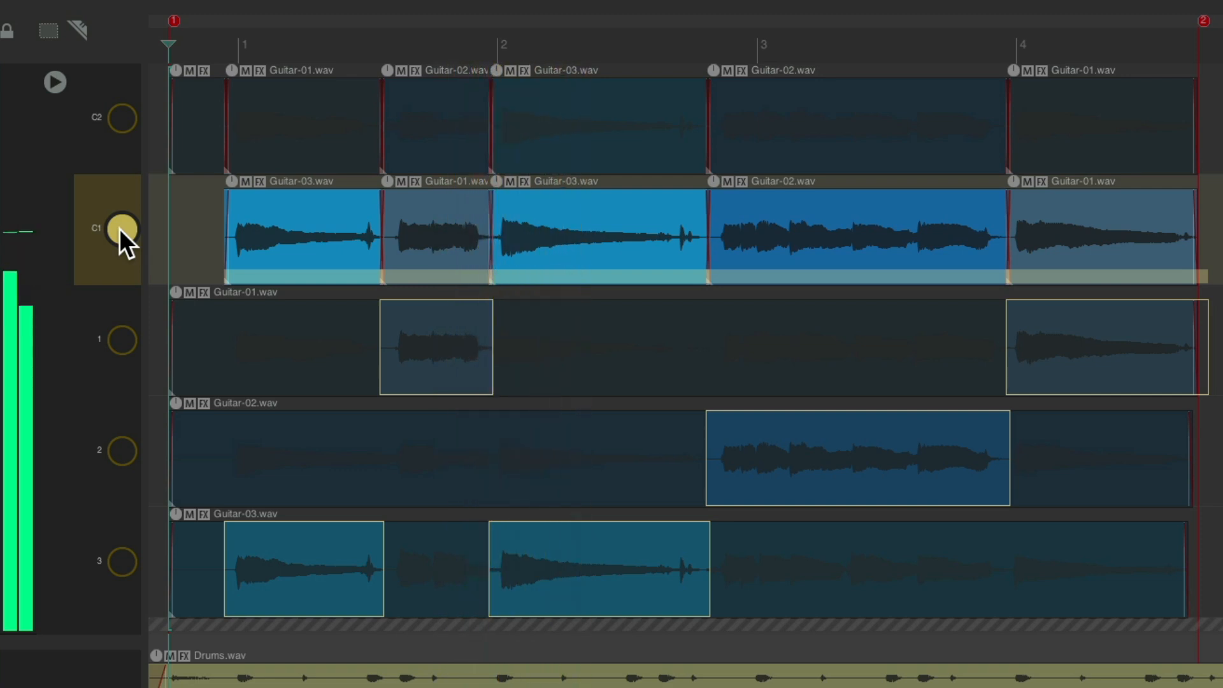
click(121, 120)
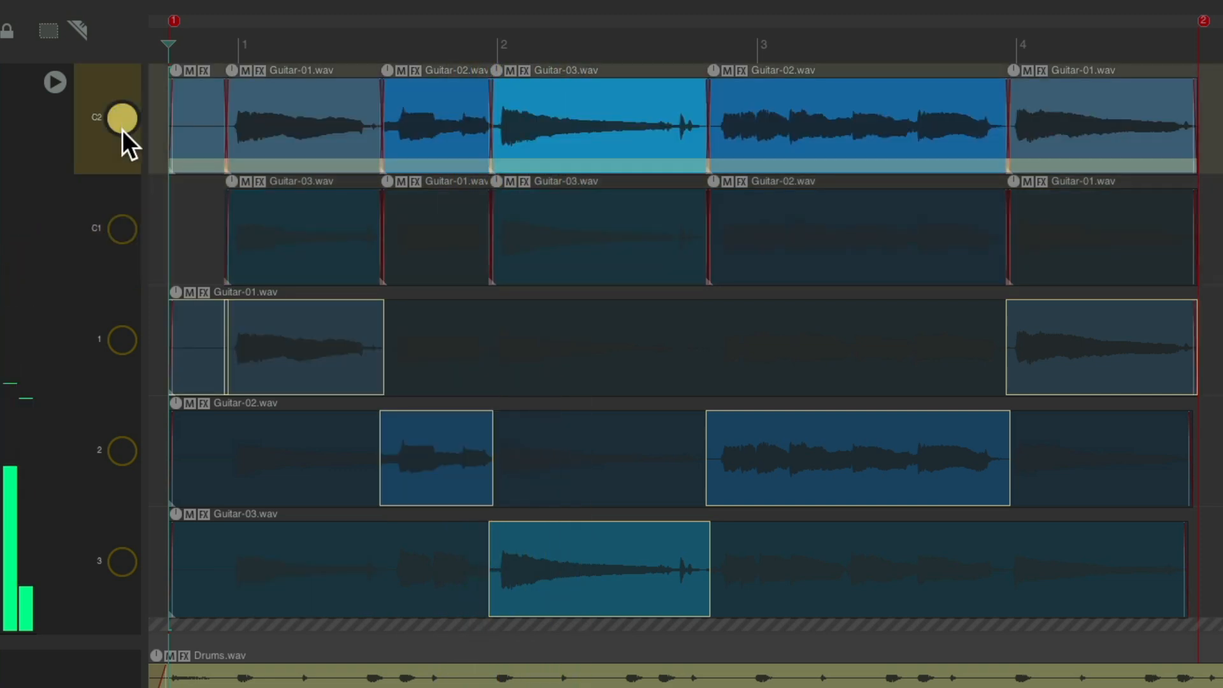
click(121, 228)
click(122, 120)
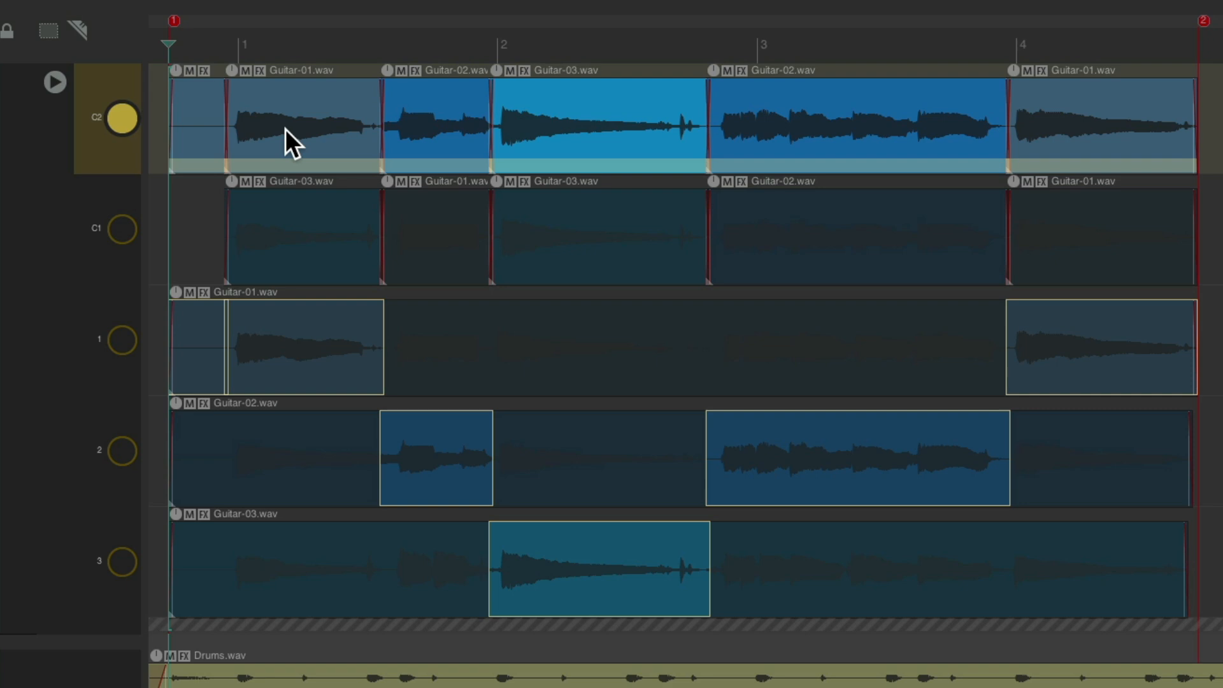
Set lane C2's comp area sources, from the second area on, to lanes 3, C1, 2, 1 and 2, and play lane C1.
click(445, 223)
click(787, 224)
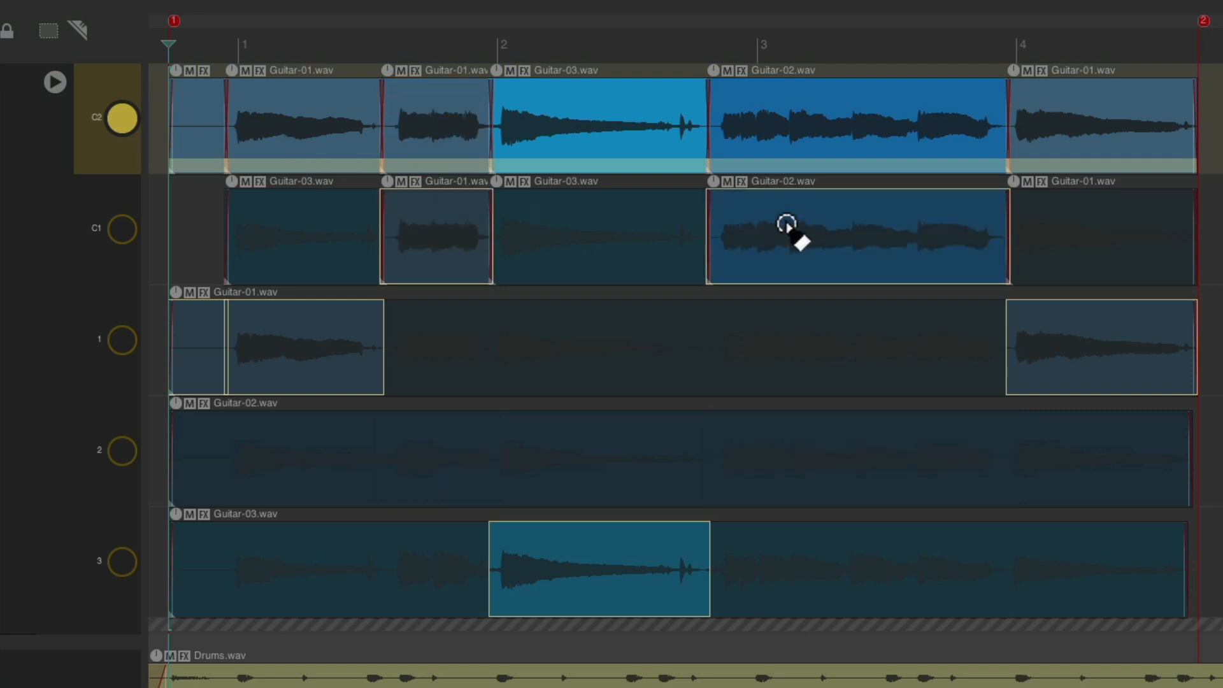
click(1054, 230)
click(805, 328)
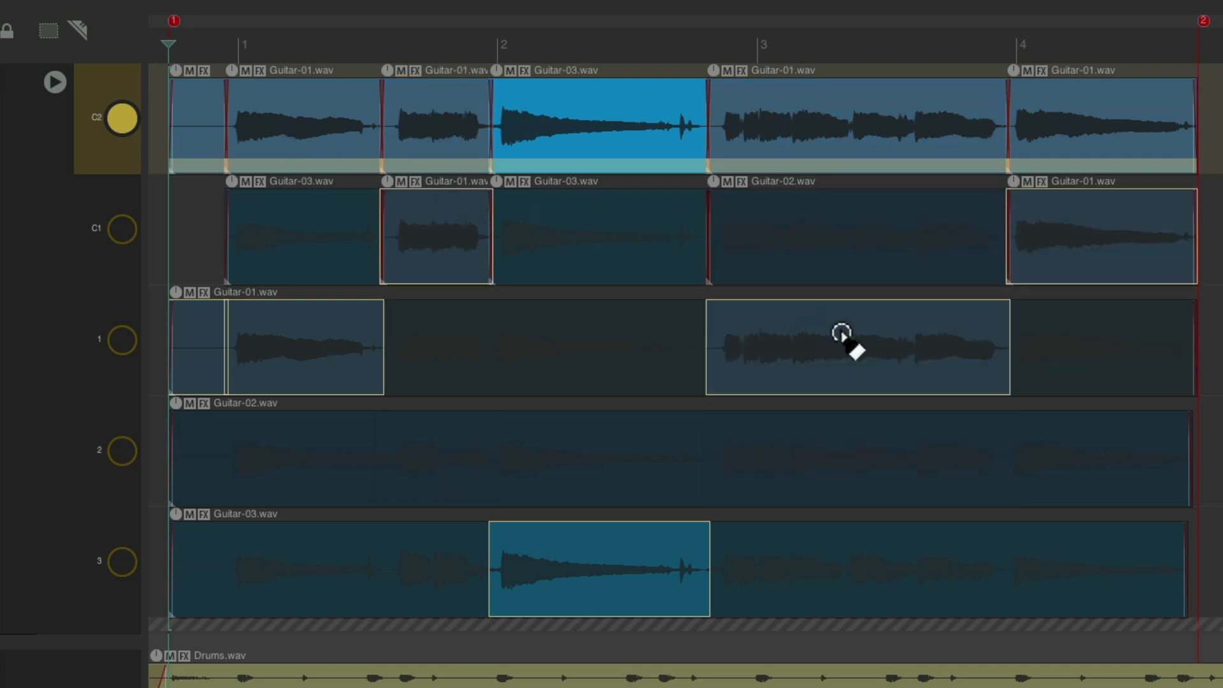
click(1084, 449)
click(609, 440)
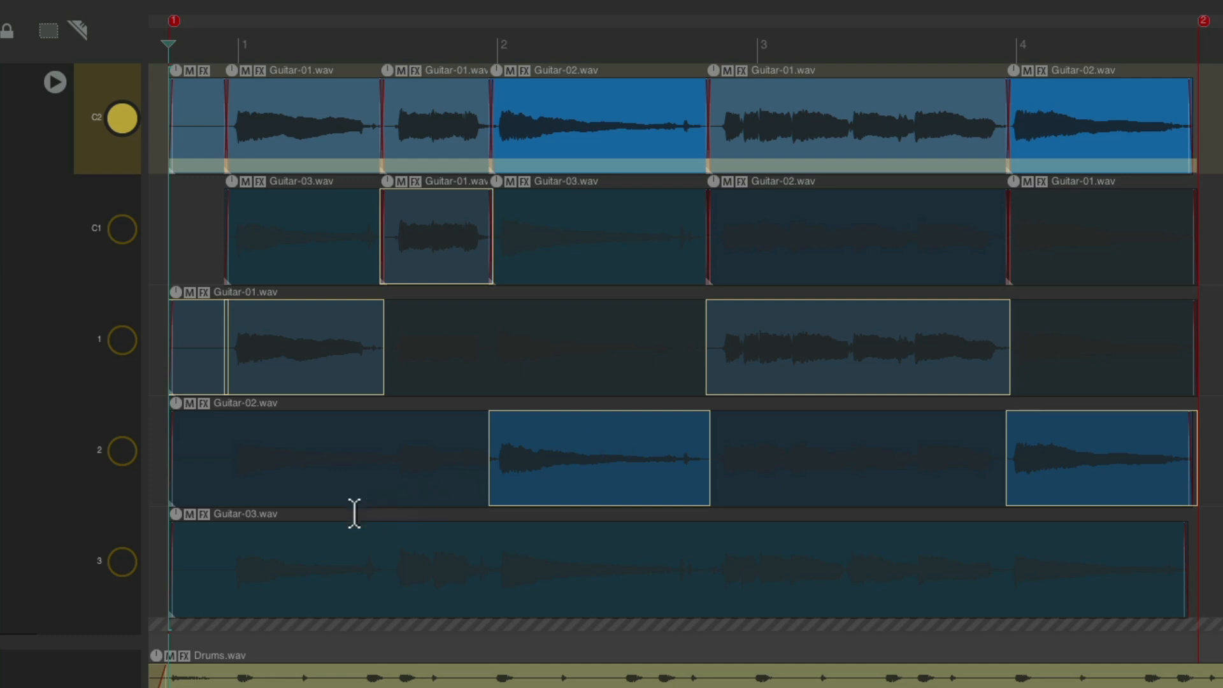
click(333, 546)
click(112, 228)
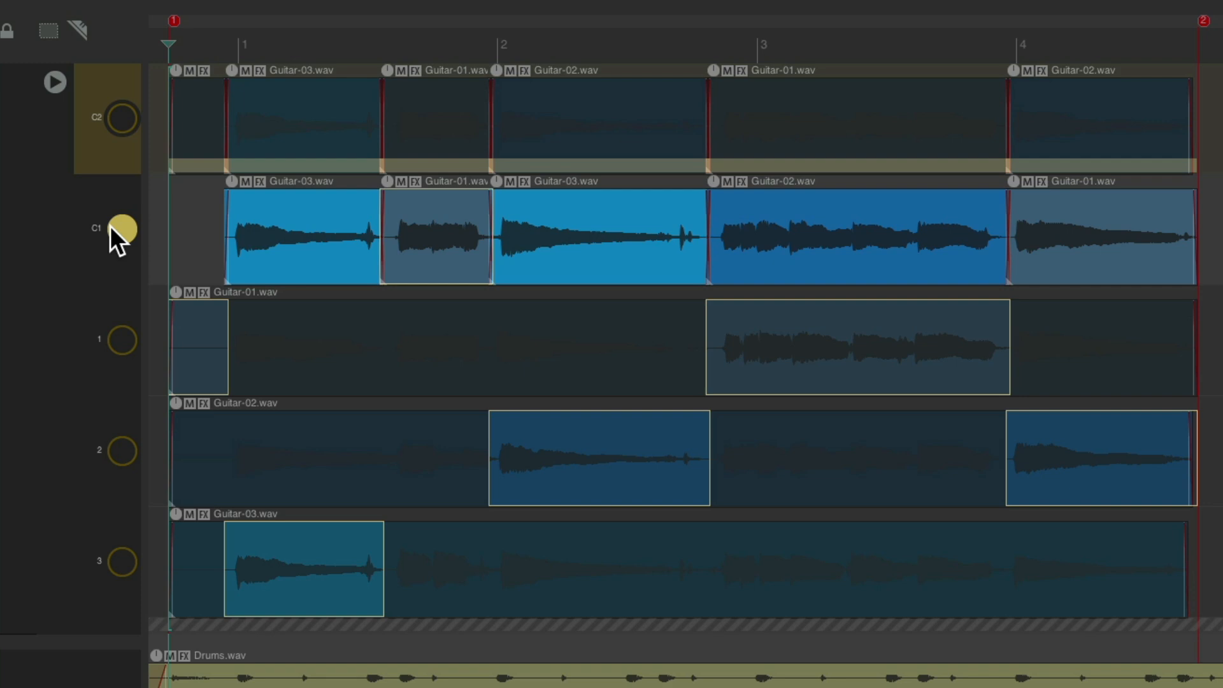
Record three new guitar takes after marker 2, one each into lanes 1, 2 and 3.
scroll(393, 355, right, 10)
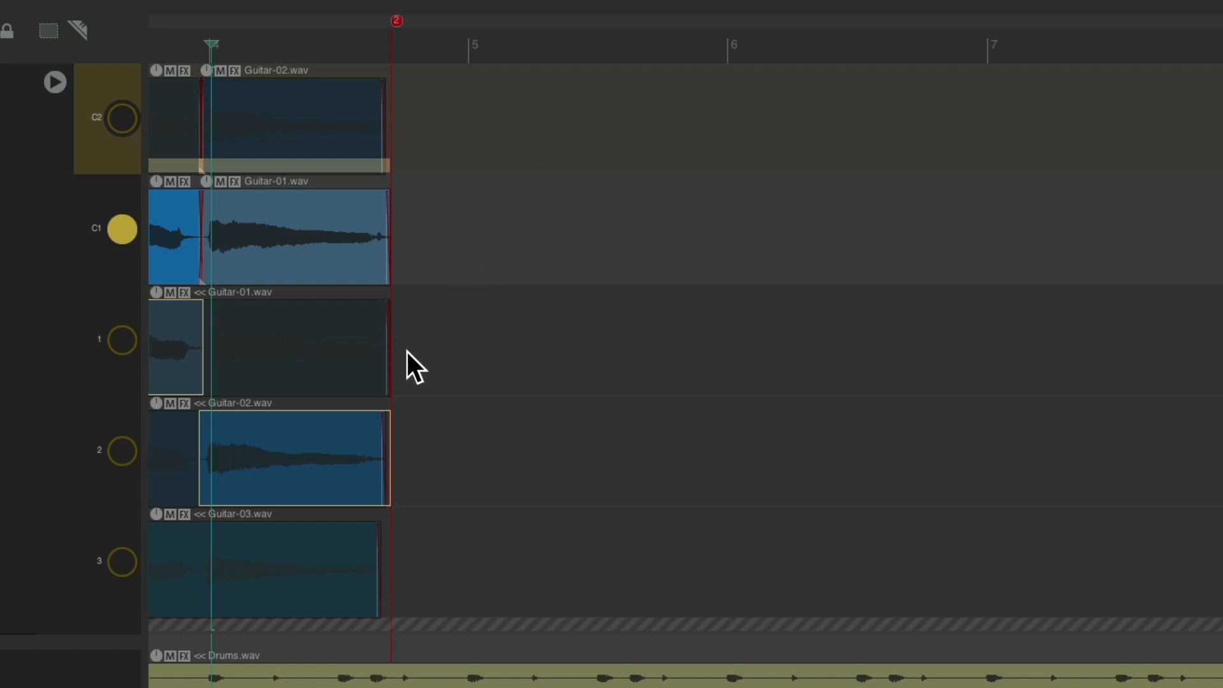
key(space)
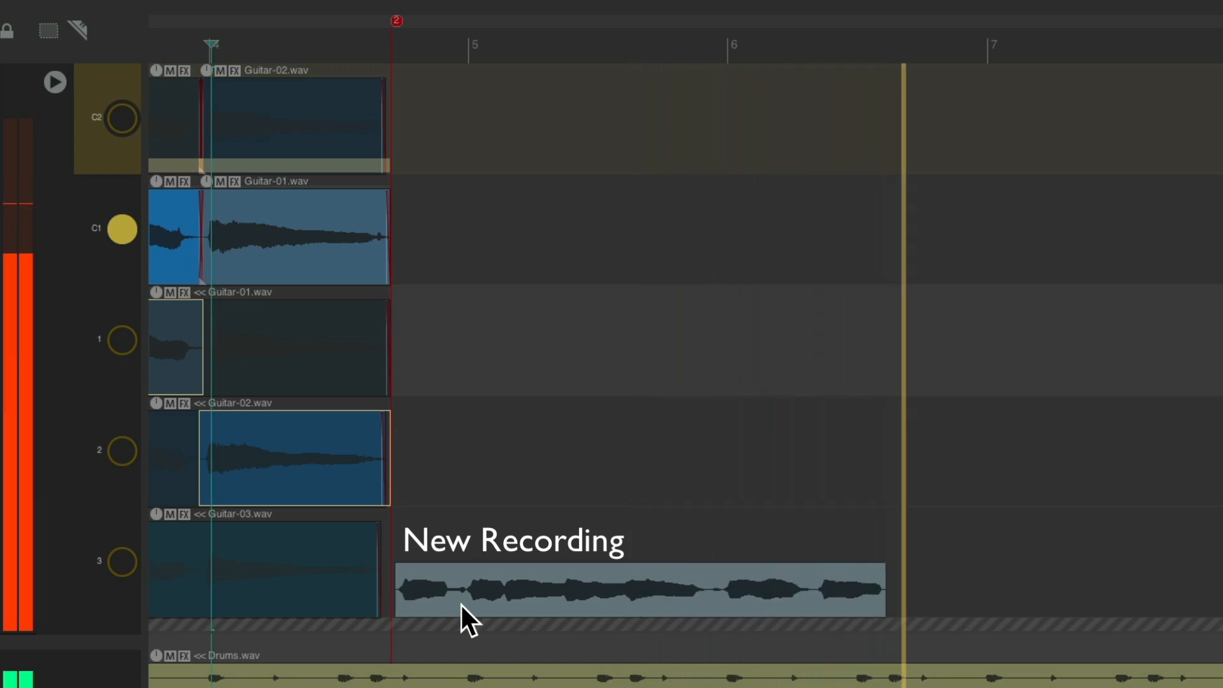
key(space)
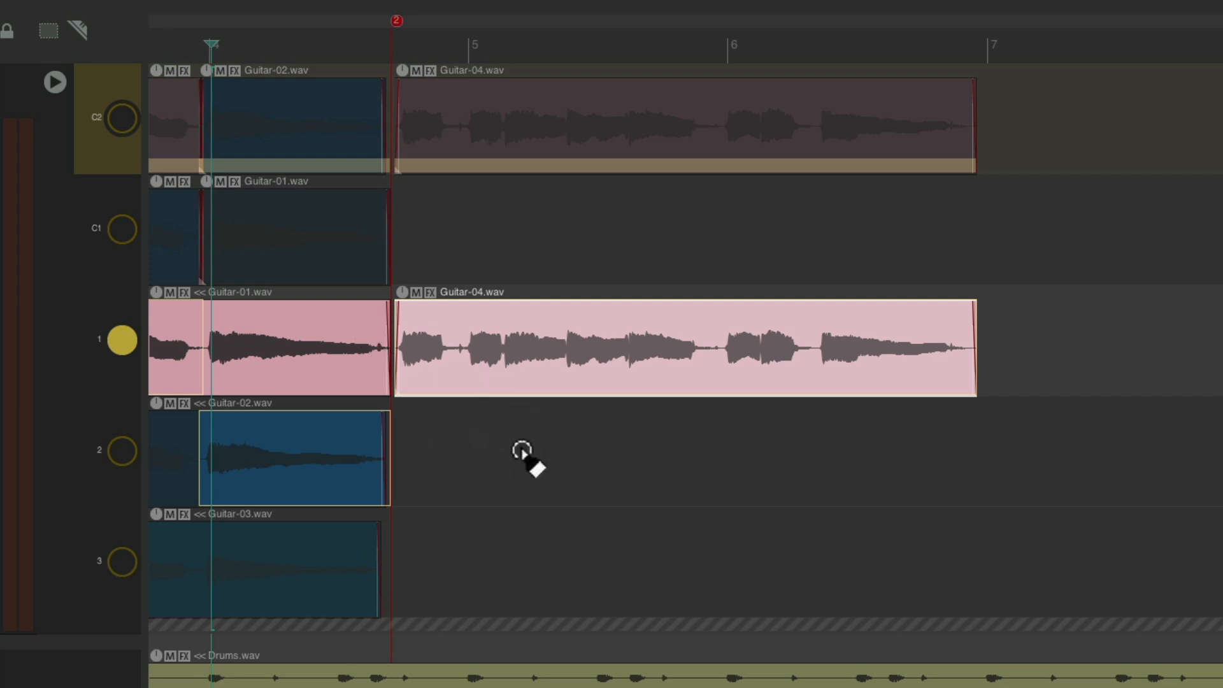
key(space)
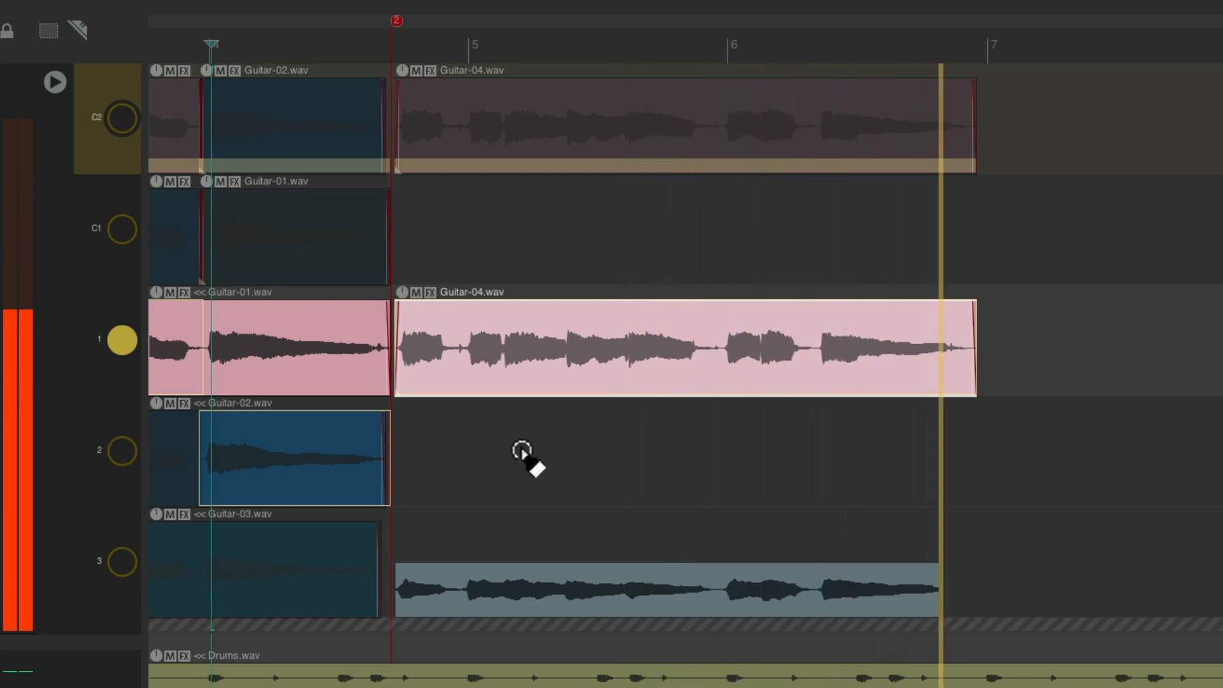
key(space)
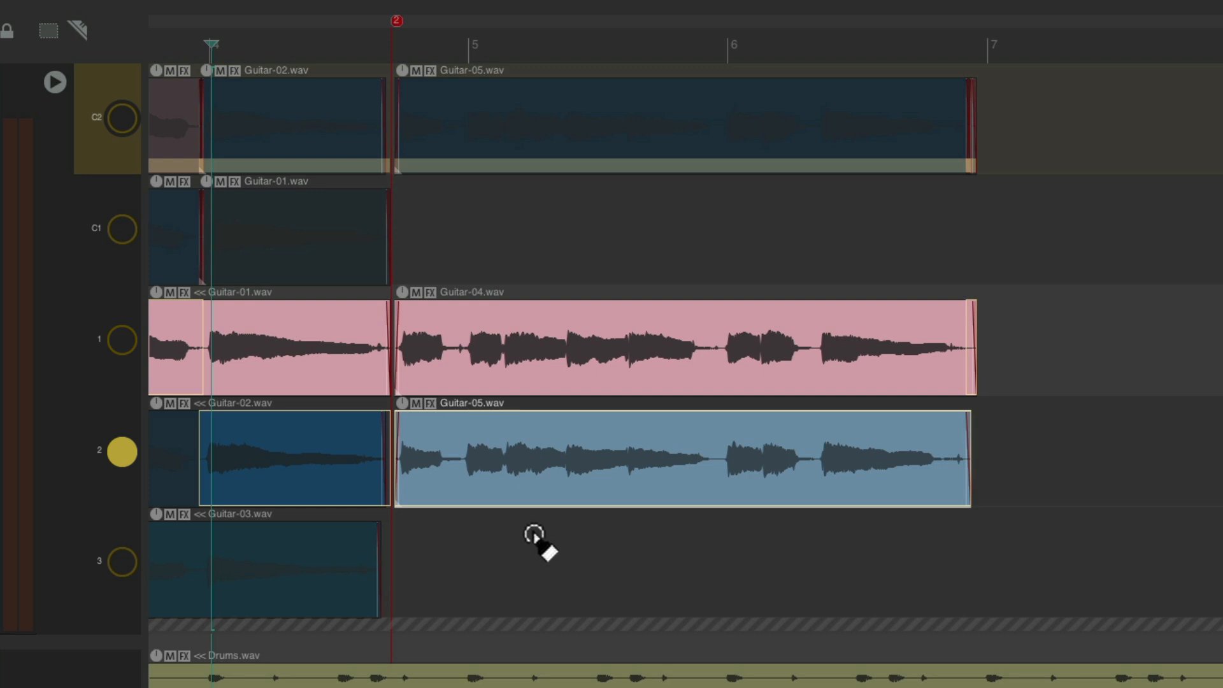
key(space)
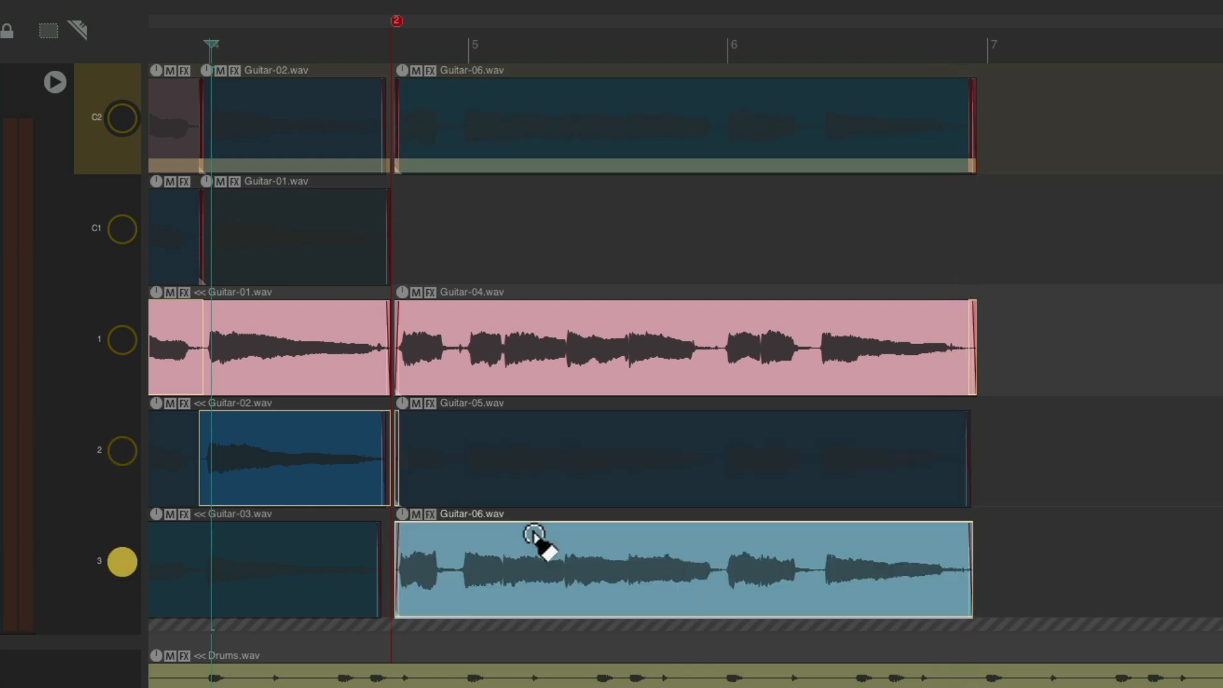
Make C1 the comping lane and build its comp after marker 2 from lanes 3, 1, 2 and 1.
click(122, 117)
click(122, 228)
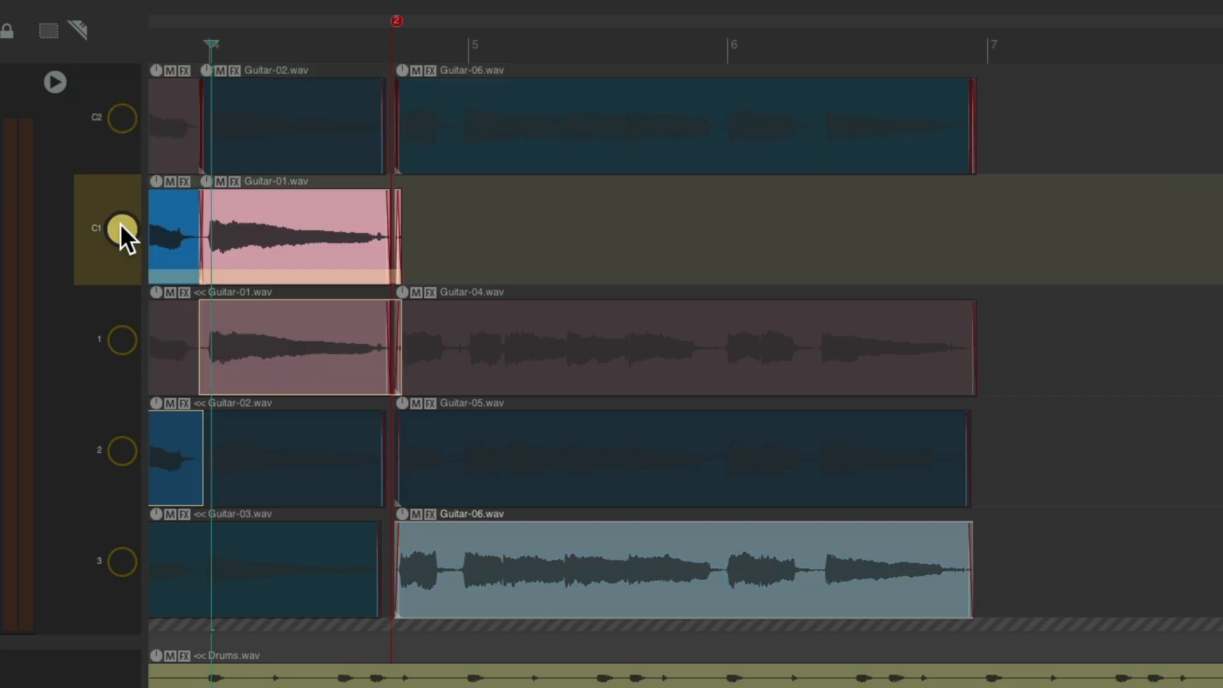
drag(988, 354, 406, 369)
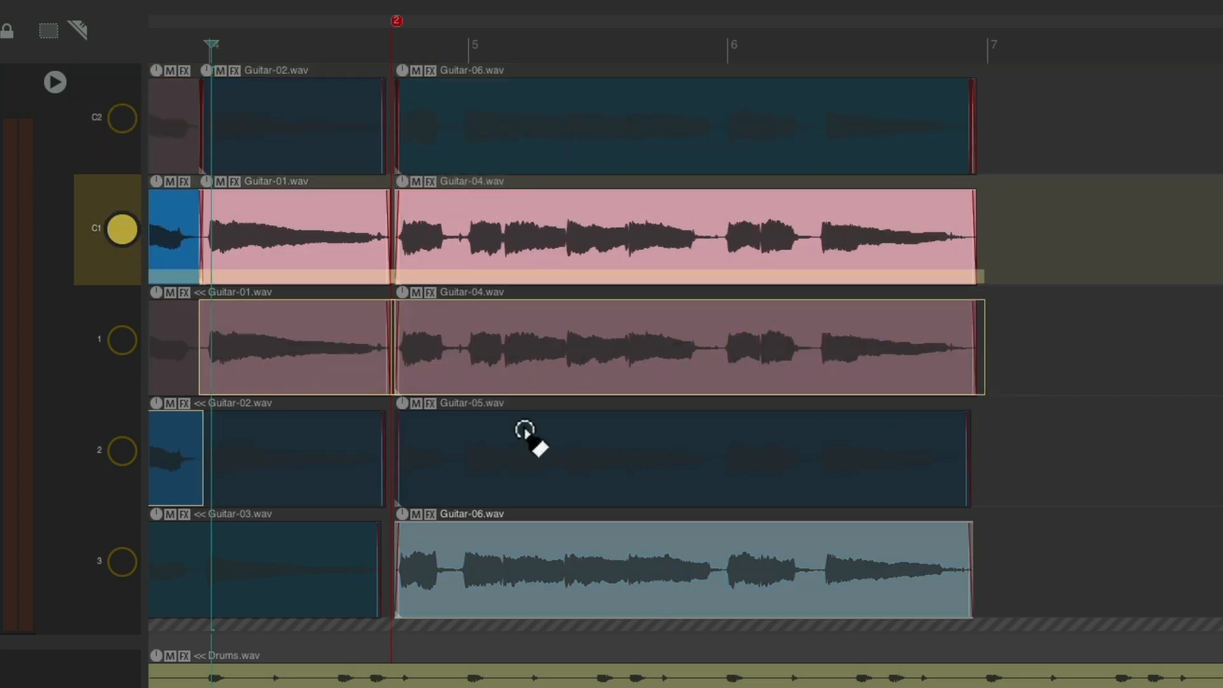
click(524, 426)
click(524, 576)
drag(463, 379, 715, 376)
drag(726, 491, 972, 369)
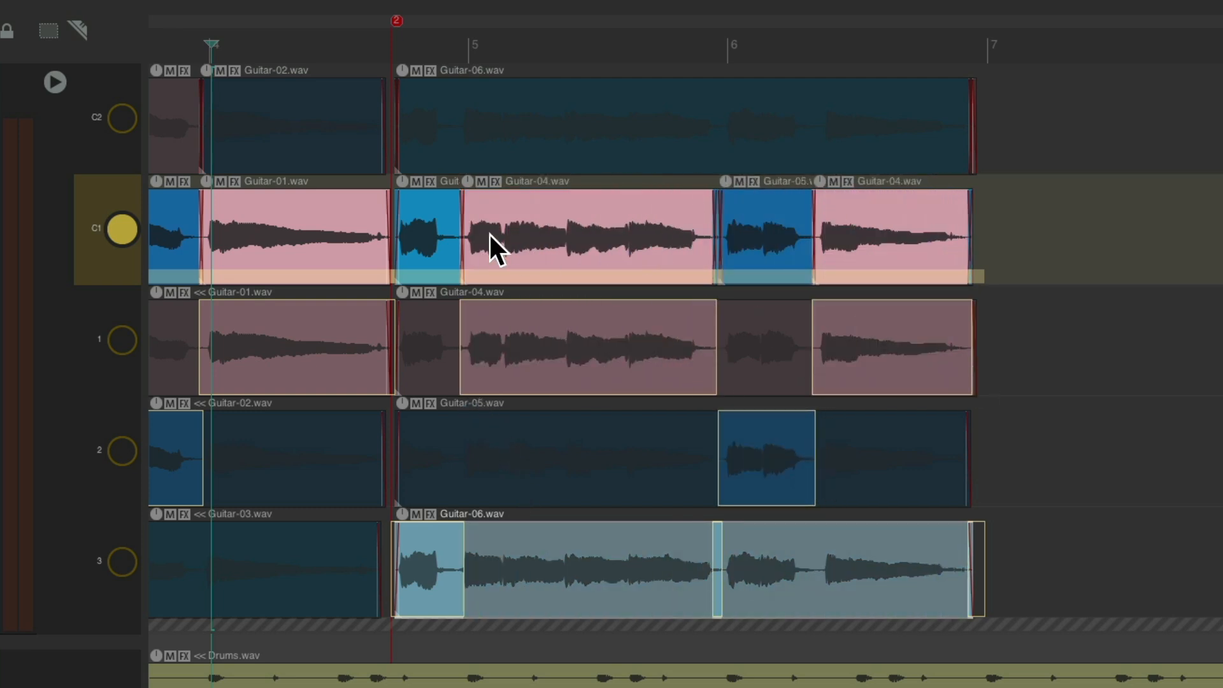
Play from marker 2 and set C1's first comp area there to lane 1 and the second to lane 3.
key(2)
key(space)
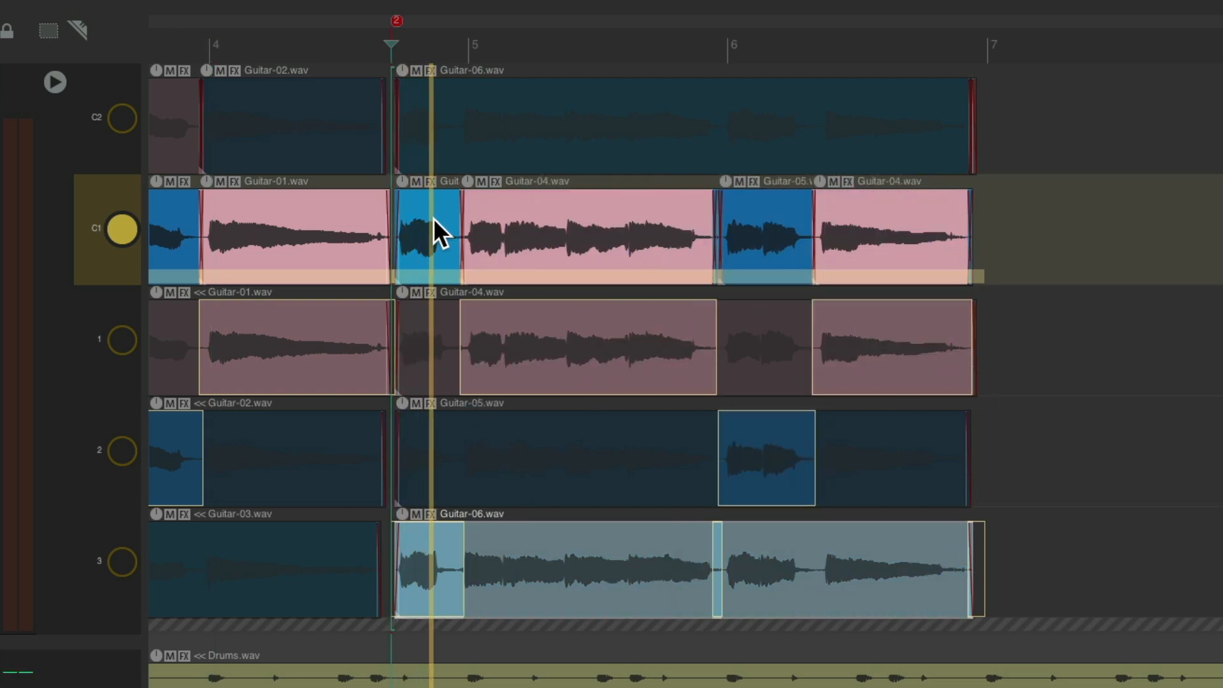
key(space)
click(553, 442)
key(space)
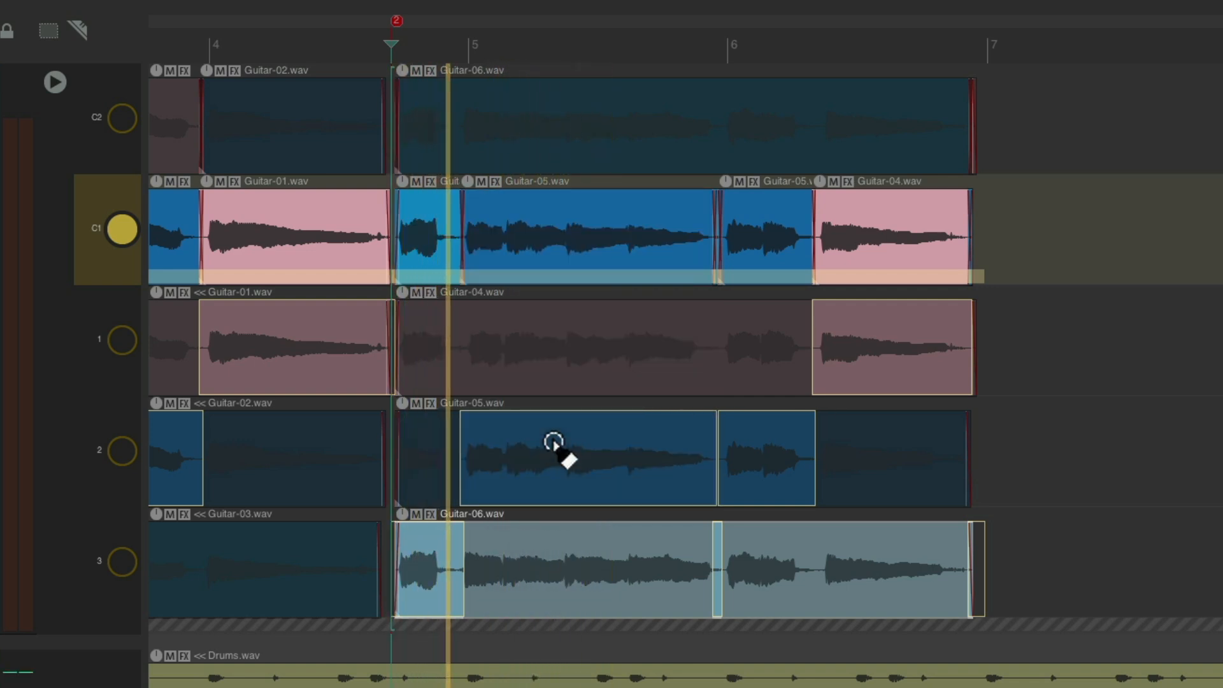
click(430, 338)
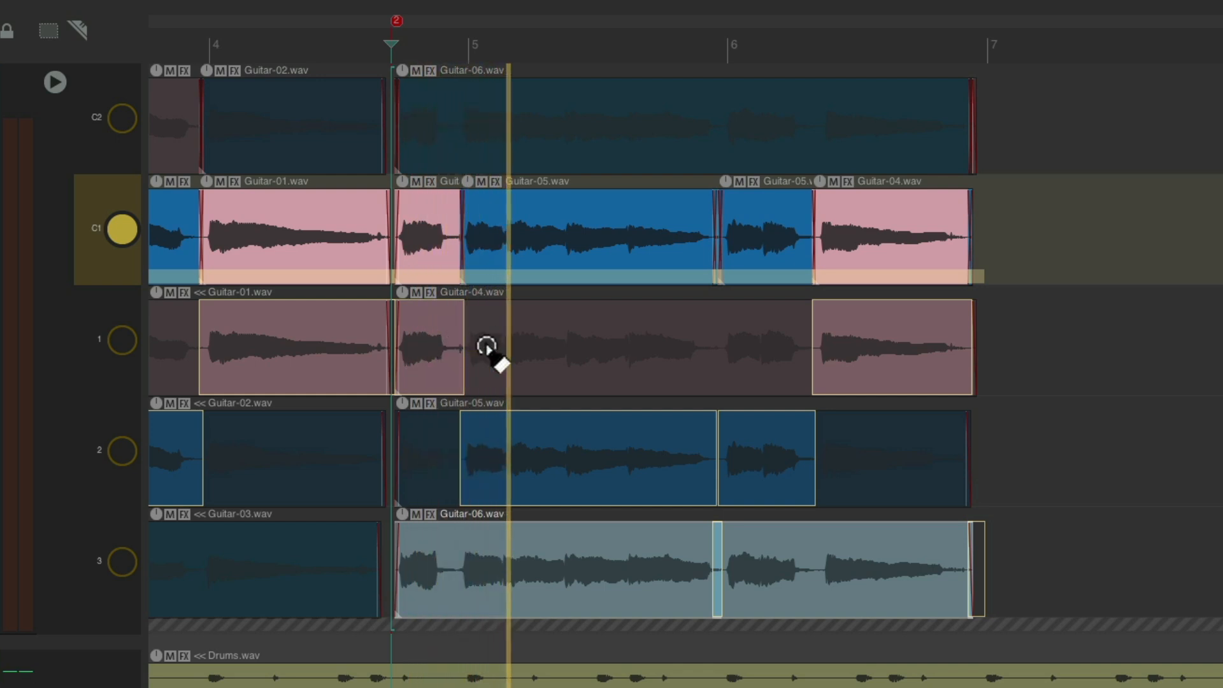
click(602, 538)
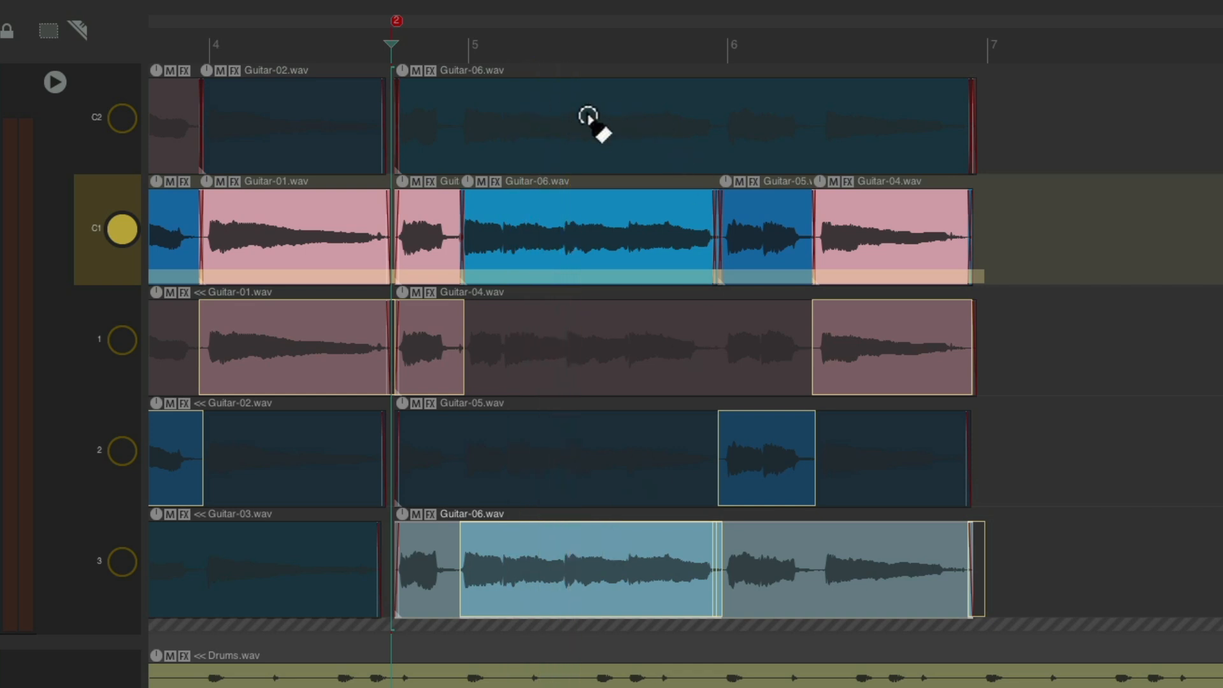
Make C2 the comping lane, build its comp after marker 2 from lanes C1, 1, 2 and 3, and play it back.
click(125, 121)
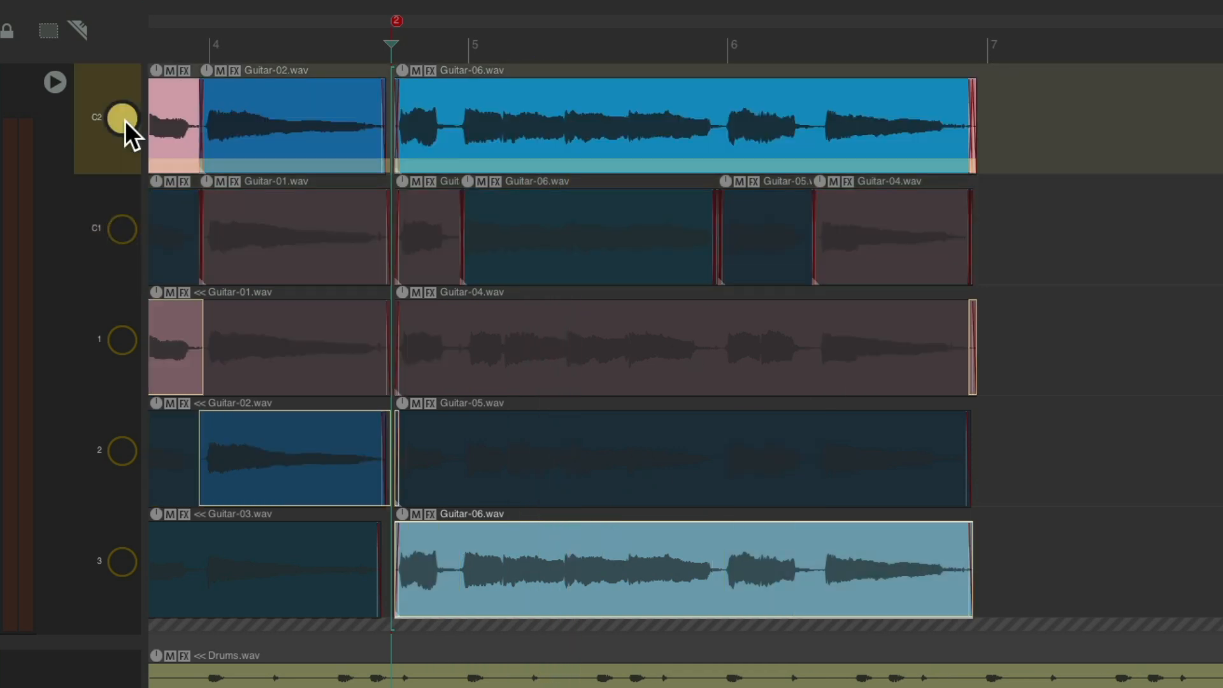
click(494, 250)
drag(459, 369, 714, 361)
drag(718, 471, 809, 472)
drag(811, 579, 952, 577)
key(space)
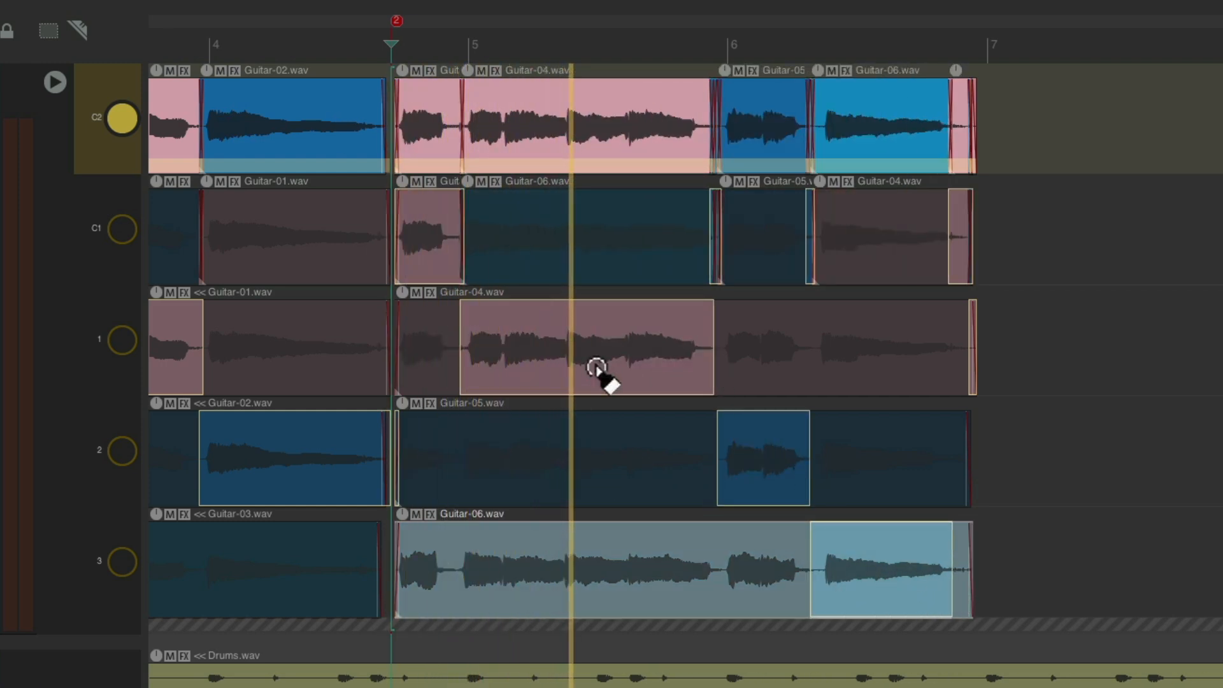
key(space)
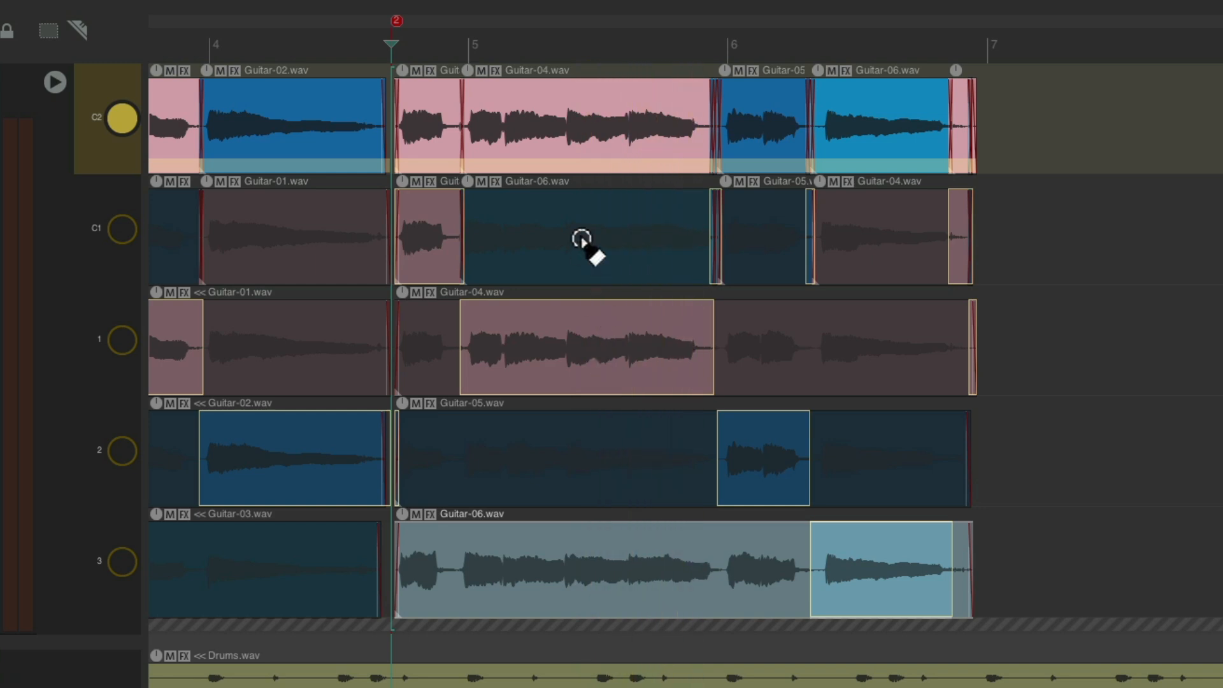
Turn off comping and compare comp lanes C2 and C1 by switching between them, ending on C2.
click(120, 115)
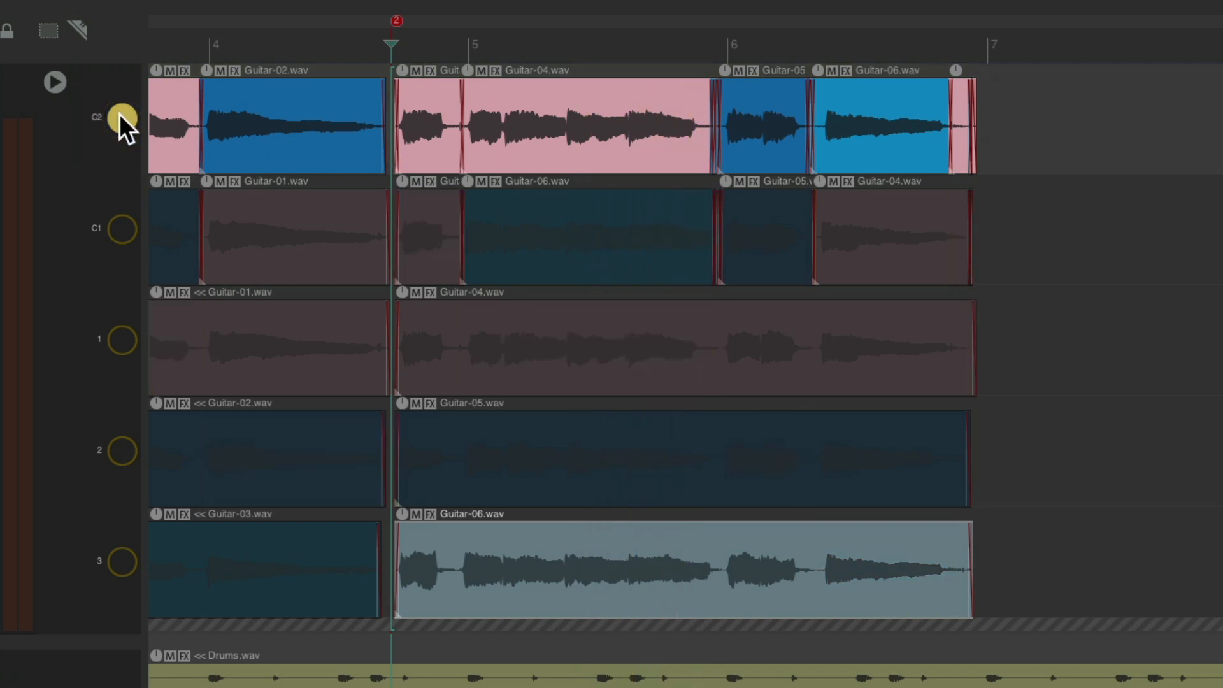
click(120, 230)
click(120, 120)
Set lane 2 to be recorded into and undo the trial take recorded over its item after marker 2.
click(123, 451)
right_click(123, 451)
mouse_move(131, 687)
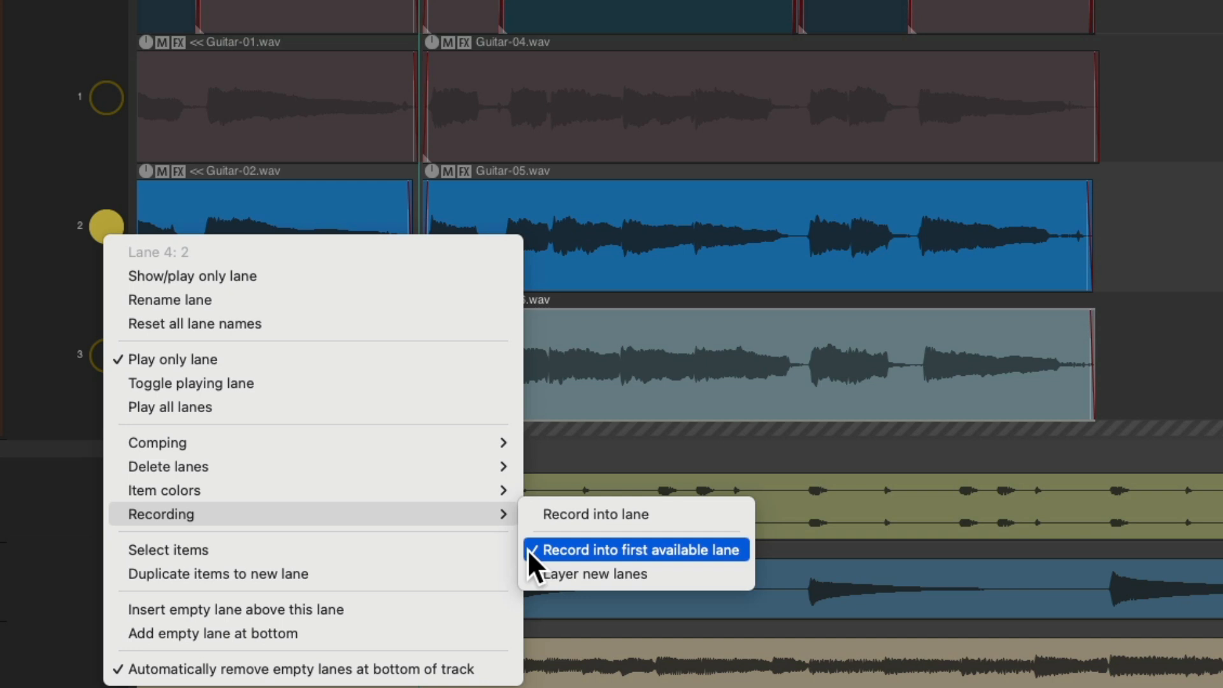
click(530, 514)
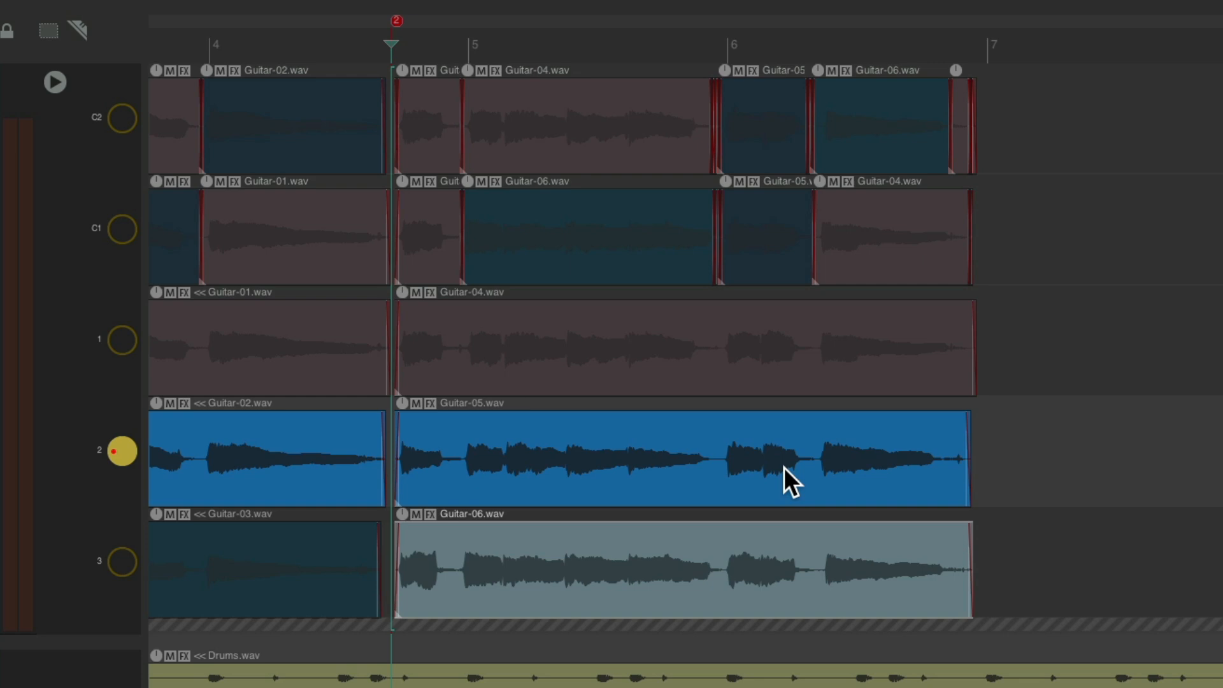
key(space)
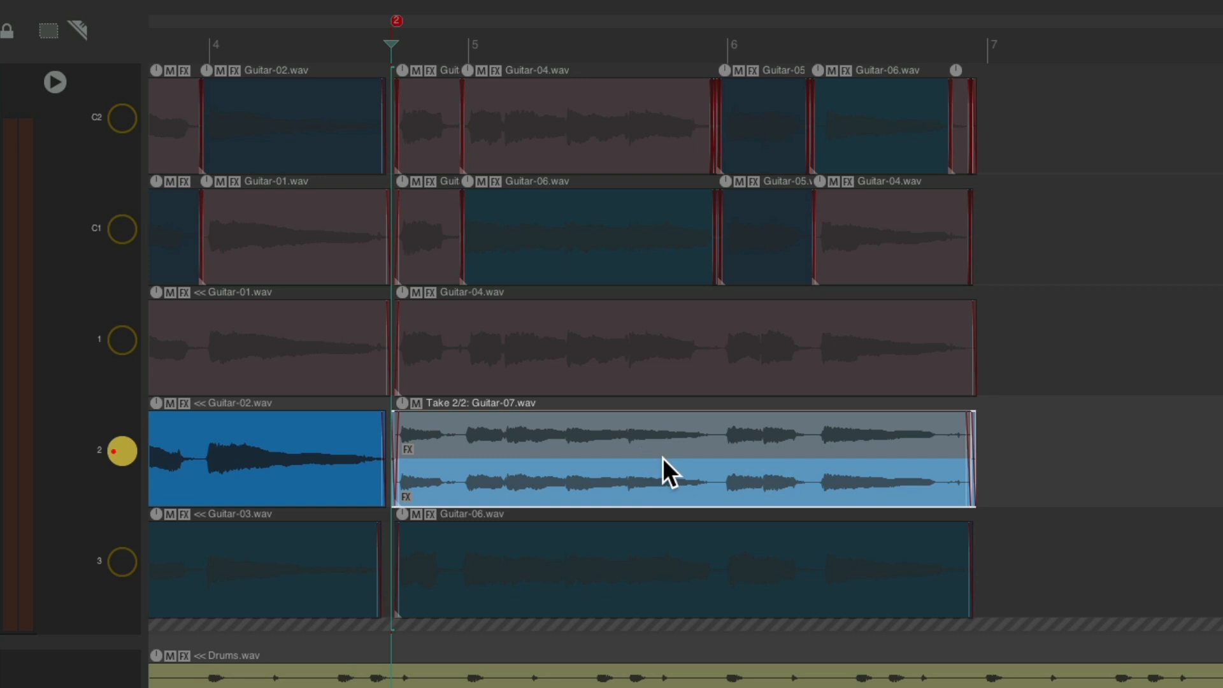
key(ctrl+z)
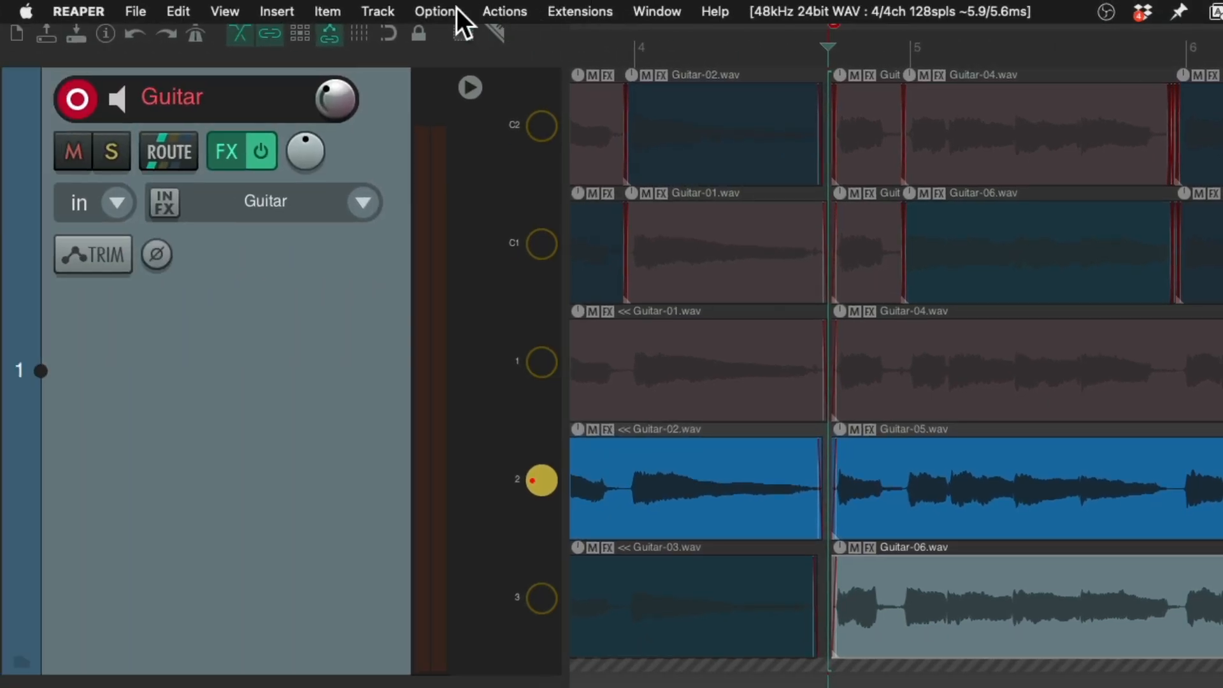
Set overlapping recordings to trim existing items (tape mode) and record a replacement take over lane 2's item after marker 2.
click(454, 10)
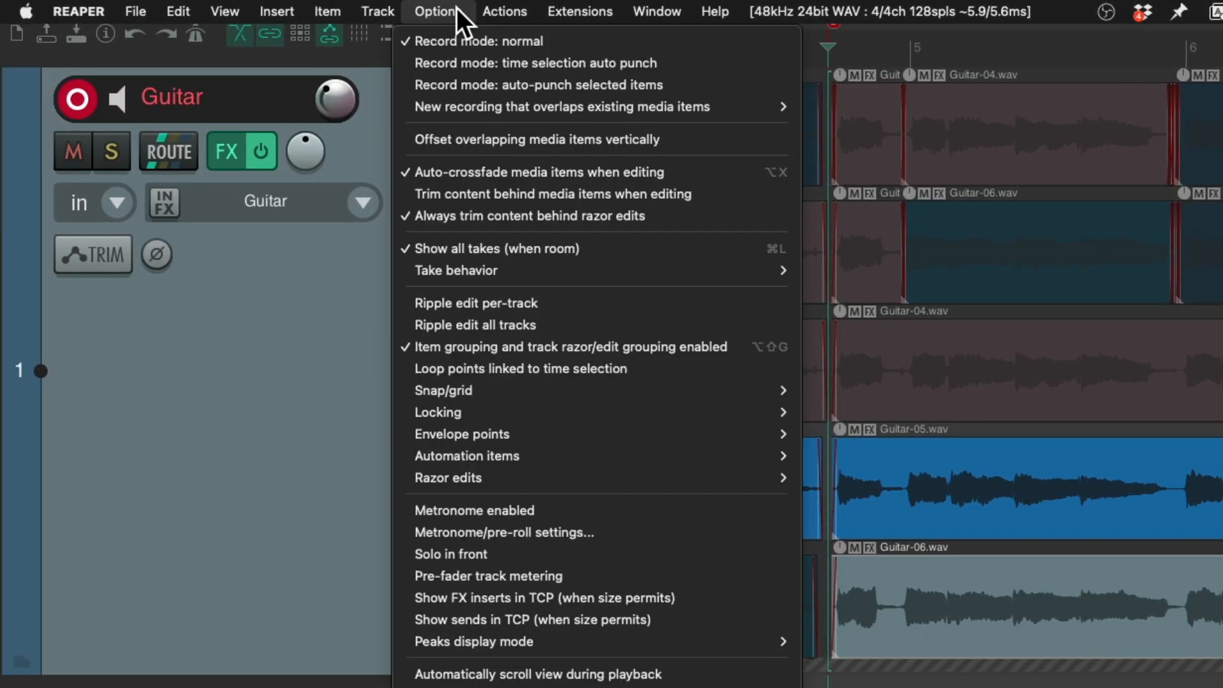
mouse_move(442, 103)
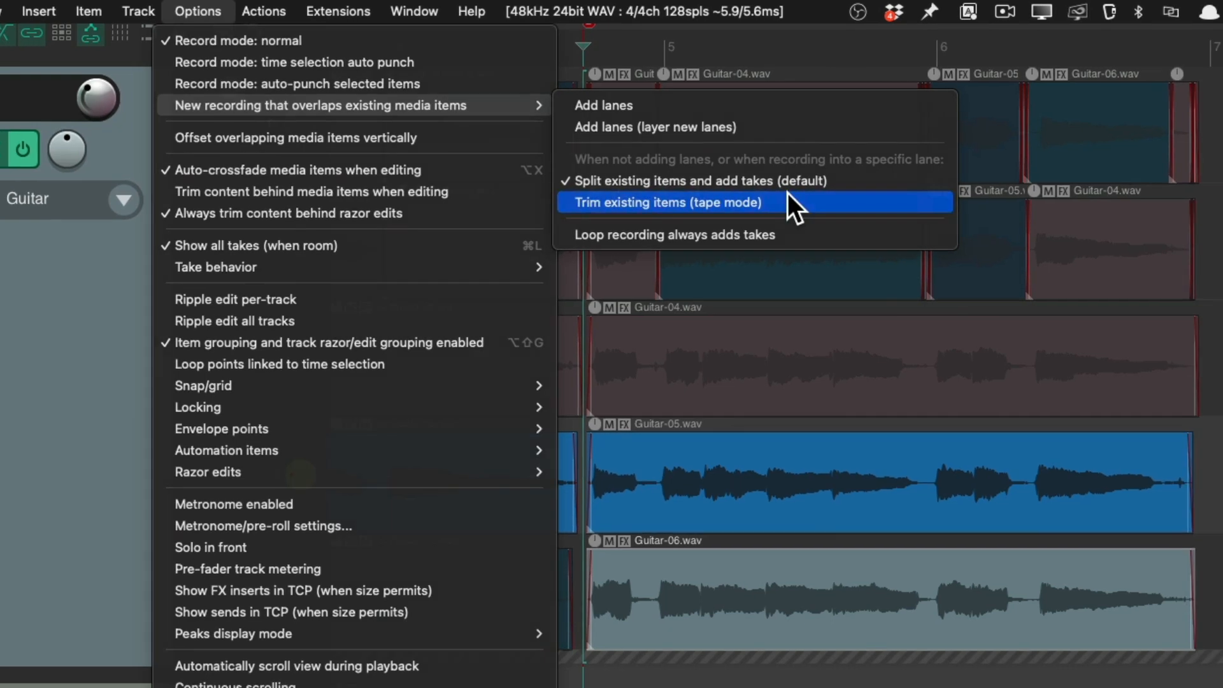
click(838, 203)
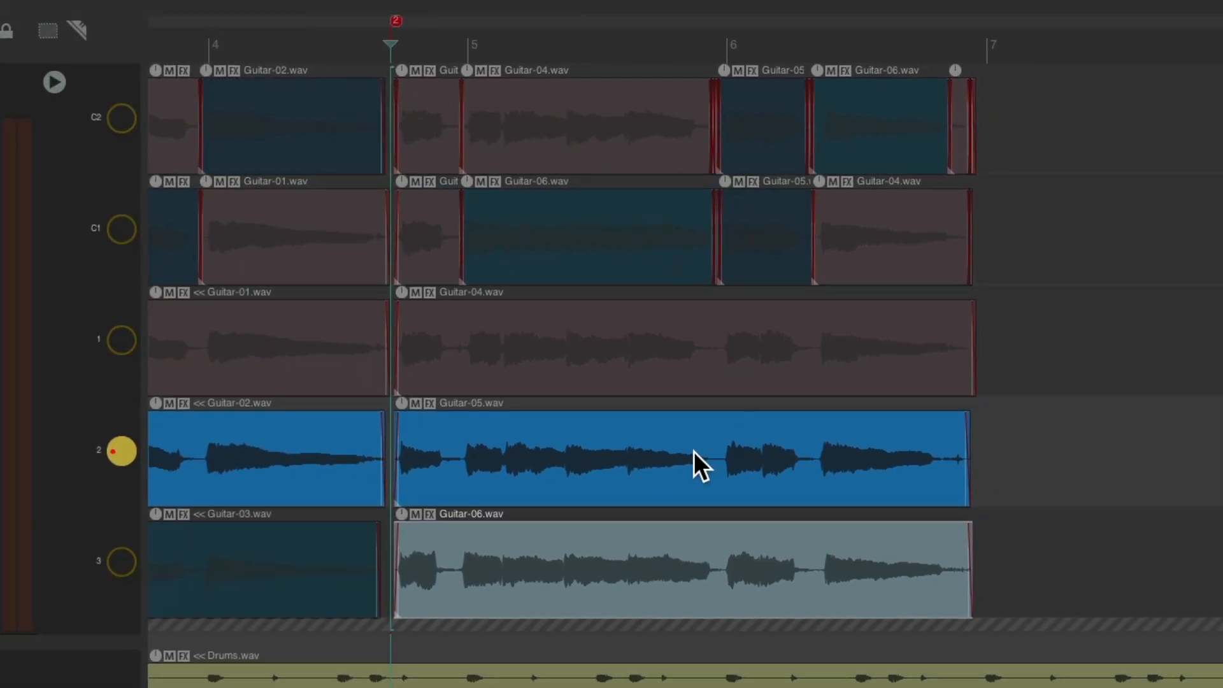
key(ctrl+r)
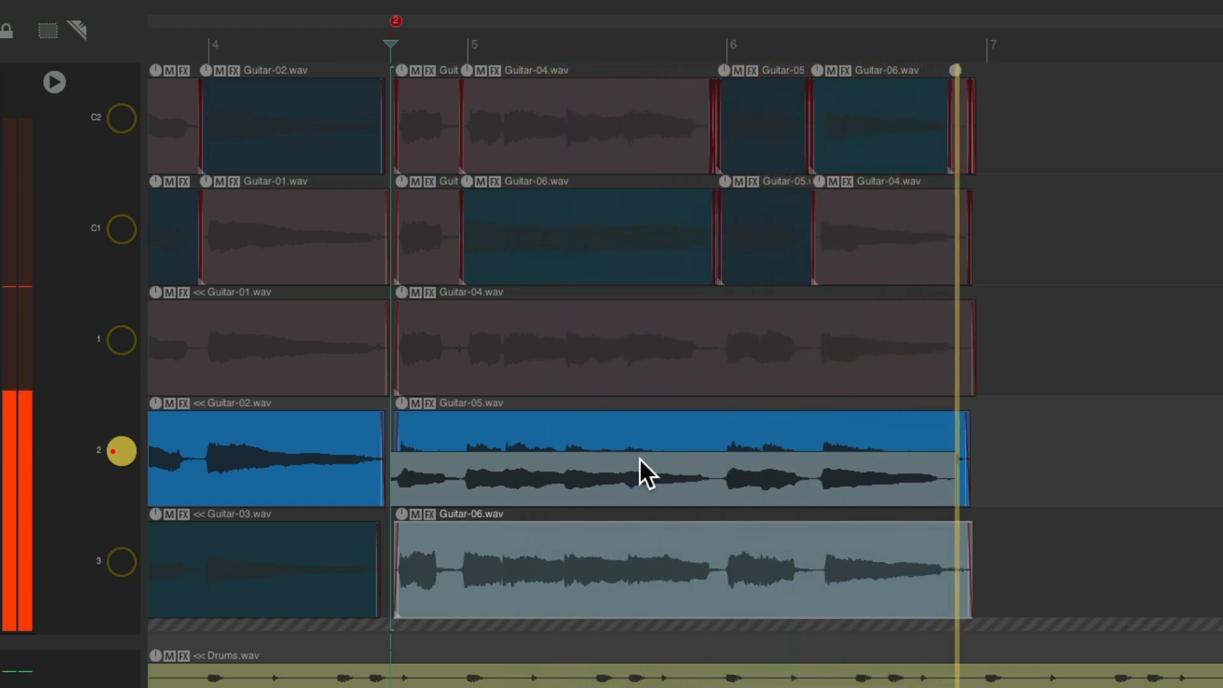
key(space)
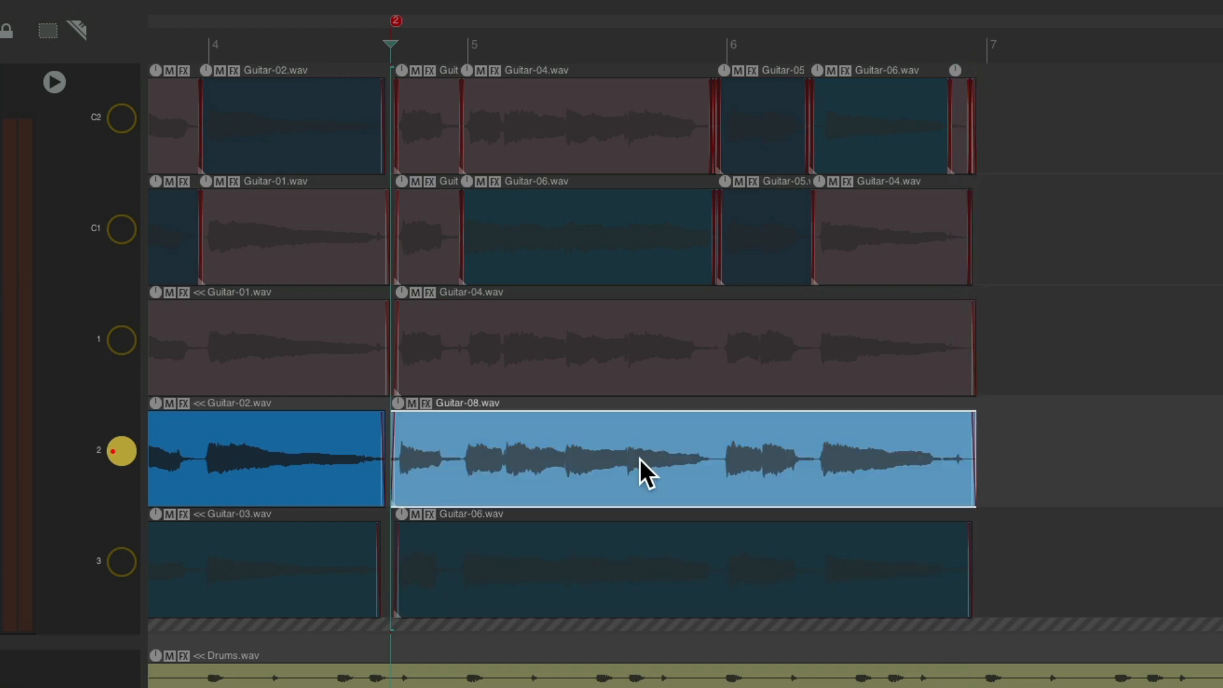
Set lane 3 to be recorded into and record a replacement take over its item after marker 2.
click(122, 560)
right_click(124, 559)
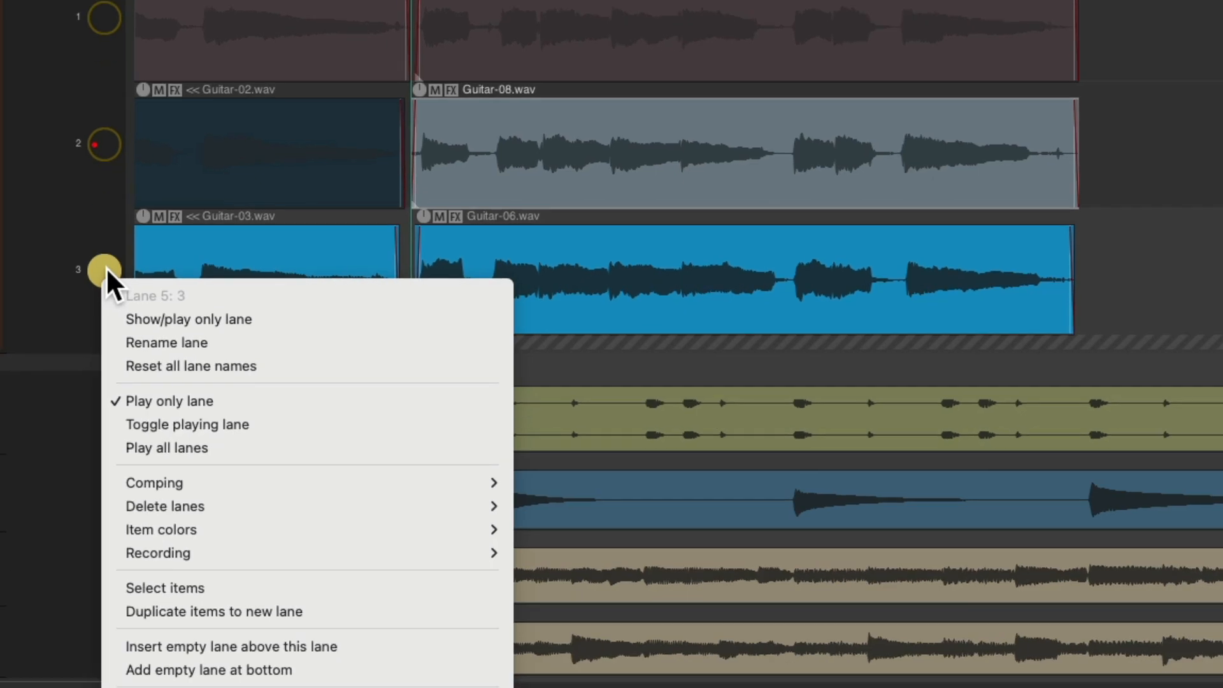
mouse_move(149, 687)
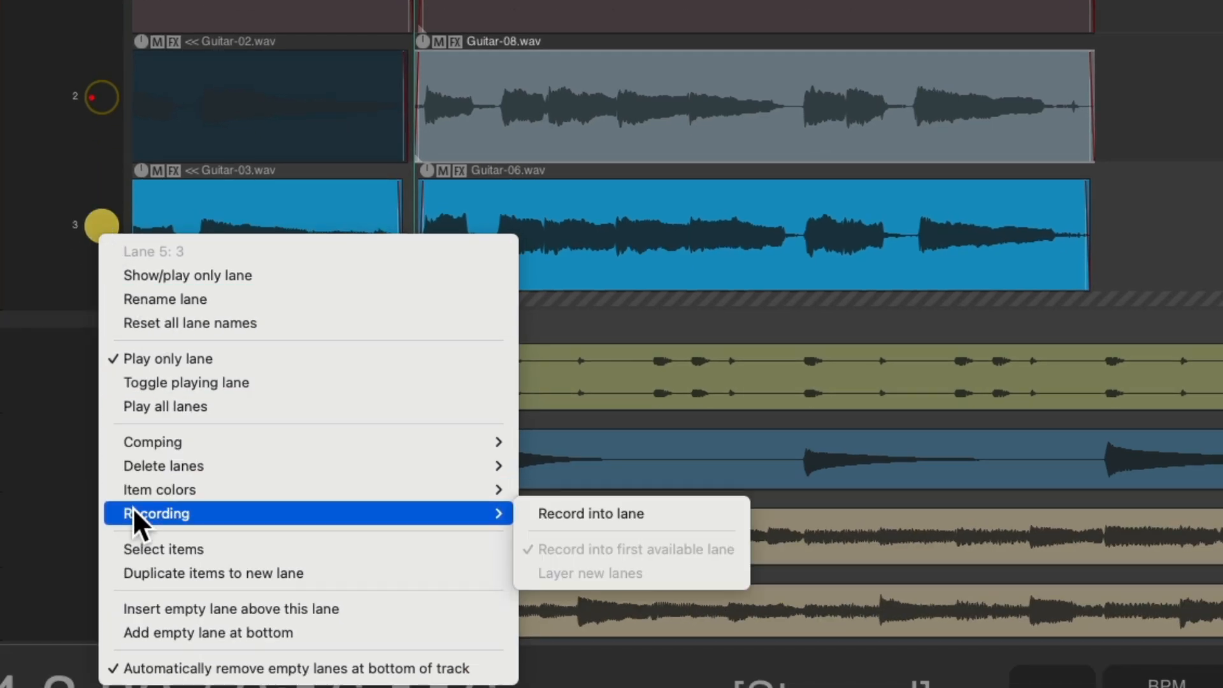
click(533, 509)
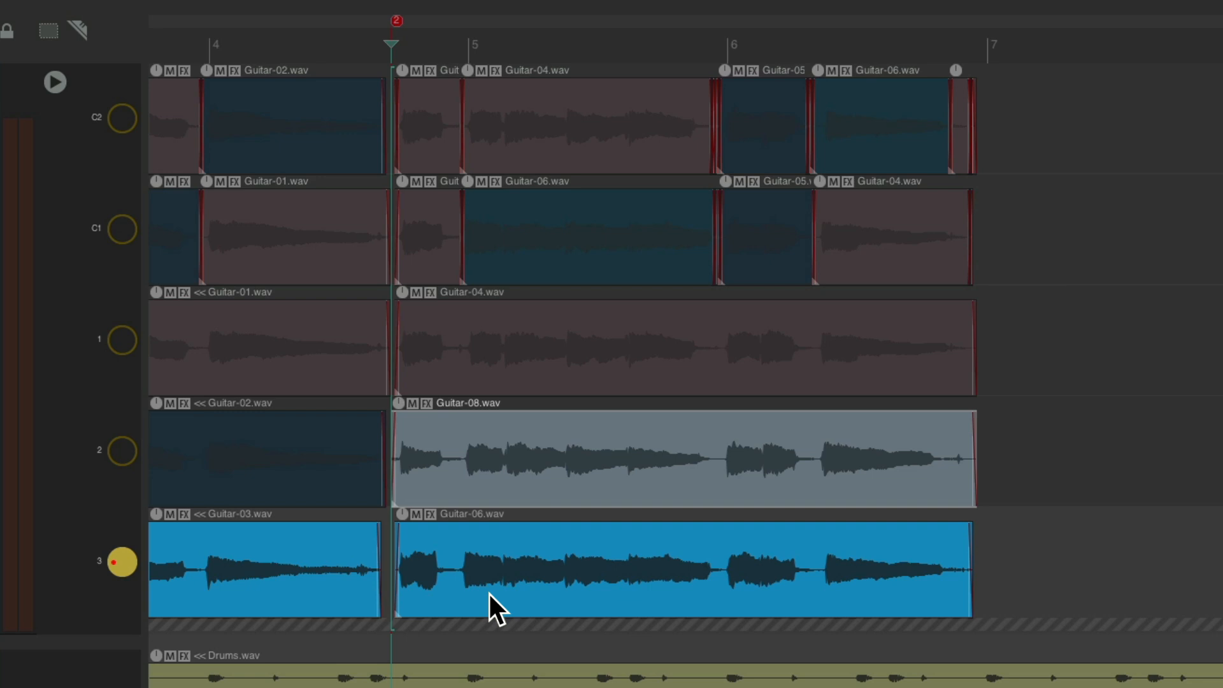
key(ctrl+r)
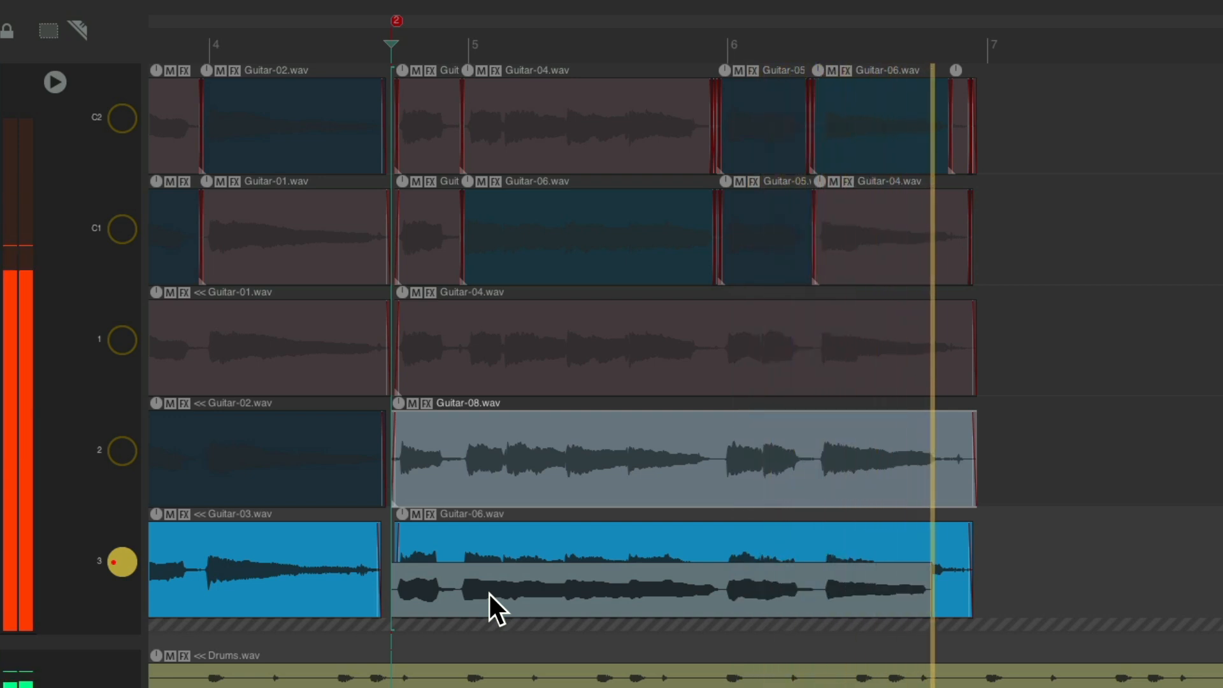
key(space)
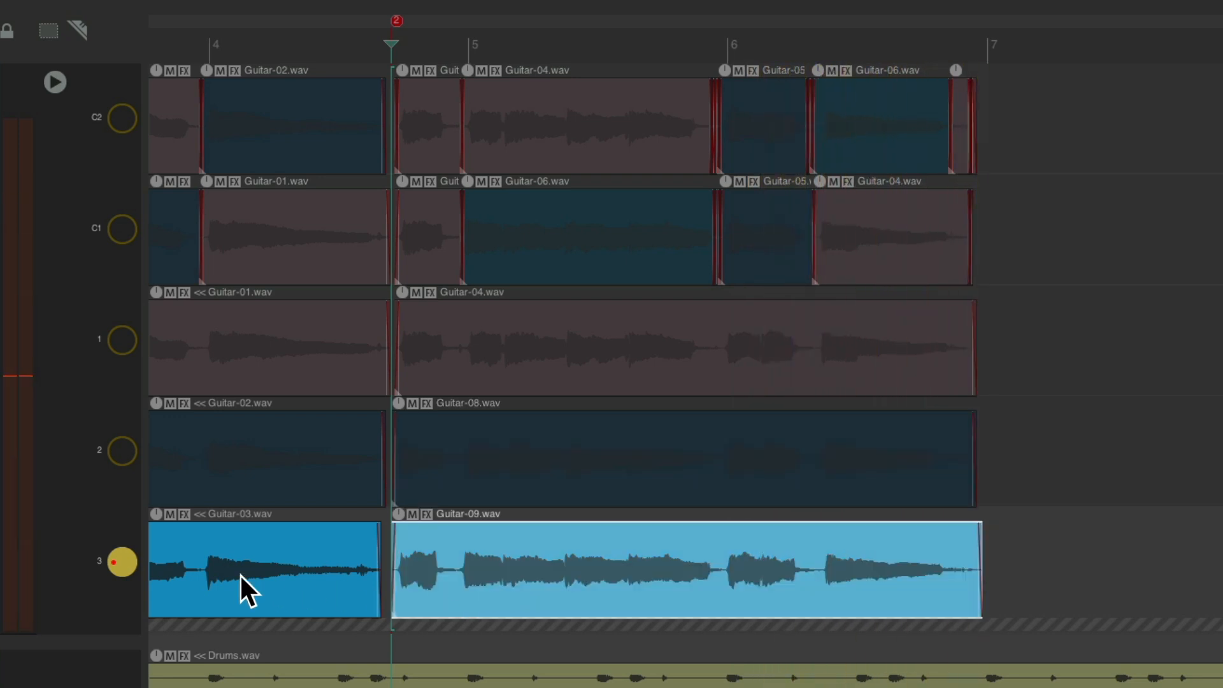
Turn off recording into lane 3.
right_click(124, 567)
mouse_move(117, 508)
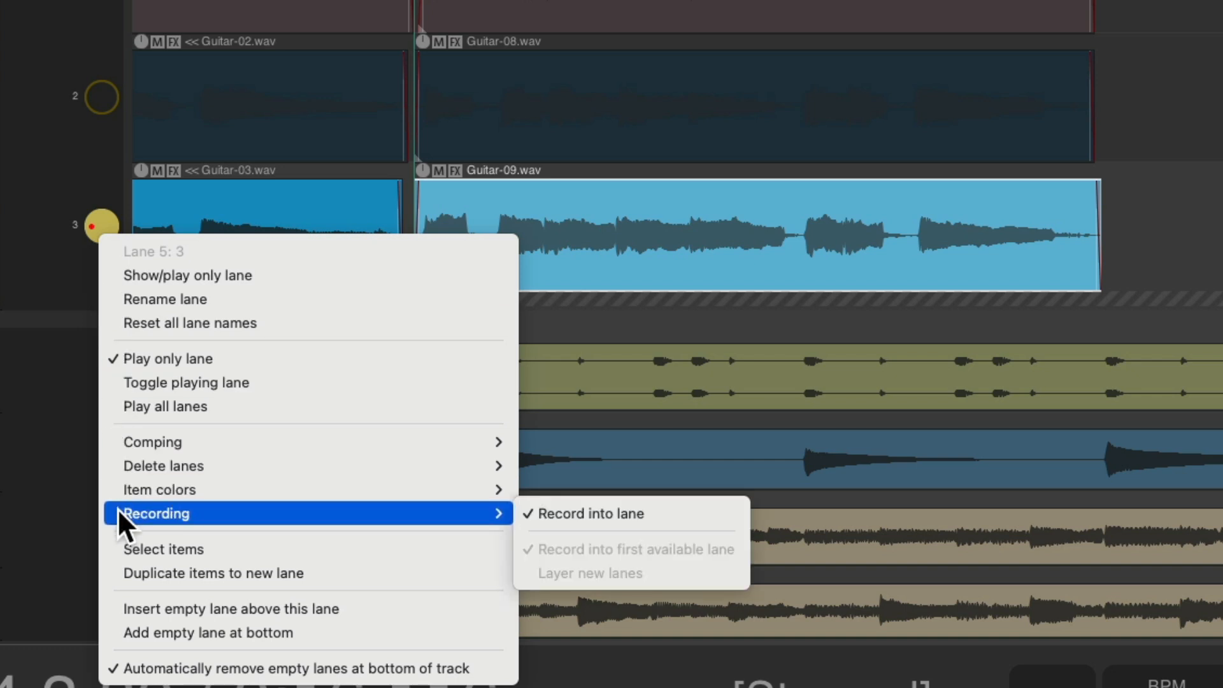
click(526, 514)
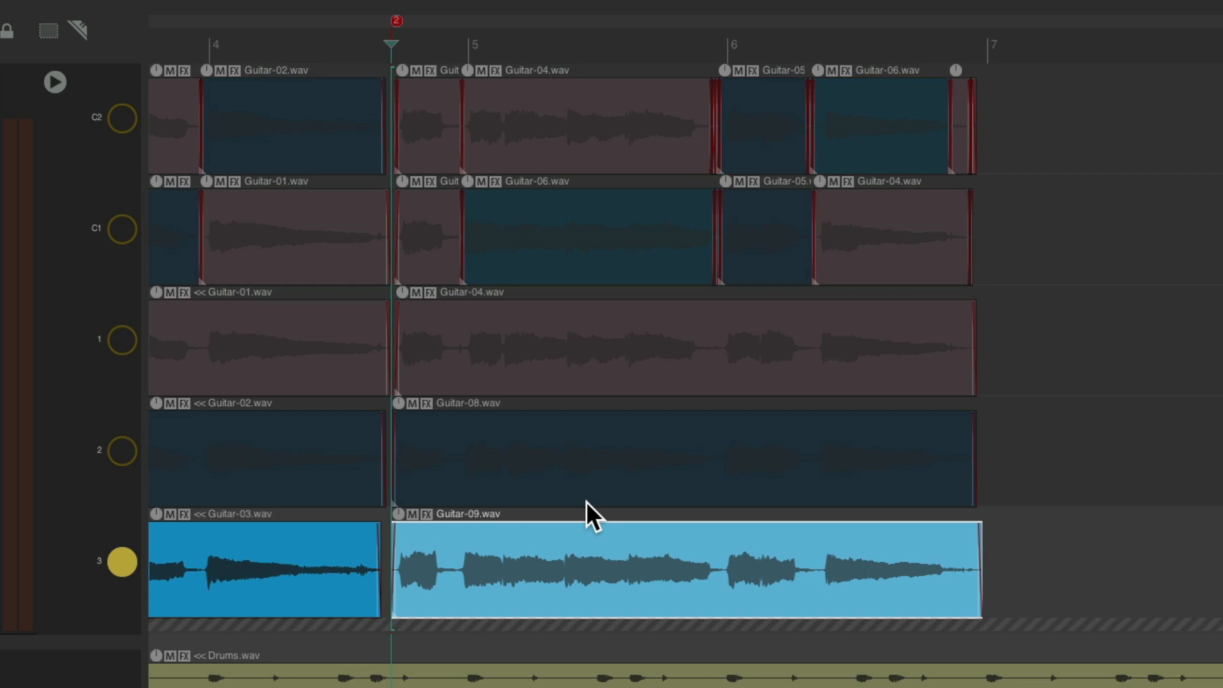
Return to comping on C1 and set its second and third main comp areas after marker 2 to lane 1.
click(128, 228)
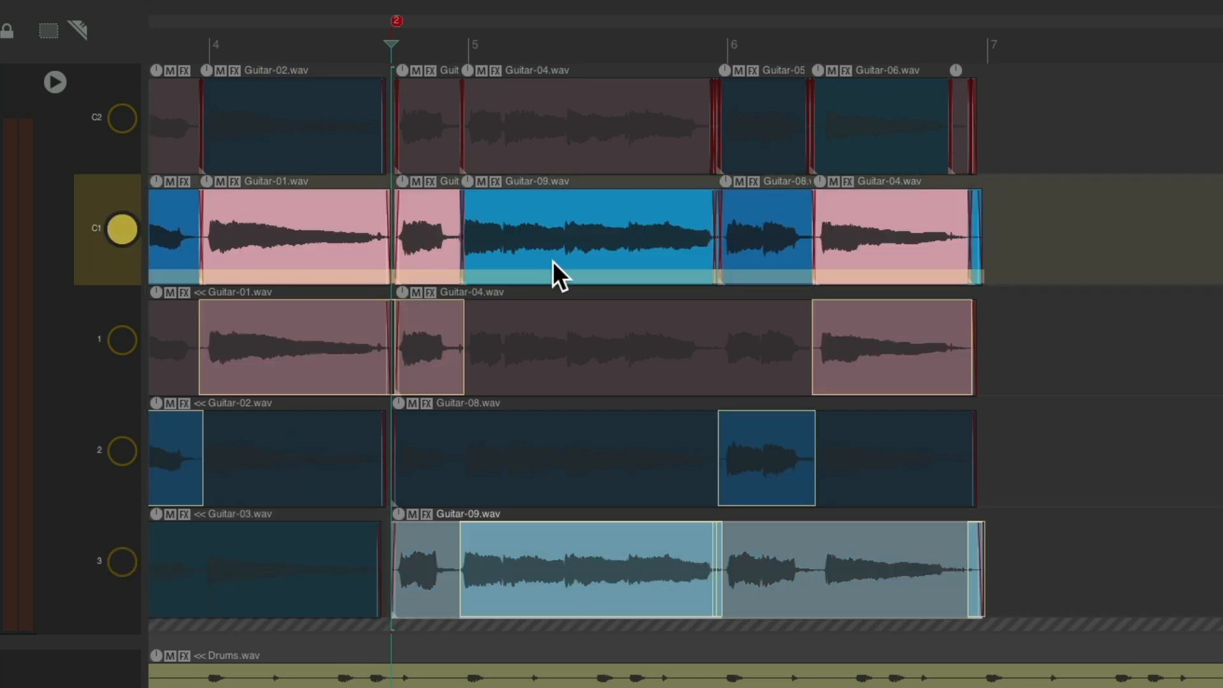
click(564, 327)
click(573, 436)
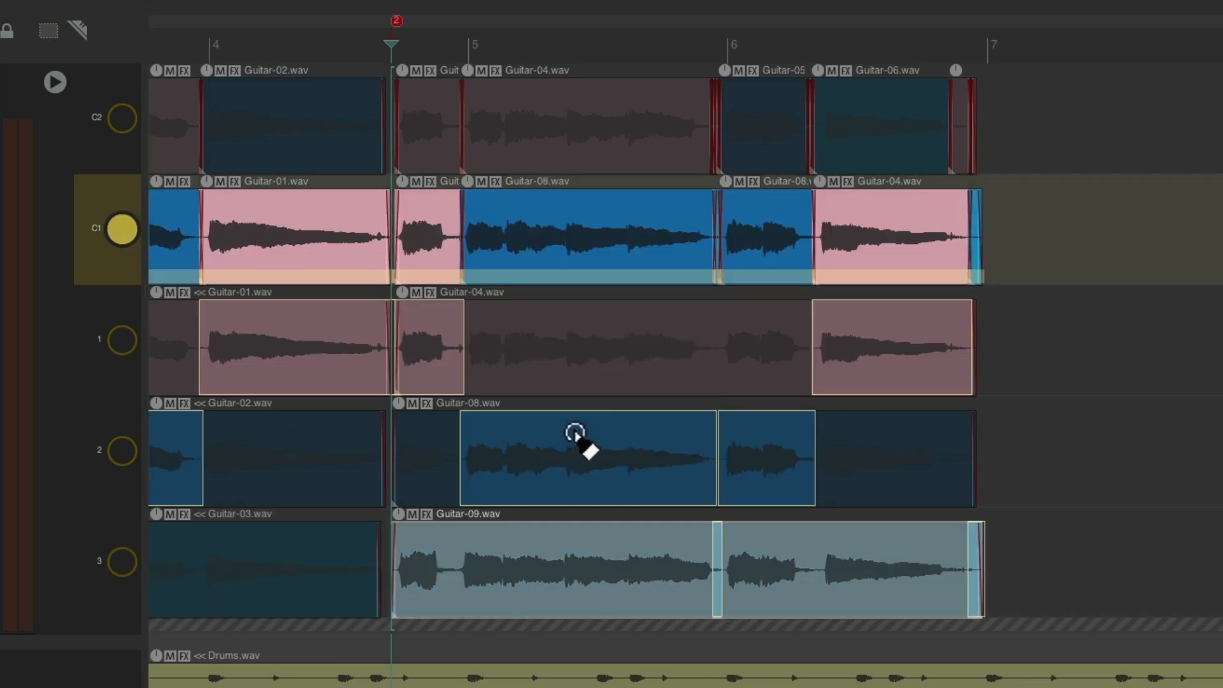
click(779, 326)
click(555, 334)
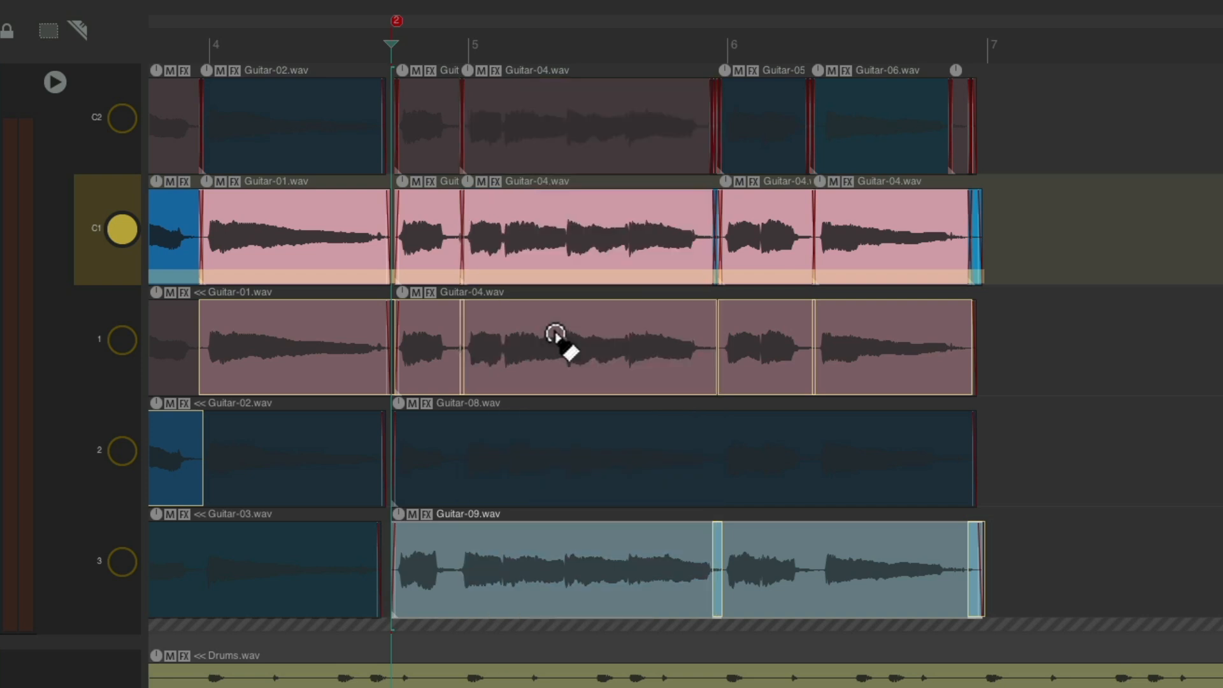
Switch comping to C2 and set its three main comp areas after the first one past marker 2 to lane 1.
click(120, 119)
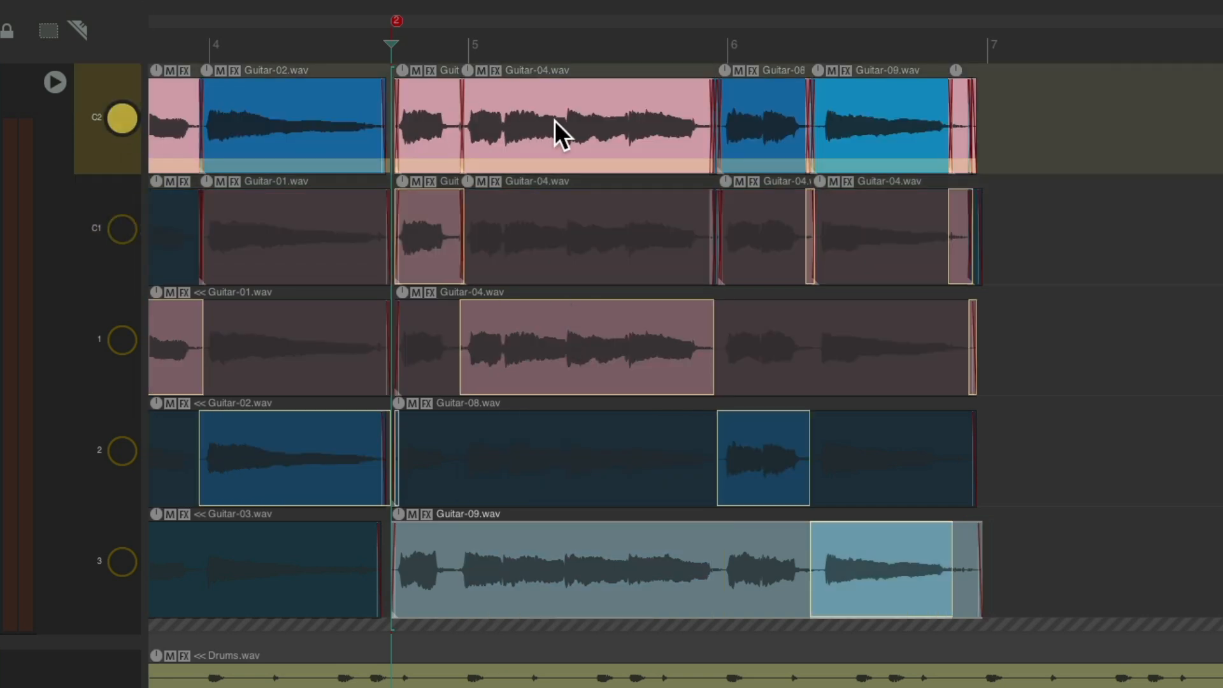
drag(565, 171, 566, 339)
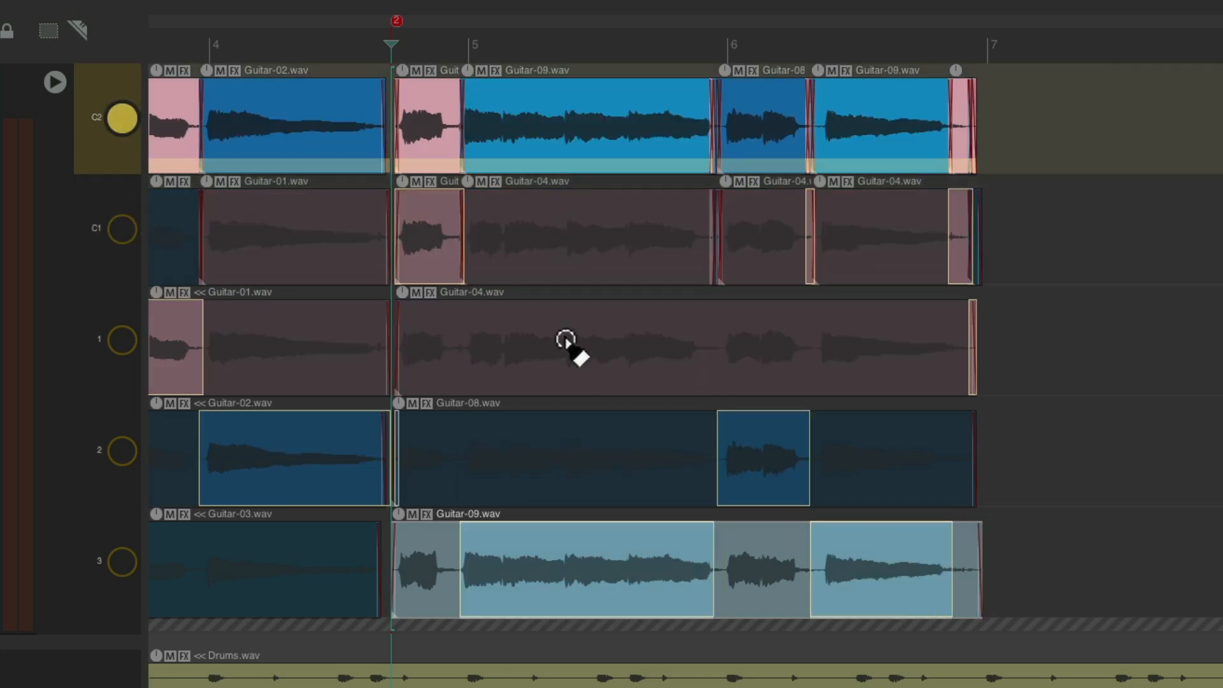
key(t)
key(t)
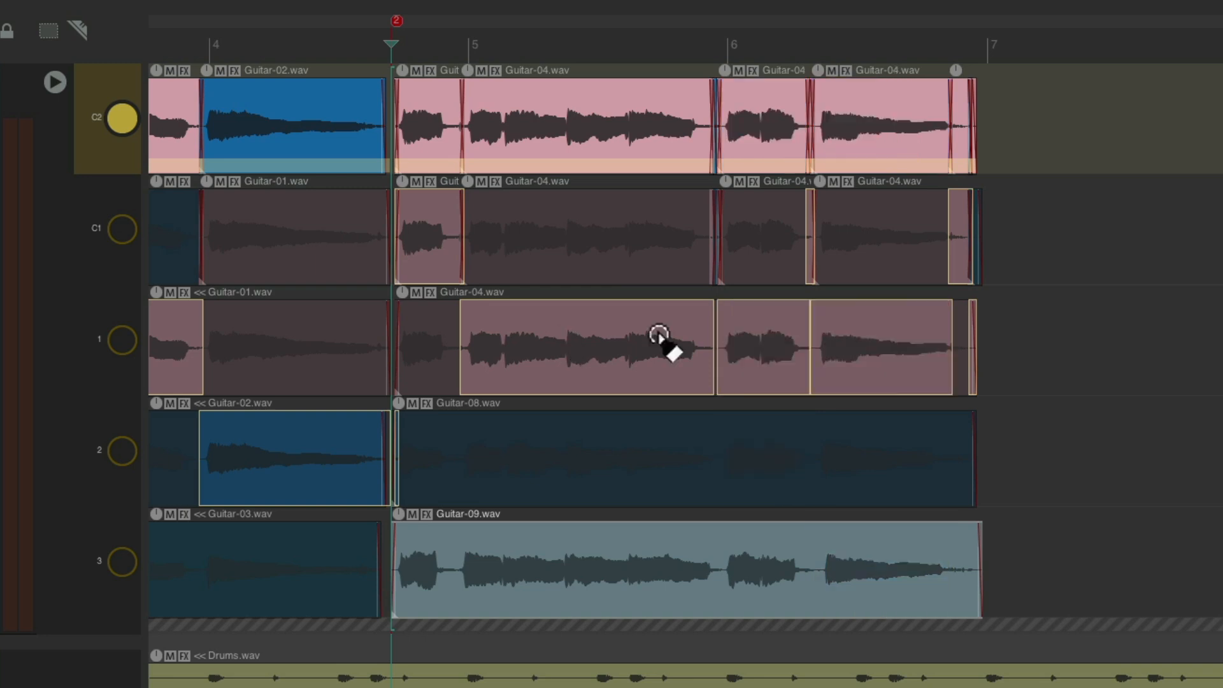
scroll(658, 339, left, 10)
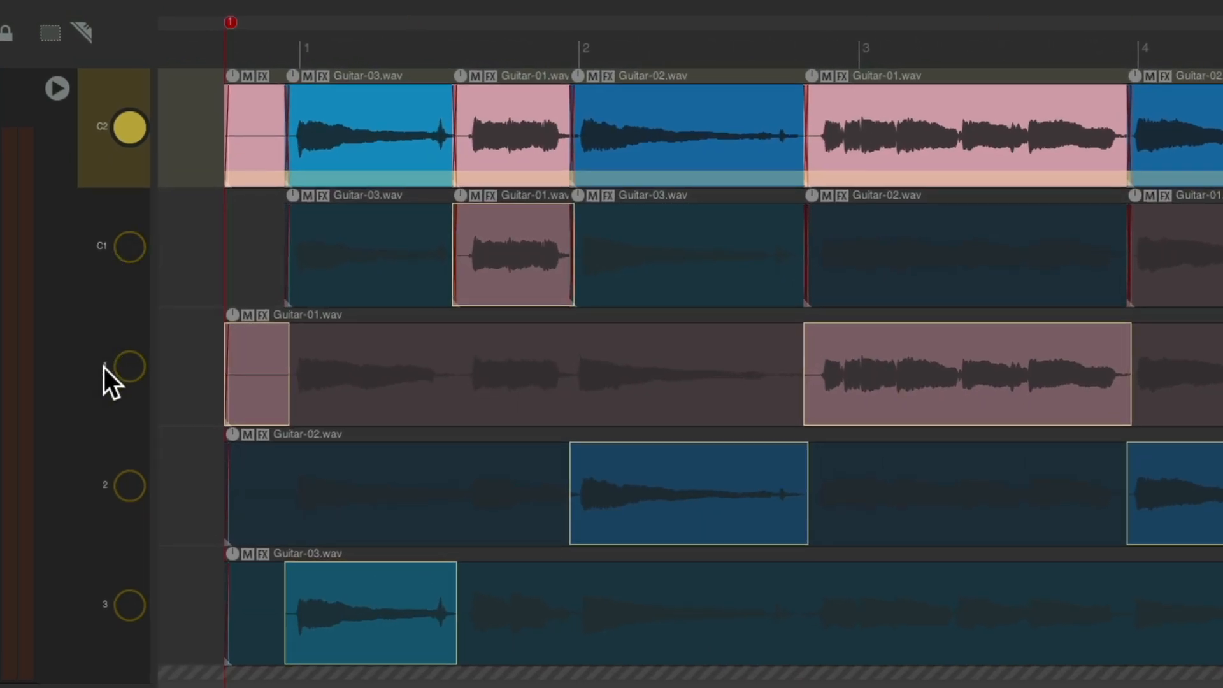
drag(104, 366, 98, 415)
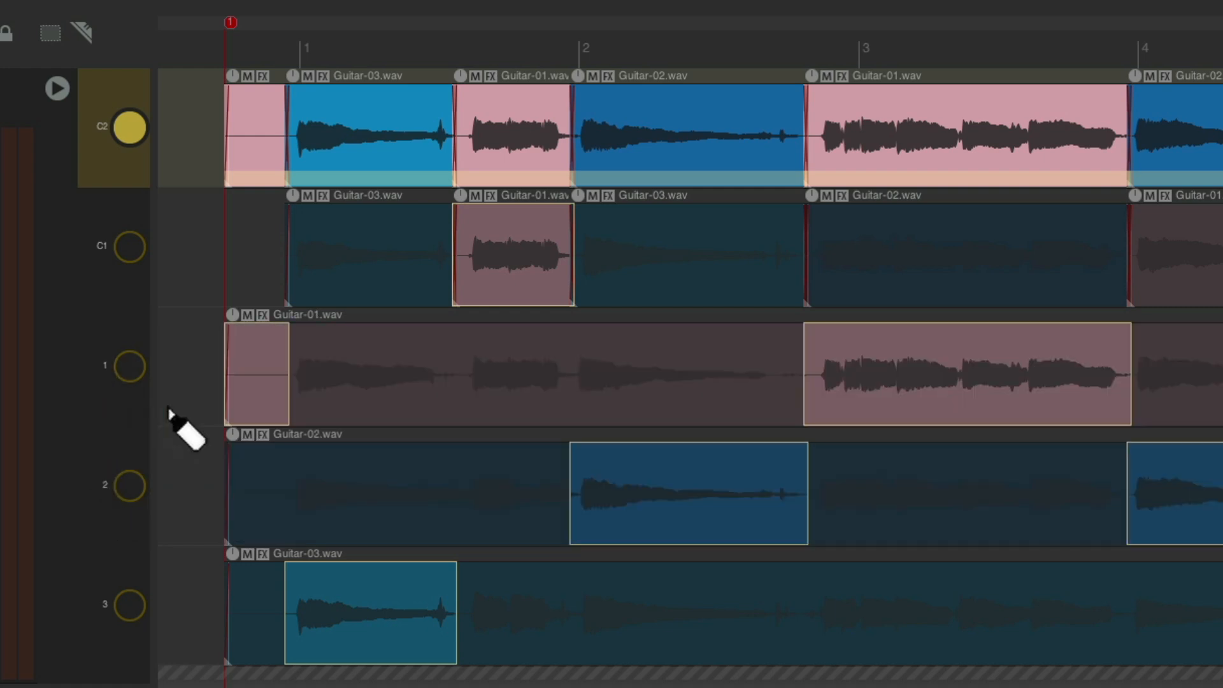
Move comp lanes C1 and C2 below lane 1, and move lane 1 back beneath both comps.
drag(102, 245, 108, 382)
drag(97, 138, 123, 263)
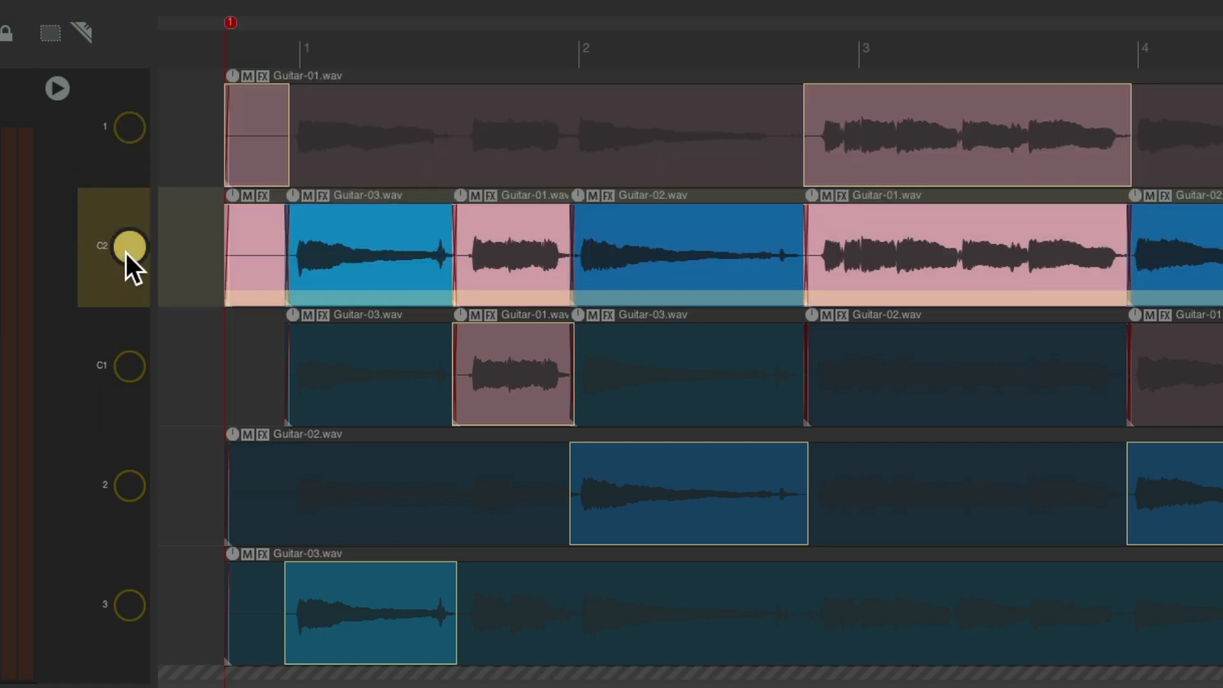
drag(102, 131, 98, 398)
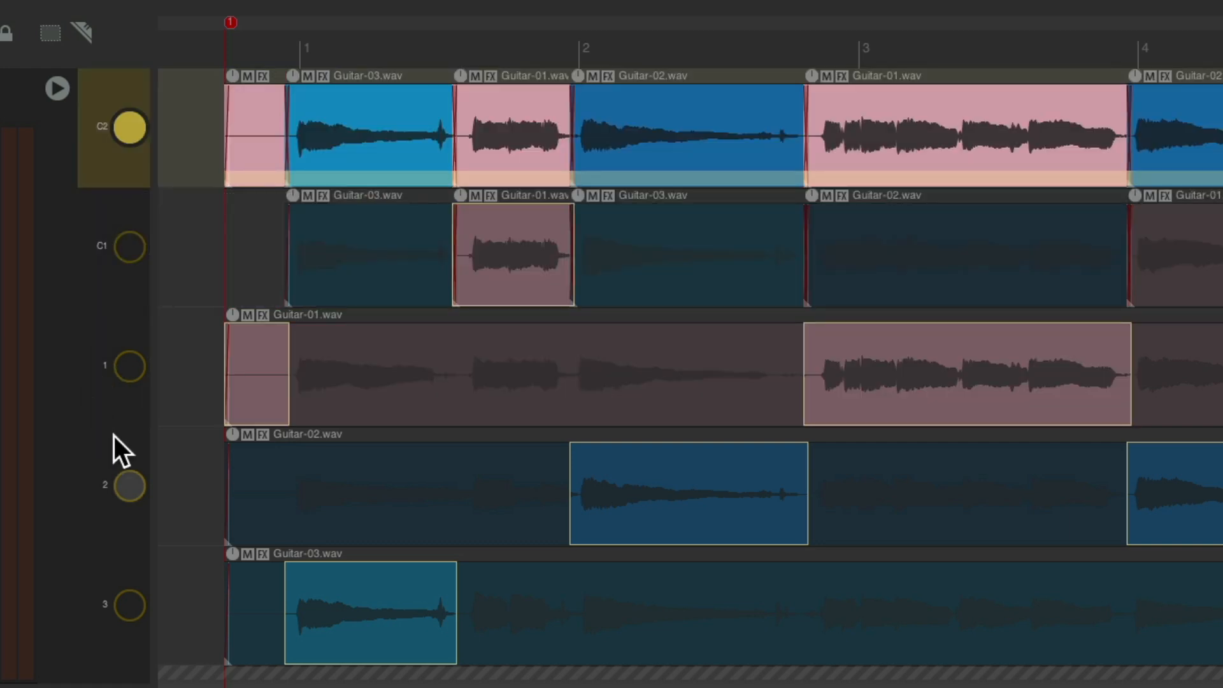
mouse_move(107, 480)
mouse_down()
mouse_move(90, 357)
mouse_move(107, 369)
mouse_move(103, 474)
mouse_up()
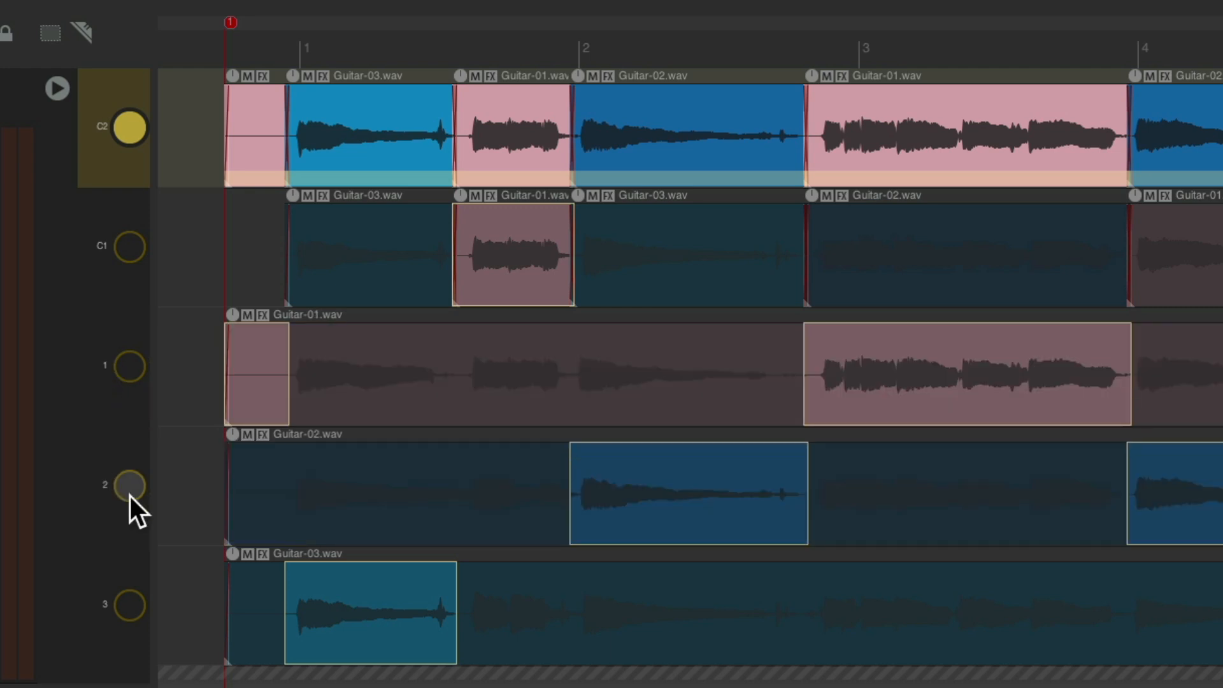
Rename source lanes 1, 2 and 3 as Lane 1, Lane 2 and Lane 3.
double_click(105, 367)
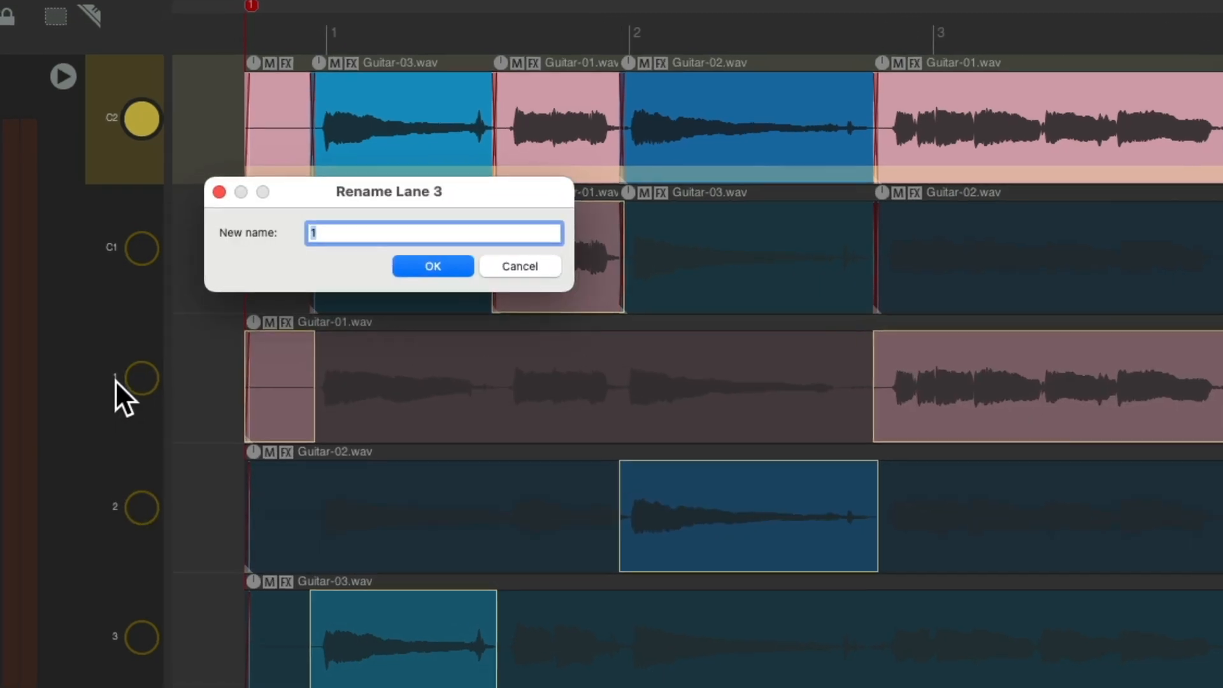
text(Lane 1)
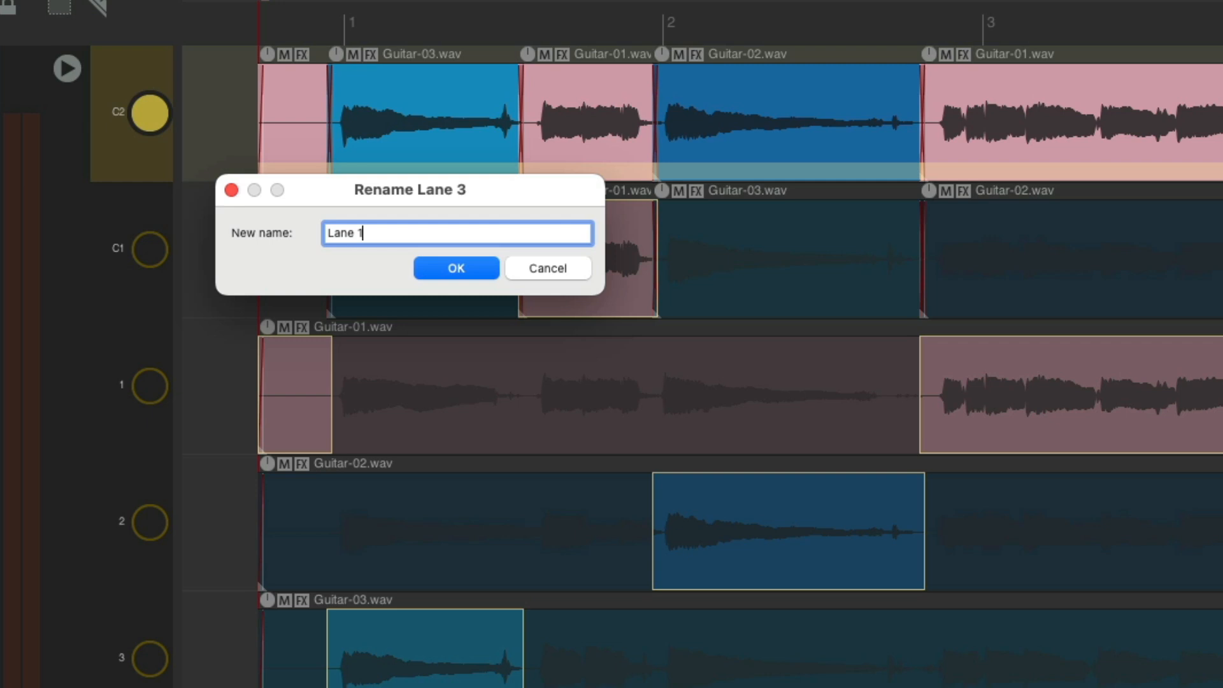
key(Return)
double_click(102, 488)
text(Lane 2)
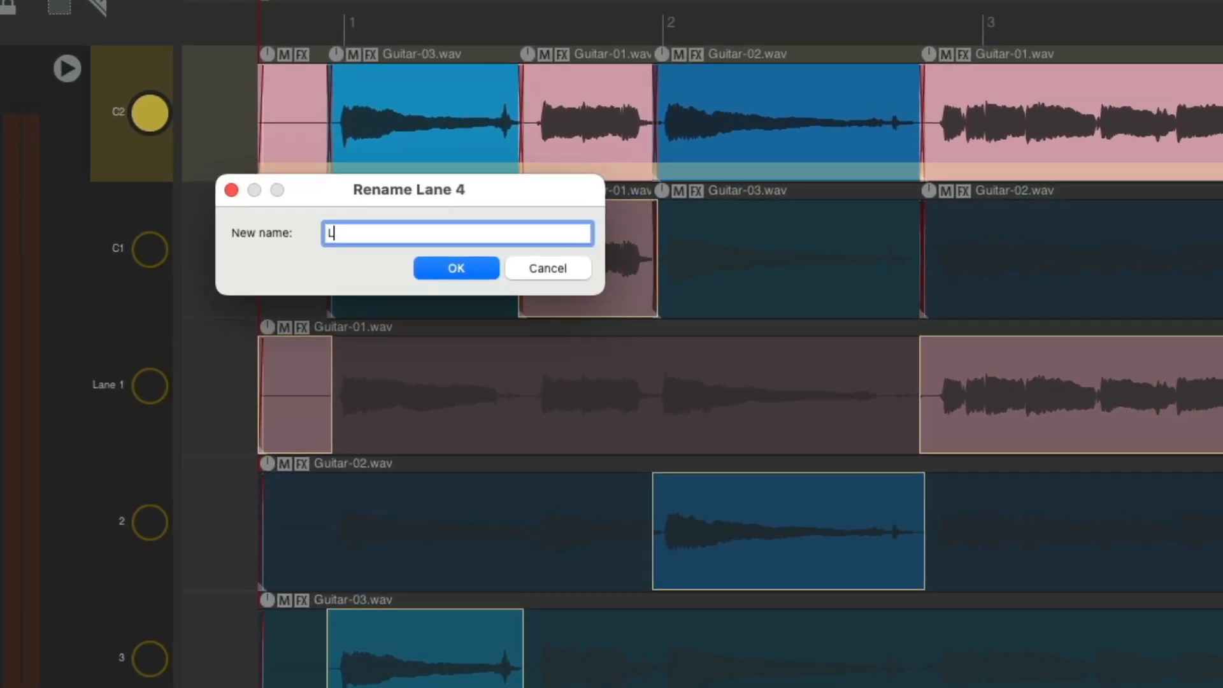
key(Return)
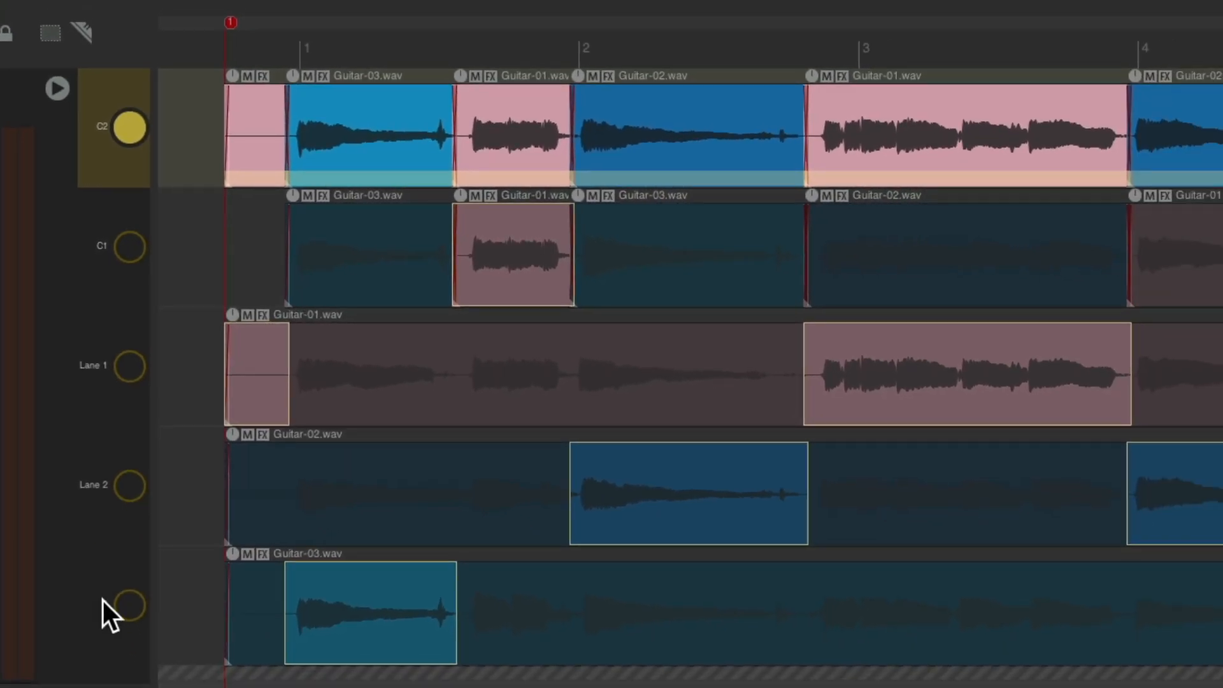
double_click(102, 602)
text(Lane 3)
key(Return)
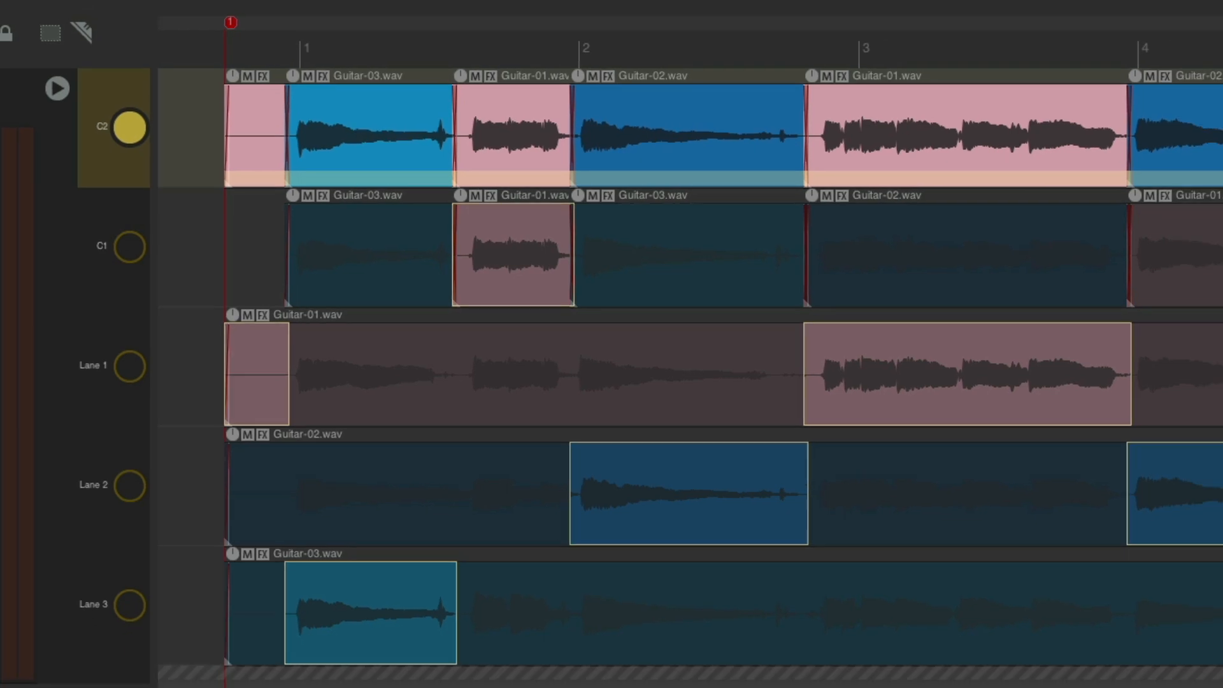
Rename comp lane C1 as Good Comp and comp lane C2 as Great Comp.
double_click(102, 254)
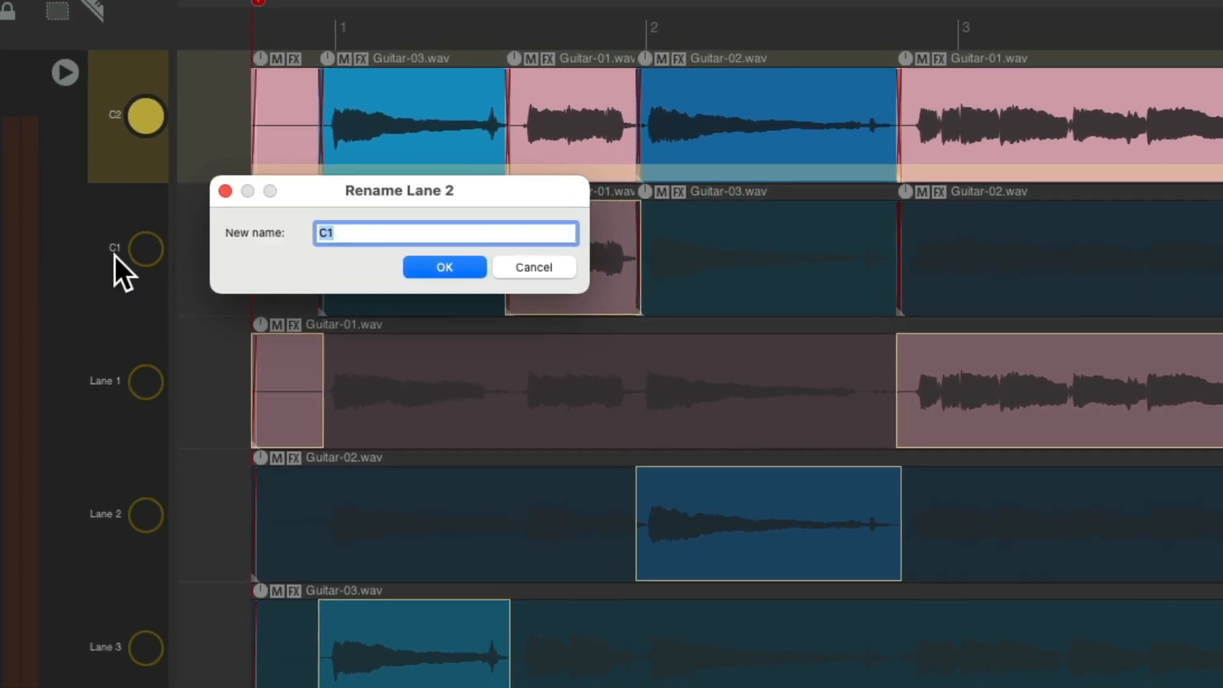
text(Good Comp)
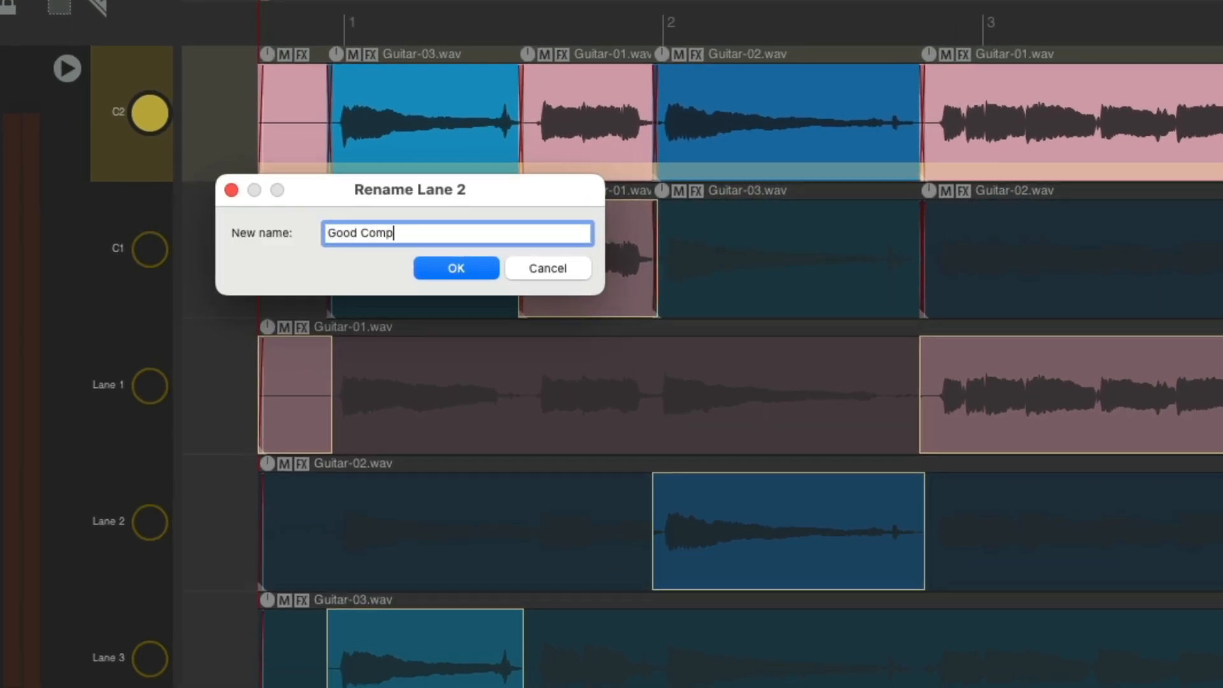
key(Return)
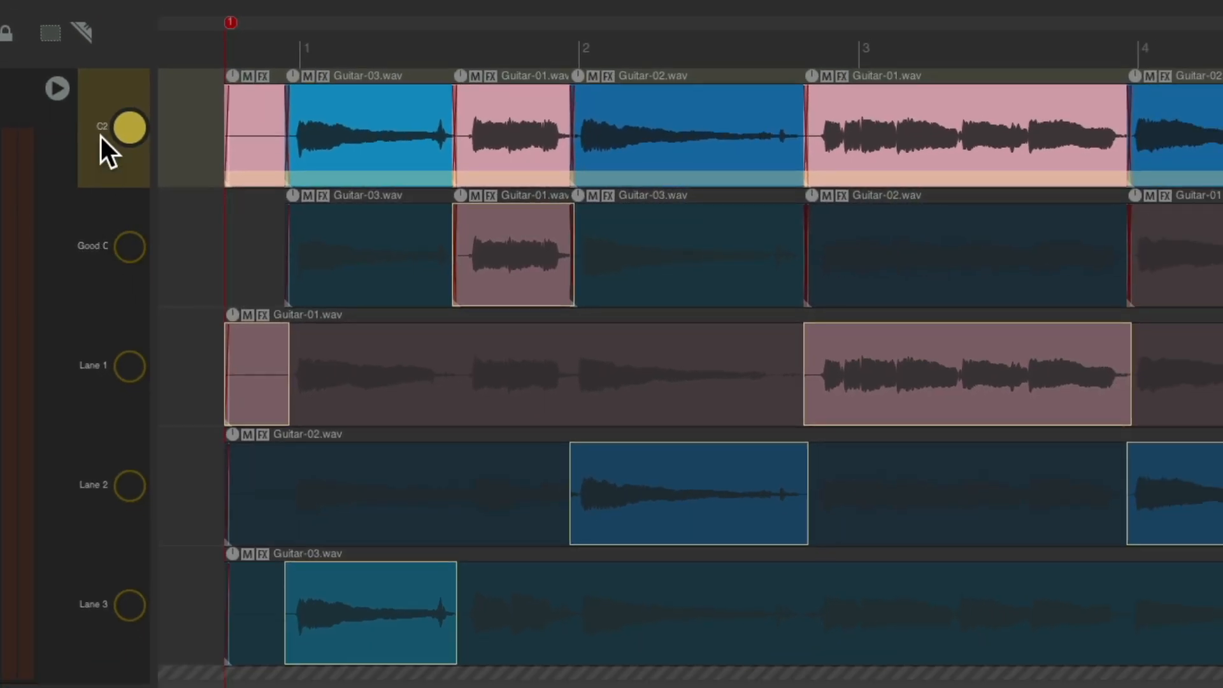
double_click(102, 130)
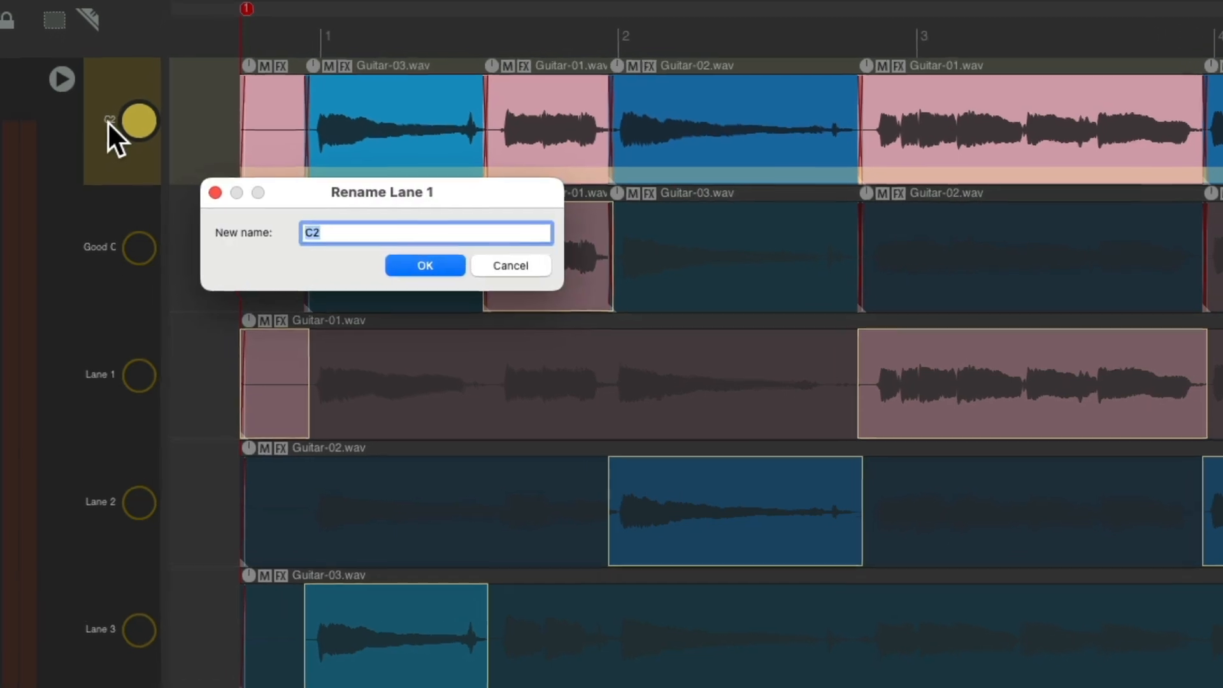
text(Great Comp)
key(Return)
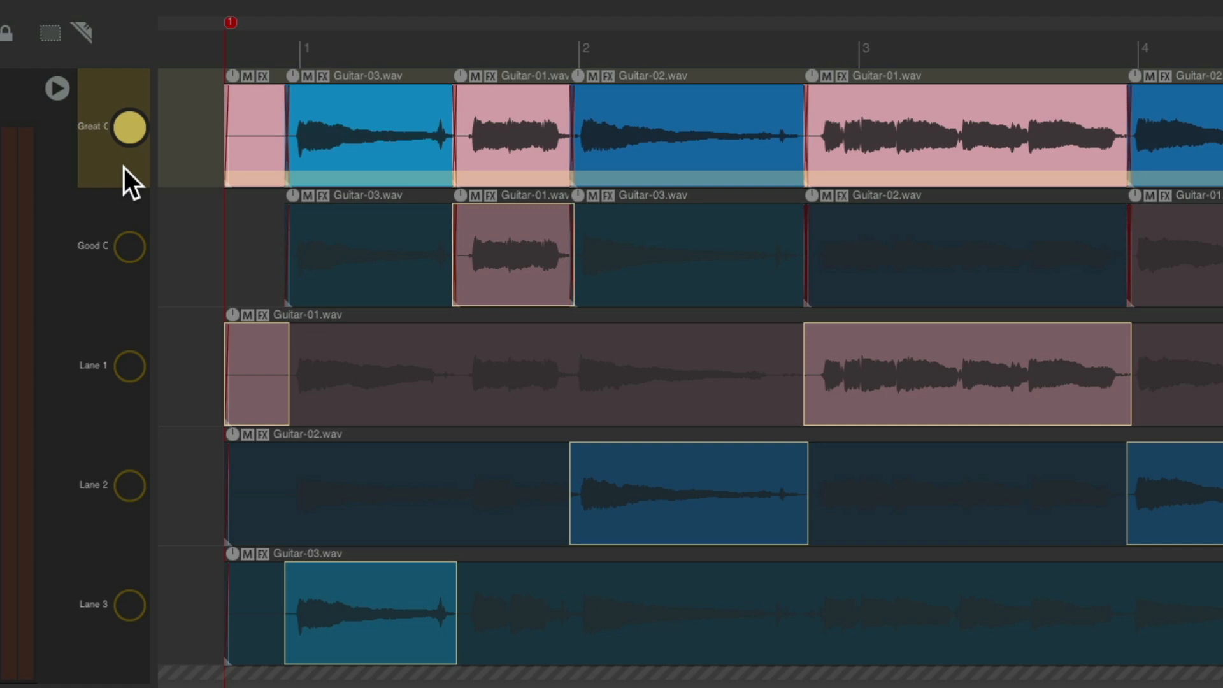
Insert two empty lanes directly above the Good Comp lane.
right_click(128, 250)
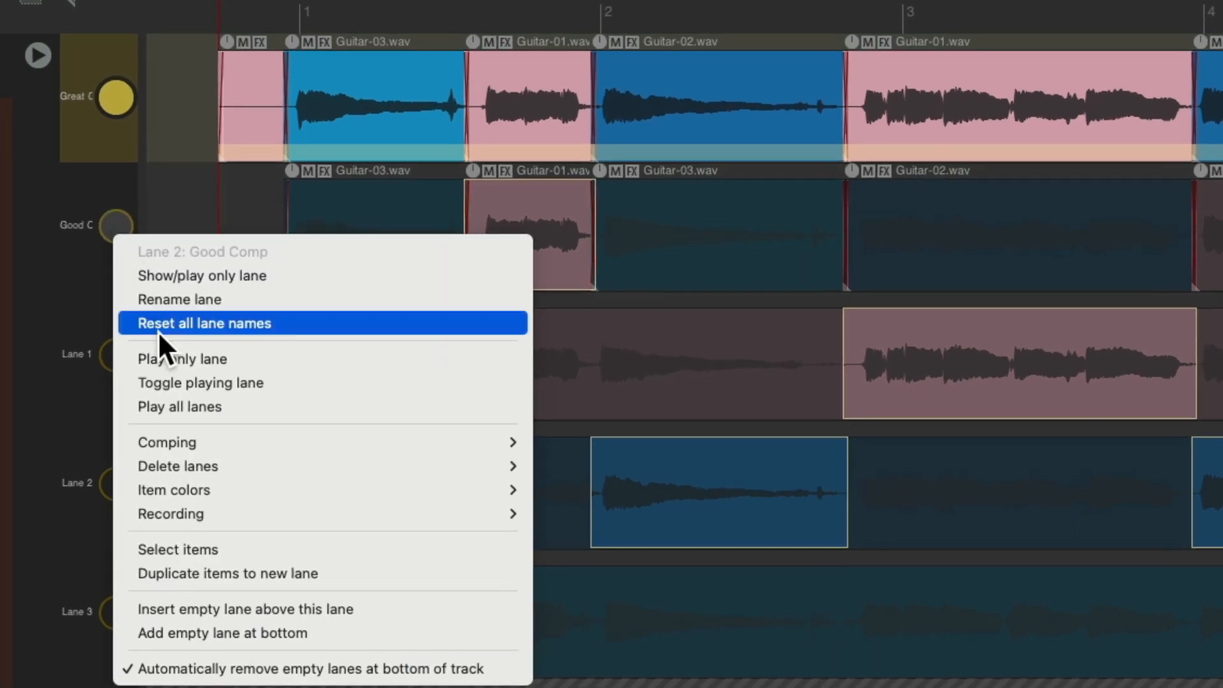
click(205, 607)
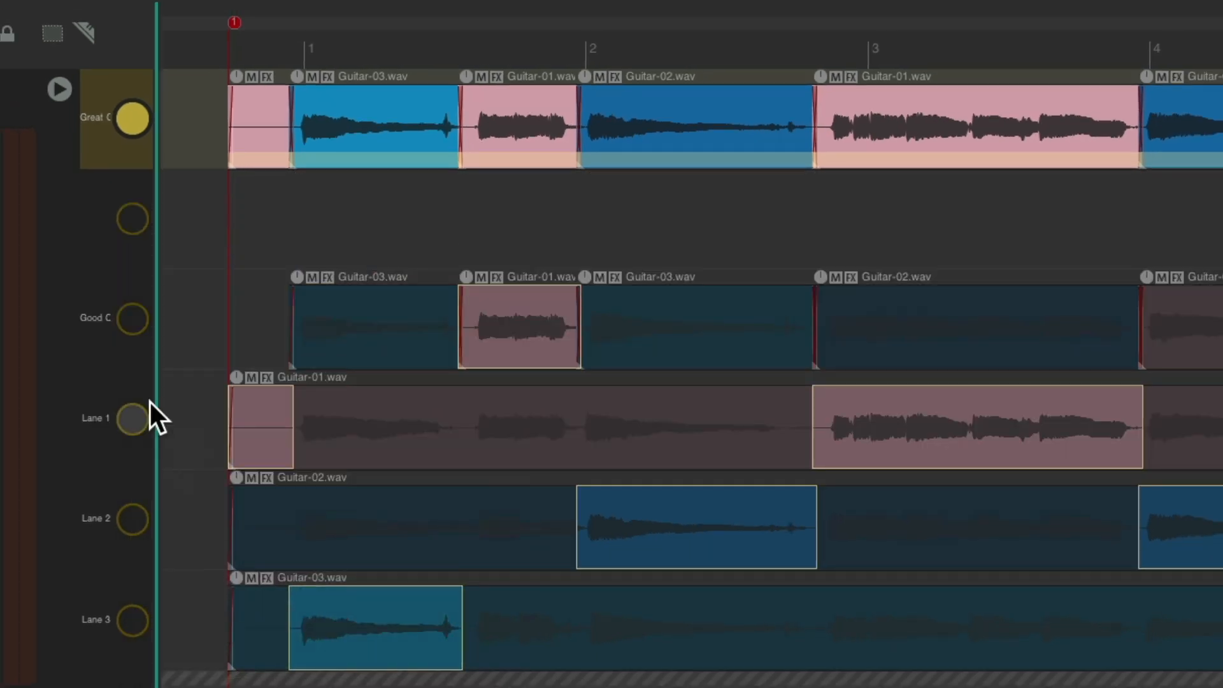
right_click(106, 306)
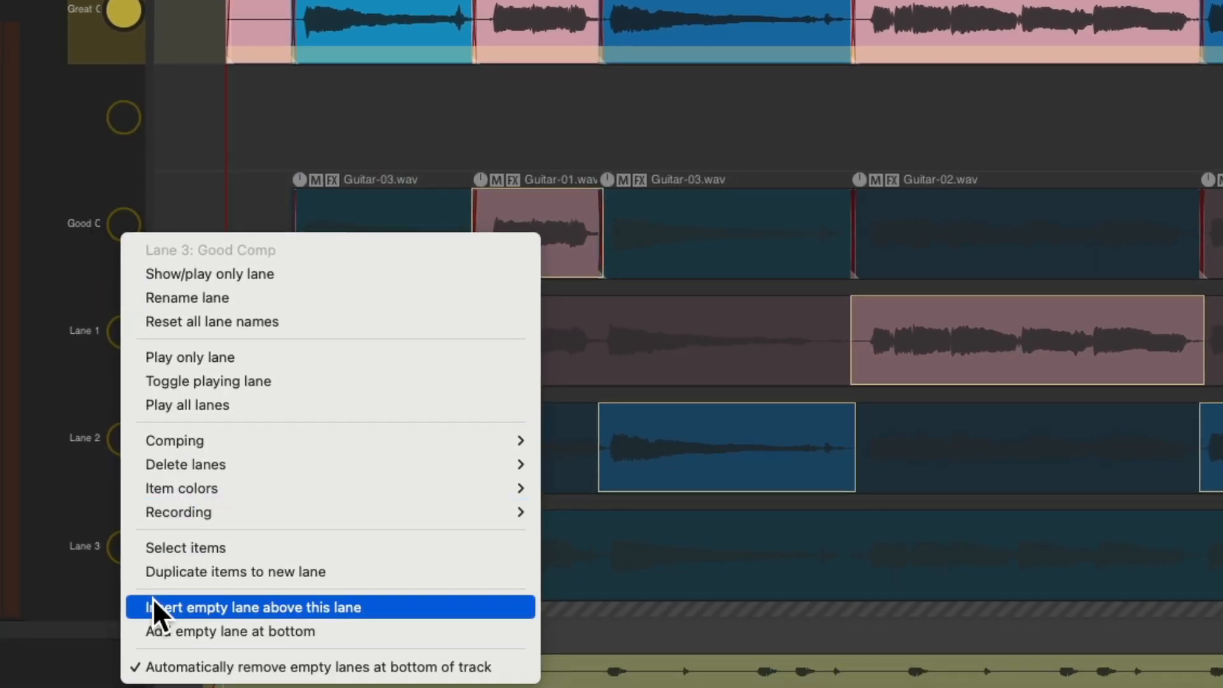
click(165, 681)
Add two empty lanes at the bottom of the guitar track.
right_click(125, 234)
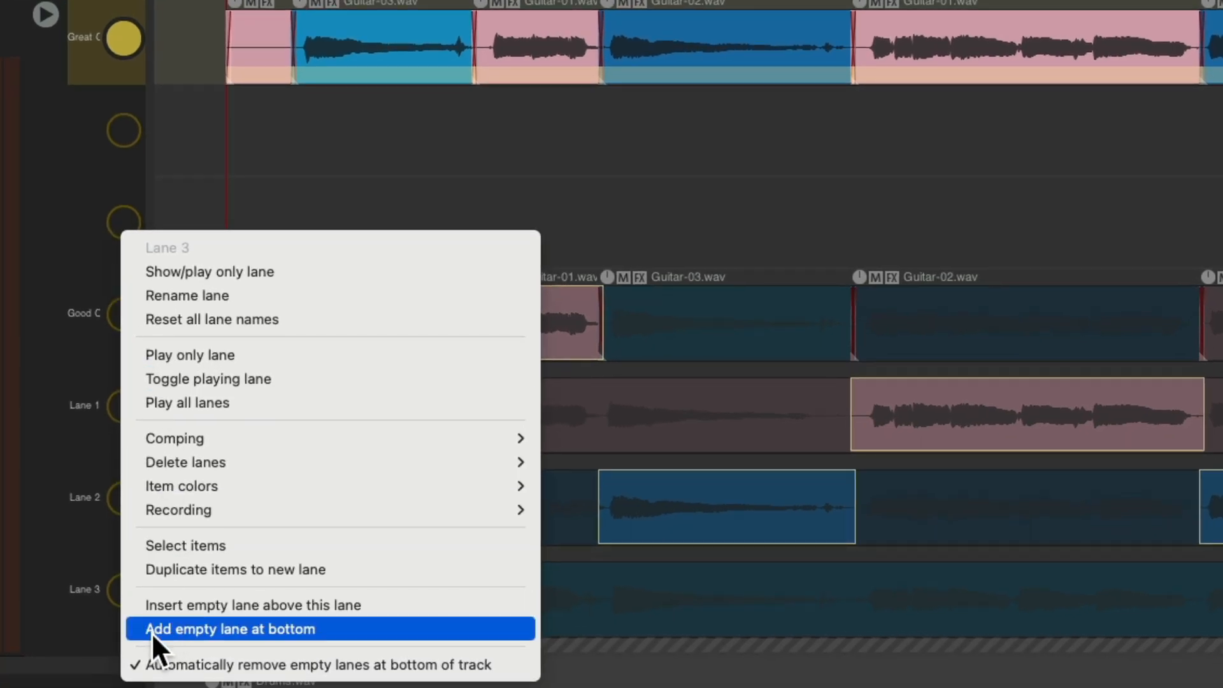
click(151, 628)
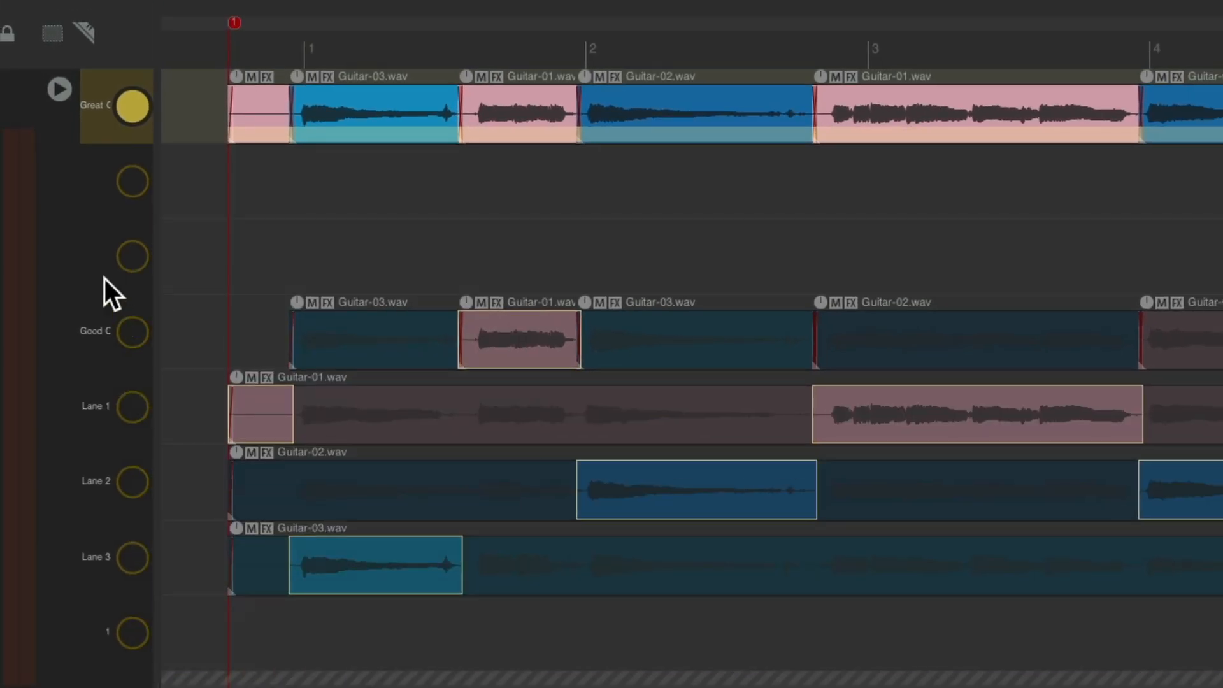
right_click(122, 229)
click(130, 603)
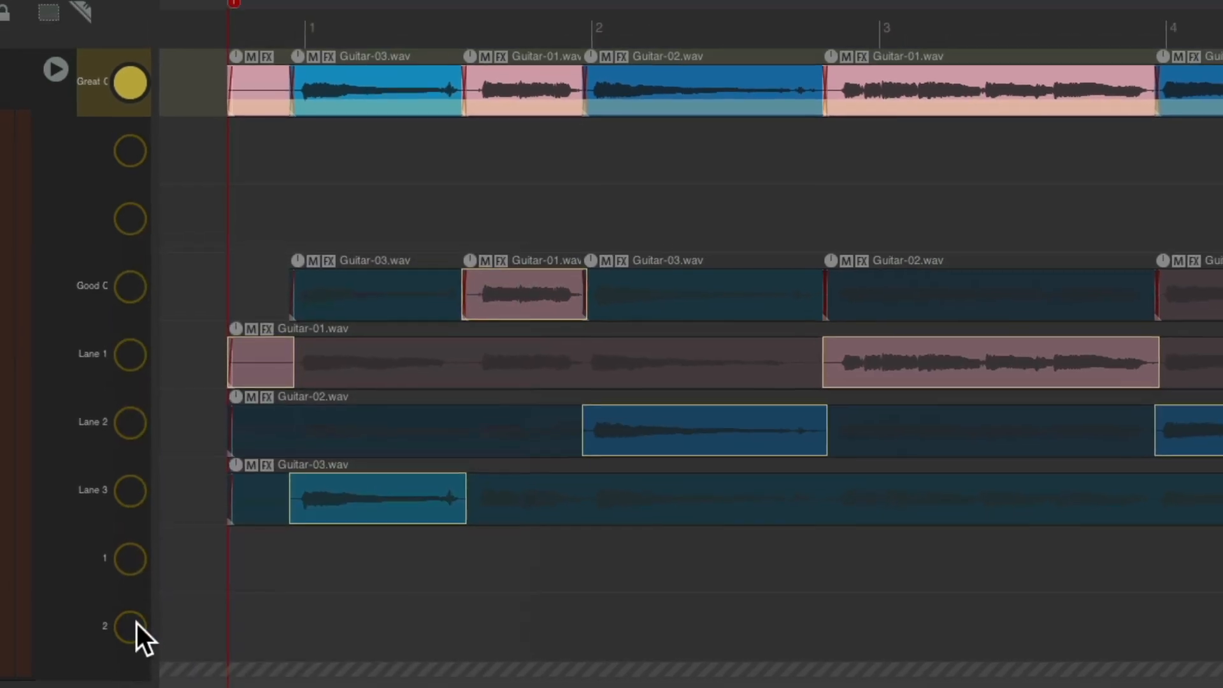
Delete the two empty lanes above Good Comp and the two empty lanes at the bottom of the track.
right_click(101, 179)
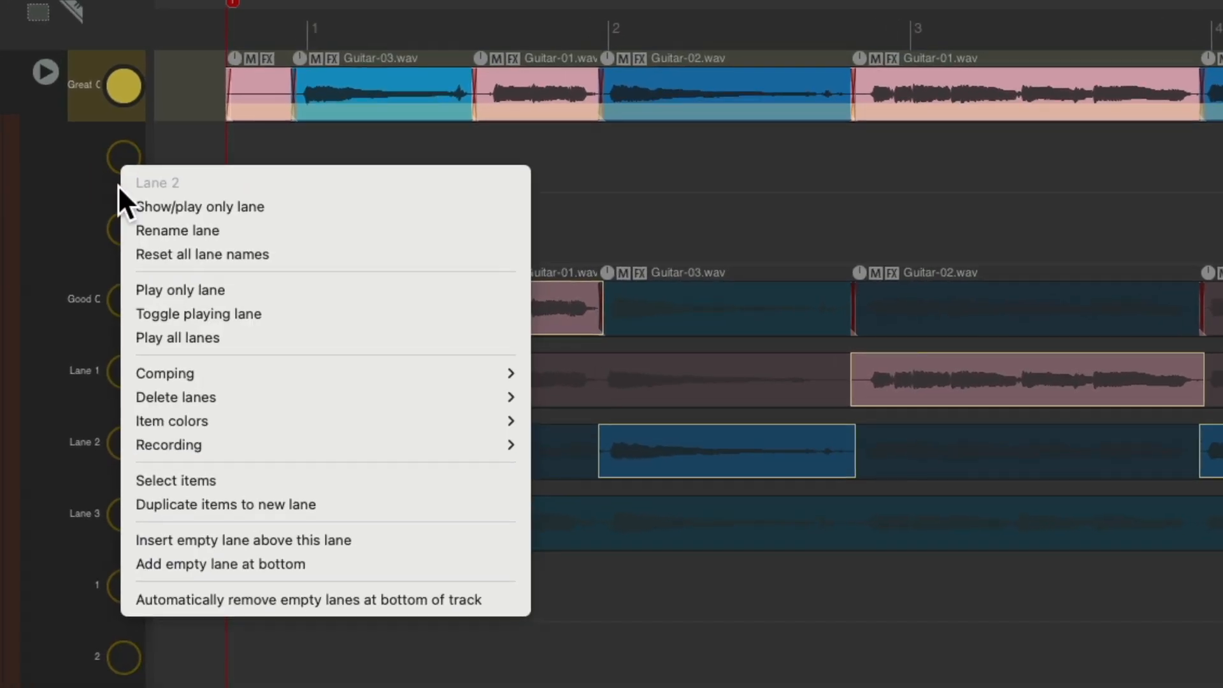
mouse_move(328, 387)
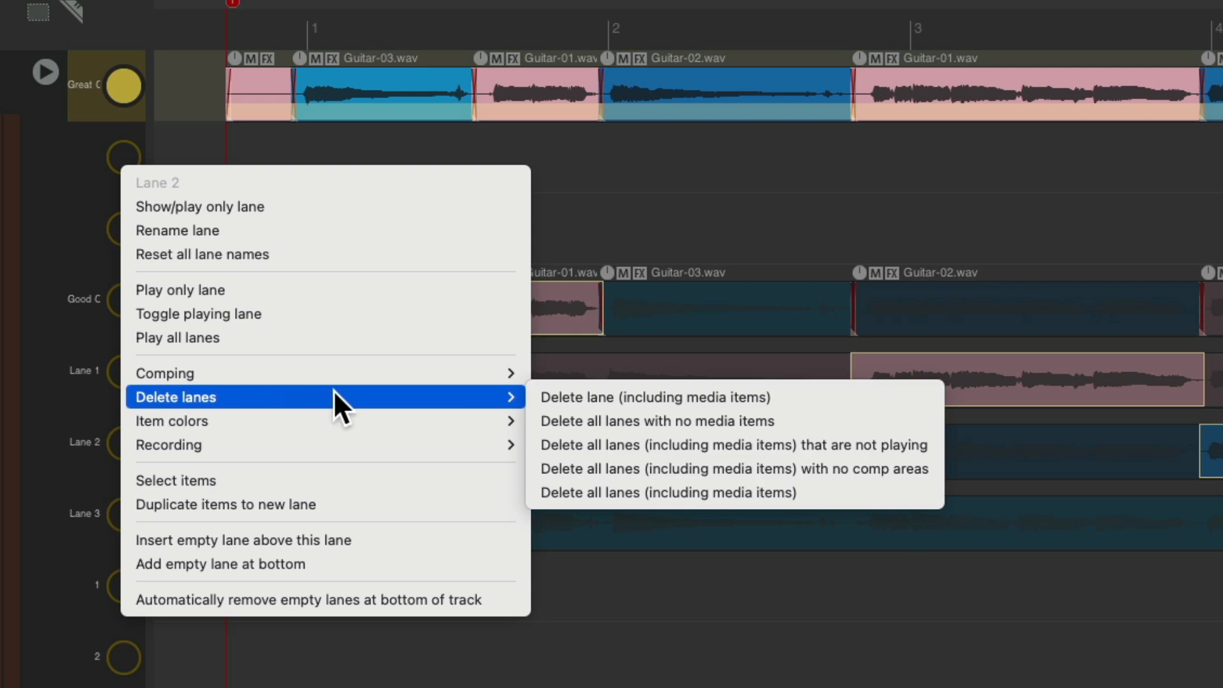
click(541, 395)
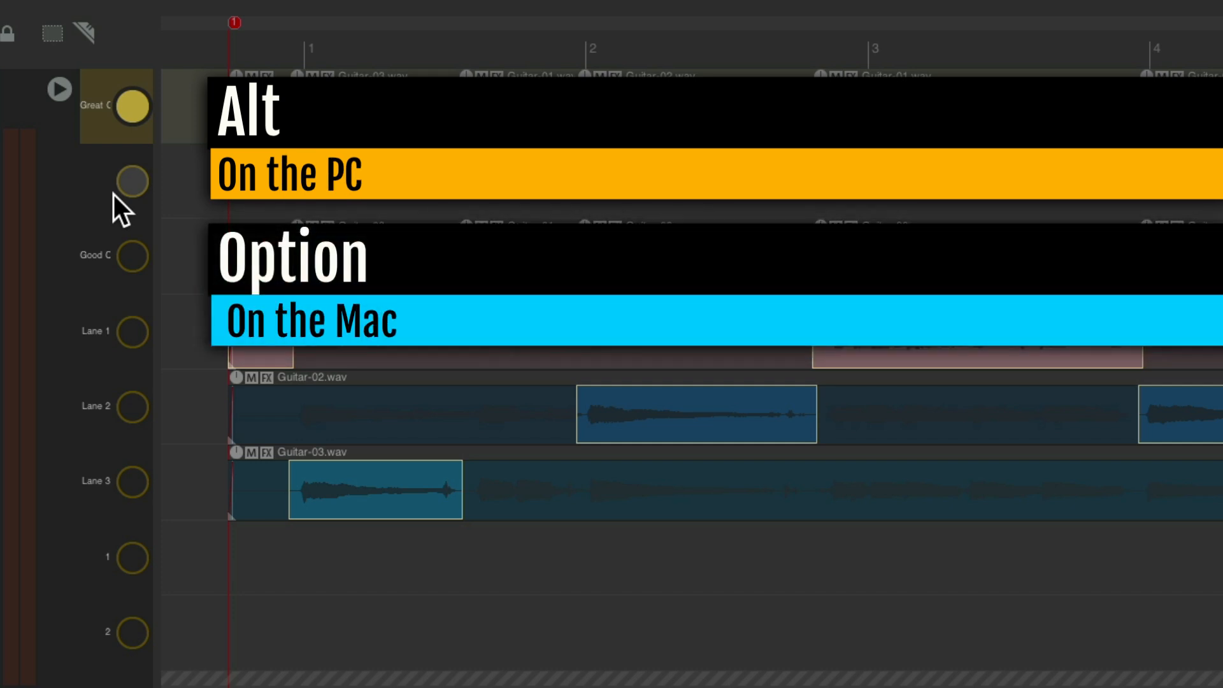
alt+double_click(133, 182)
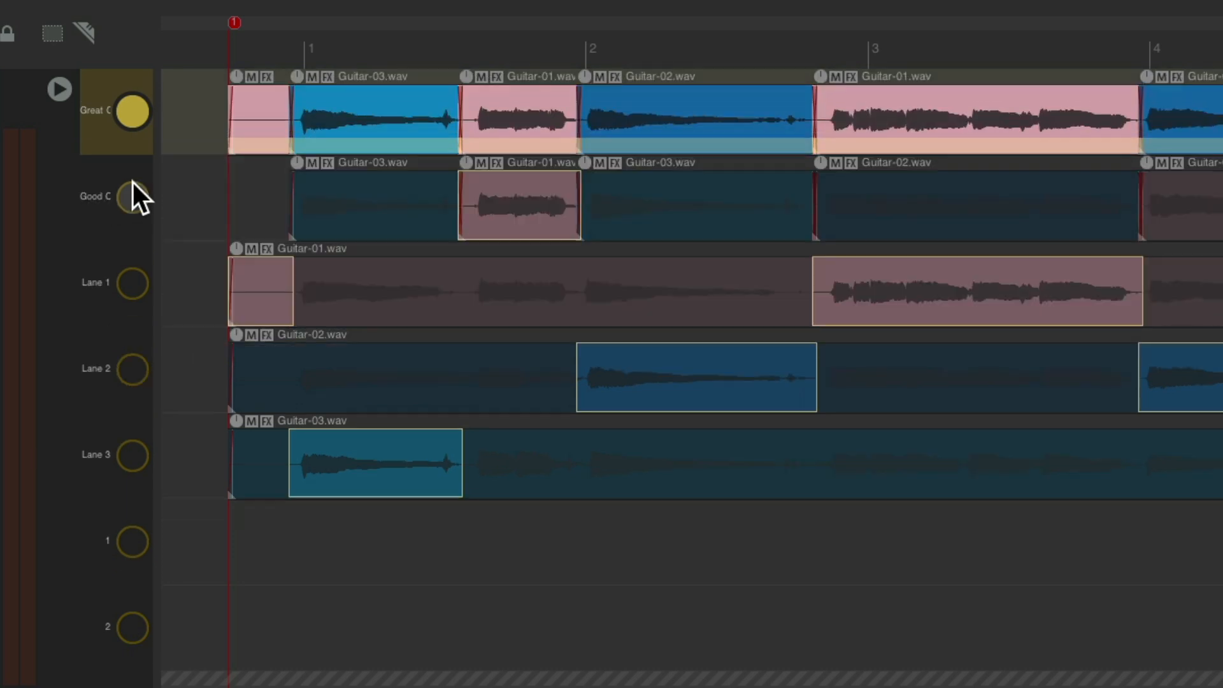
alt+double_click(141, 540)
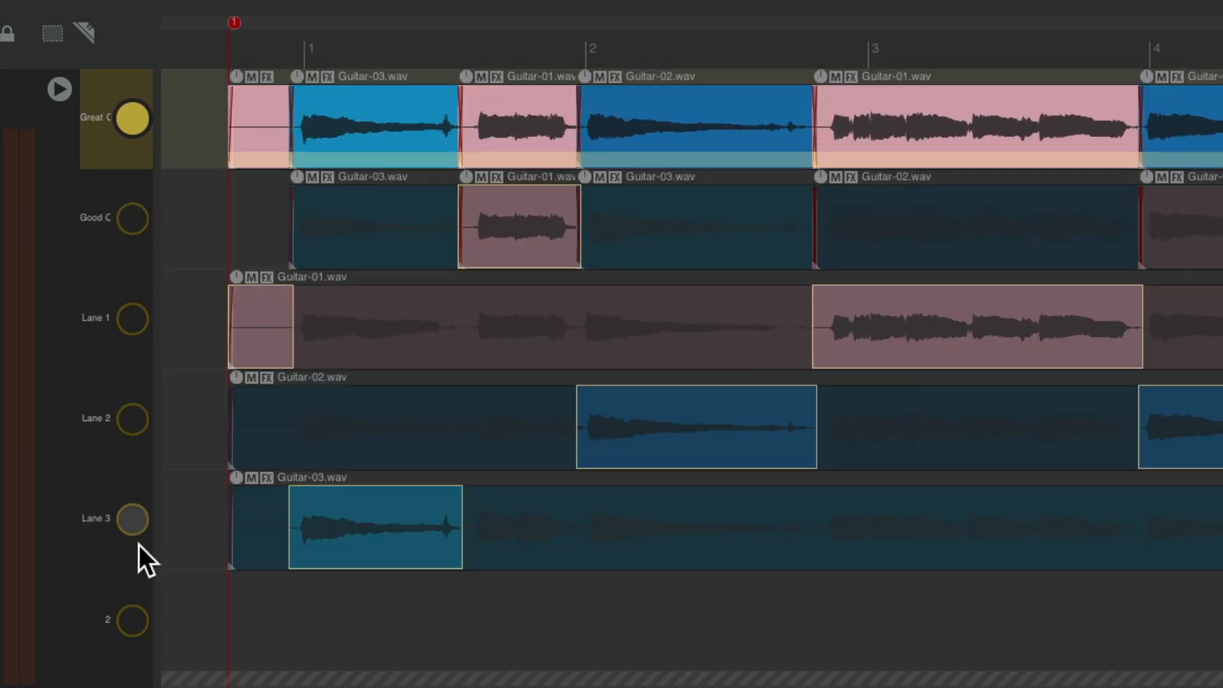
alt+double_click(137, 617)
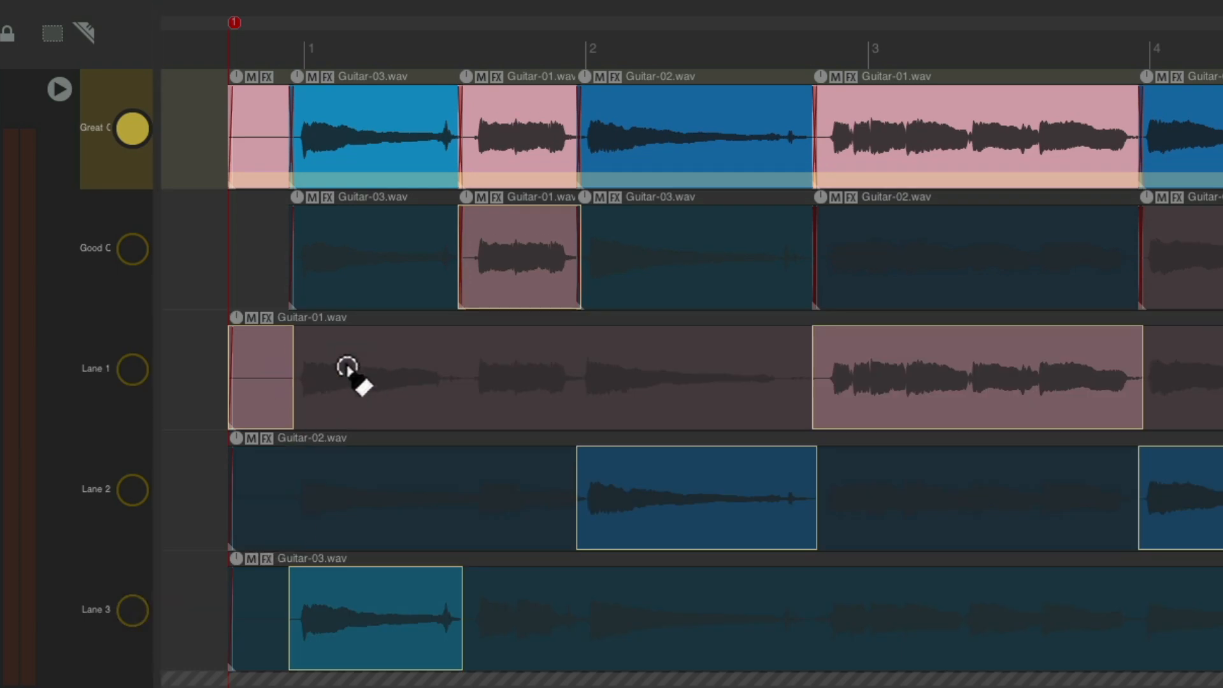
Try deleting the Good Comp lane together with its media items, and undo the deletion.
alt+double_click(134, 251)
key(ctrl+z)
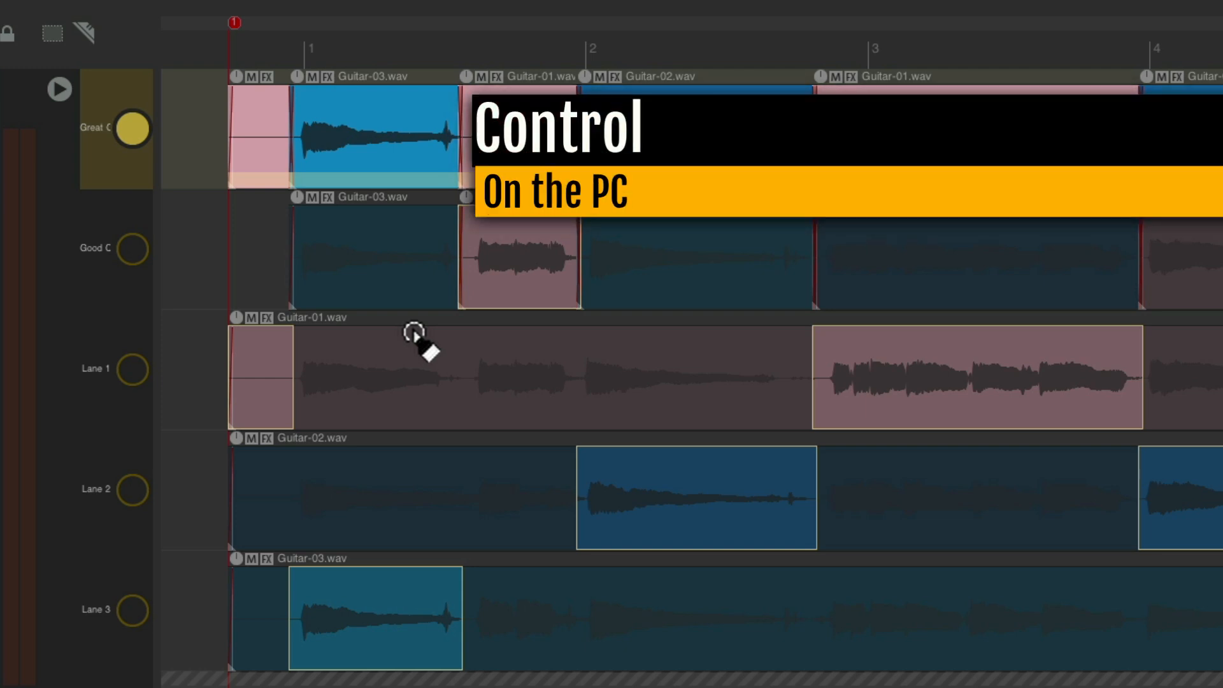
Stop Great Comp from playing, set Lane 1, Lane 2 and Lane 3 to play together, and play them back.
ctrl+click(132, 127)
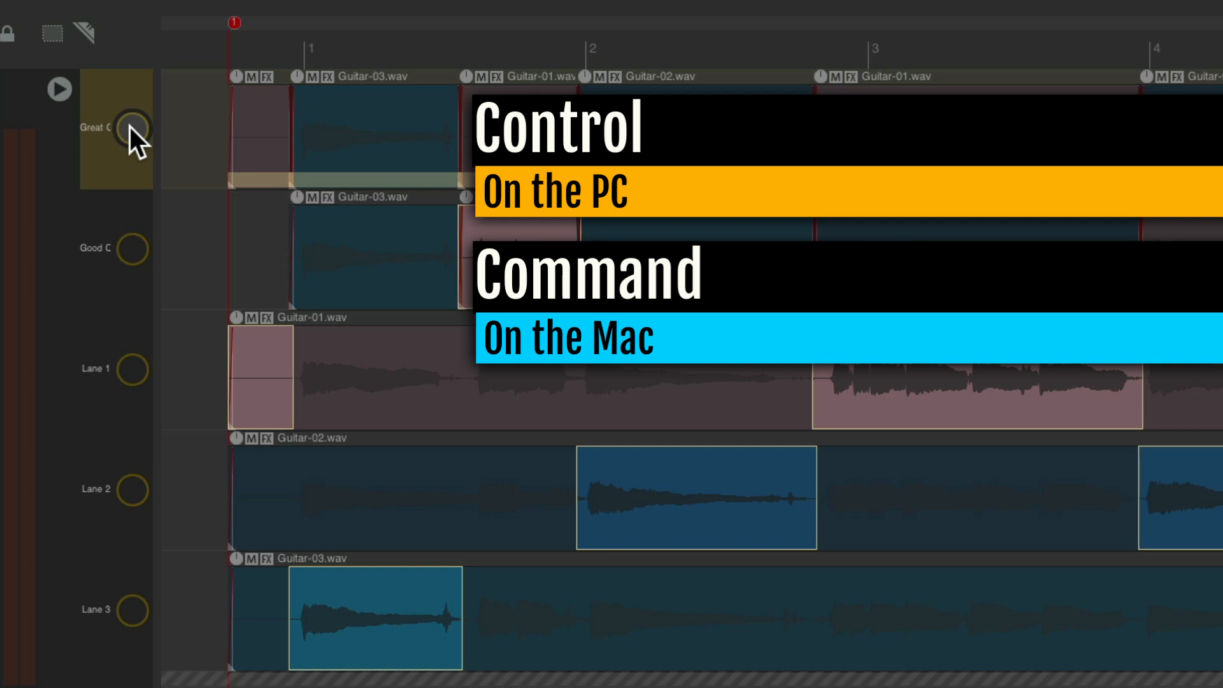
click(134, 371)
ctrl+click(133, 489)
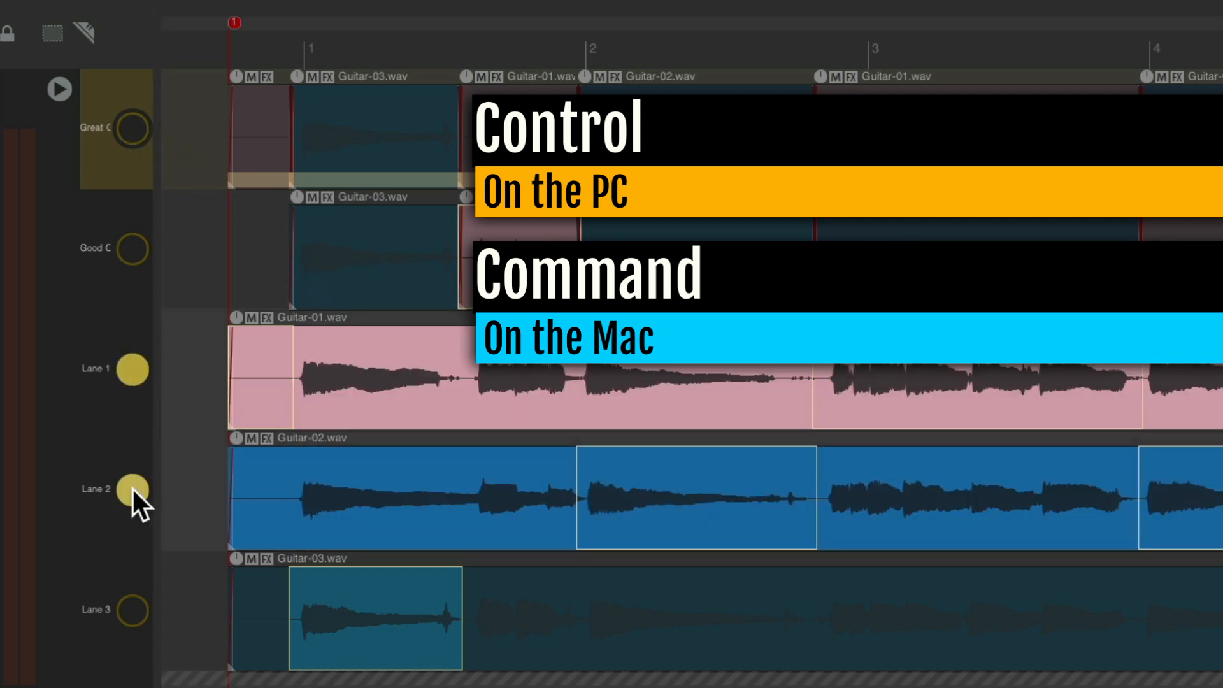
ctrl+click(125, 610)
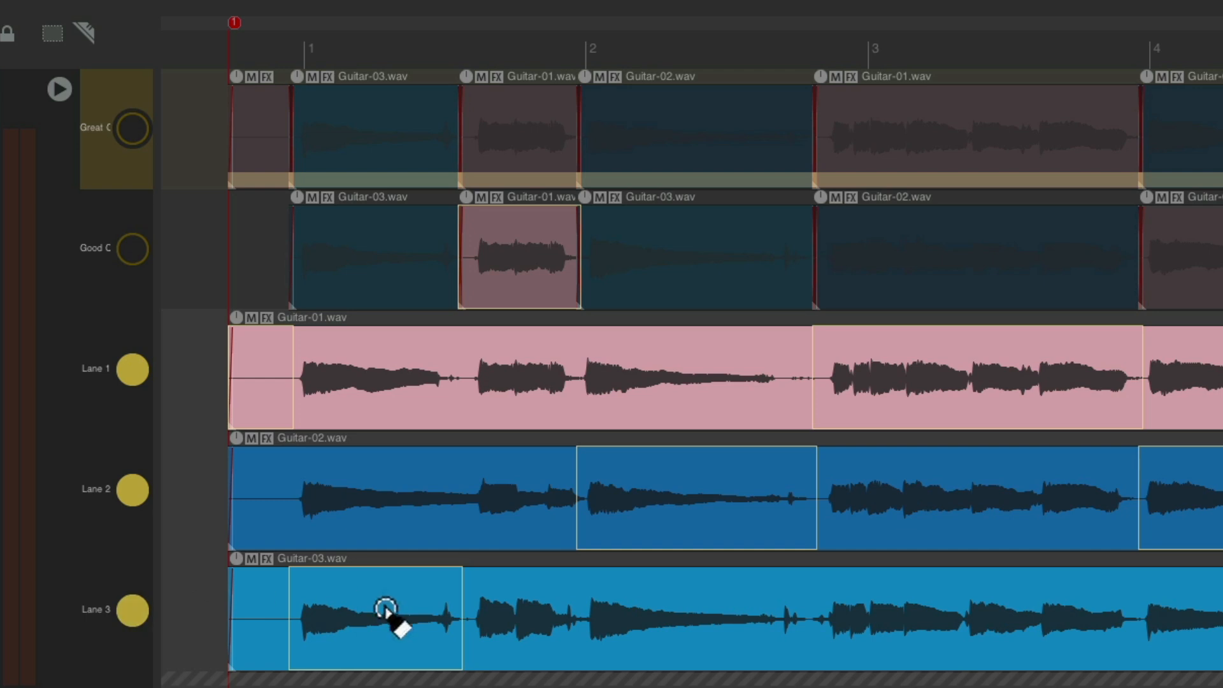
click(205, 265)
key(space)
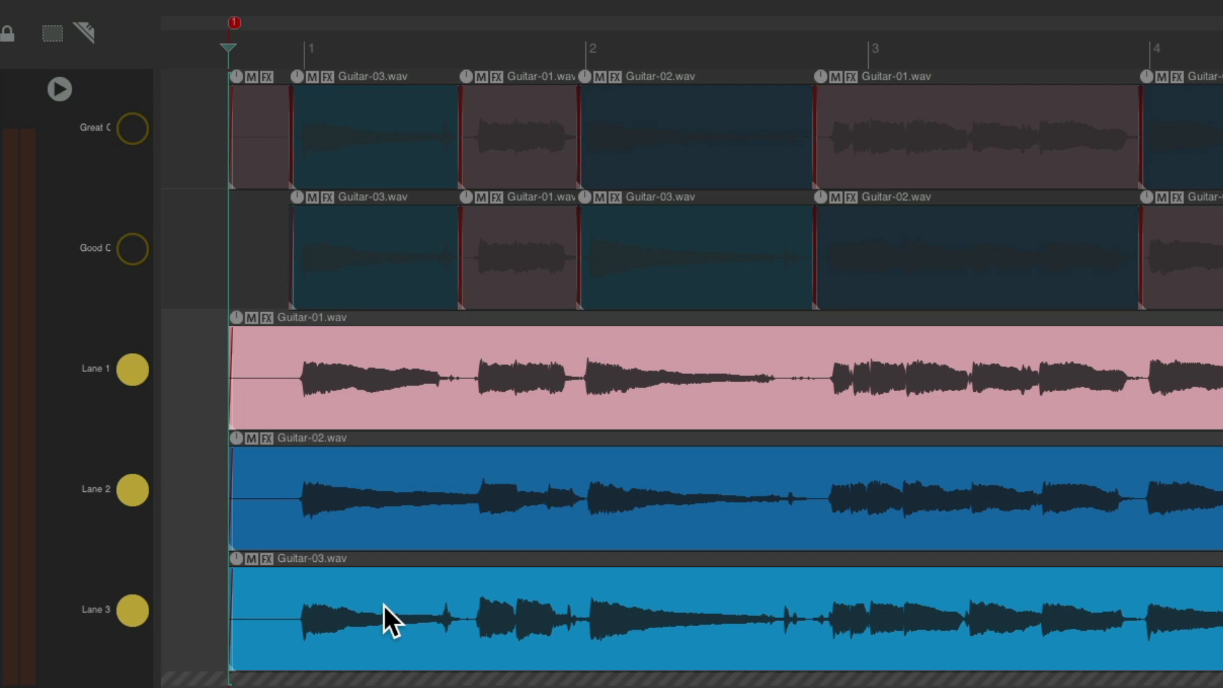
Switch exclusive lane playback through Lane 1, Lane 2 and Lane 3 in turn.
click(134, 374)
click(131, 495)
click(132, 610)
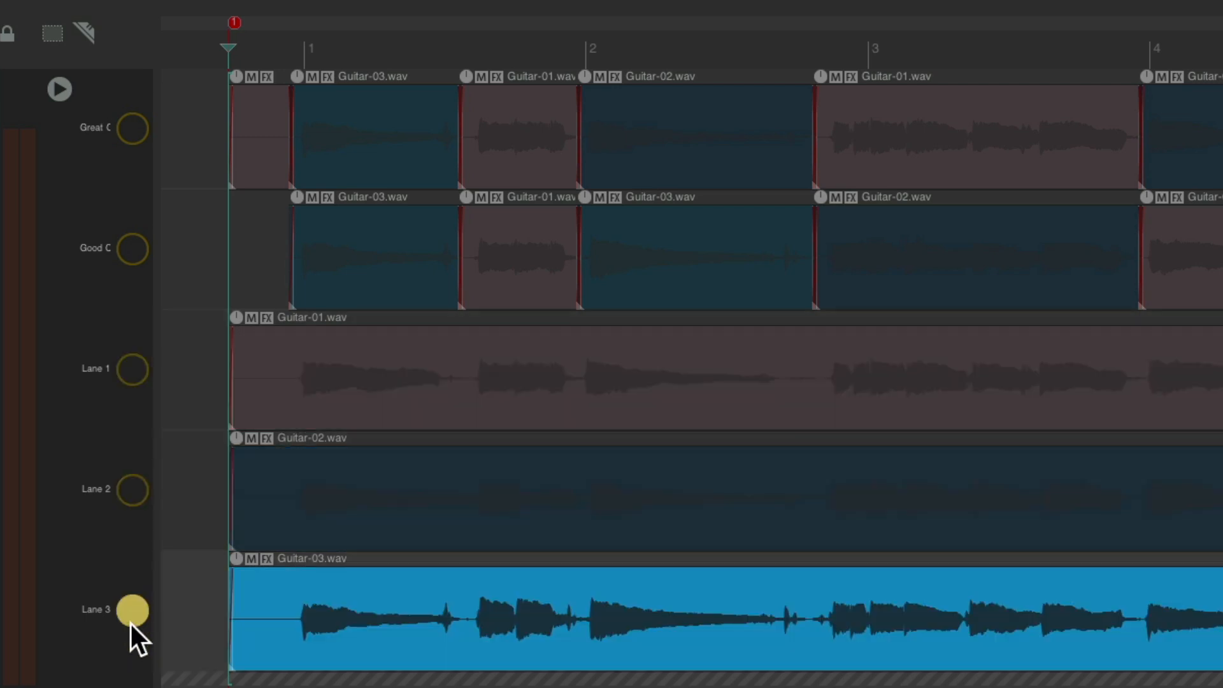
Set Lane 1, Lane 2, Lane 3, Good Comp and Great Comp all to play at the same time.
click(135, 374)
click(134, 489)
click(133, 610)
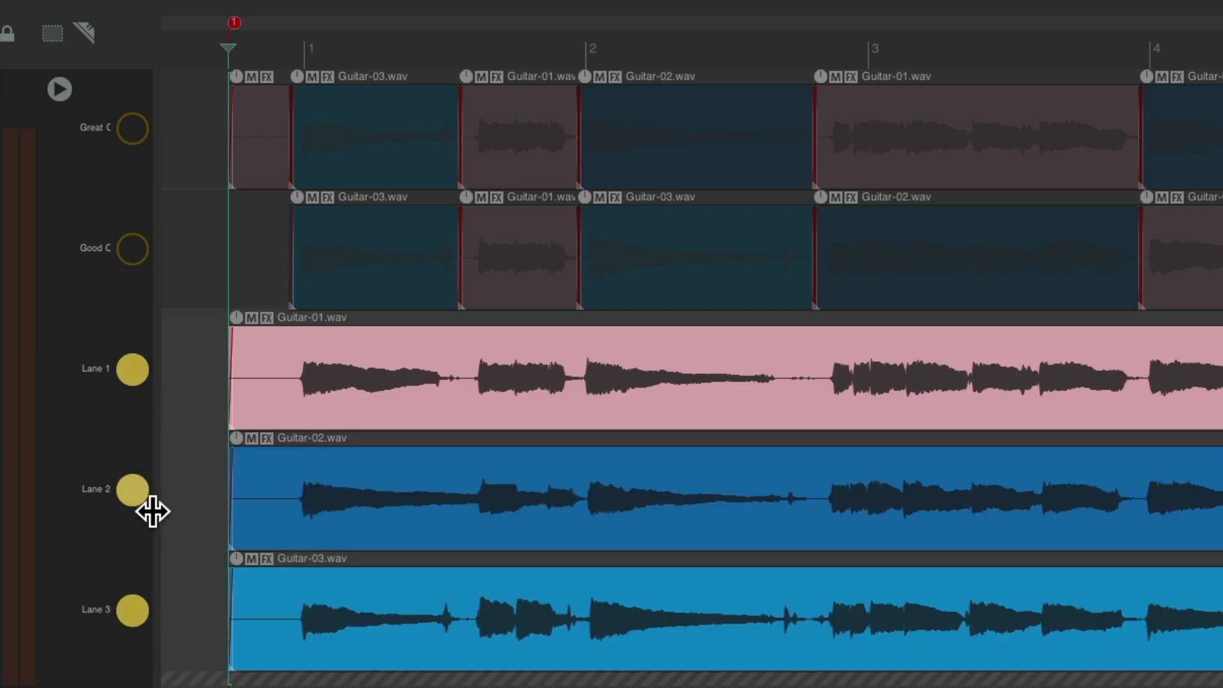
click(134, 249)
click(130, 135)
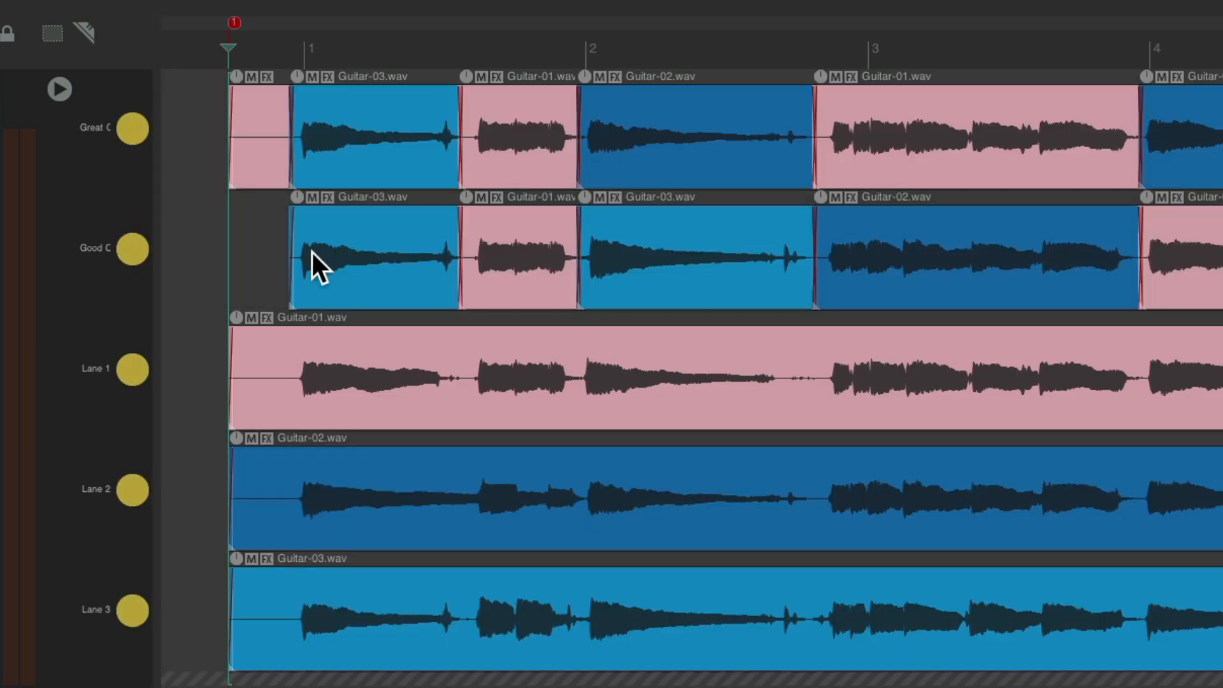
Switch exclusive lane playback from Great Comp to Good Comp, and finish with only Lane 1 playing.
click(135, 130)
click(131, 240)
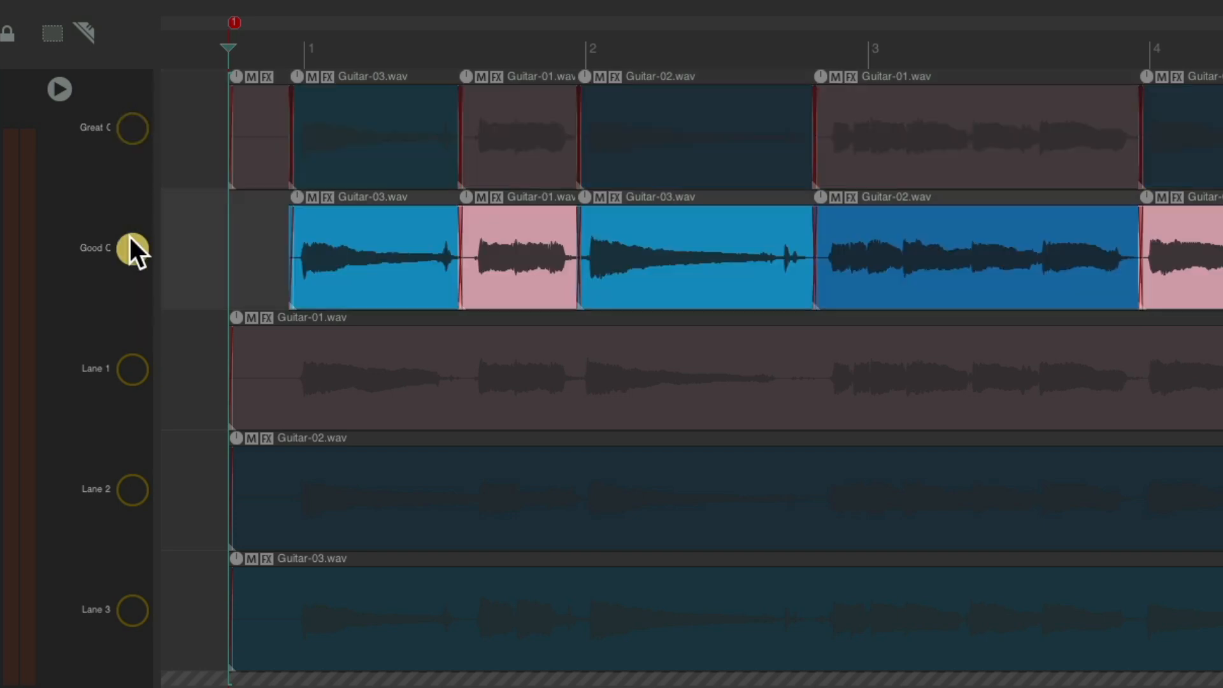
click(147, 383)
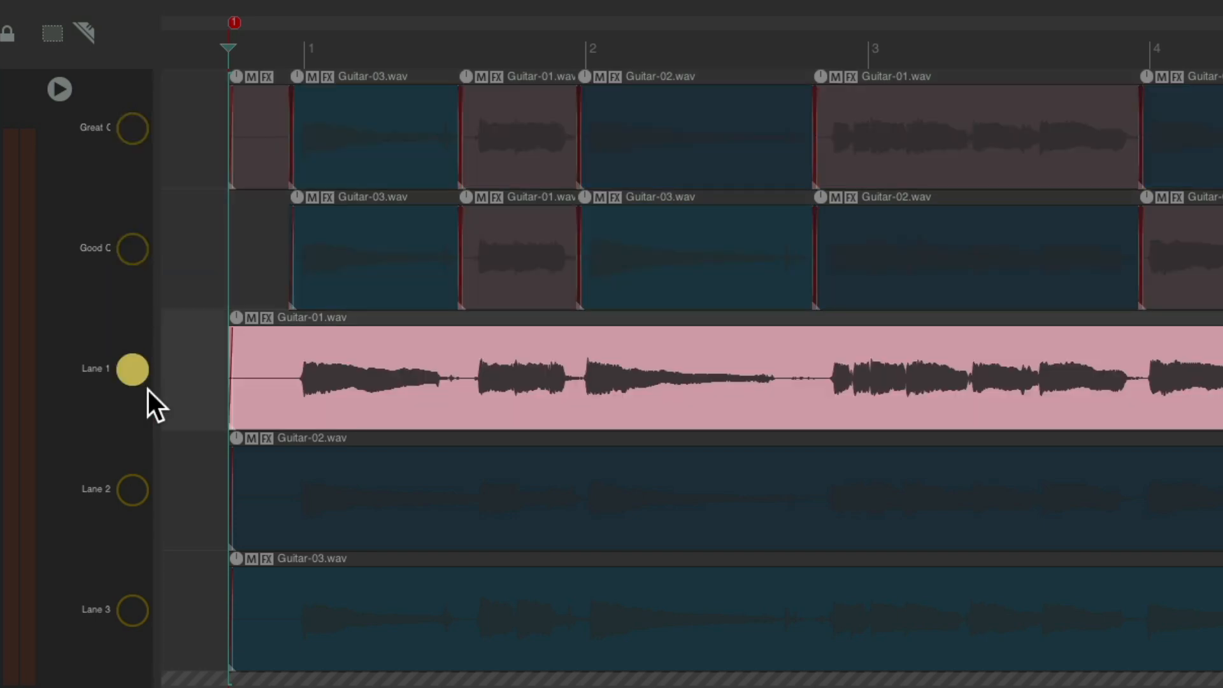
Make Great Comp the only playing lane on the Guitar track and turn on comping into it.
click(132, 130)
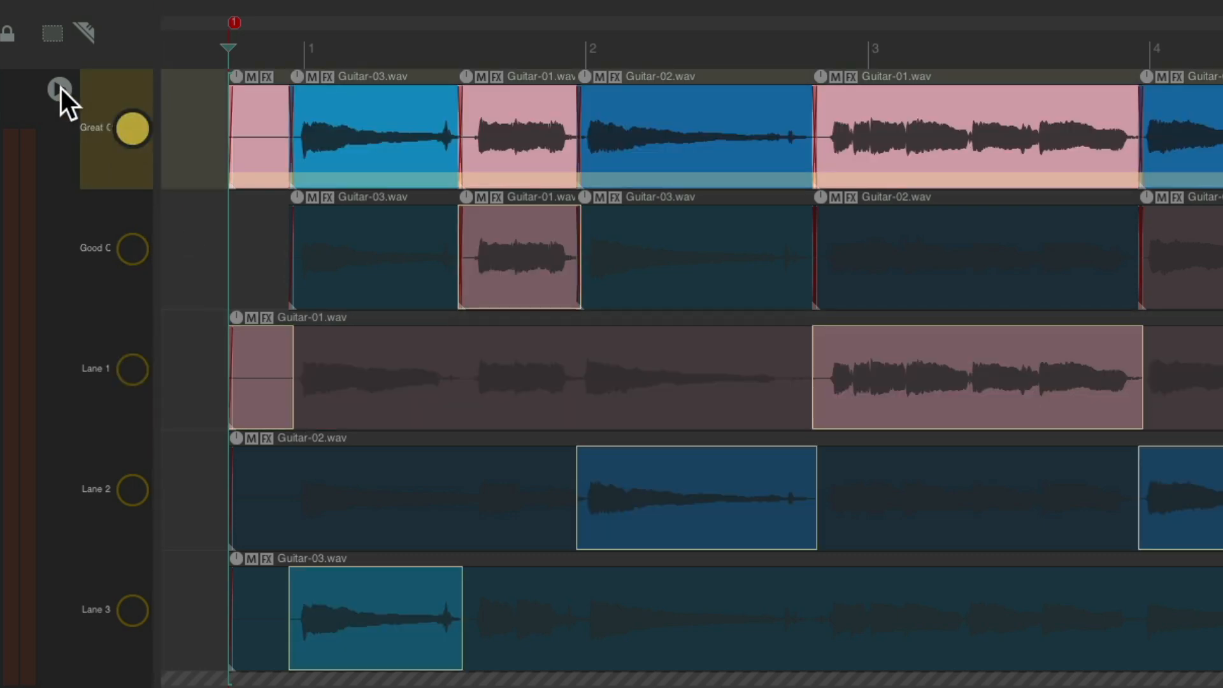
click(59, 89)
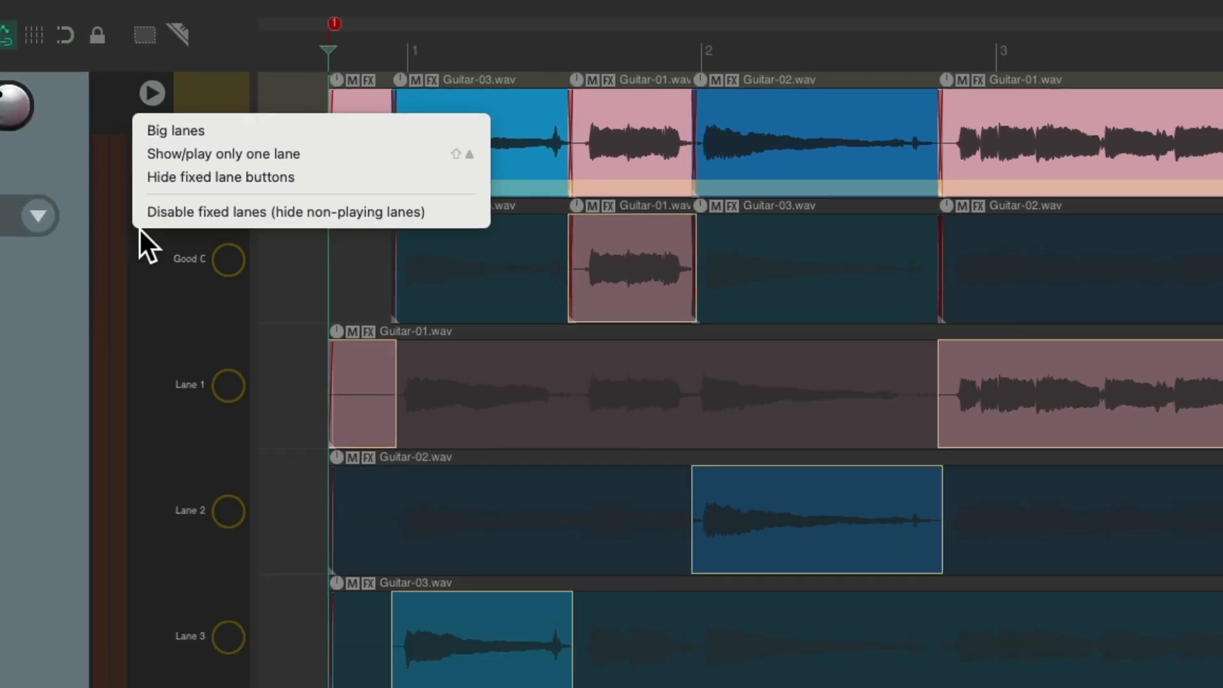
click(24, 298)
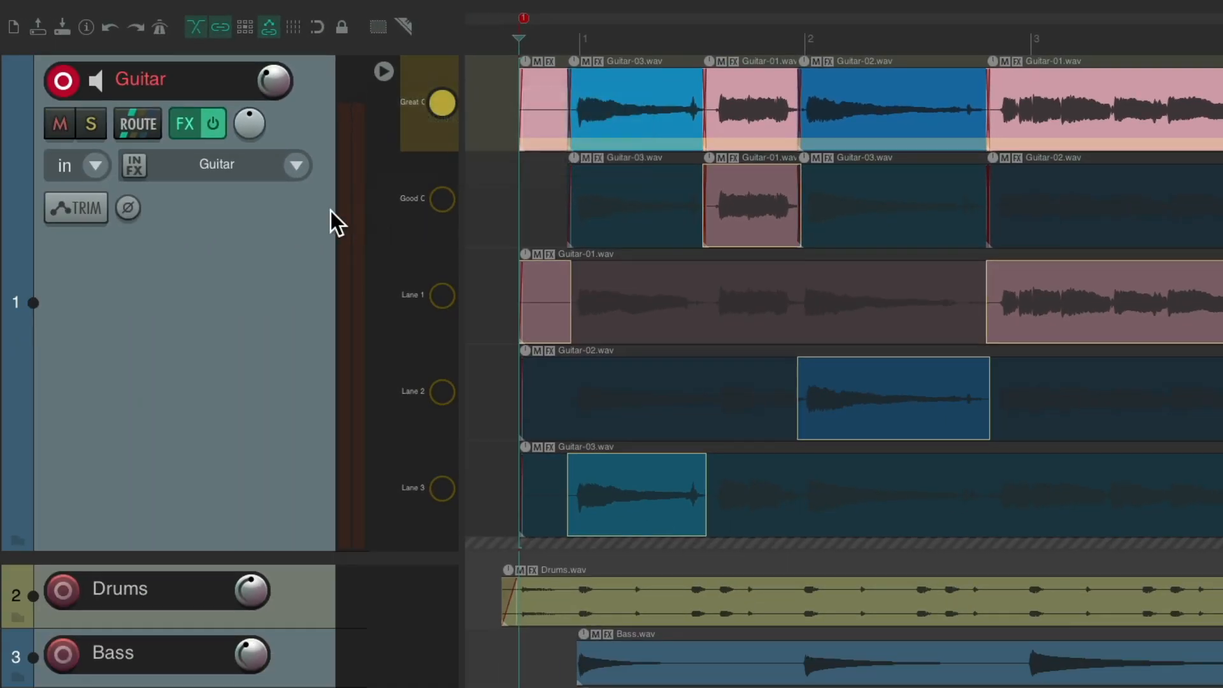
Turn off fixed item lanes for the Guitar track and play back the remaining comp.
right_click(288, 226)
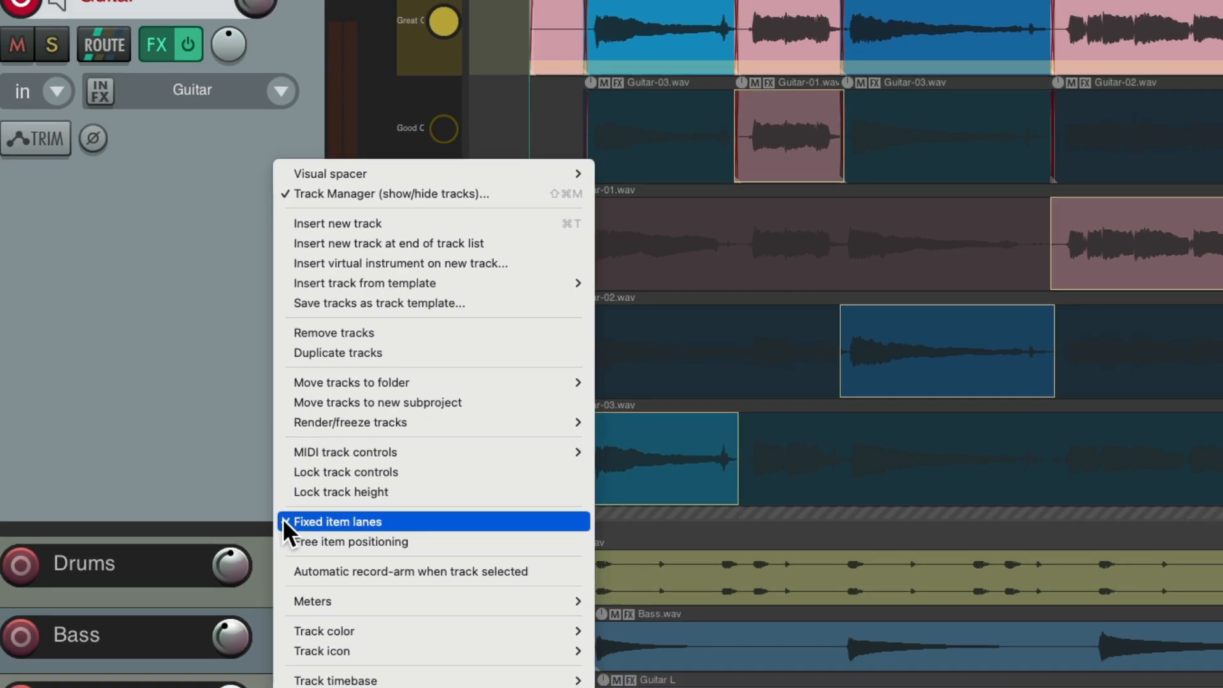
click(290, 532)
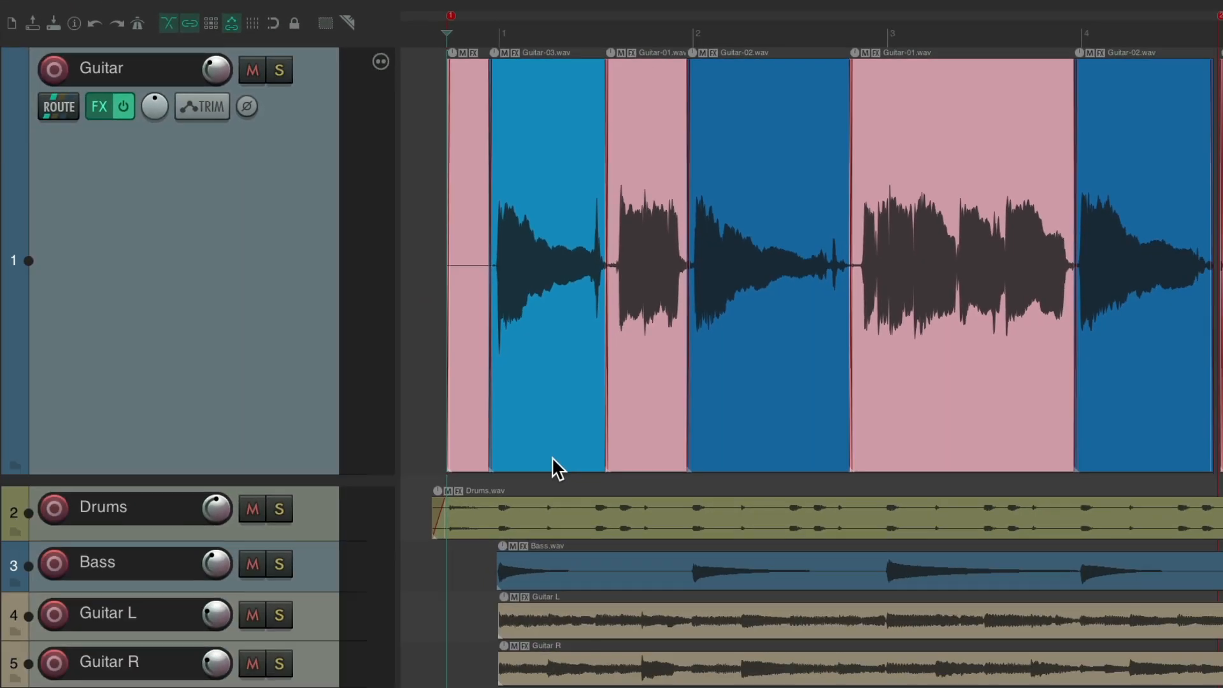
key(space)
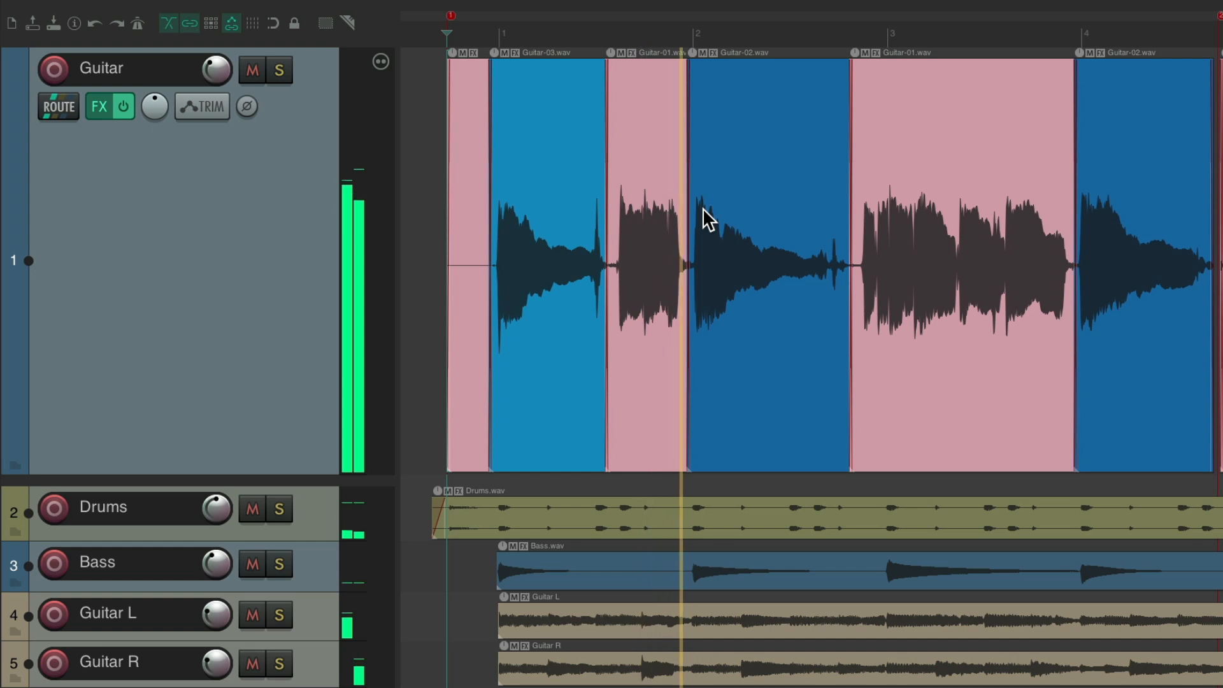
key(space)
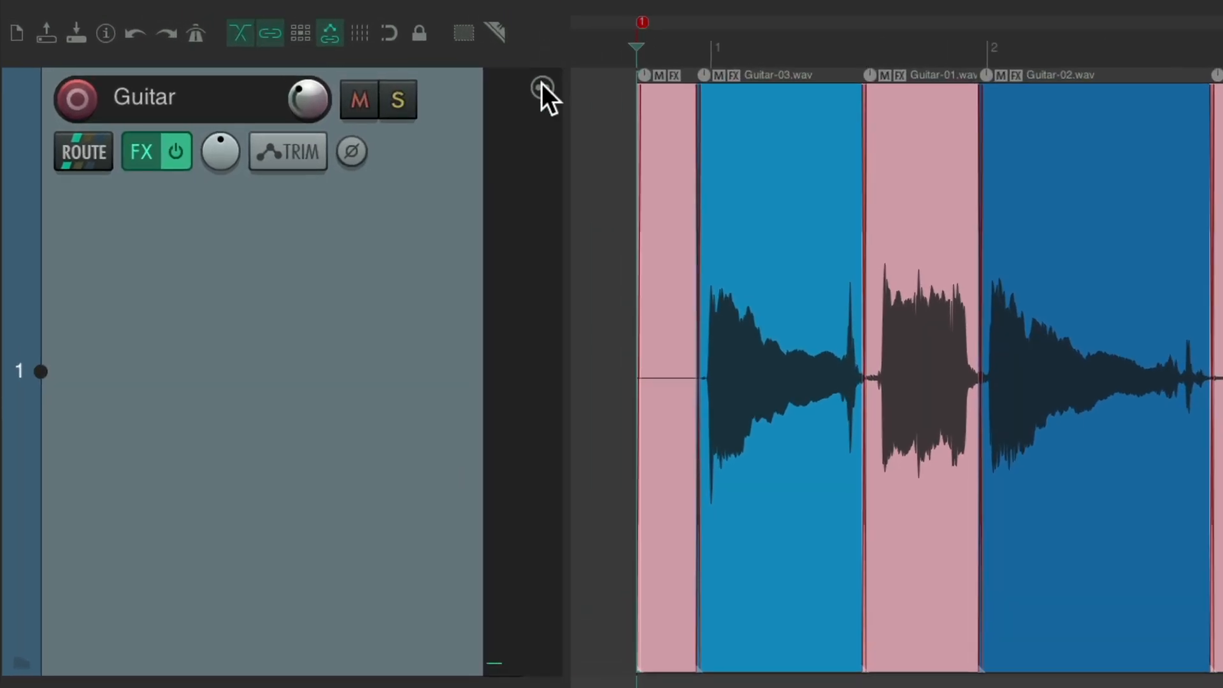
Turn fixed item lanes back on for the Guitar track.
click(509, 82)
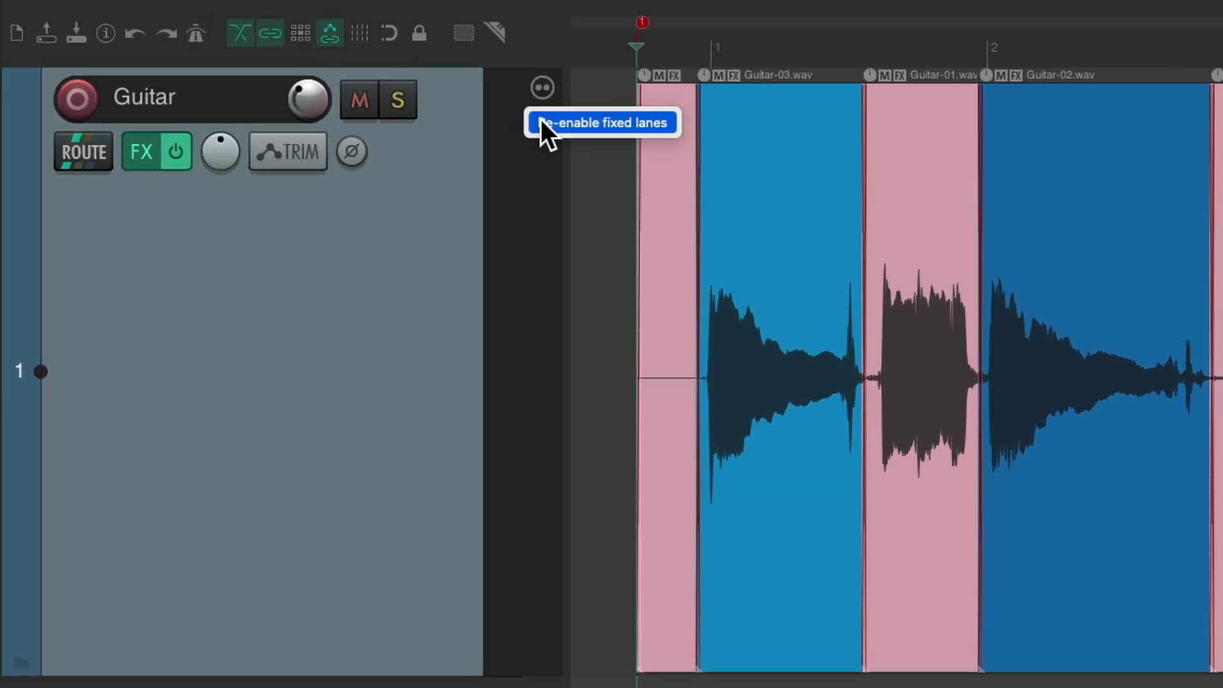
click(540, 120)
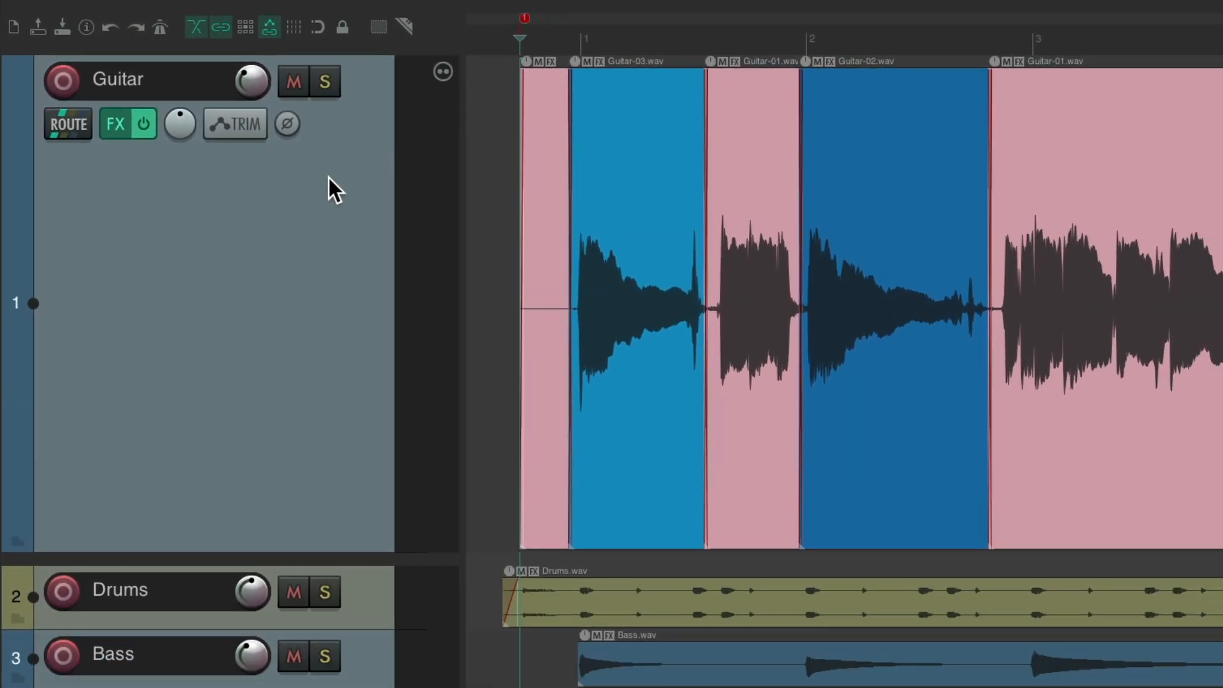
right_click(398, 209)
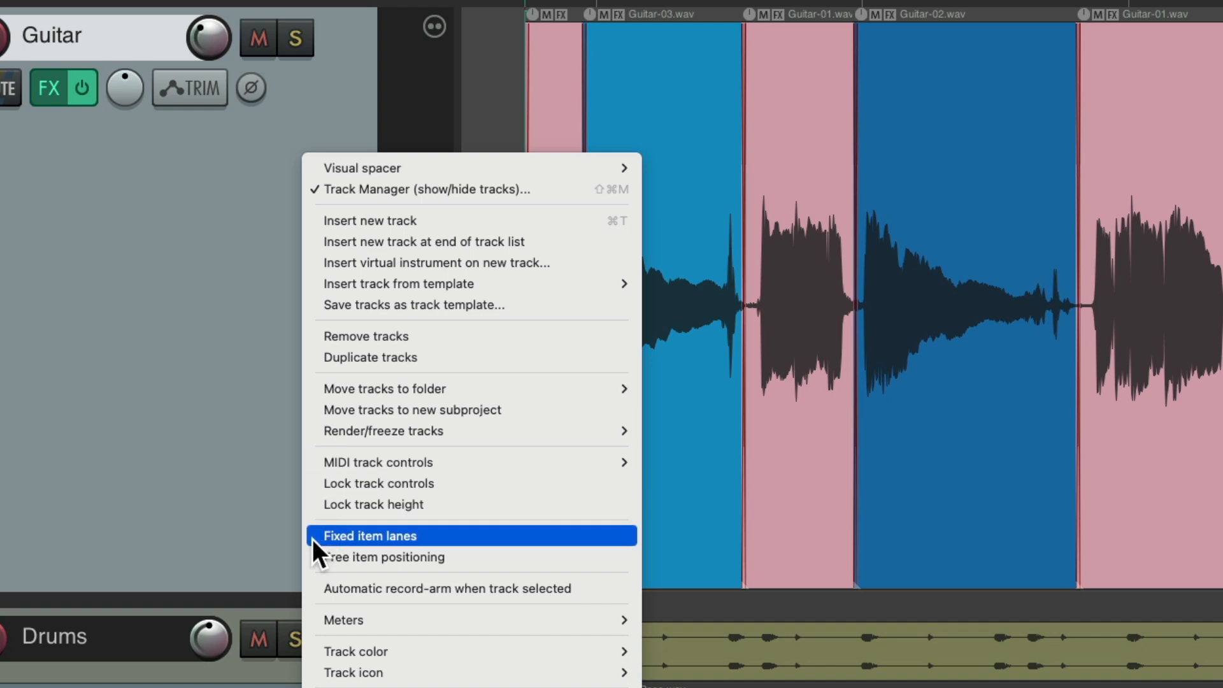
click(312, 539)
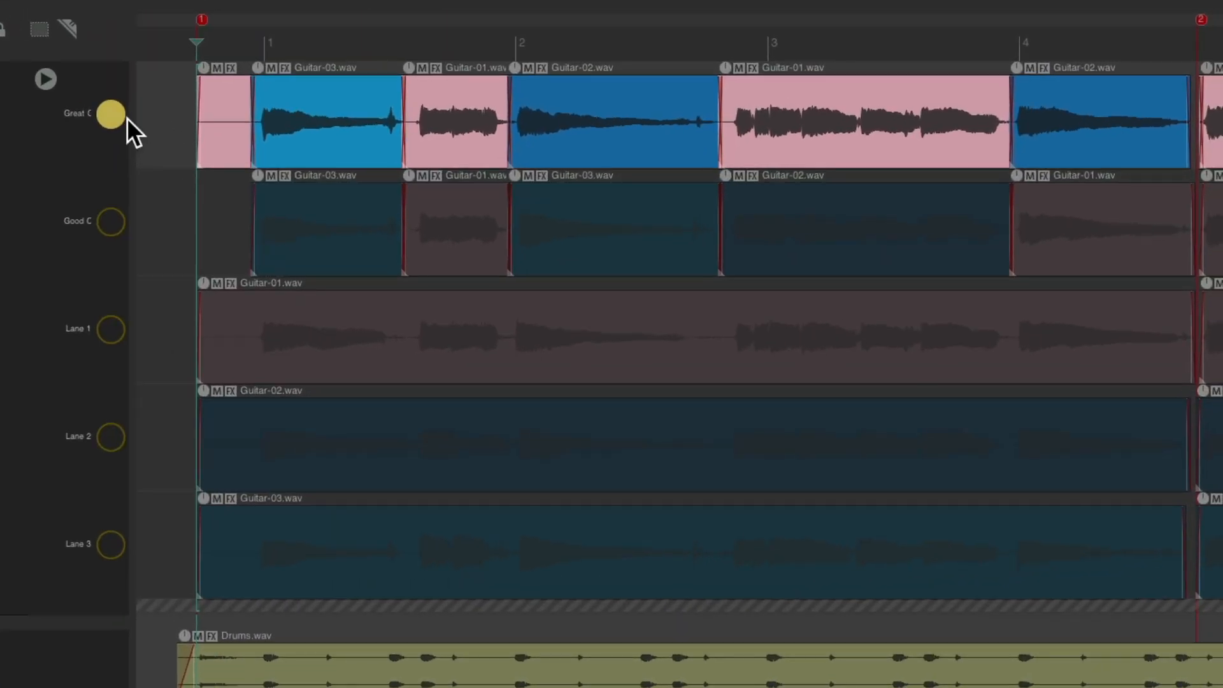
Comp the bar 1 phrase of Great Comp from Lane 2's take and disable fixed lanes to hide the non-playing lanes.
click(112, 116)
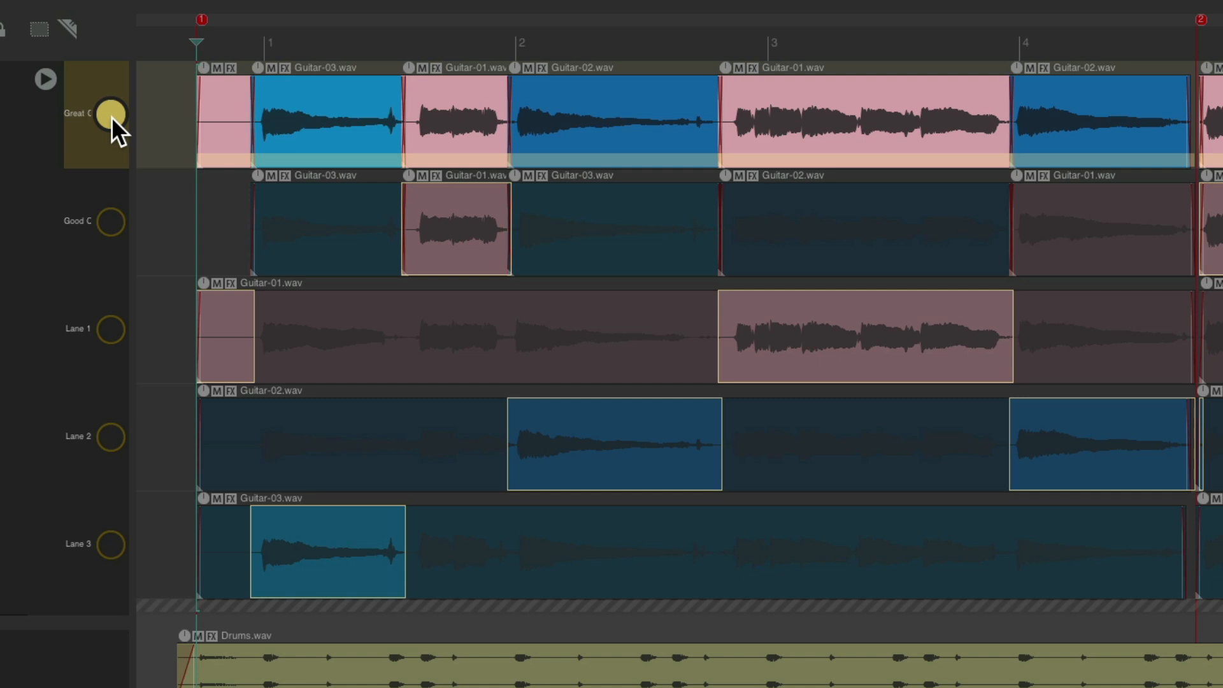
click(333, 224)
click(337, 323)
click(336, 422)
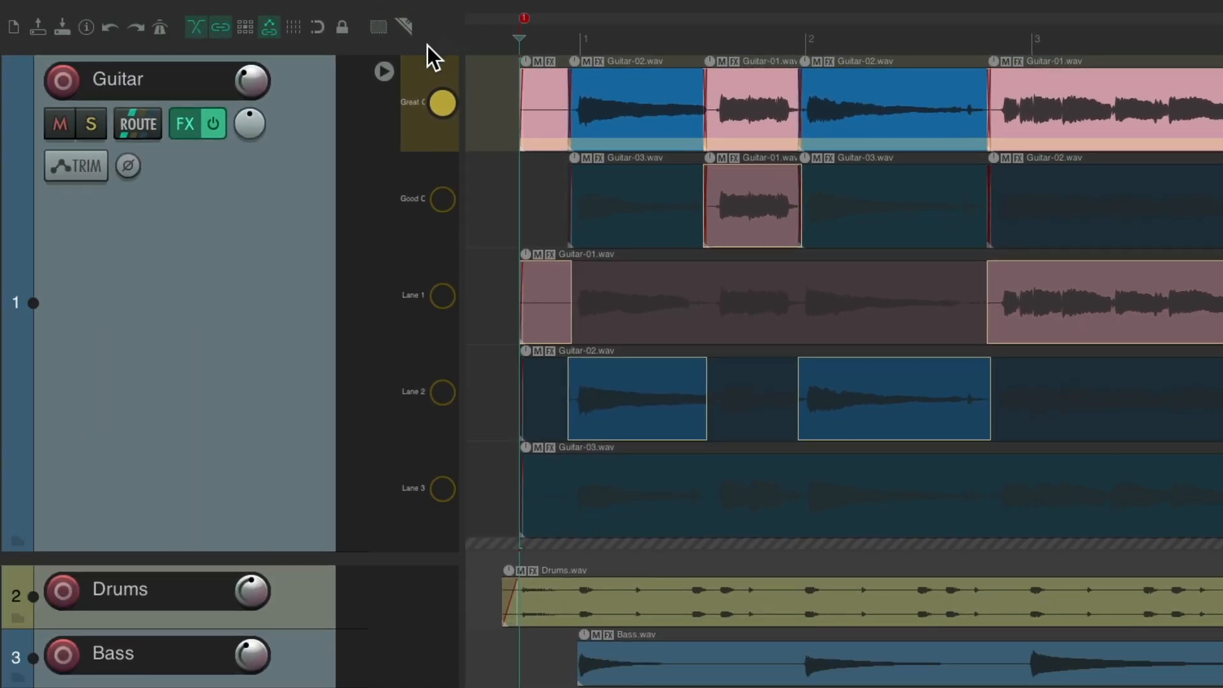
click(45, 78)
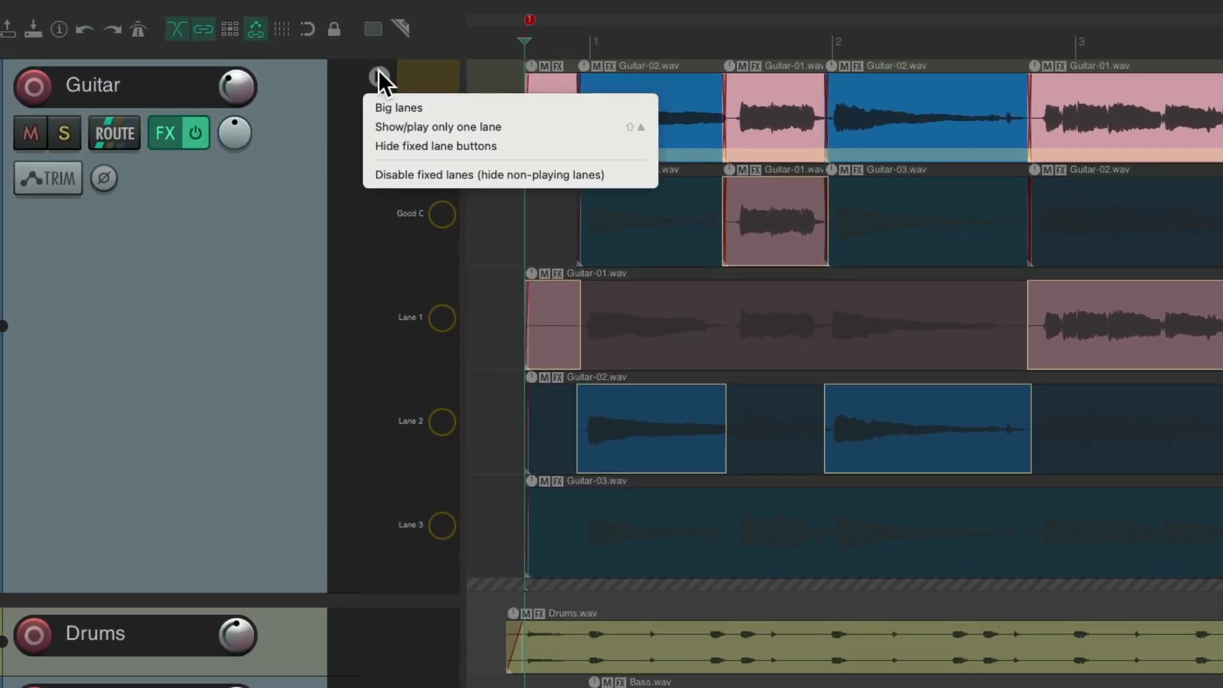
click(362, 200)
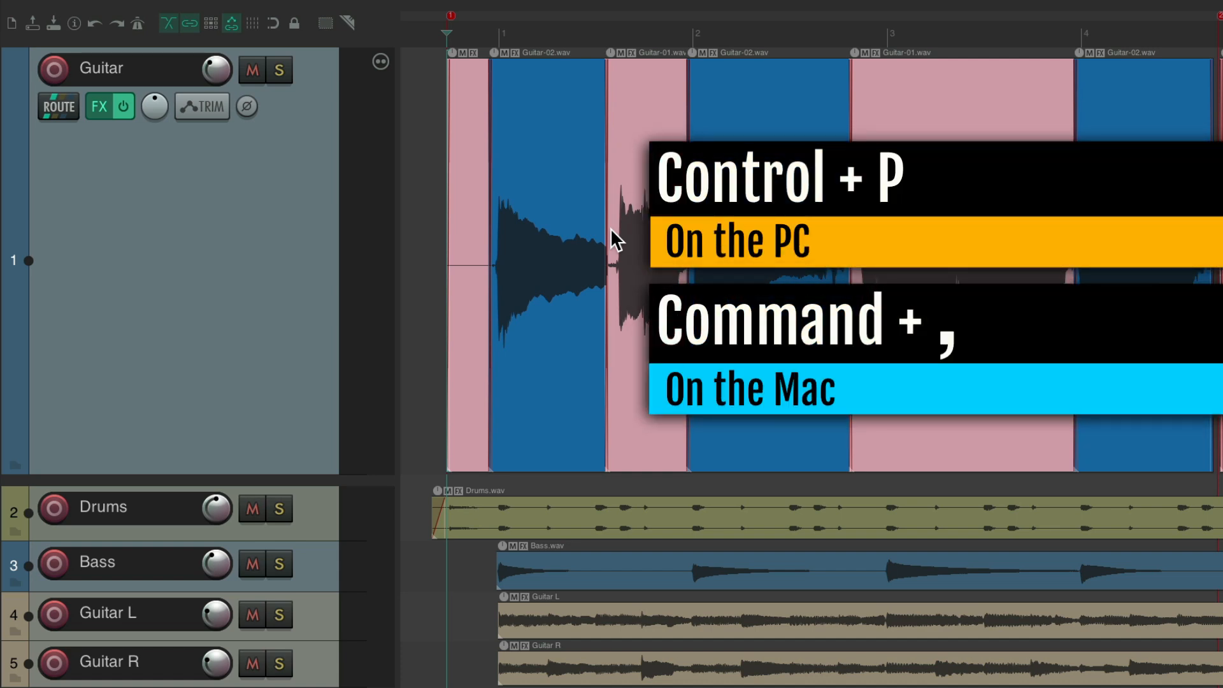
Try enabling Fixed item lanes for new tracks in the Track/Send Defaults preferences, and switch the option back off.
key(super+comma)
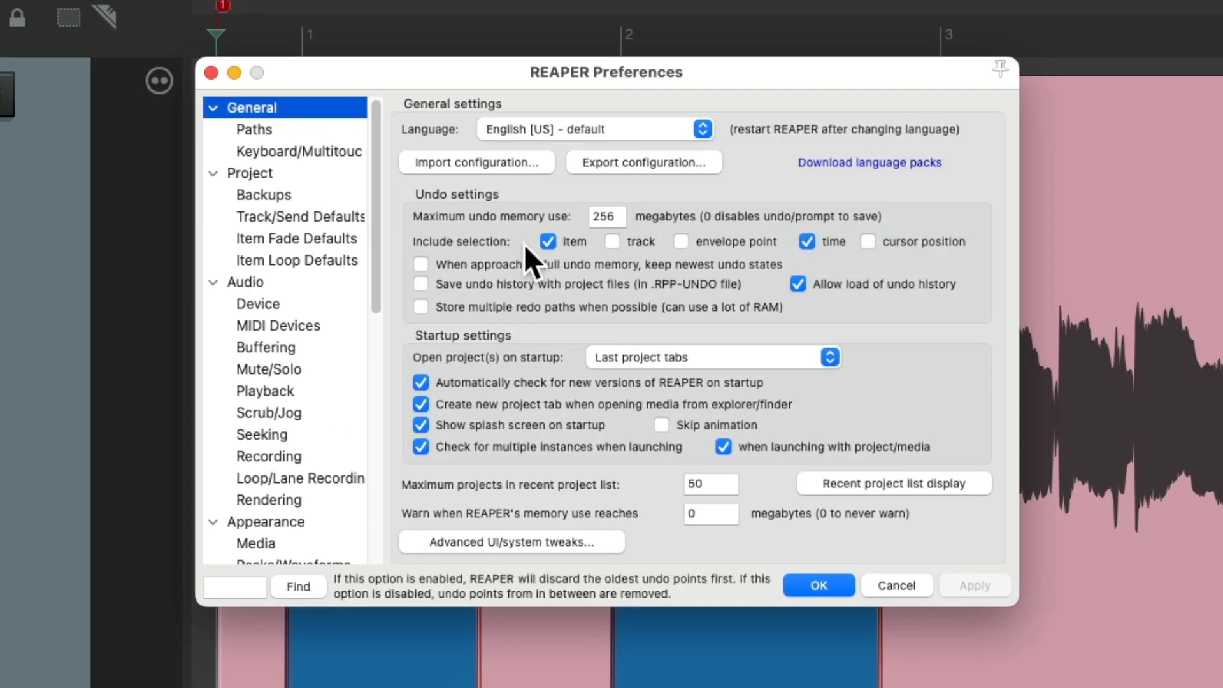
click(344, 215)
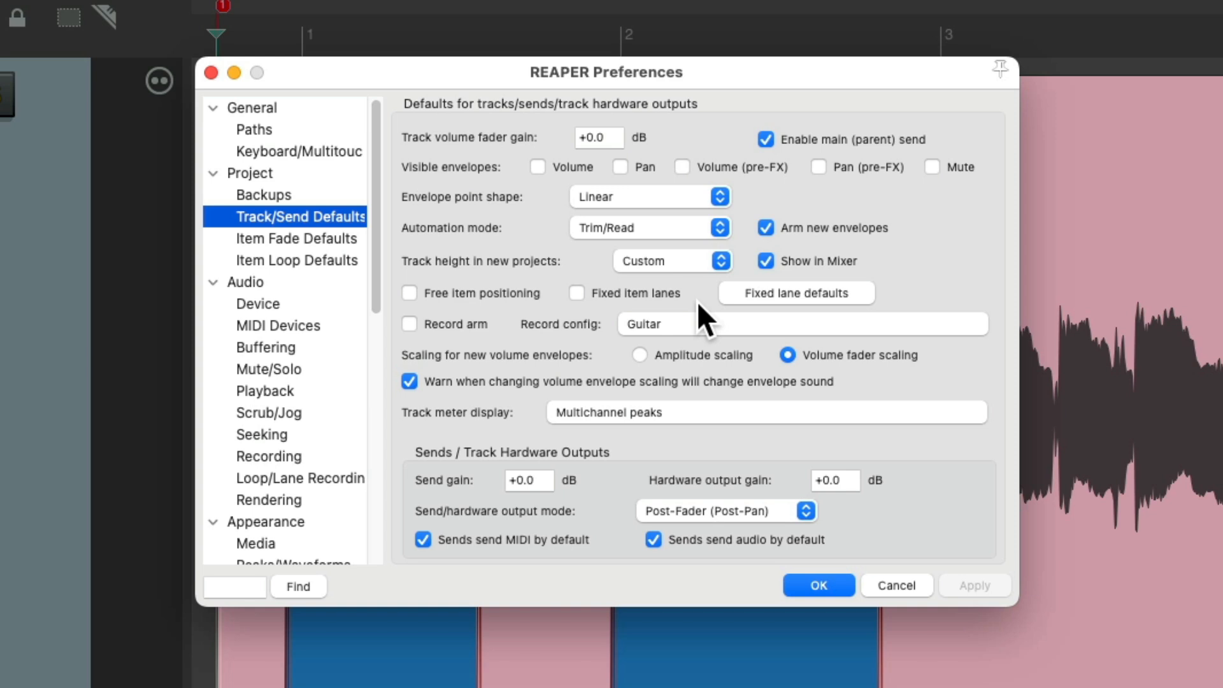
click(577, 293)
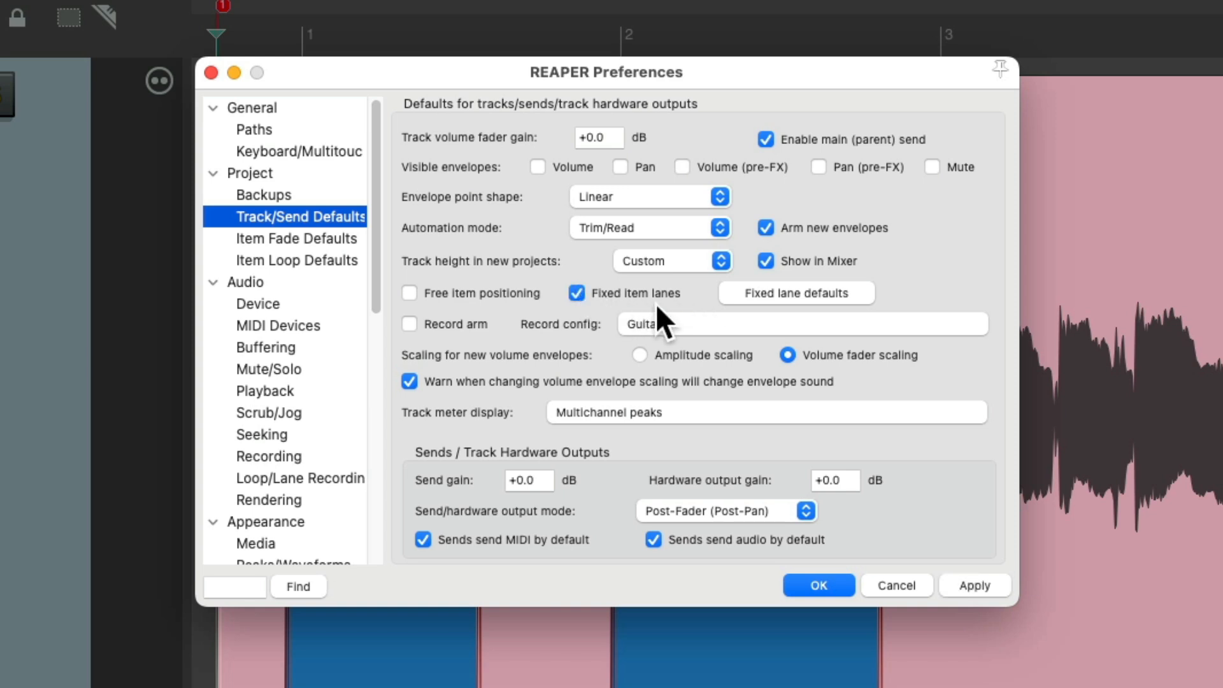
click(576, 291)
Review the fixed lane default options for new tracks and close the preferences.
click(833, 294)
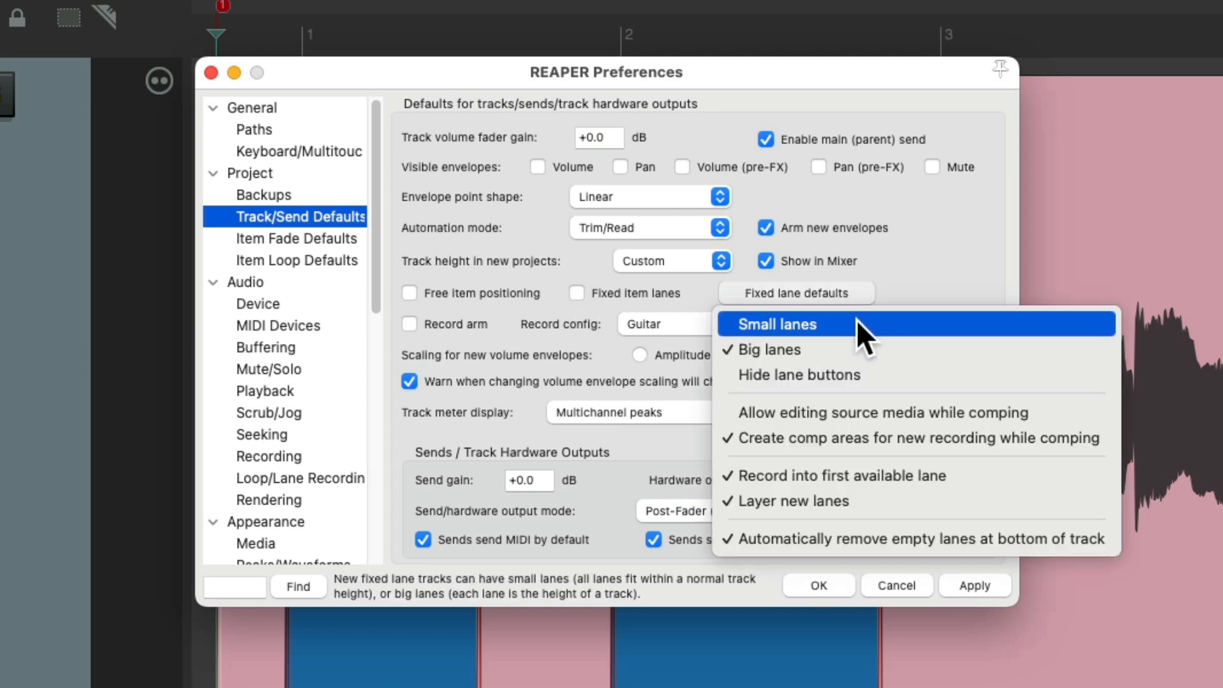
click(881, 366)
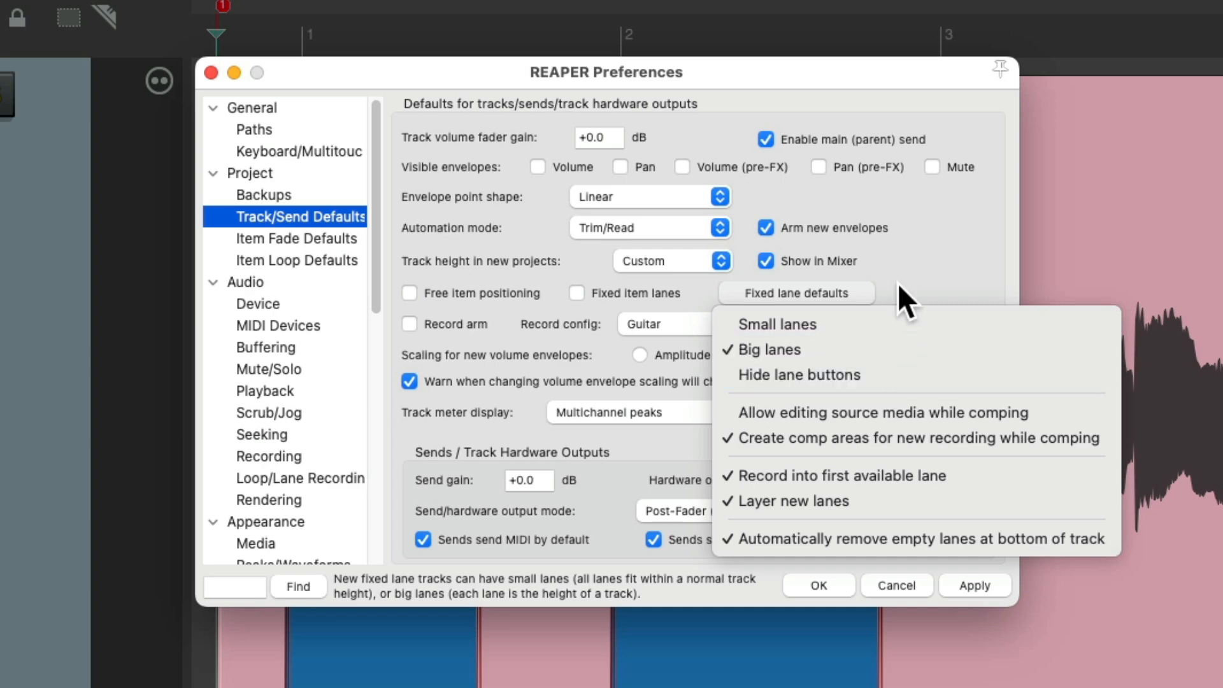
click(818, 583)
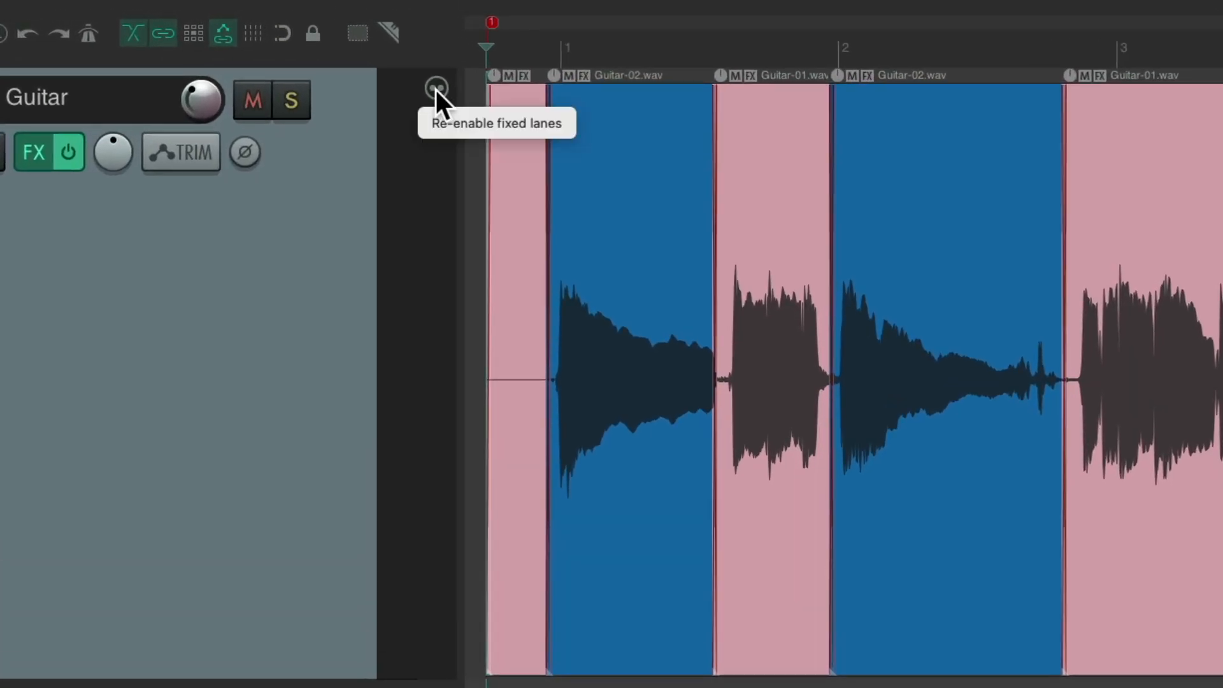
Re-enable the Guitar track's fixed lanes, and switch them to big lanes and back to small lanes.
click(435, 126)
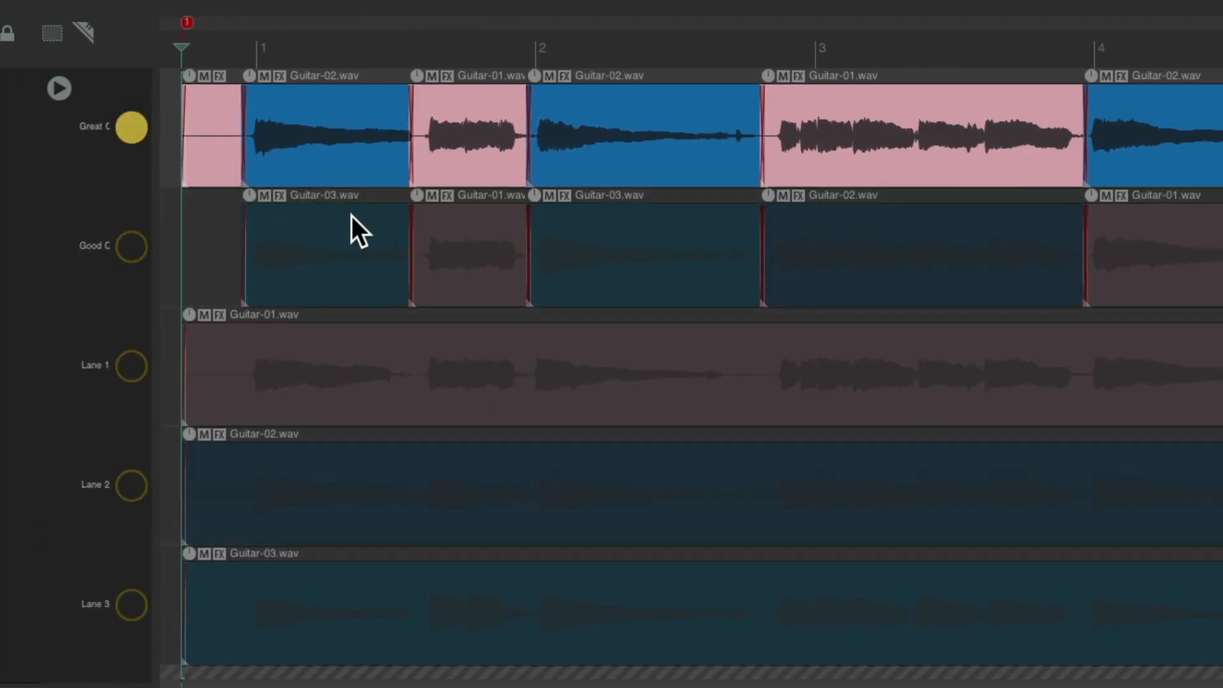
click(61, 91)
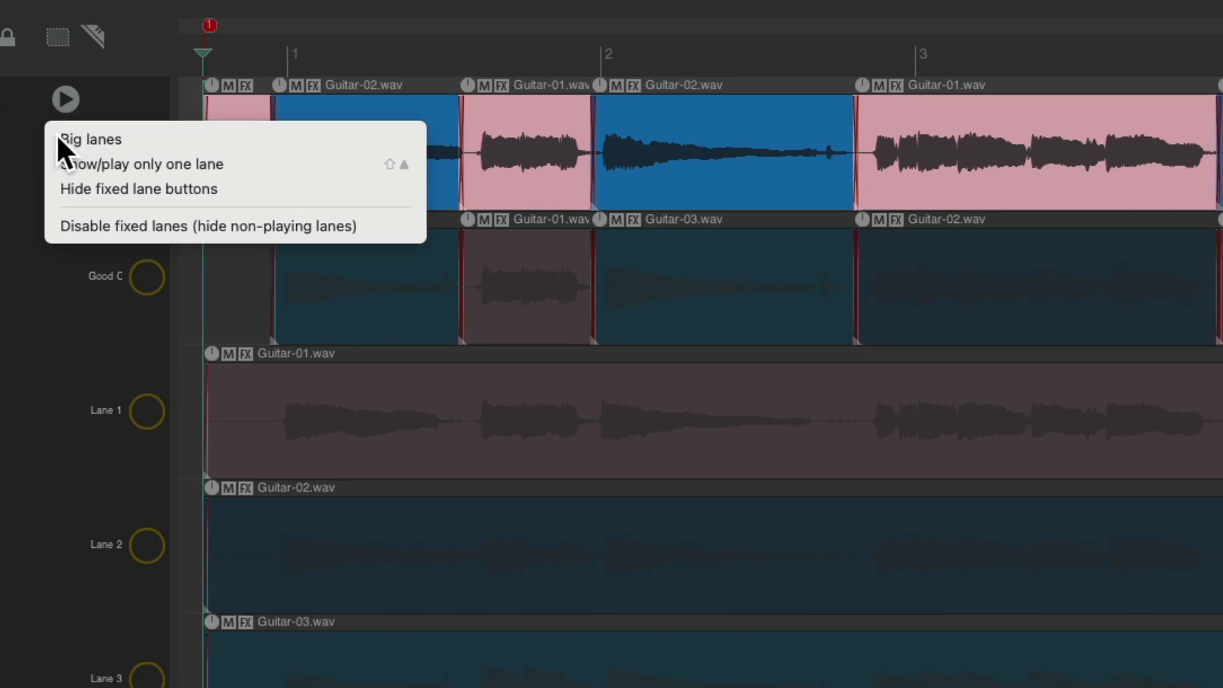
click(57, 138)
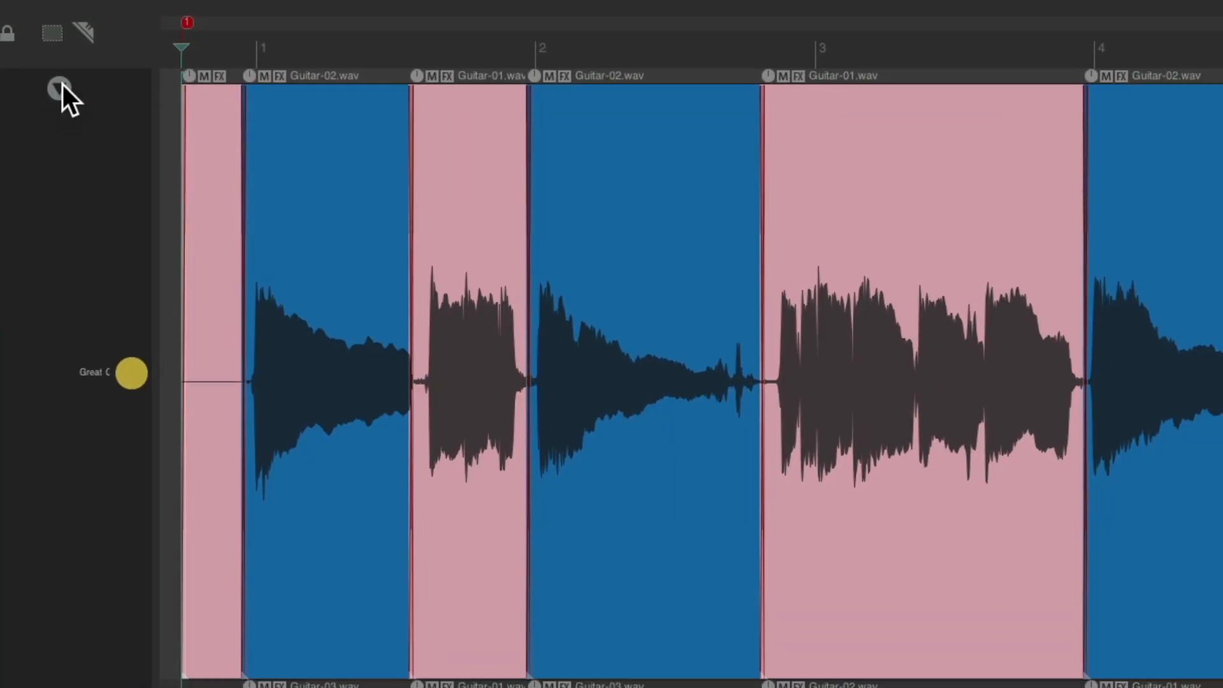
click(60, 89)
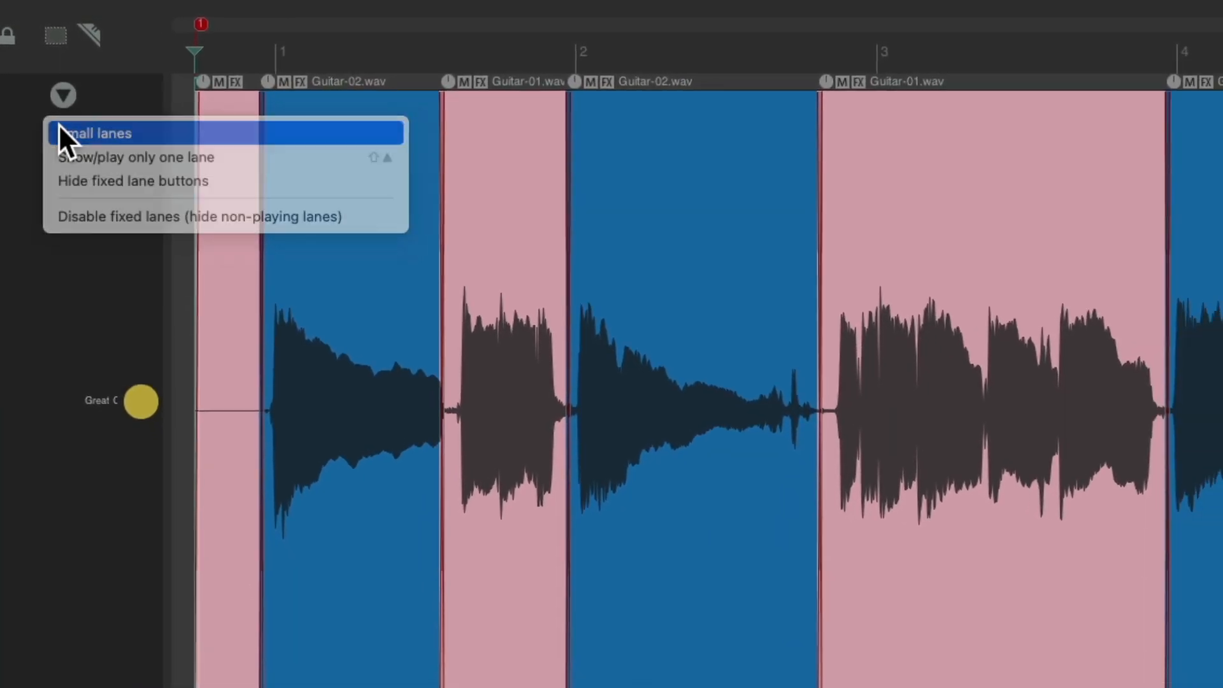
click(62, 135)
Hide the Guitar track's fixed lane buttons and show them again.
click(66, 100)
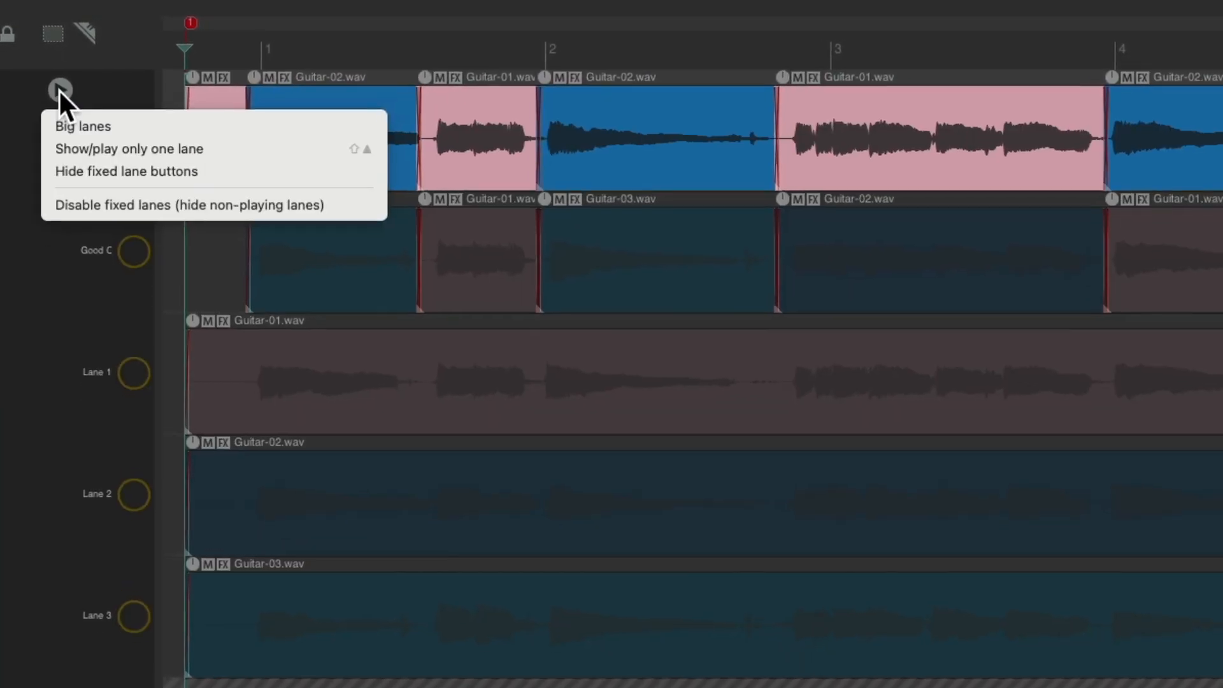
click(65, 185)
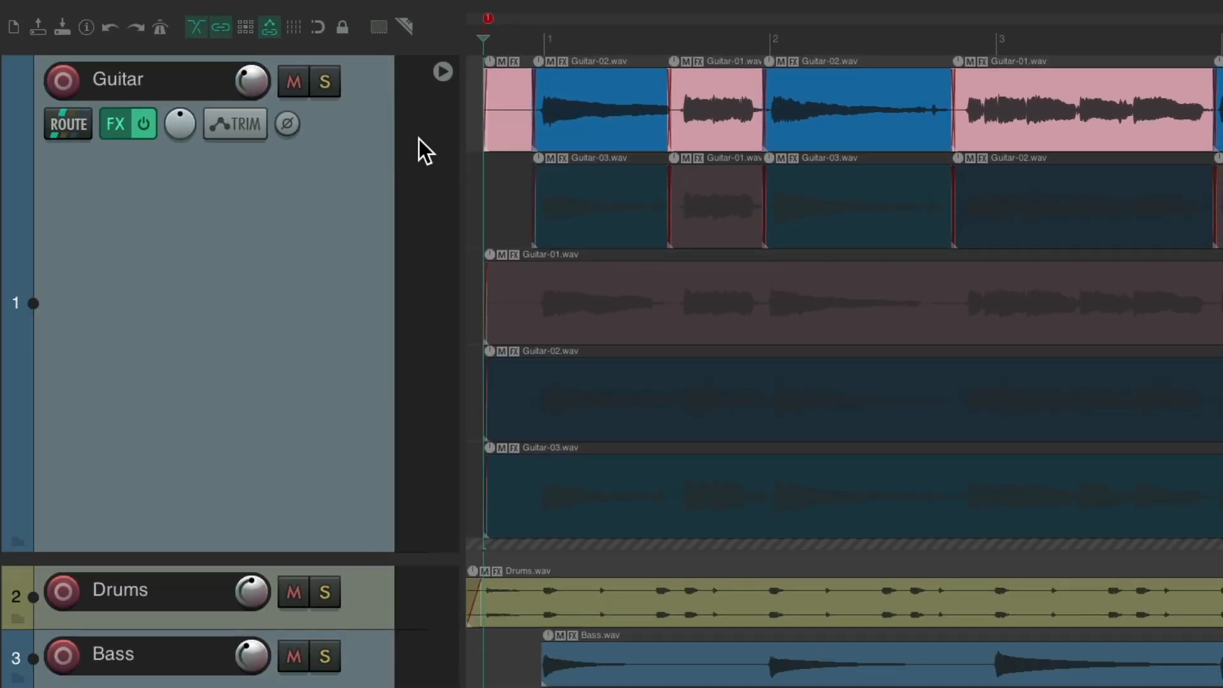
click(443, 71)
click(441, 133)
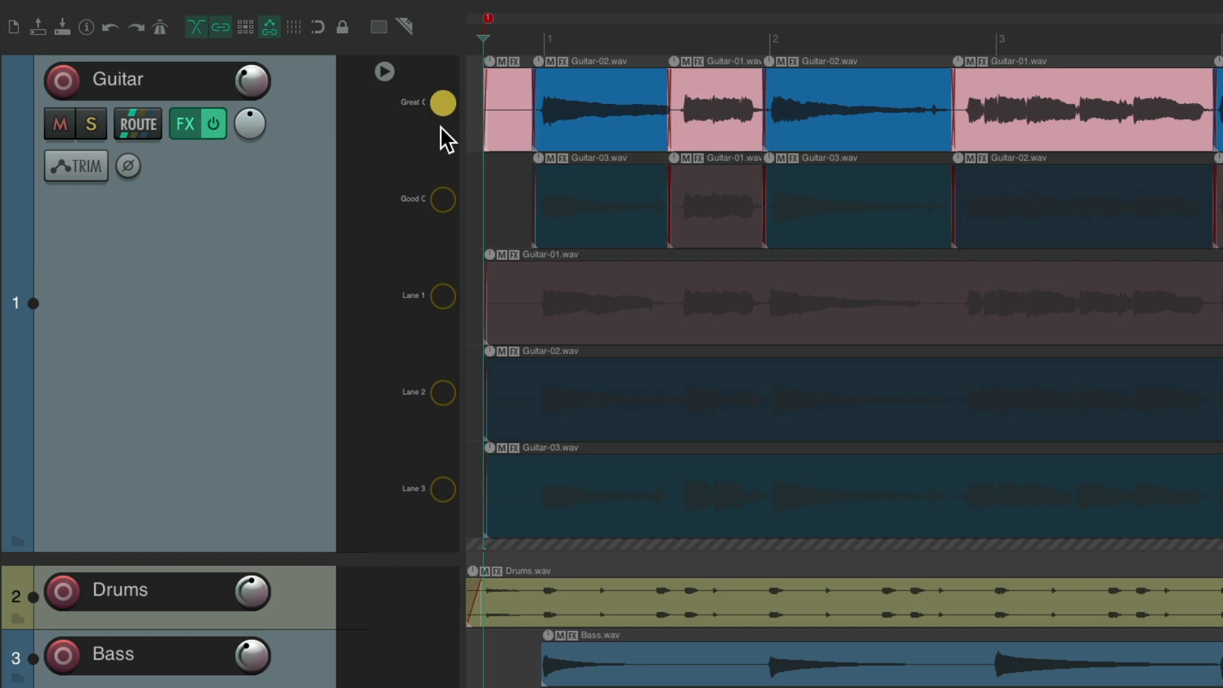
Review the fixed lane defaults in the Track/Send Defaults preferences and look through the other preference categories.
key(super+comma)
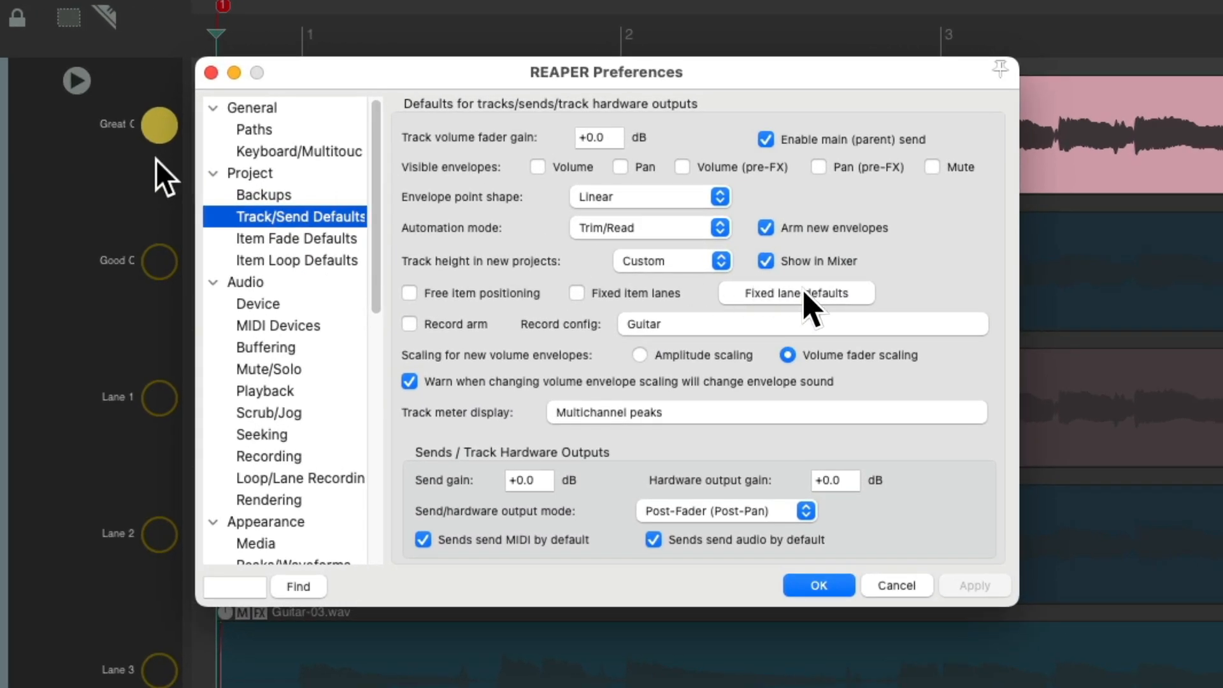
click(803, 293)
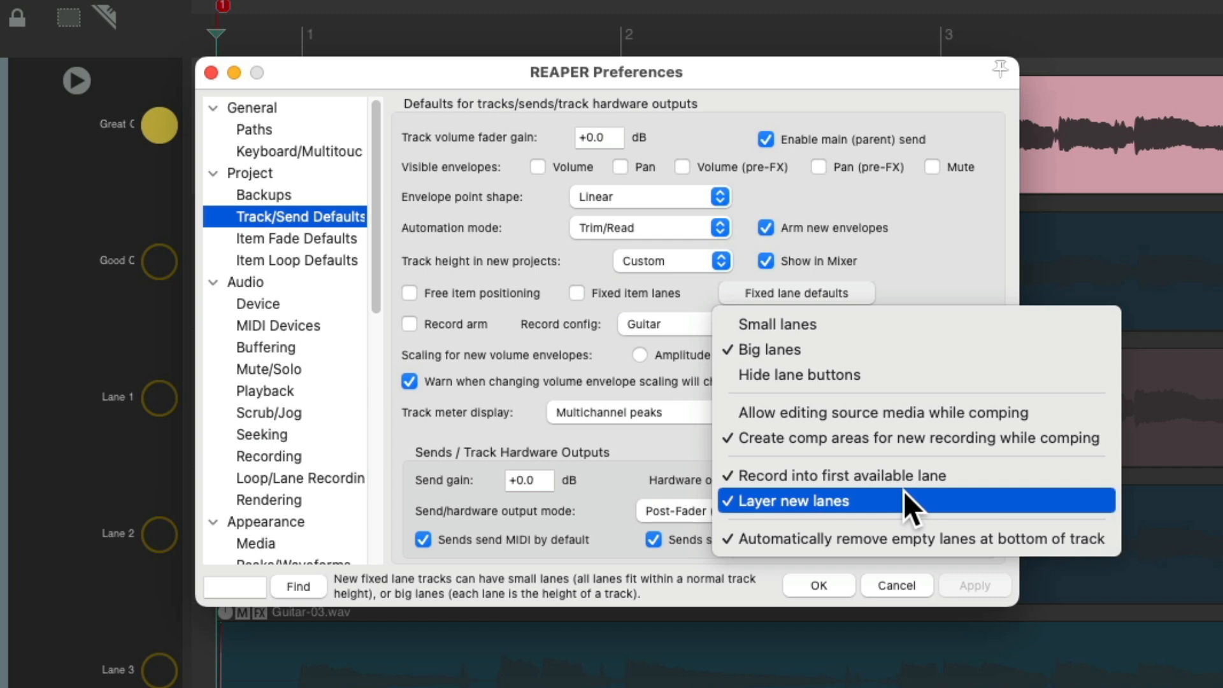
click(925, 236)
scroll(286, 360, down, 5)
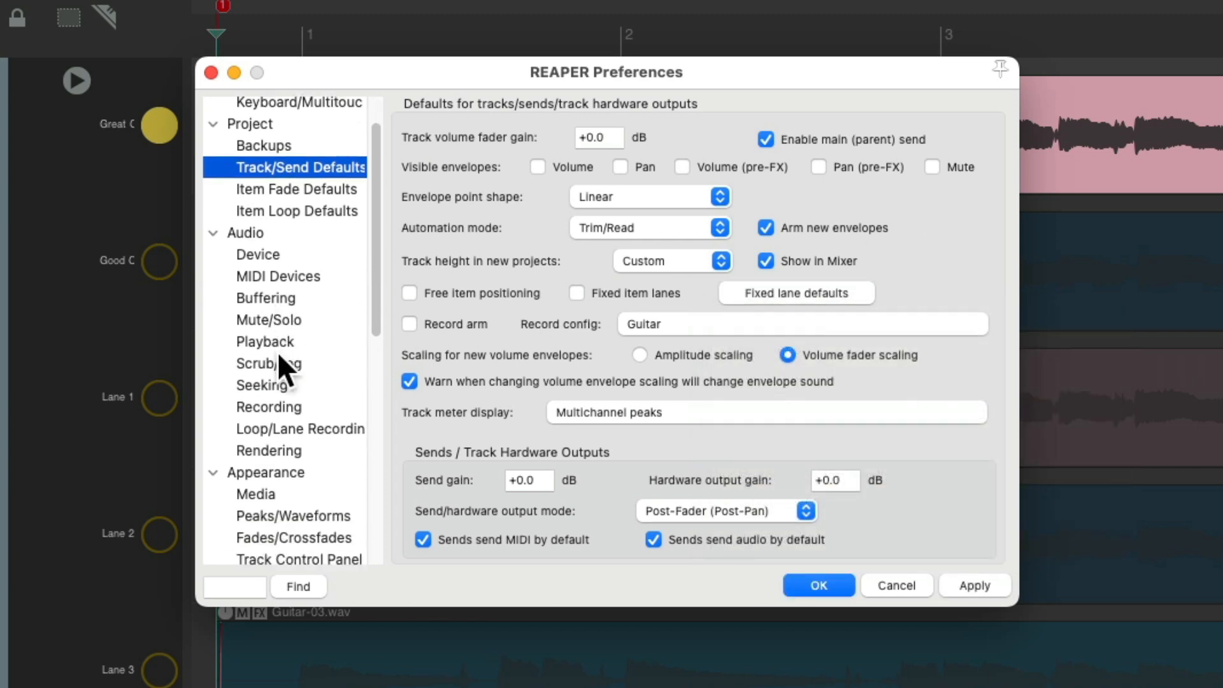
click(321, 454)
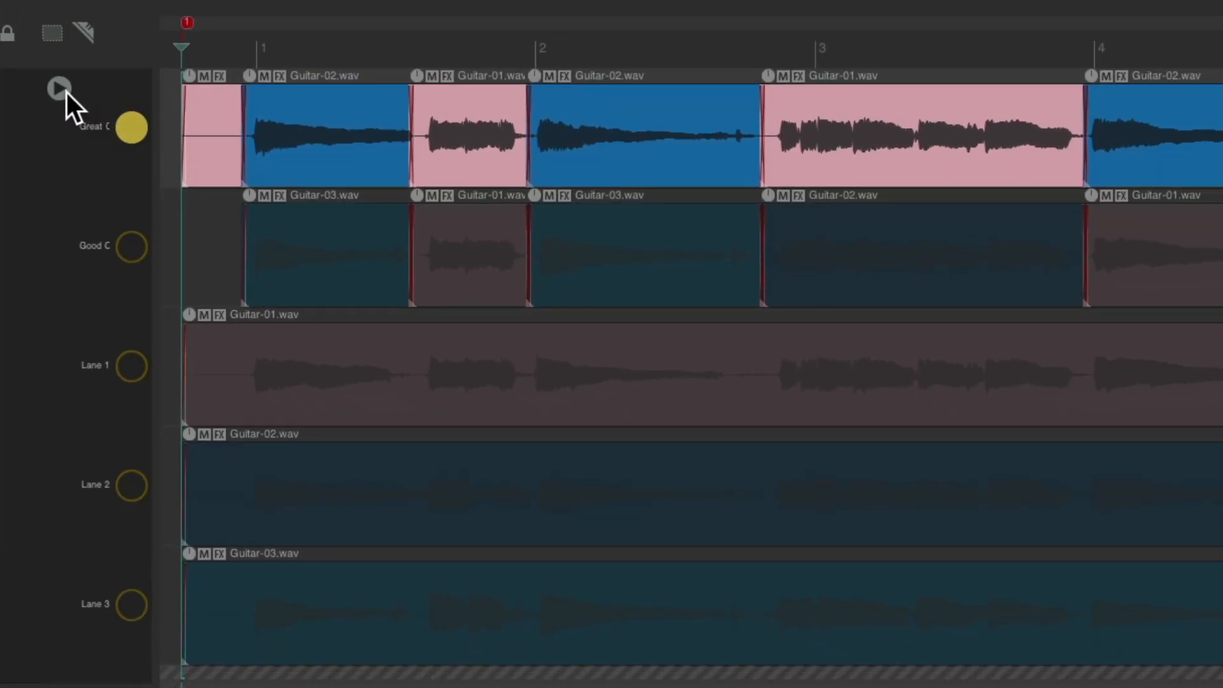
Switch the Guitar track to big lanes and back to small lanes, and finish with only the Great Comp lane shown and playing.
click(59, 91)
click(150, 122)
click(57, 89)
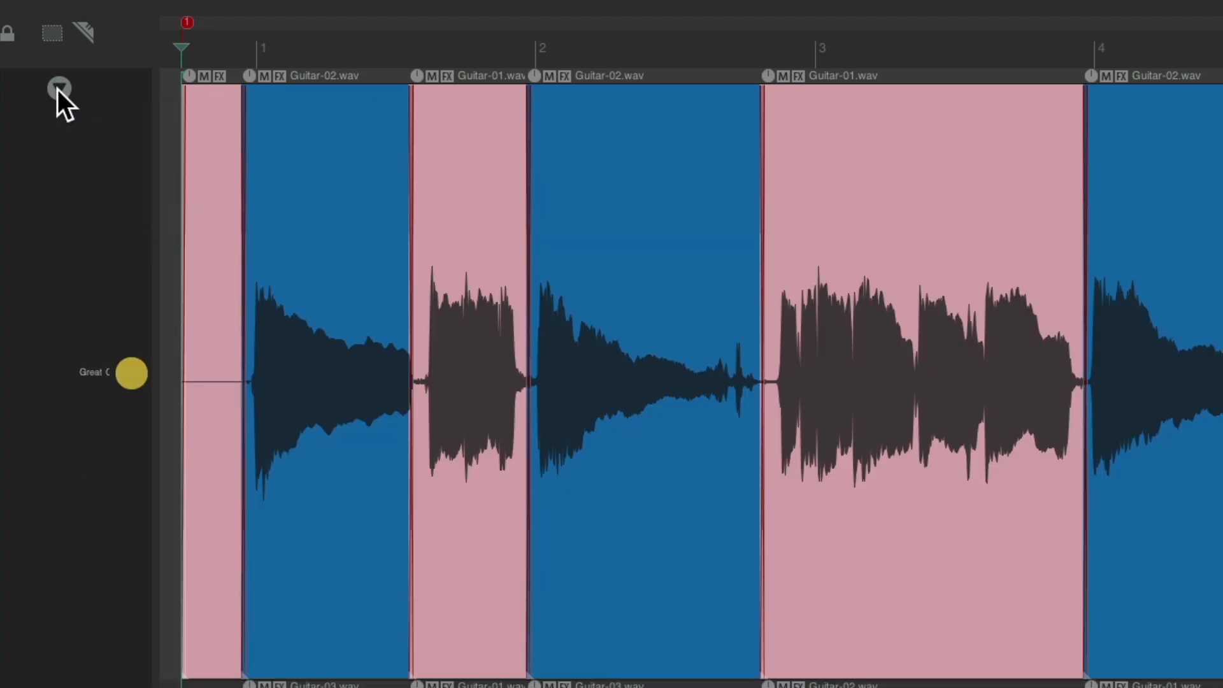
click(58, 89)
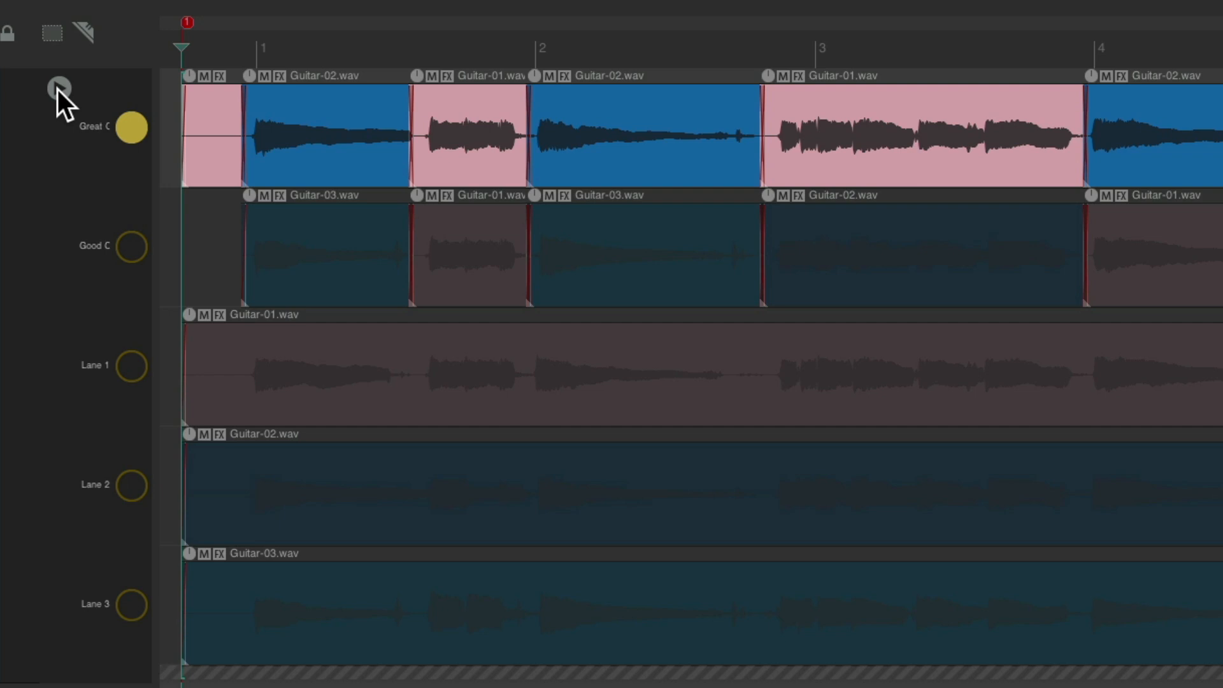
click(57, 90)
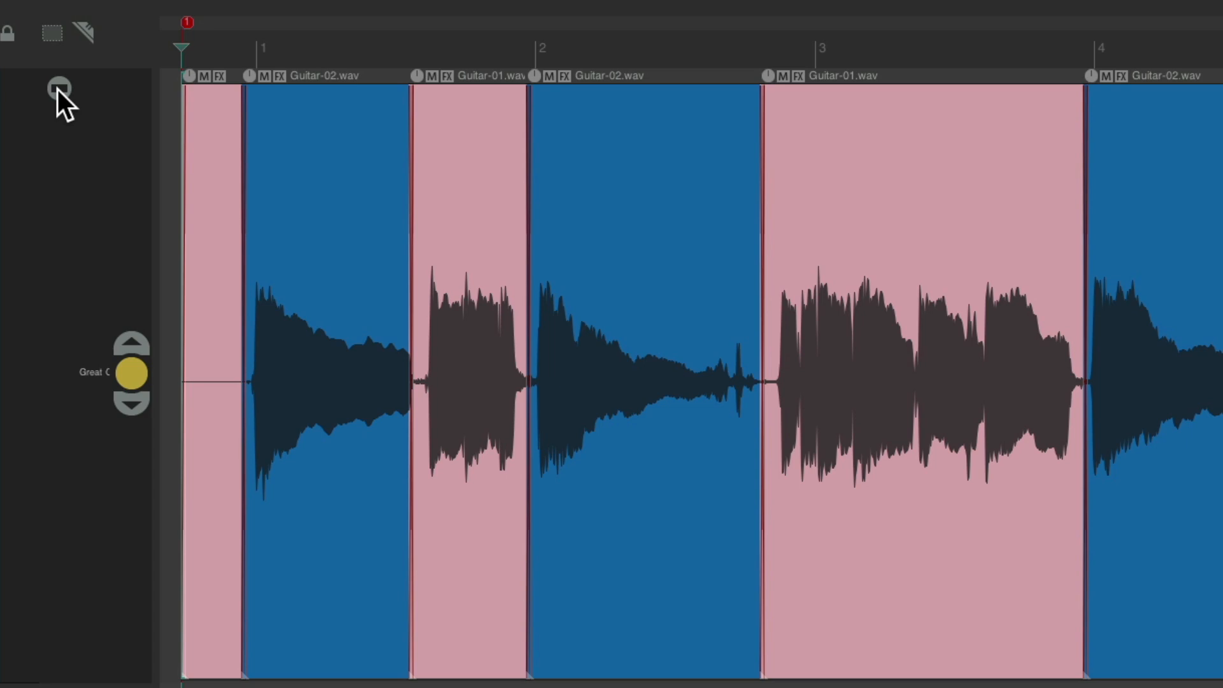
Show all lanes on the Guitar track and set the fixed lane collapse button preference to One/many lanes.
click(57, 89)
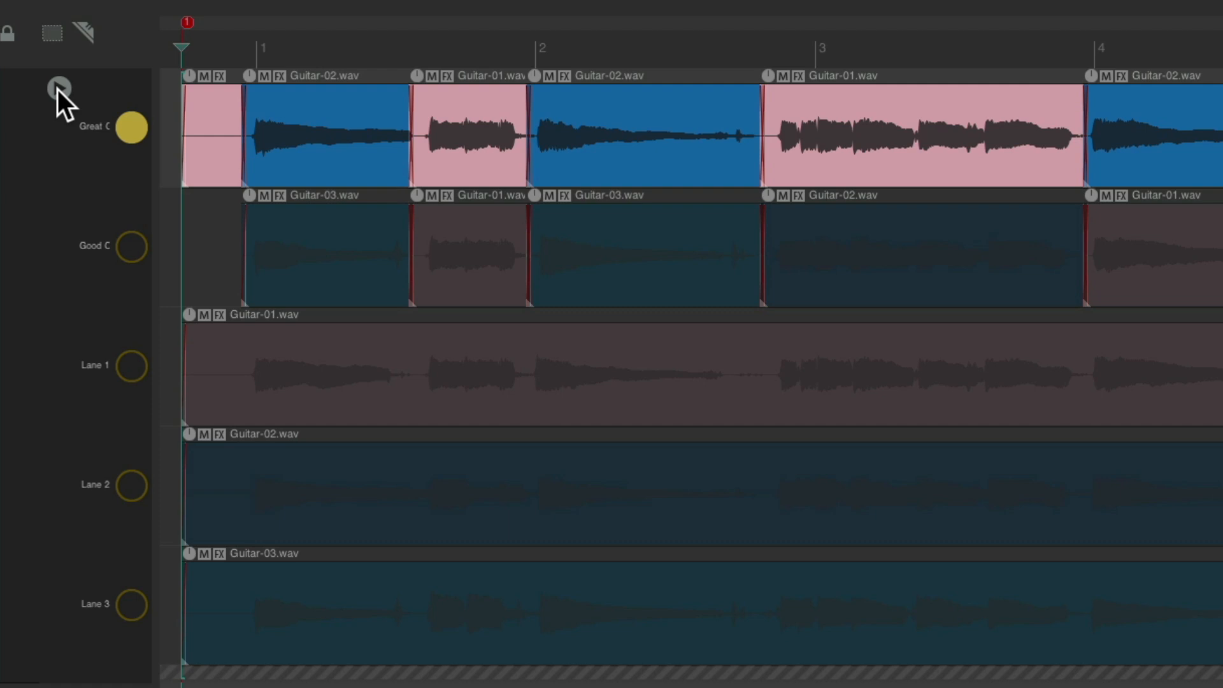
key(super+comma)
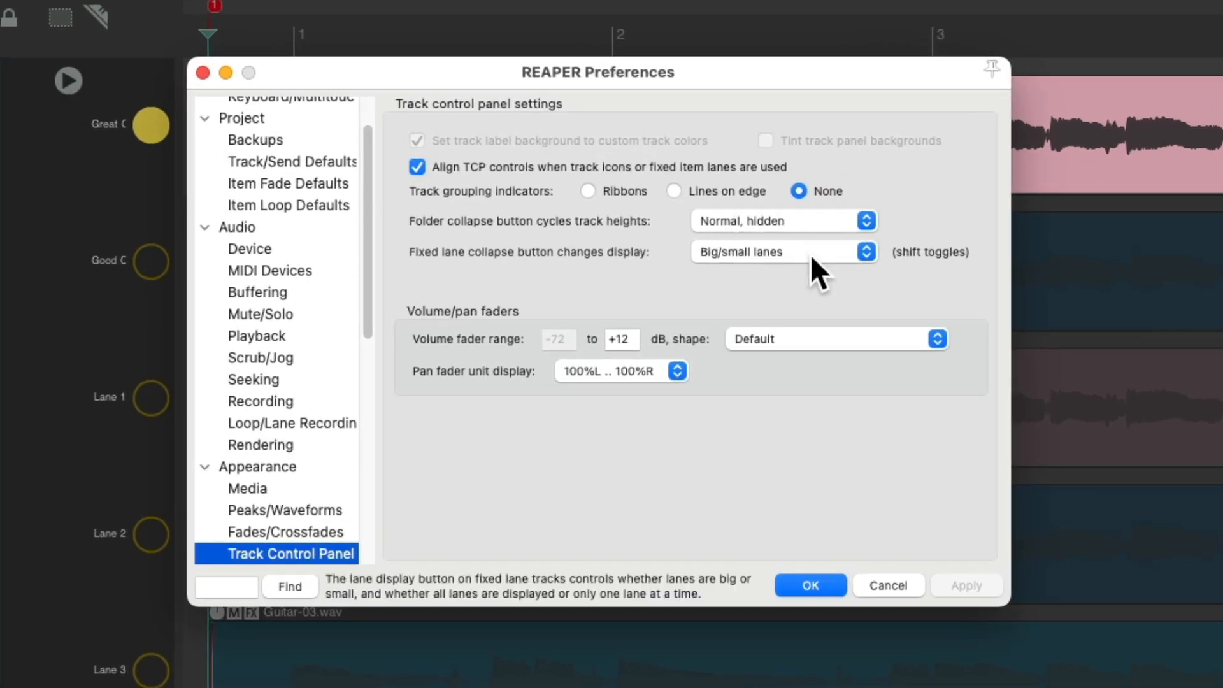
click(811, 256)
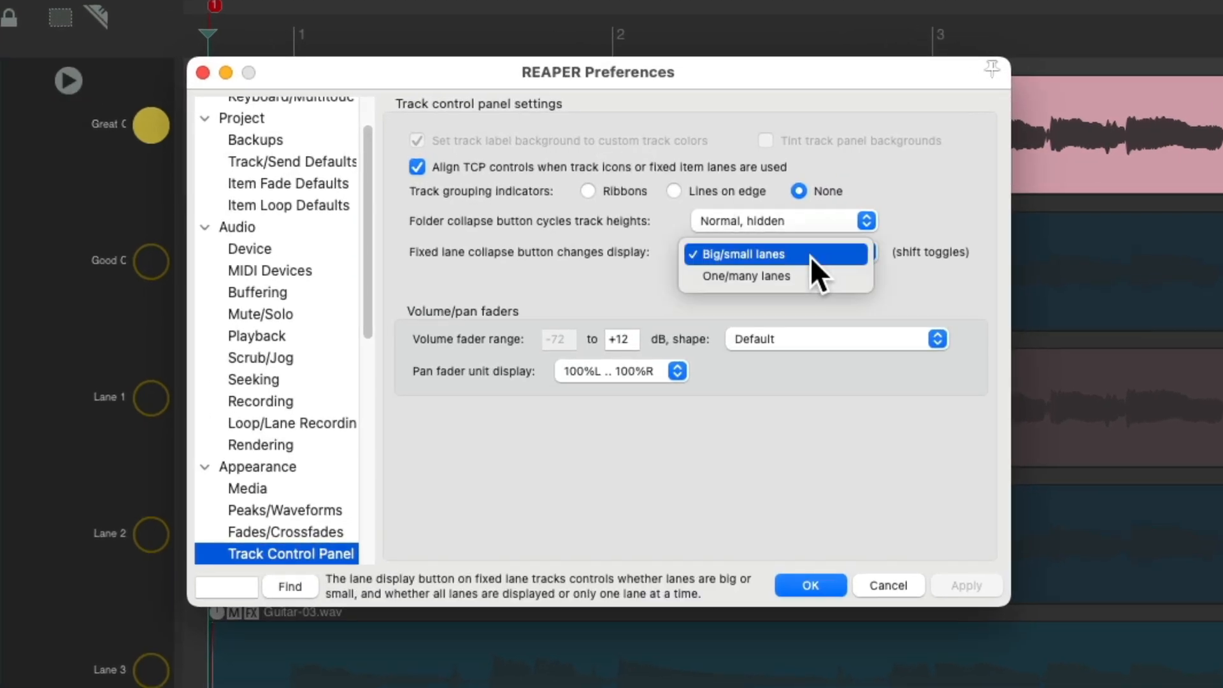
click(831, 278)
key(Return)
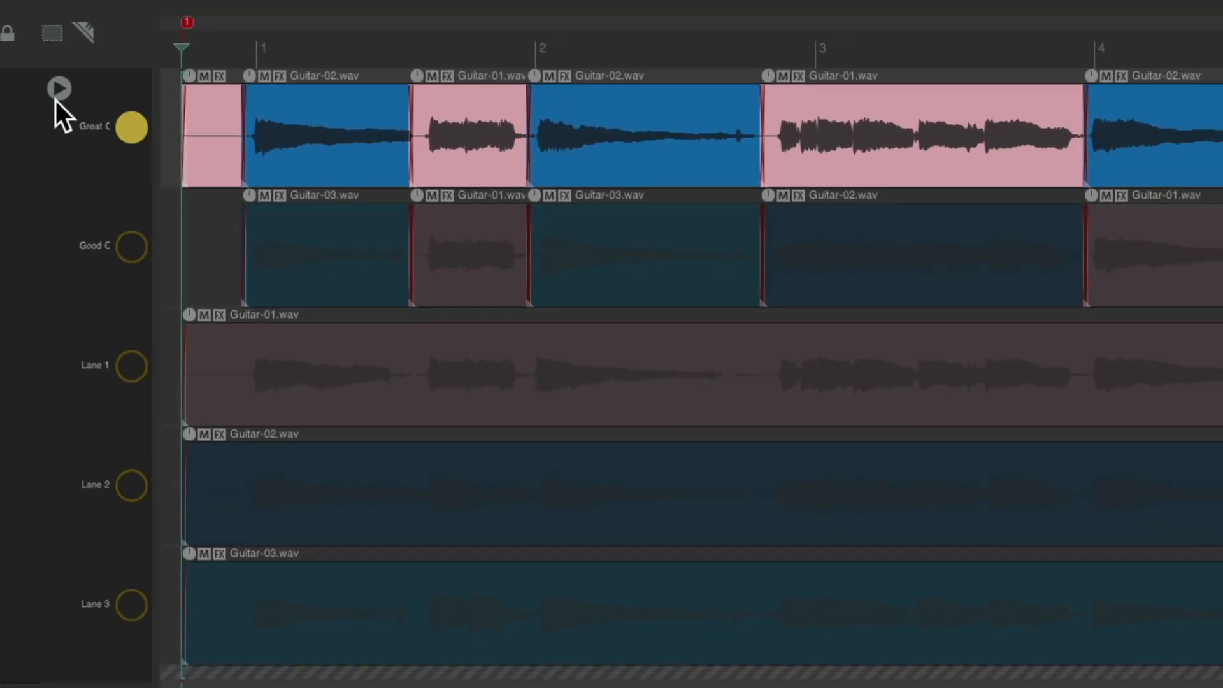
Collapse the Guitar track to its single playing lane and back to all lanes, and enable comping into the Great Comp lane.
click(61, 87)
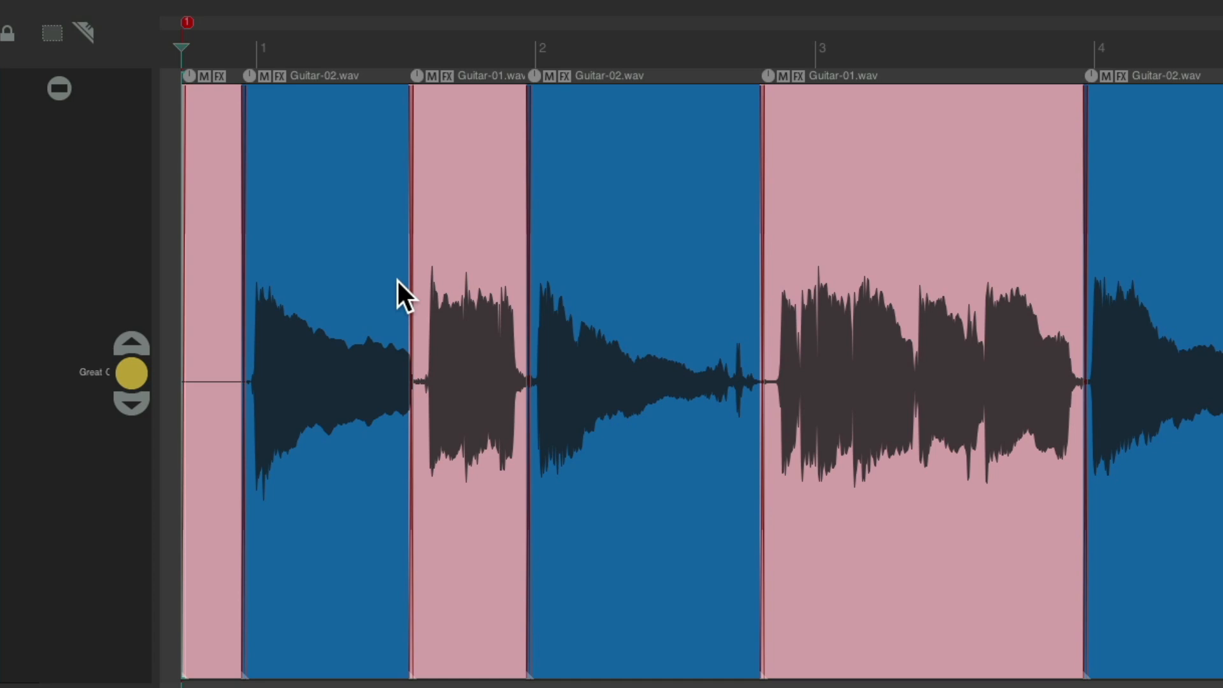
click(62, 89)
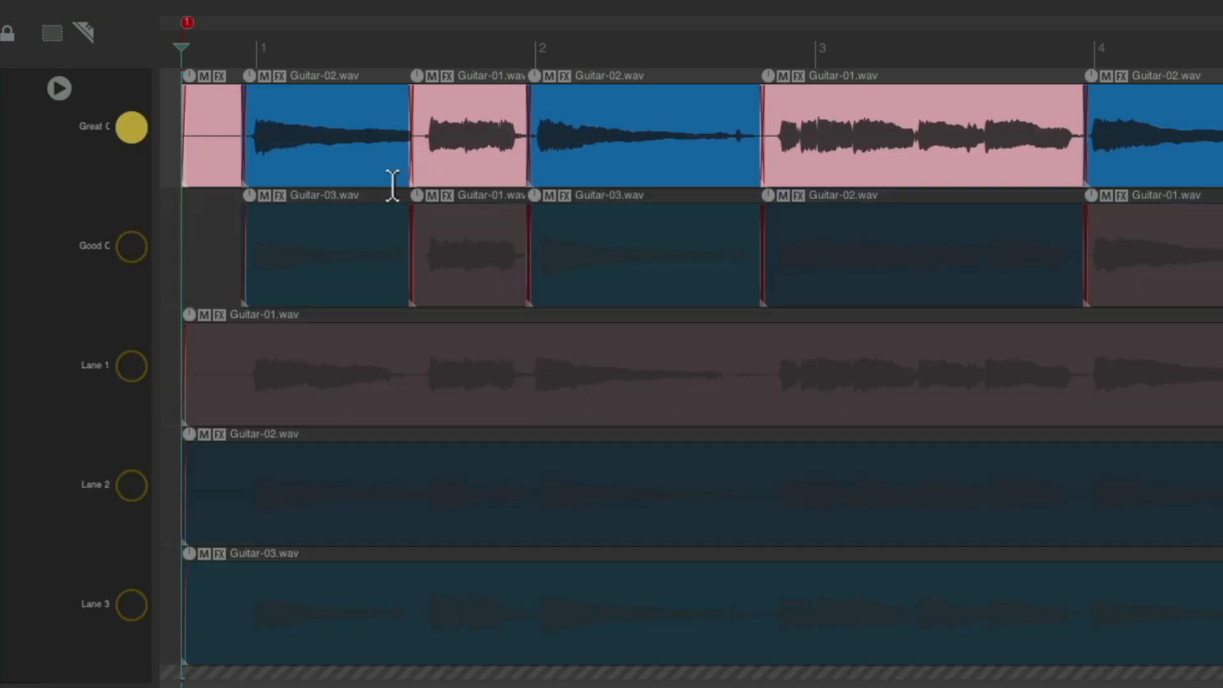
click(136, 131)
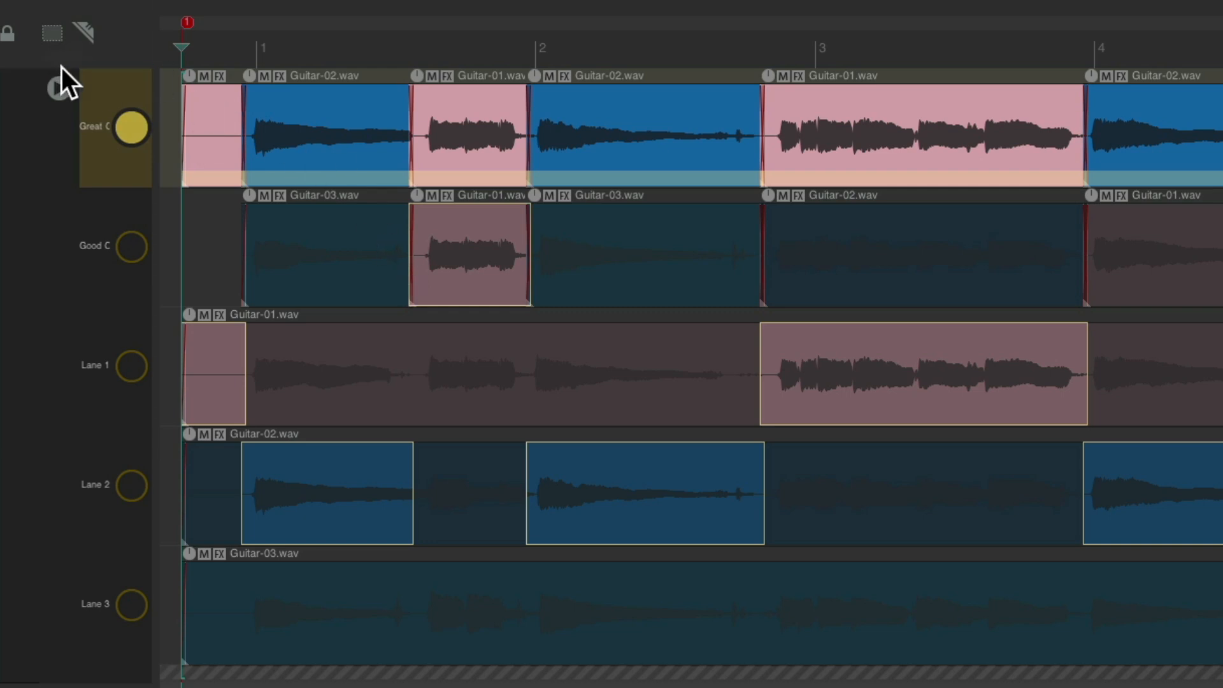
Switch the Guitar track between big and small lanes and between one and many lanes, ending with all lanes shown small.
click(59, 88)
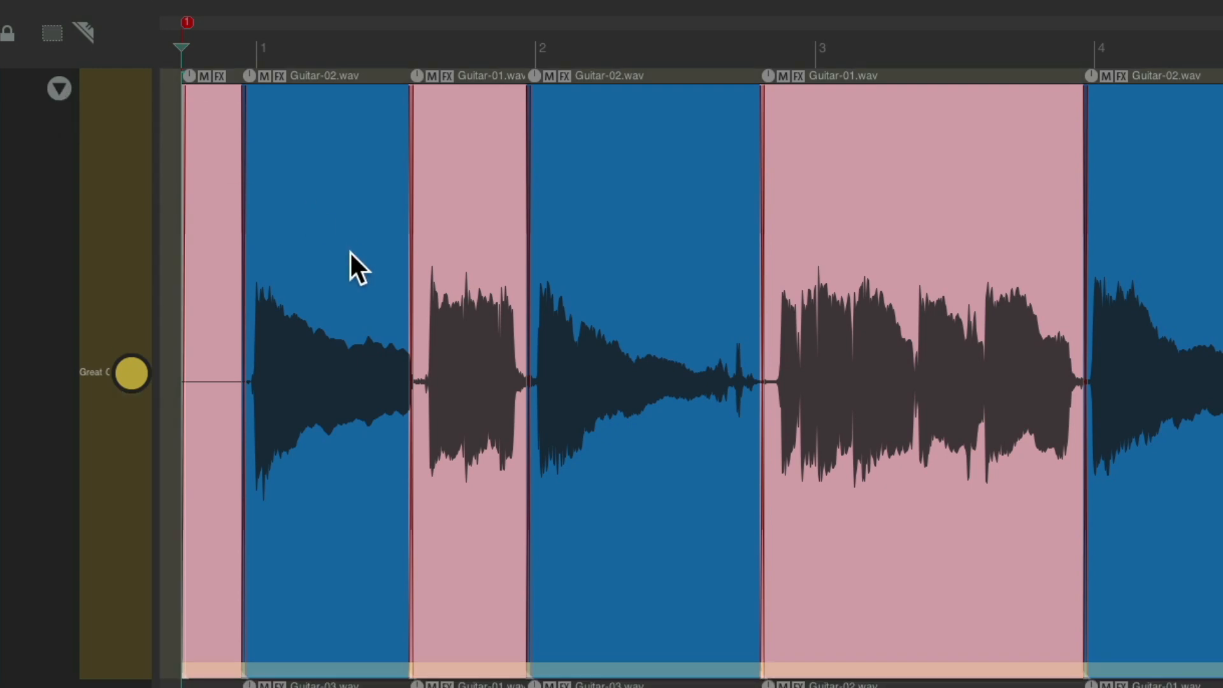
click(60, 90)
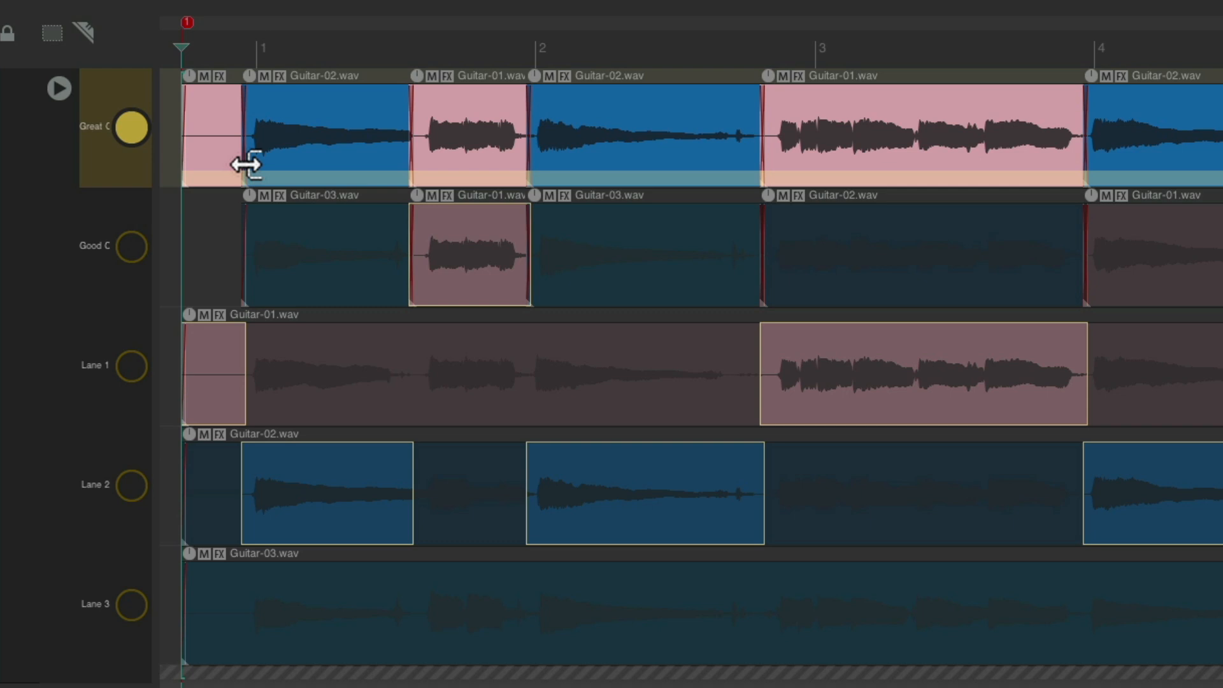
click(54, 90)
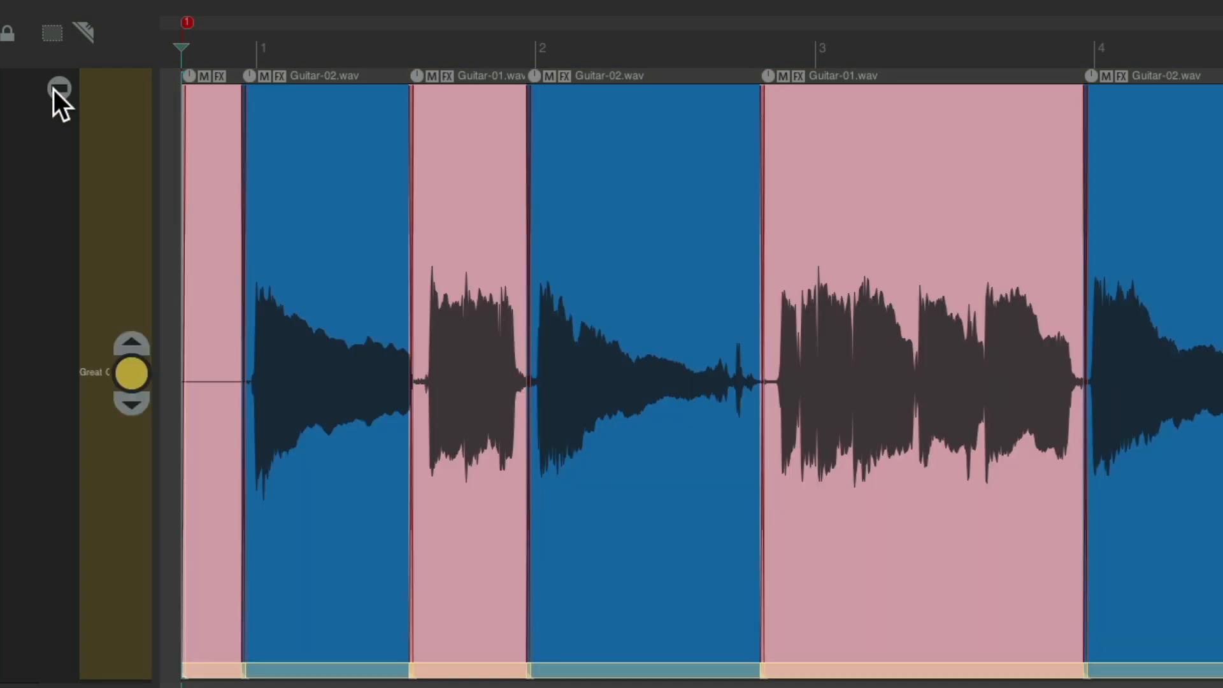
click(54, 90)
click(54, 90)
click(54, 90)
click(55, 90)
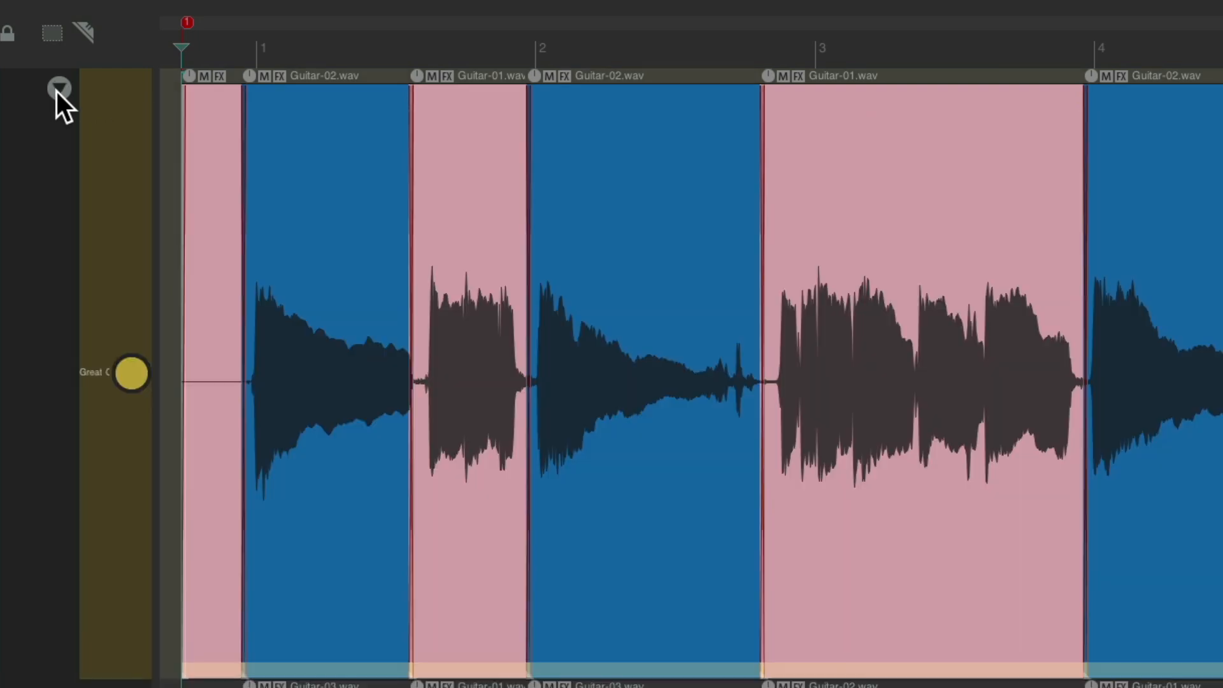
click(56, 91)
click(55, 90)
click(55, 90)
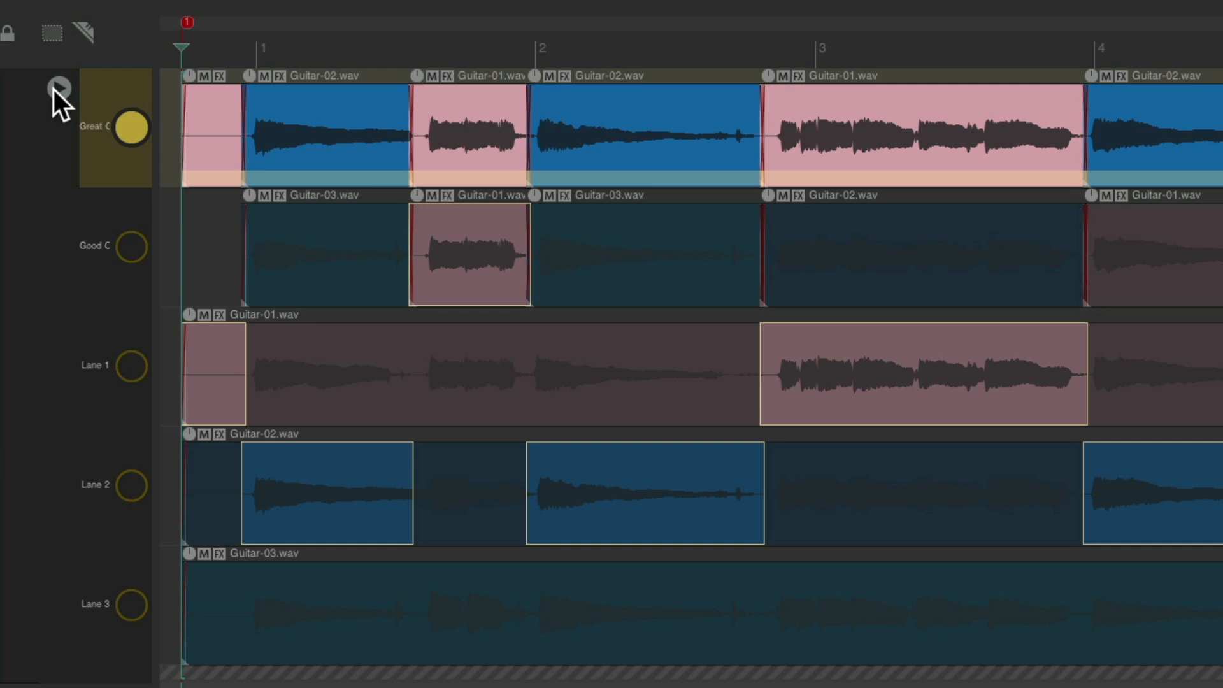
Review the fixed lane collapse button options in the Track Control Panel preferences, keeping One/many lanes selected.
key(super+comma)
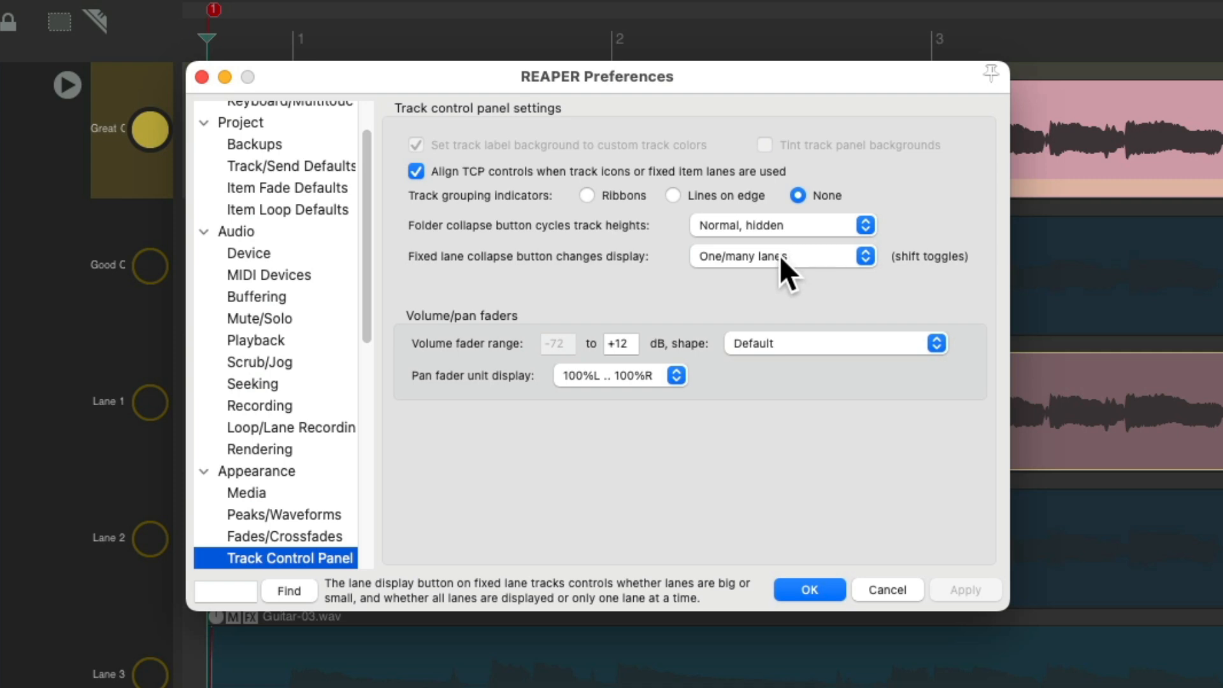
click(810, 256)
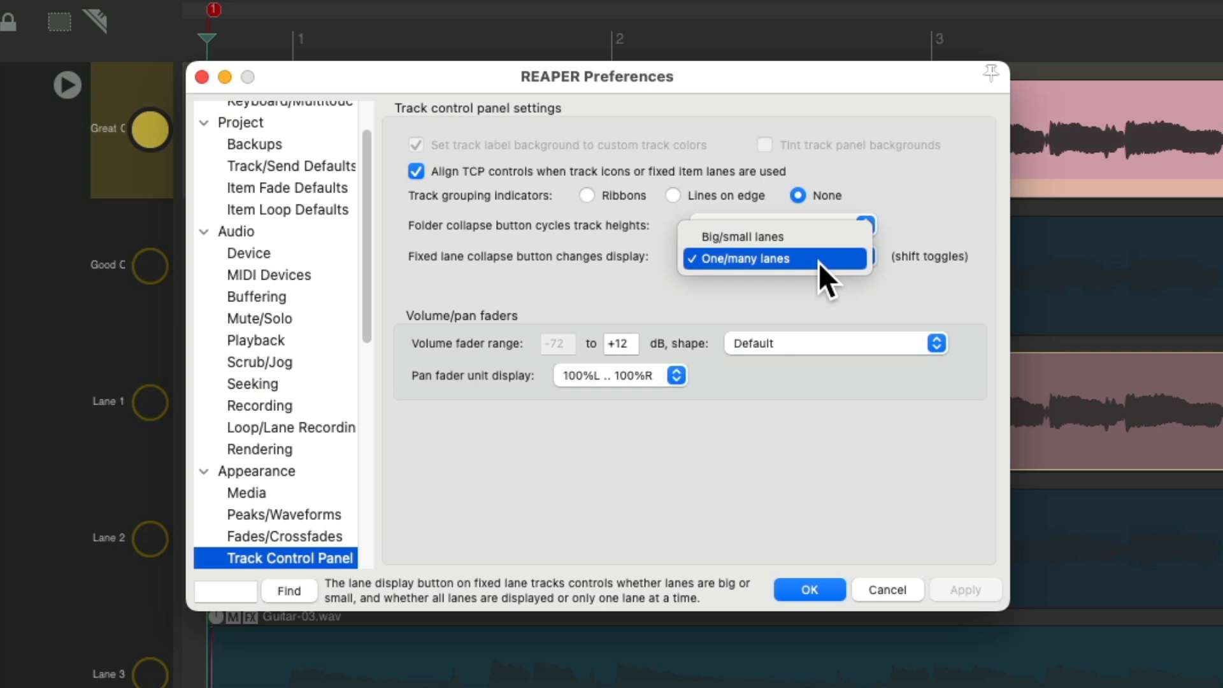
click(819, 258)
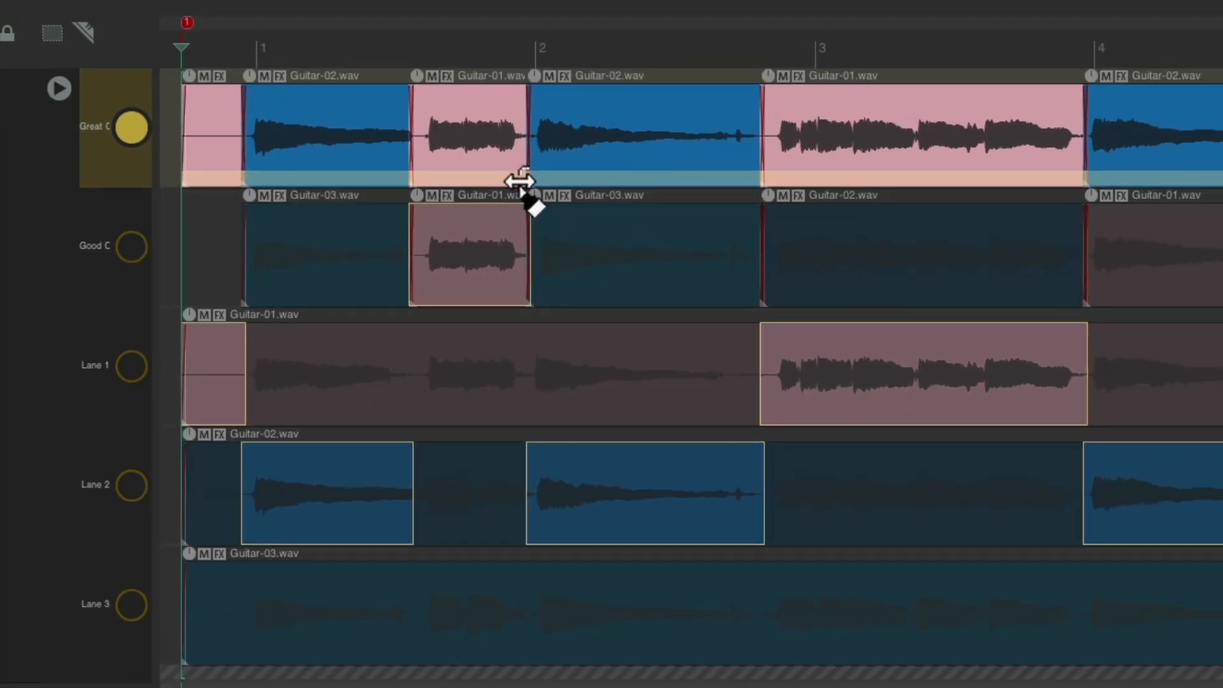
Toggle the Guitar track repeatedly between only the Great Comp lane and all lanes, ending with all lanes shown.
click(56, 84)
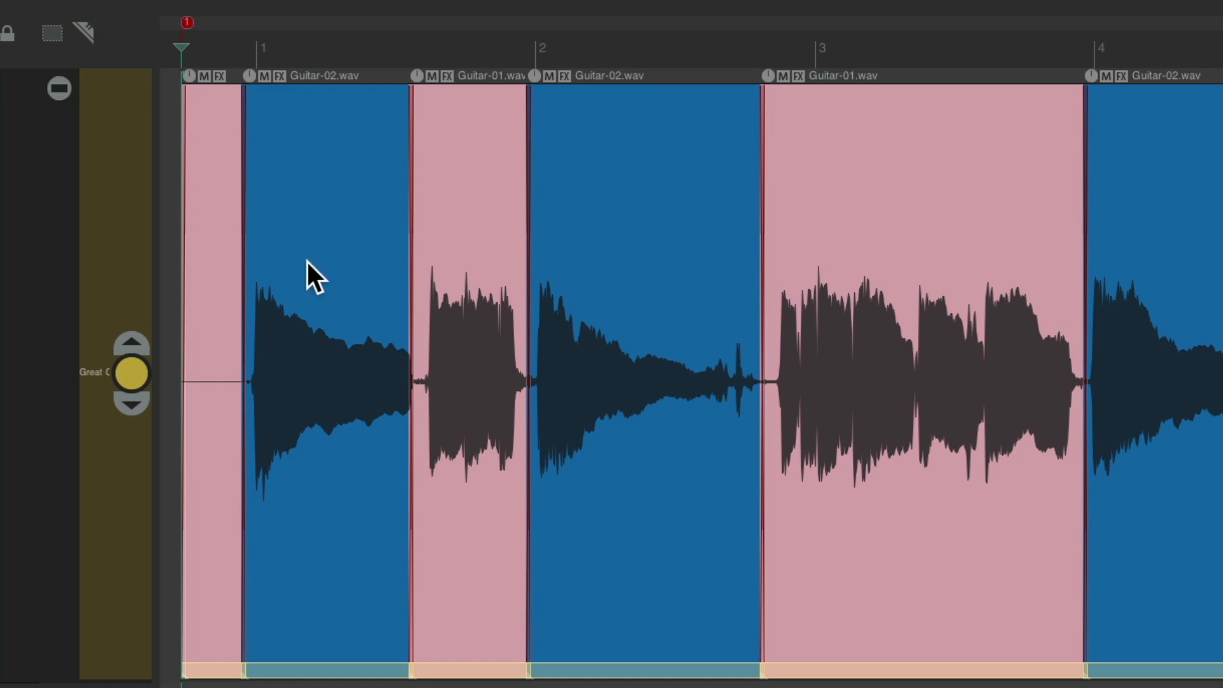
click(56, 87)
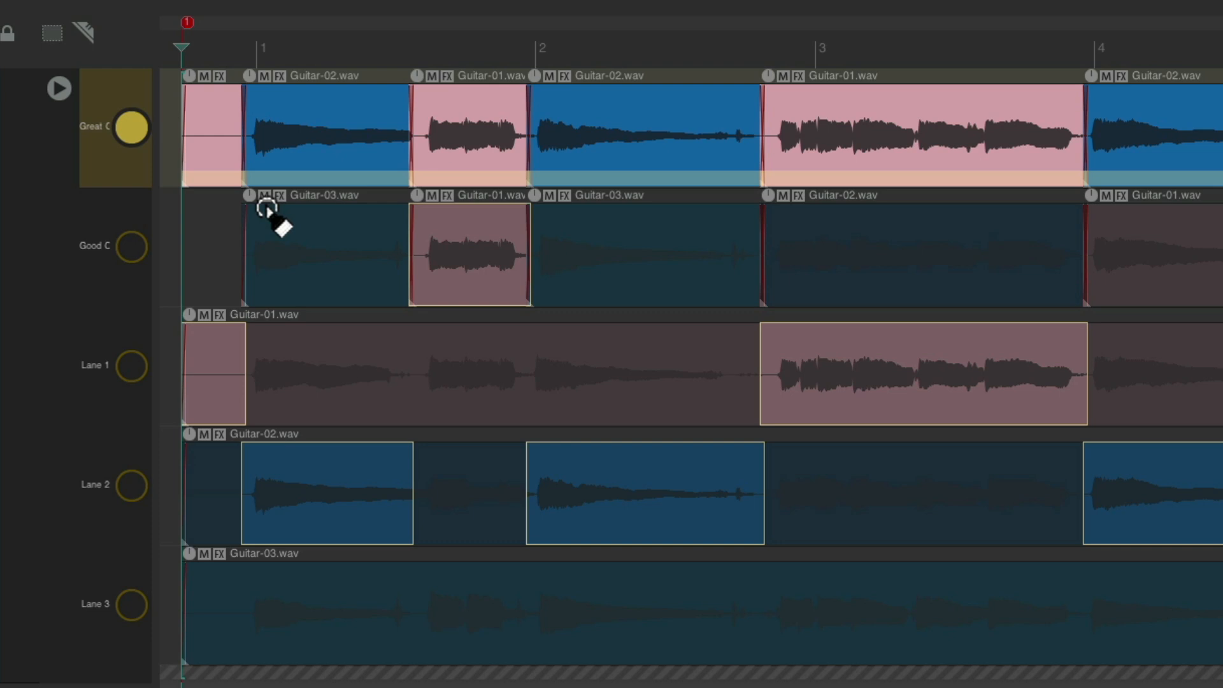
click(57, 88)
click(57, 89)
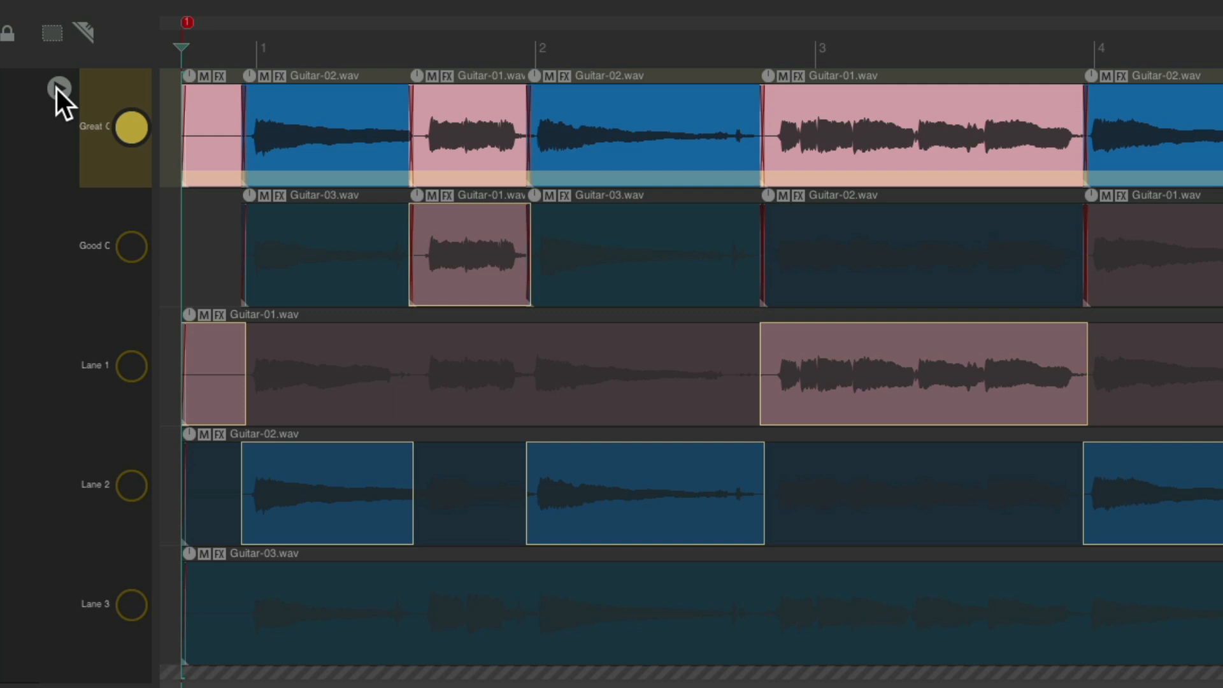